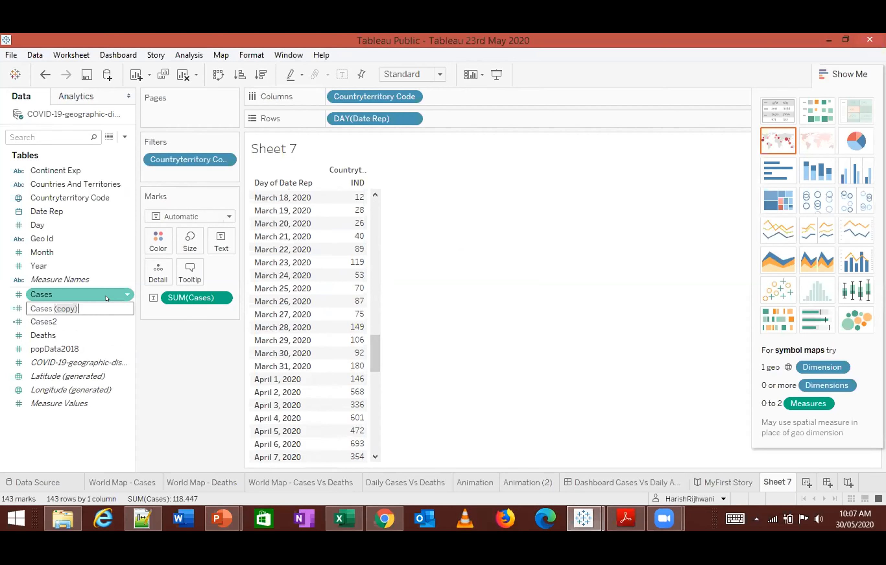
# - Rename the duplicated Cases field as Cases_Dups
pyautogui.write('D')
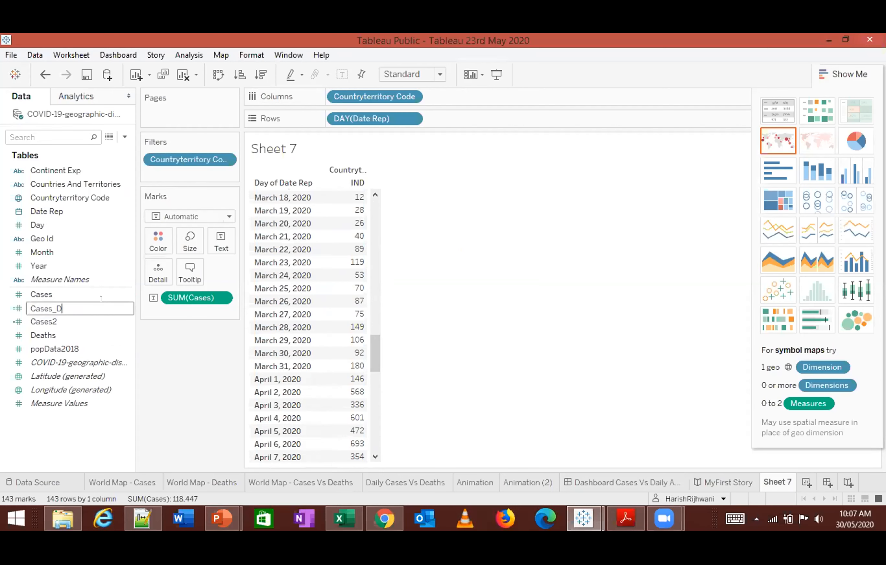
pyautogui.press('Return')
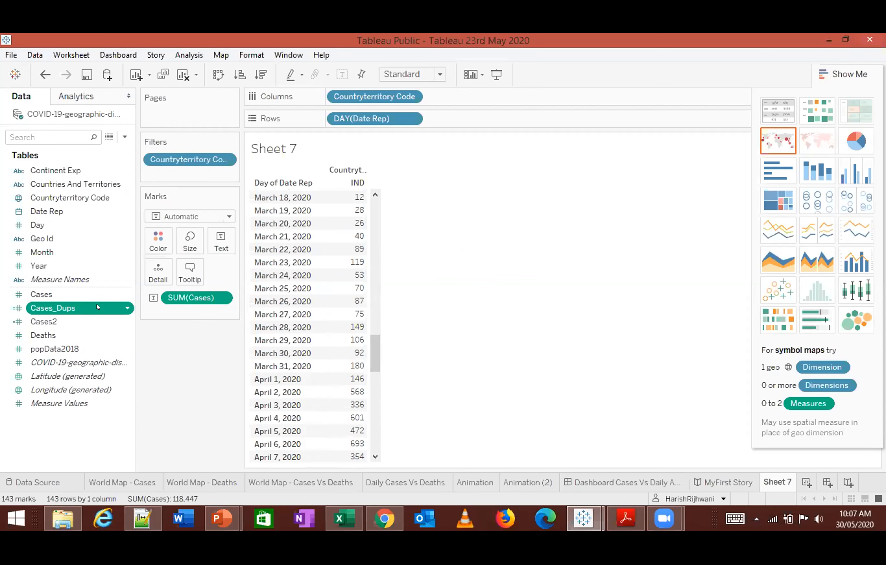
# - Try to add Cases_Dups as a second measure in the daily IND cases table and undo each attempt
pyautogui.moveTo(98, 307); pyautogui.dragTo(249, 293)
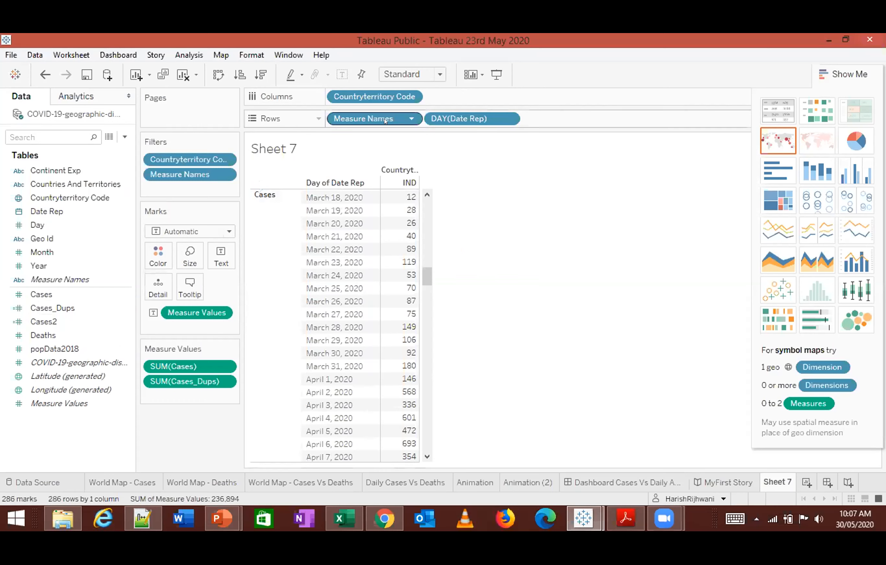
pyautogui.hotkey('ctrl', 'z')
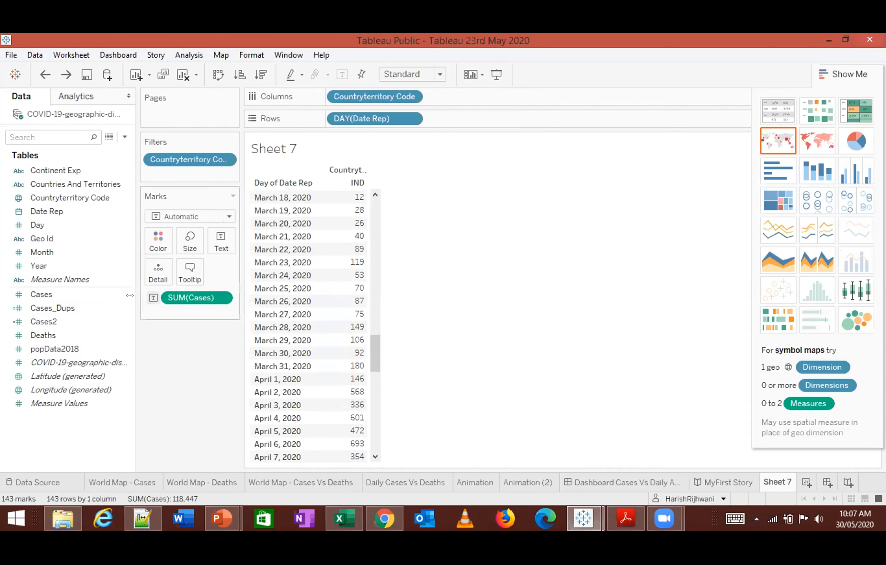
pyautogui.moveTo(55, 308); pyautogui.dragTo(159, 274)
pyautogui.moveTo(202, 298); pyautogui.dragTo(357, 261)
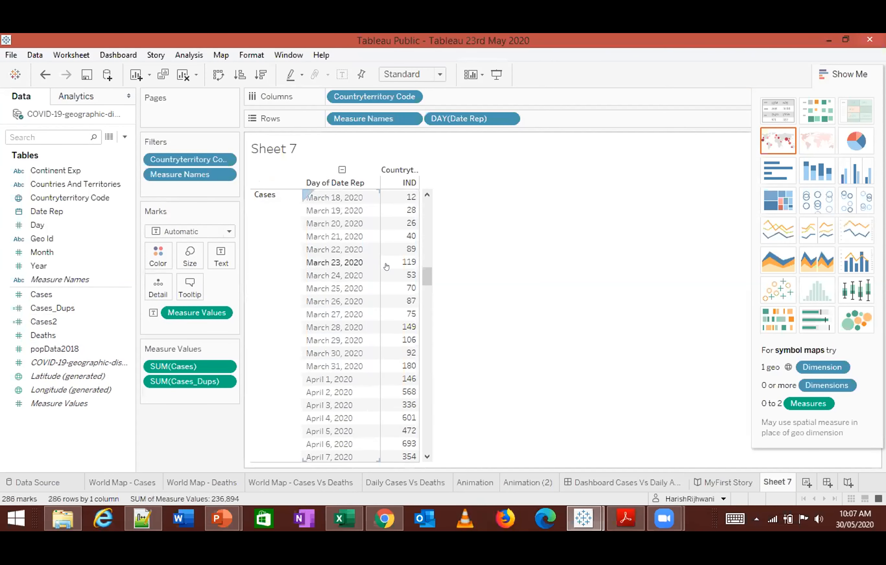
pyautogui.moveTo(426, 284); pyautogui.dragTo(425, 316)
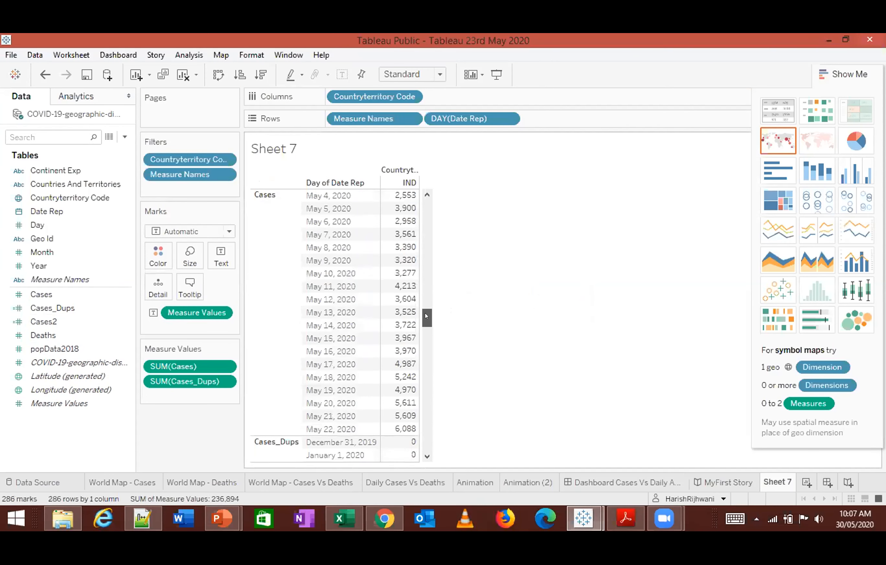
pyautogui.hotkey('ctrl', 'z')
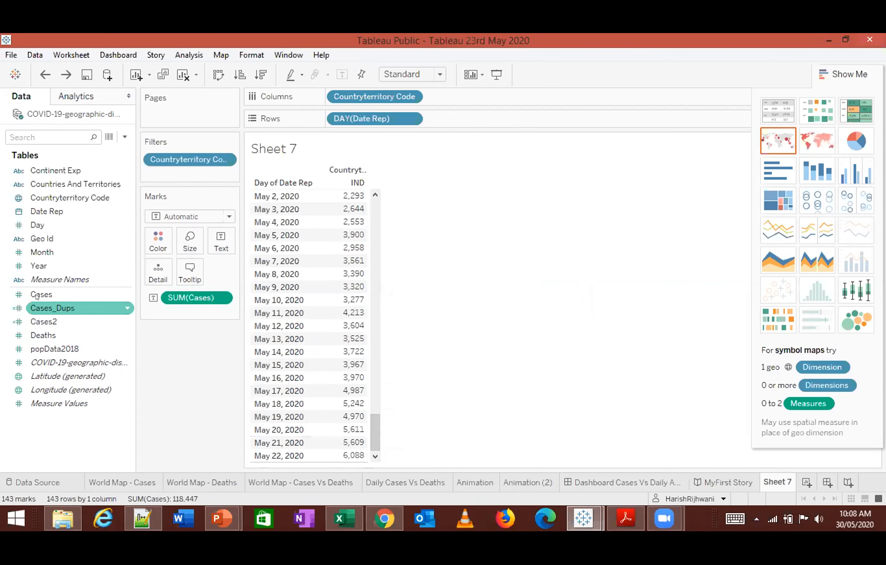
pyautogui.moveTo(54, 308); pyautogui.dragTo(336, 225)
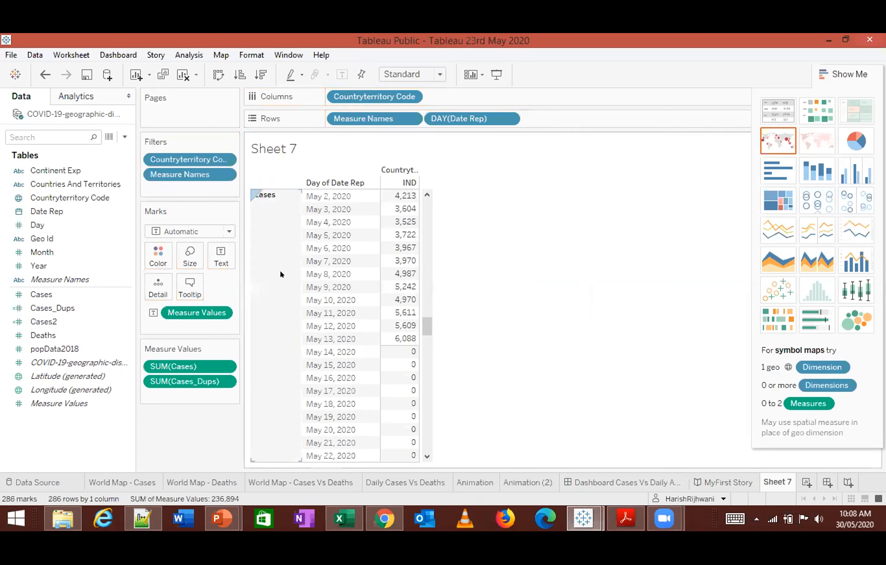
pyautogui.scroll(-10, 282, 274)
pyautogui.scroll(8, 292, 278)
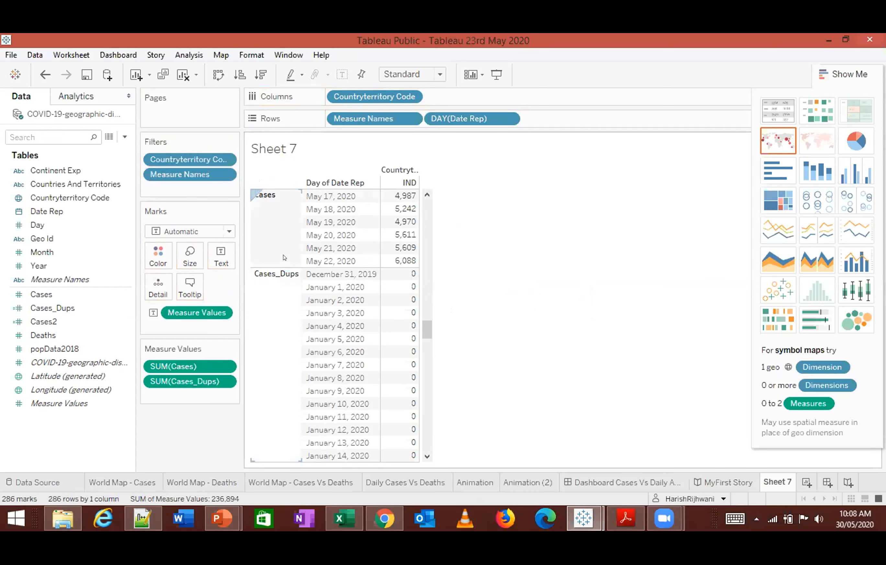
pyautogui.hotkey('ctrl', 'z')
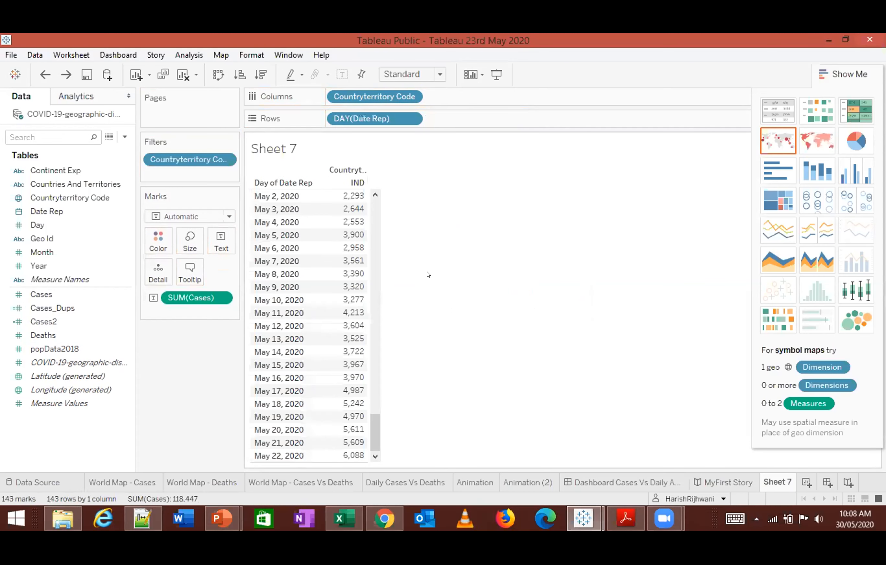
# - Try adding Cases_Dups to the view as a detail mark and remove it again
pyautogui.click(65, 318)
pyautogui.moveTo(65, 309); pyautogui.dragTo(233, 250)
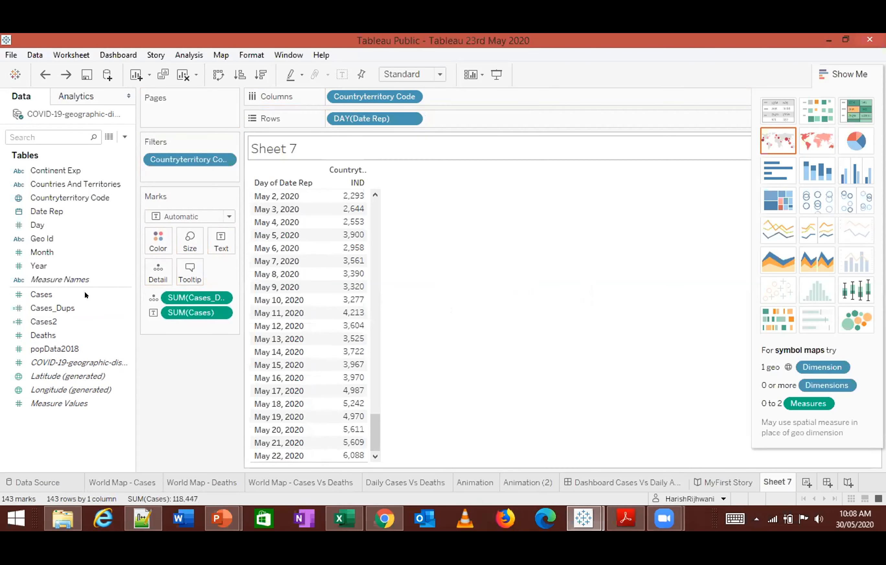
pyautogui.click(55, 307)
pyautogui.moveTo(197, 298); pyautogui.dragTo(193, 374)
pyautogui.moveTo(56, 308); pyautogui.dragTo(386, 175)
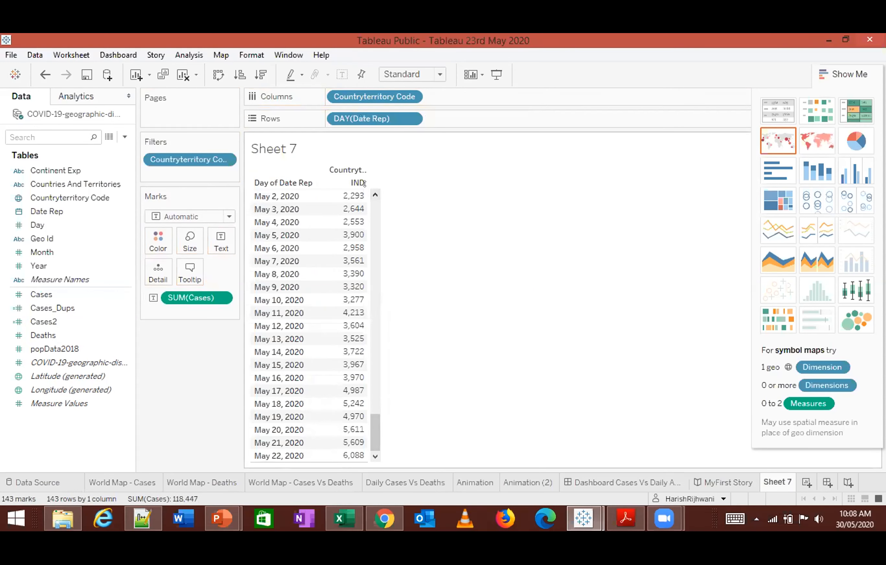
# - Remove SUM(Cases) from the marks, add Cases_Dups and Cases to the table, and inspect the Cases_Dups rows
pyautogui.moveTo(188, 298); pyautogui.dragTo(260, 297)
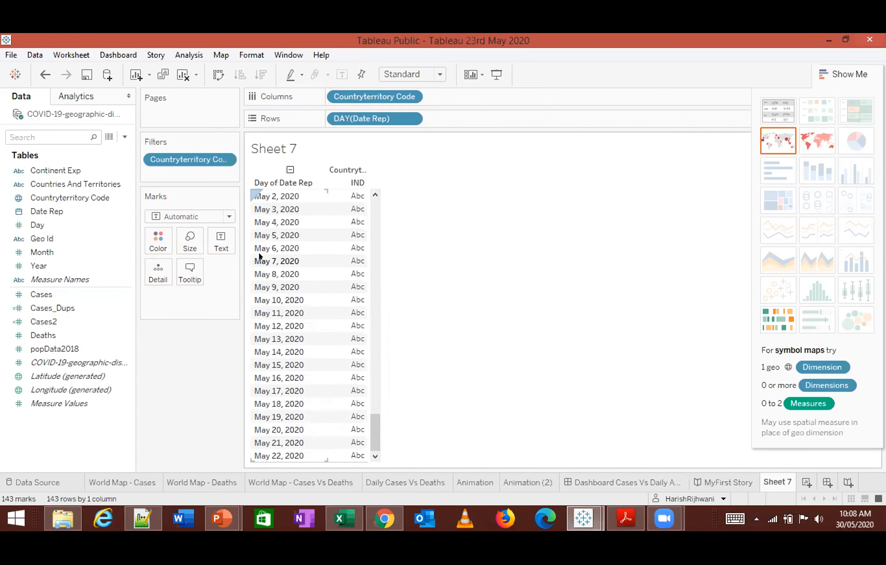
pyautogui.doubleClick(53, 307)
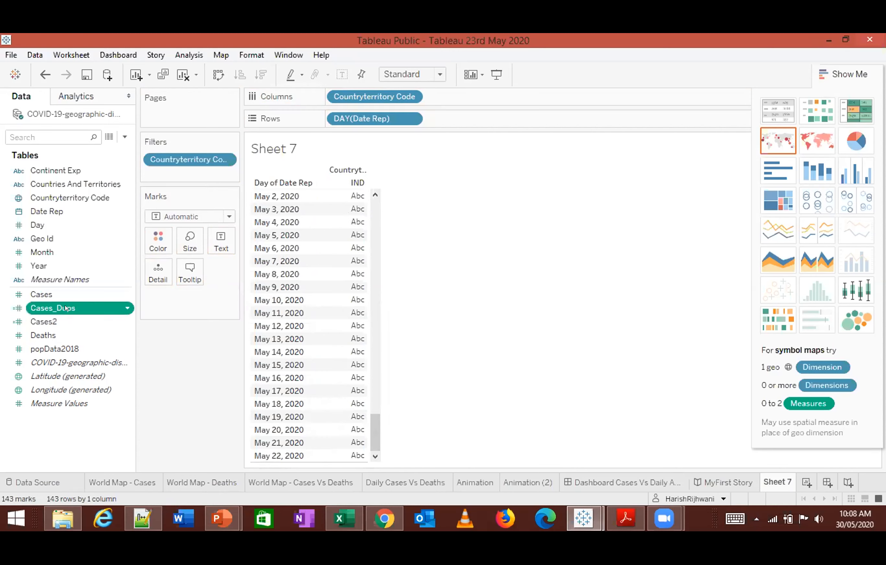
pyautogui.doubleClick(64, 298)
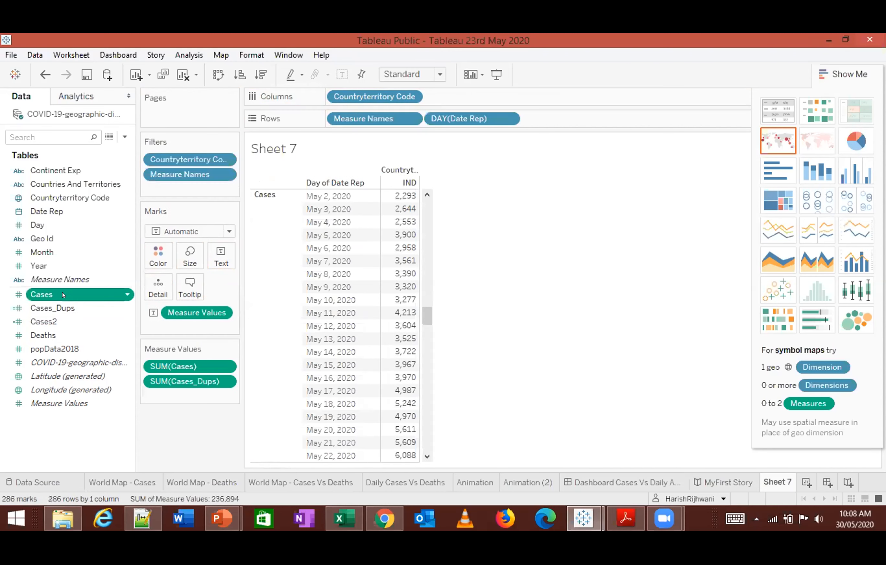
pyautogui.moveTo(425, 309); pyautogui.dragTo(429, 355)
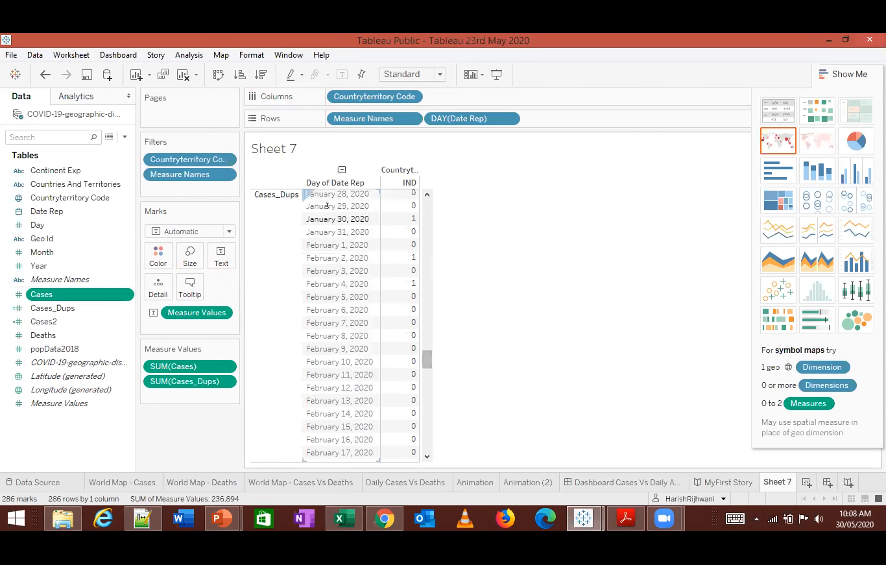
pyautogui.moveTo(430, 173); pyautogui.dragTo(419, 173)
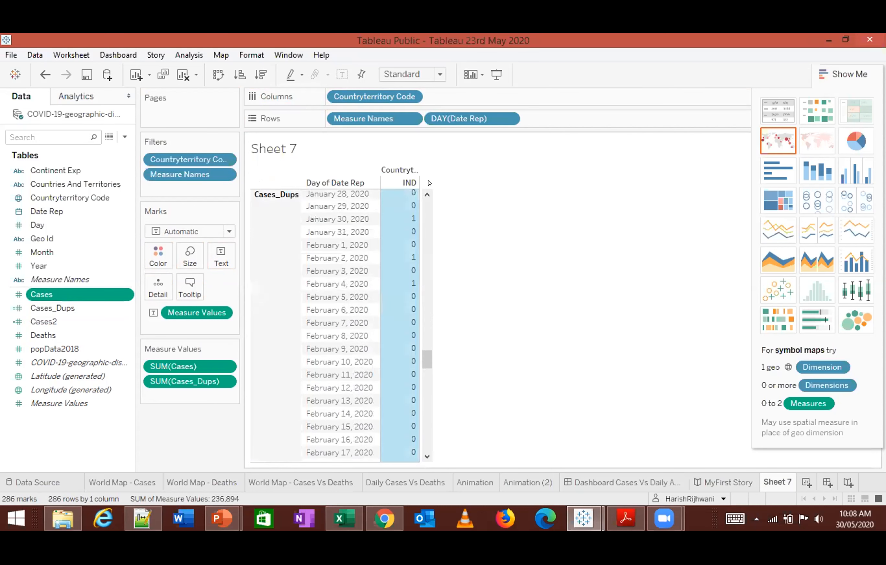
# - Try swapping the table's rows and columns, and undo the swaps and the added measures
pyautogui.click(212, 77)
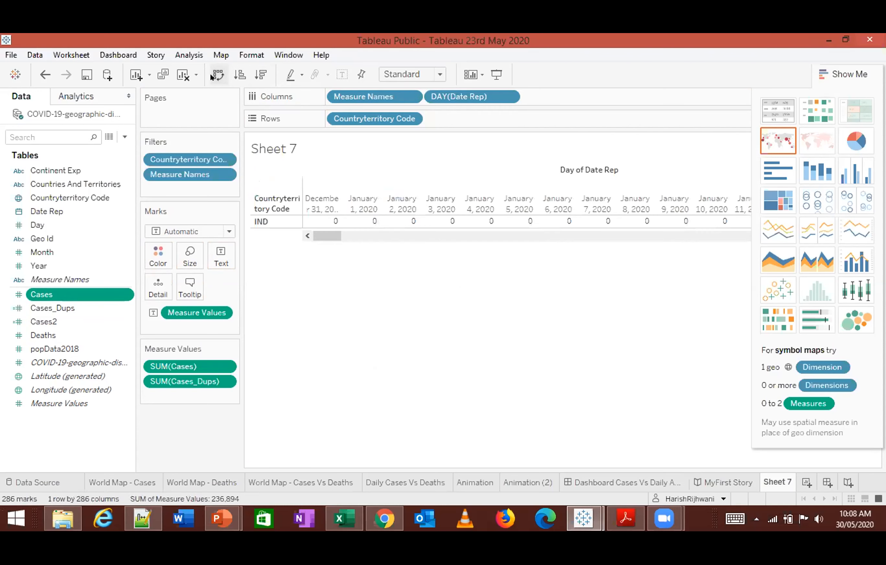
pyautogui.click(212, 77)
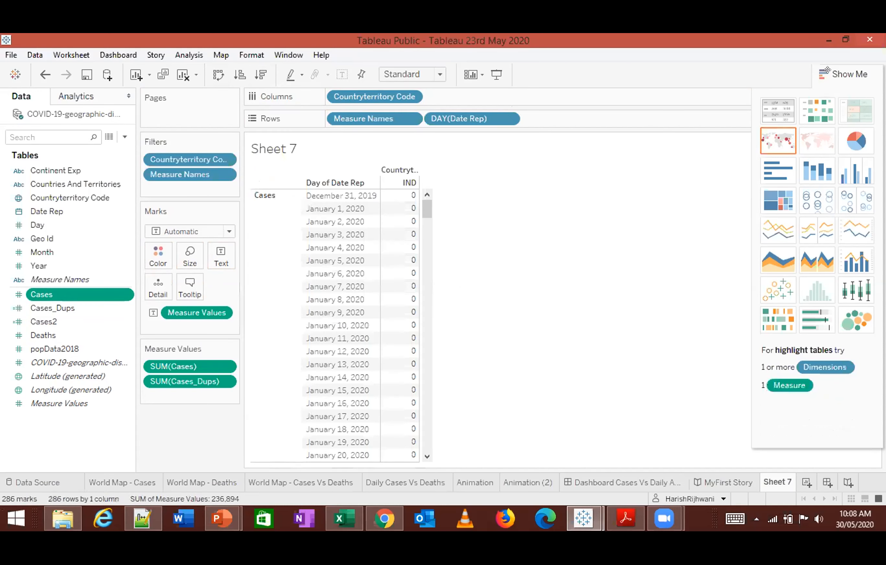
pyautogui.click(219, 74)
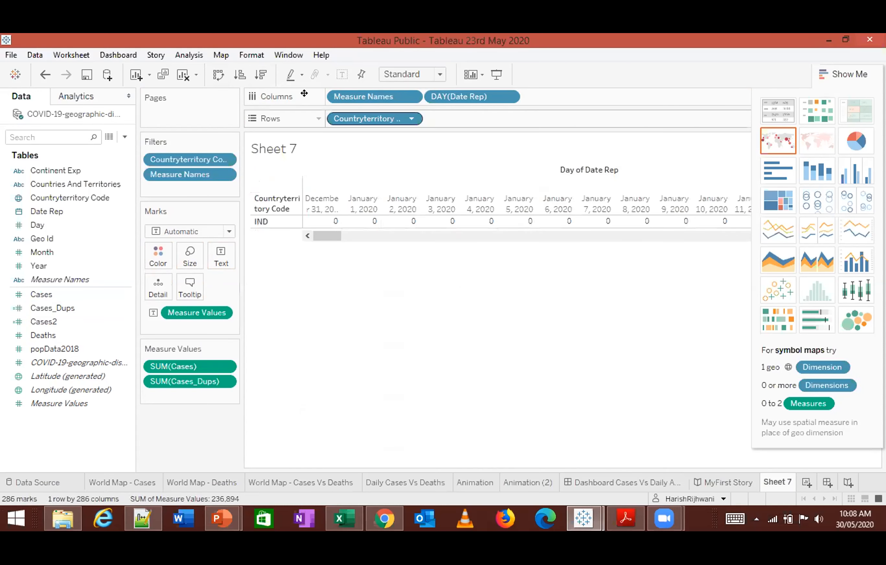
pyautogui.click(213, 79)
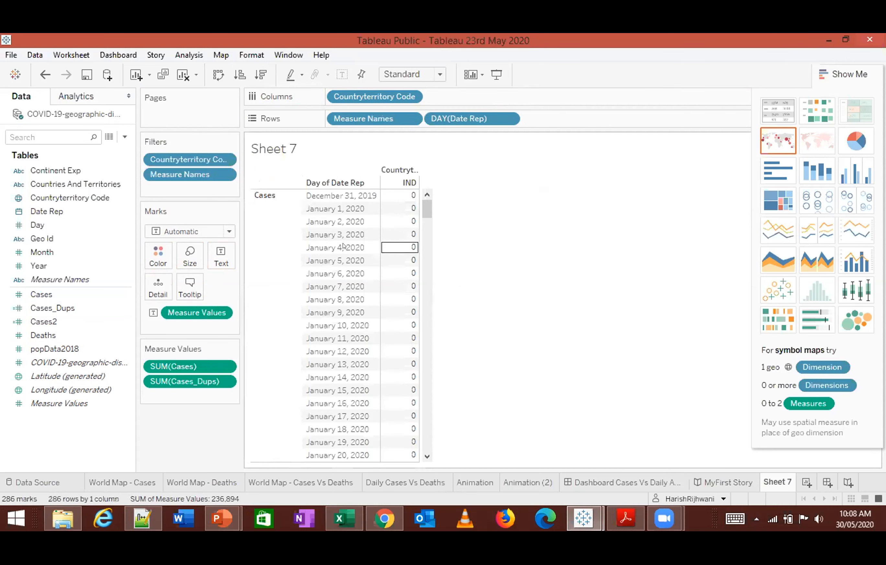
pyautogui.hotkey('ctrl', 'z')
pyautogui.hotkey('ctrl', 'z')
pyautogui.hotkey('ctrl', 'z')
pyautogui.hotkey('ctrl', 'z')
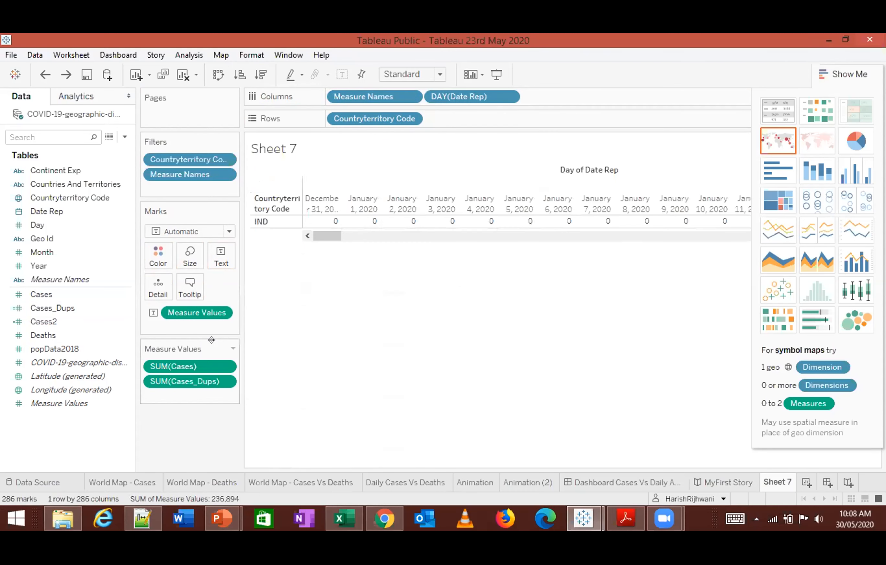
pyautogui.hotkey('ctrl', 'z')
pyautogui.hotkey('ctrl', 'z')
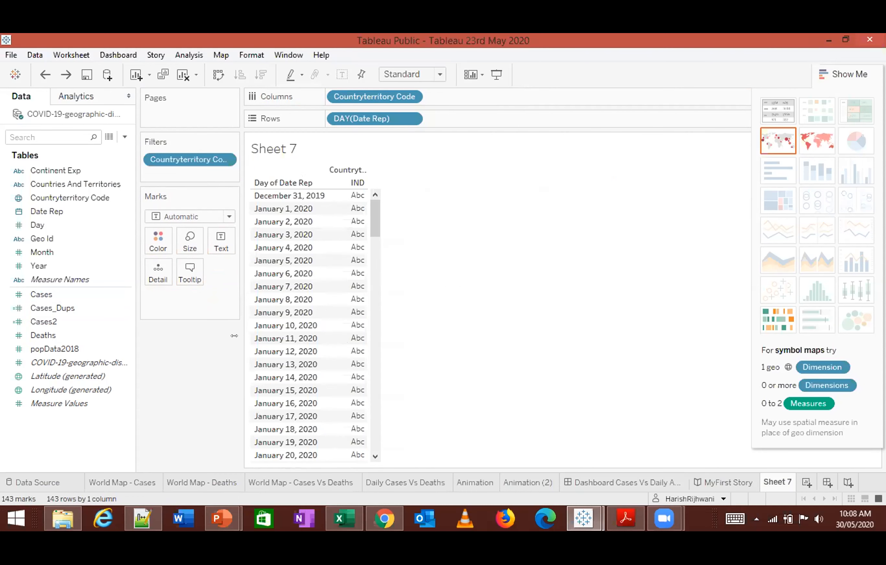
# - Clear the view by removing DAY(Date Rep), Countryterritory Code and SUM(Cases), keeping the country filter
pyautogui.moveTo(395, 122); pyautogui.dragTo(441, 223)
pyautogui.moveTo(392, 98); pyautogui.dragTo(256, 164)
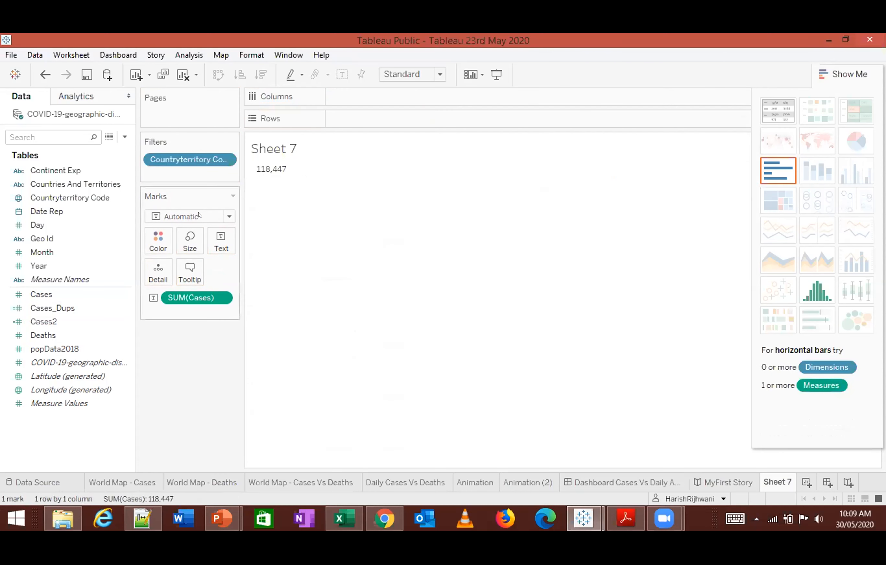
pyautogui.moveTo(193, 297); pyautogui.dragTo(293, 267)
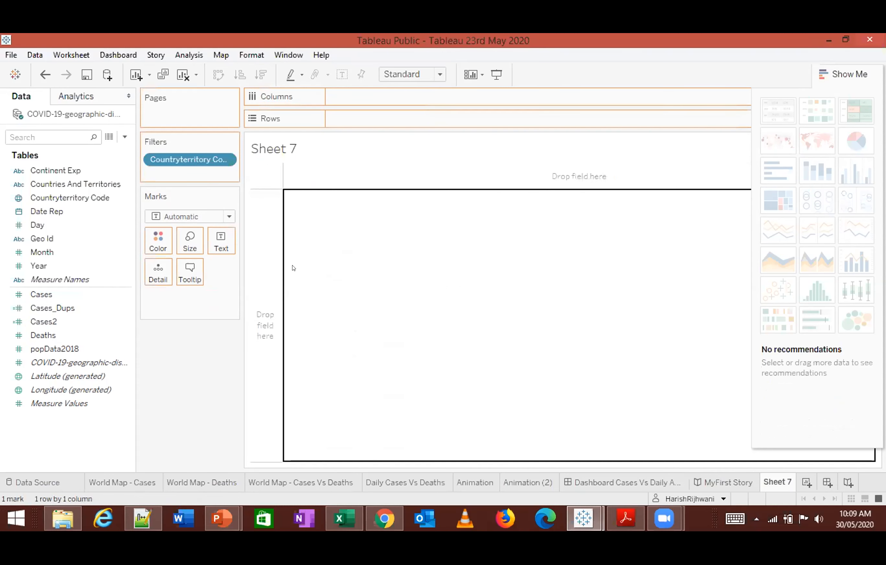
# - Add Cases and Cases_Dups to the empty view and swap the axes so the measures stand side by side as columns
pyautogui.moveTo(41, 294); pyautogui.dragTo(353, 180)
pyautogui.doubleClick(53, 295)
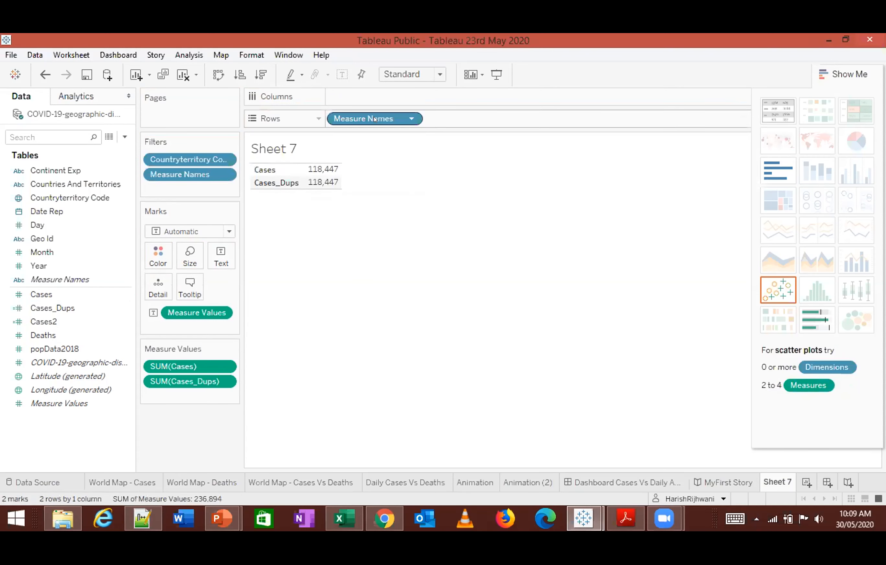
pyautogui.click(219, 75)
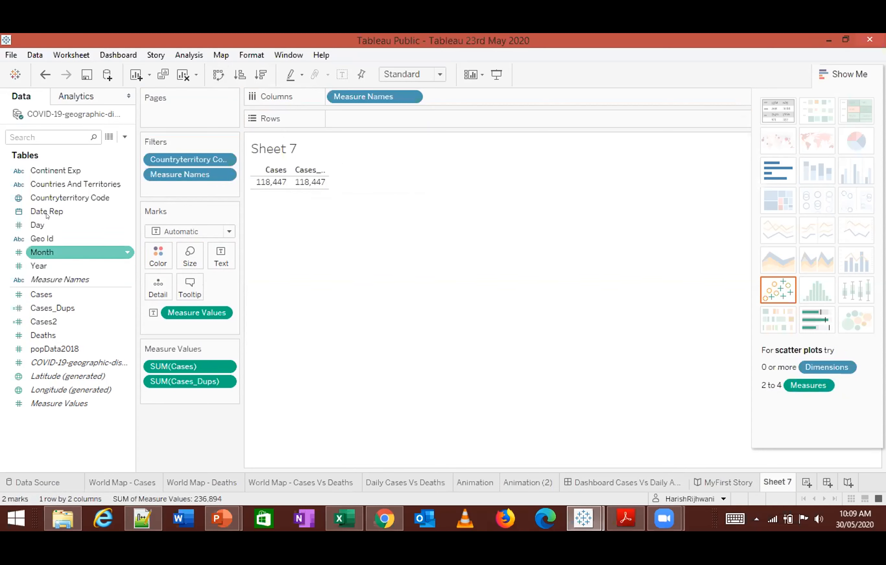
# - Add Countryterritory Code and Date Rep to the rows and set Date Rep to the full-date Day level
pyautogui.moveTo(52, 196); pyautogui.dragTo(373, 119)
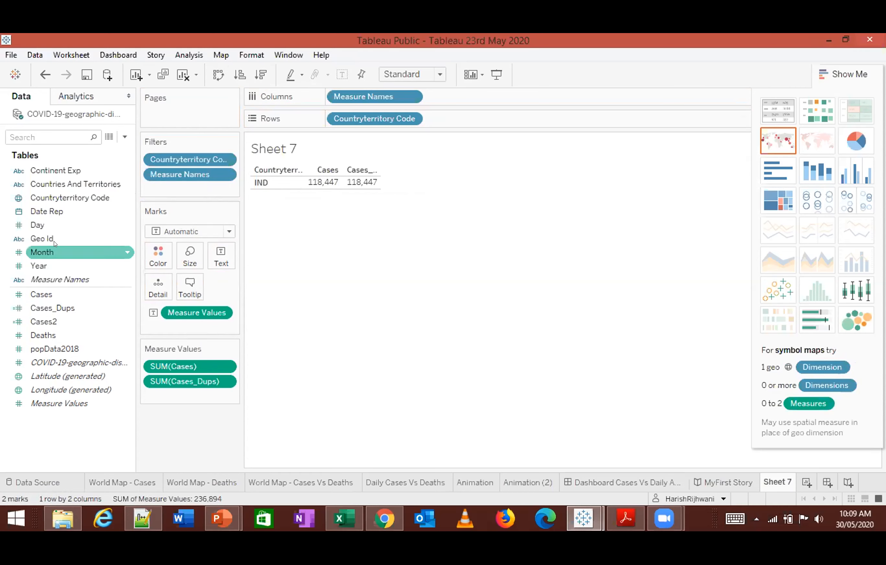
pyautogui.moveTo(55, 212); pyautogui.dragTo(410, 133)
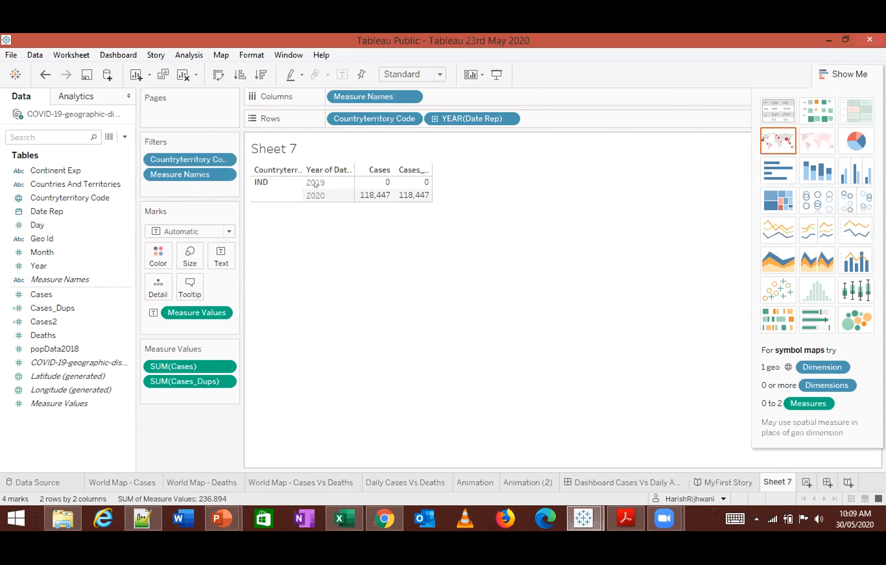
pyautogui.click(513, 119)
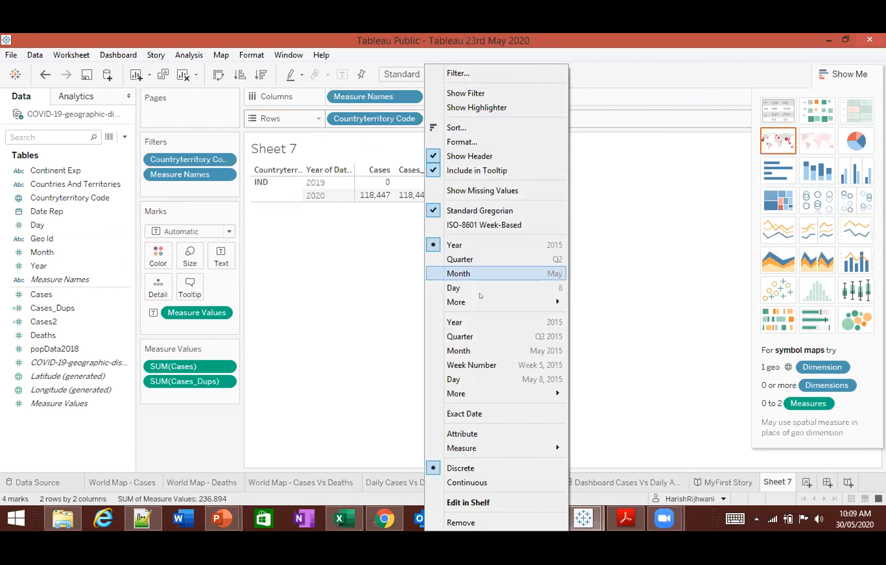
pyautogui.click(482, 382)
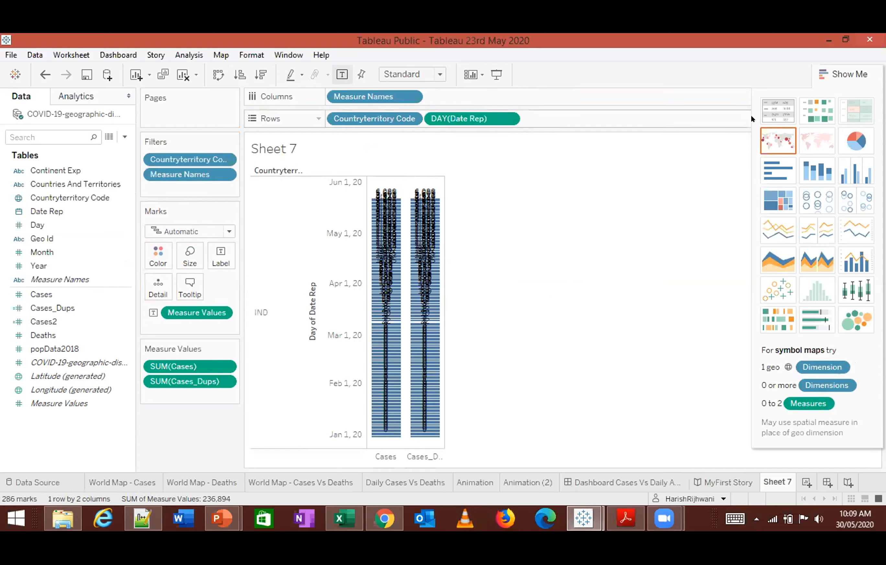
# - Rearrange the table with Countryterritory Code as columns and Measure Names and DAY(Date Rep) as rows, and review the daily values
pyautogui.click(218, 76)
pyautogui.scroll(-20, 380, 286)
pyautogui.scroll(-20, 380, 285)
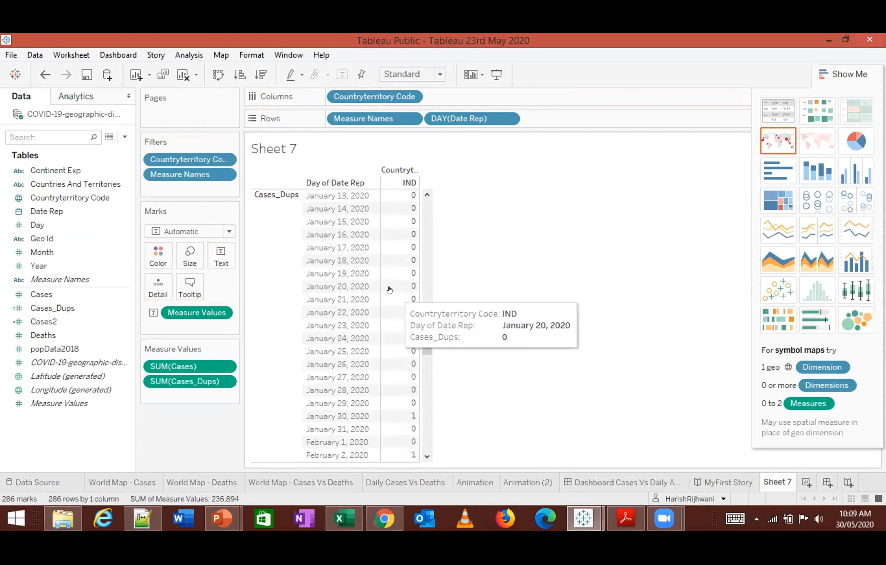
pyautogui.scroll(7, 387, 287)
pyautogui.scroll(13, 388, 275)
pyautogui.scroll(-13, 398, 305)
pyautogui.scroll(2, 398, 306)
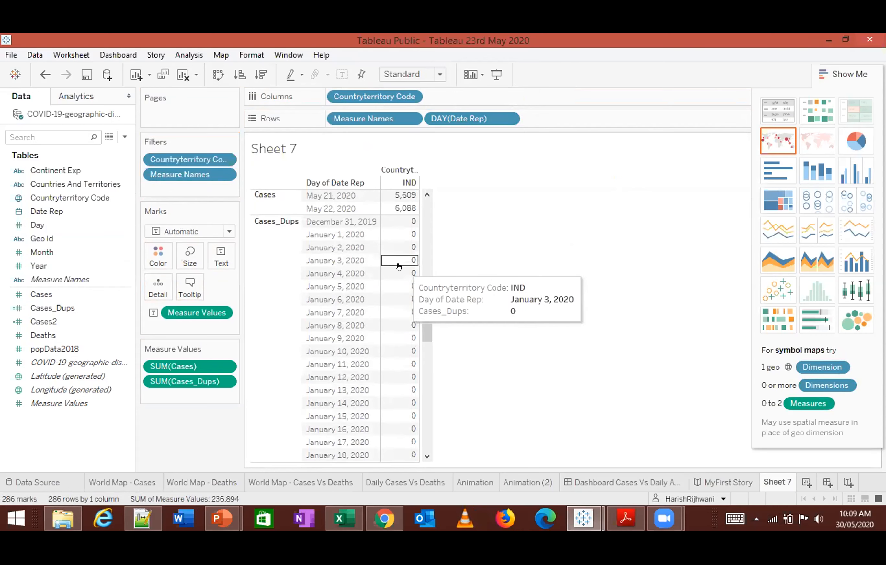
# - View the Animation (2), Animation and Daily Cases Vs Deaths sheets
pyautogui.hotkey('ctrl', 'w')
pyautogui.click(522, 483)
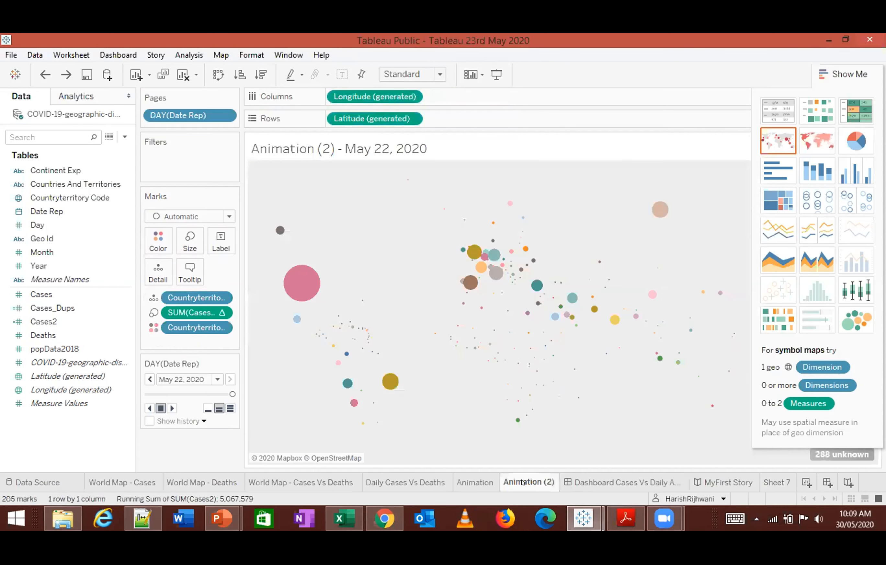
pyautogui.click(462, 482)
pyautogui.click(409, 481)
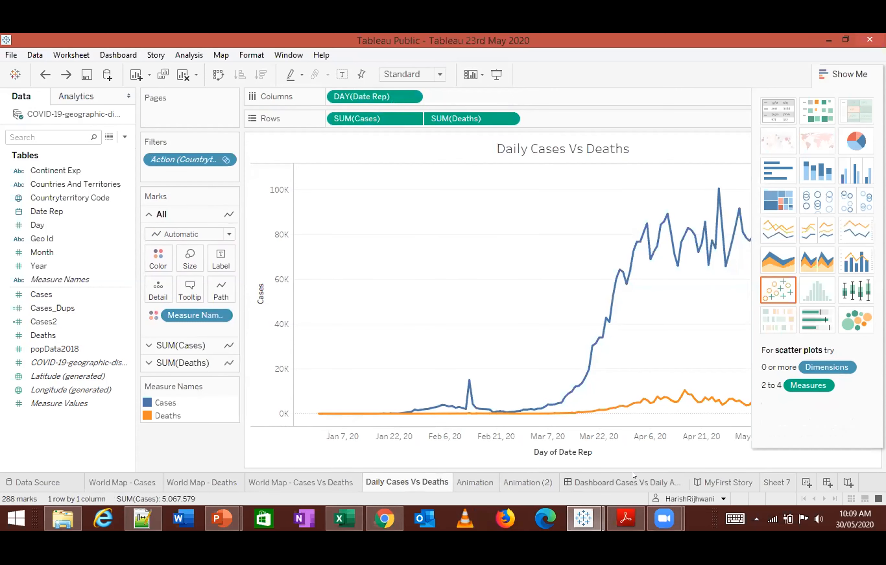
# - View the Cases Vs Daily dashboard, return to Sheet 7, and swap its rows and columns to list the daily values vertically
pyautogui.click(634, 477)
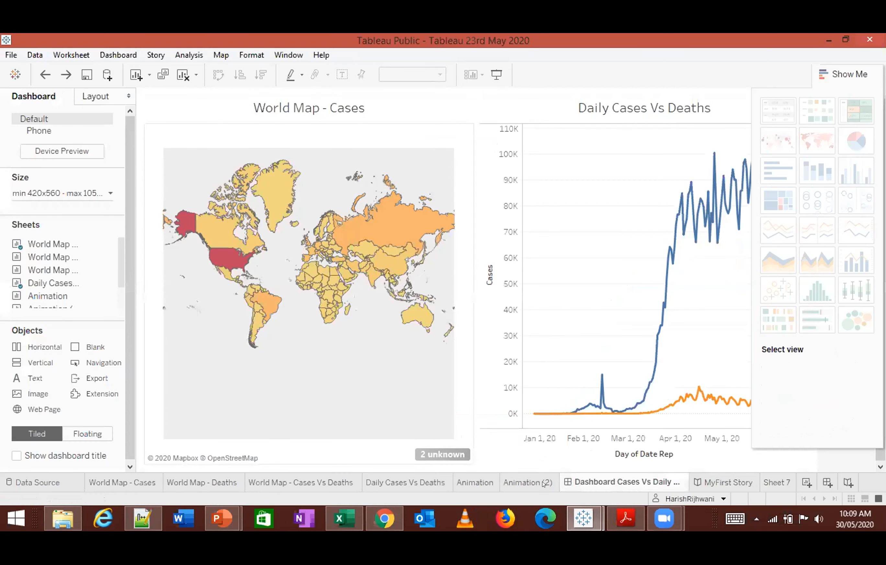
pyautogui.click(768, 478)
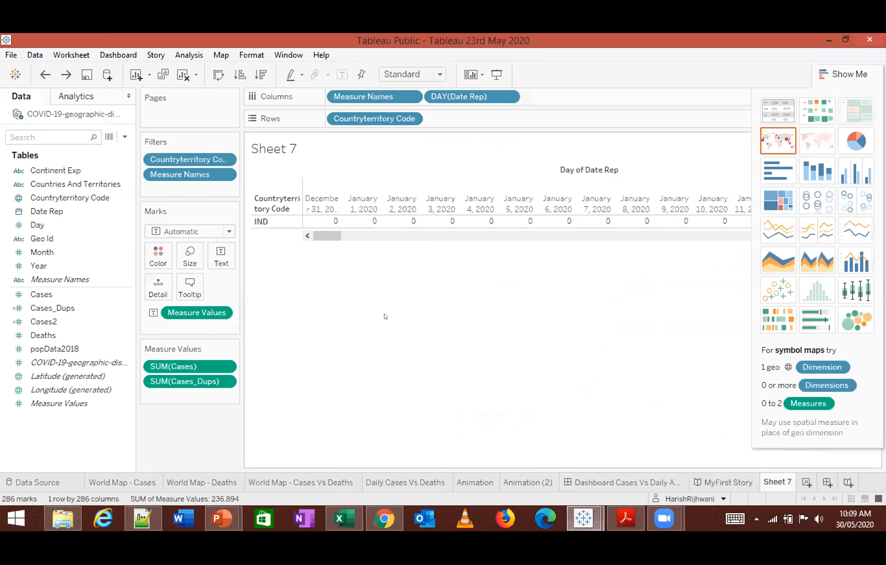
pyautogui.click(219, 74)
pyautogui.scroll(-15, 426, 246)
pyautogui.scroll(-2, 426, 247)
pyautogui.scroll(-15, 421, 327)
pyautogui.scroll(4, 410, 354)
pyautogui.moveTo(396, 381)
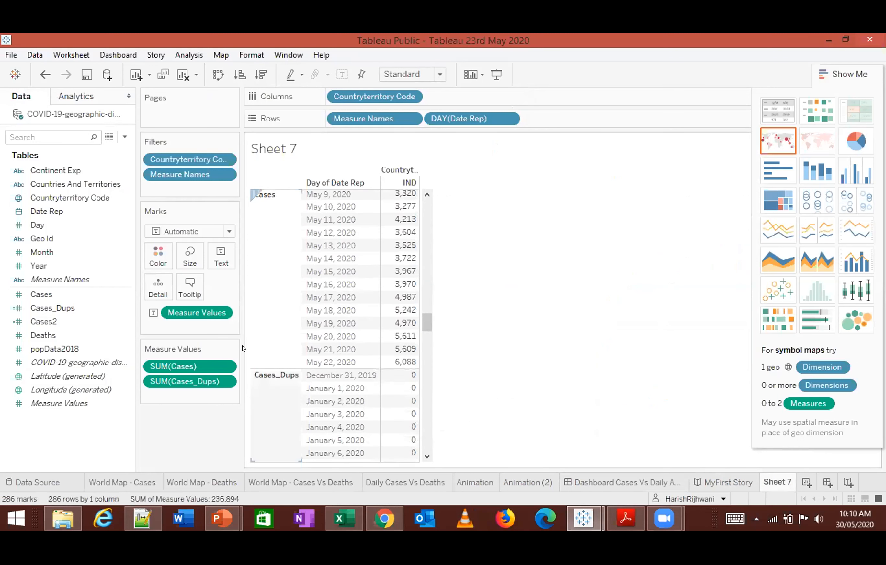
# - Apply a Running Total quick table calculation to SUM(Cases_Dups) and review its May 2020 values
pyautogui.click(224, 381)
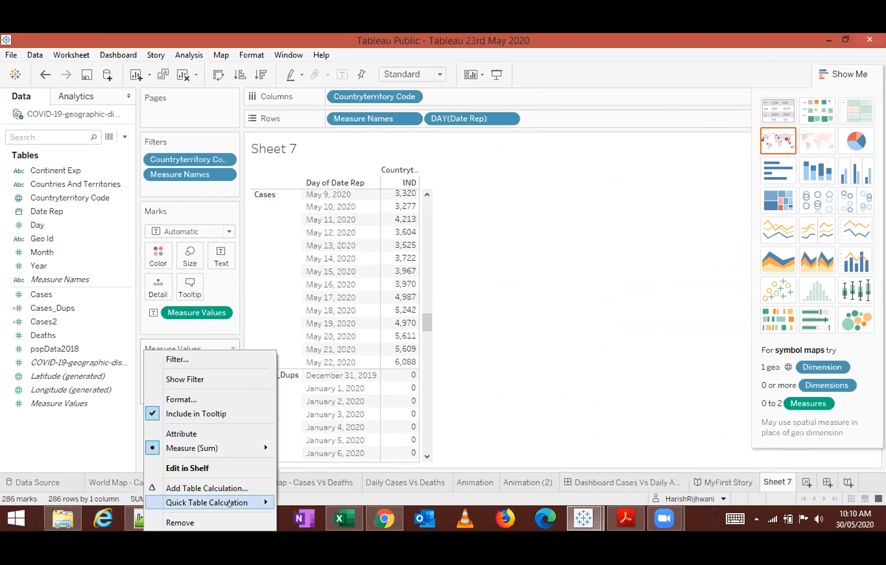
pyautogui.moveTo(229, 504)
pyautogui.click(321, 376)
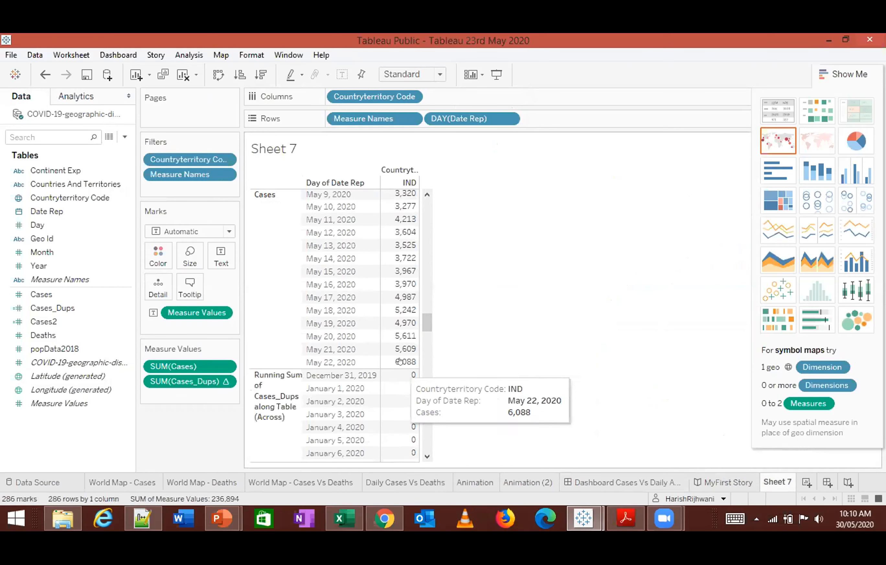
pyautogui.moveTo(420, 322); pyautogui.dragTo(409, 451)
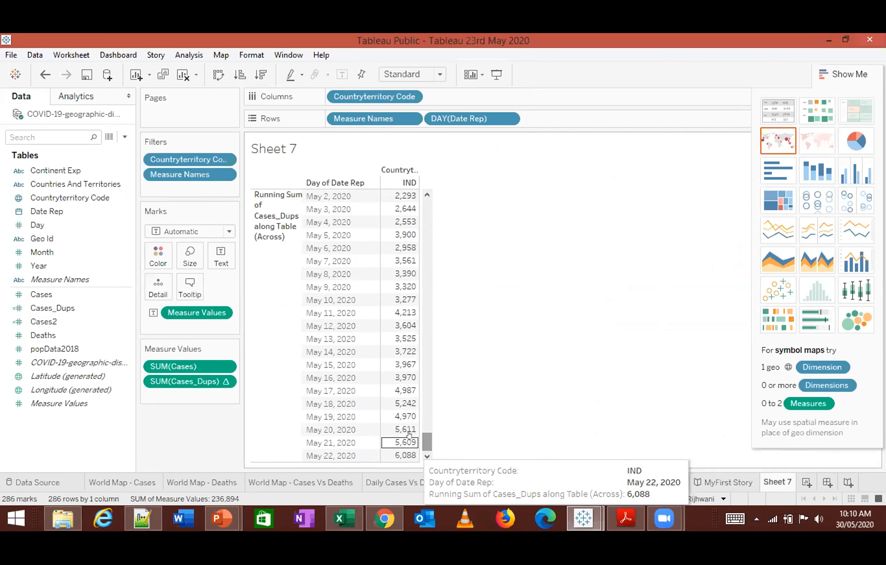
# - Compute the Cases_Dups running total over the specific dimensions Countryterritory Code and Day of Date Rep, and review the accumulated values
pyautogui.rightClick(224, 381)
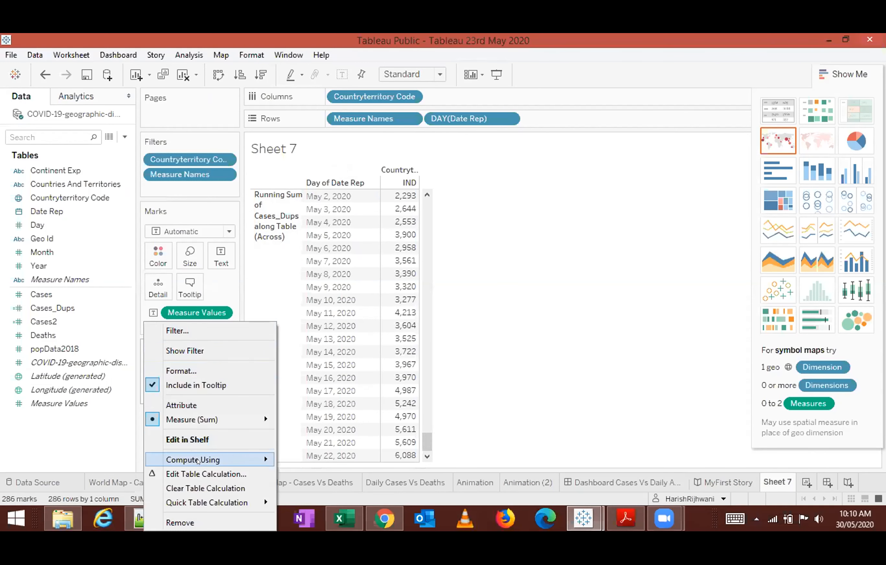
pyautogui.click(193, 474)
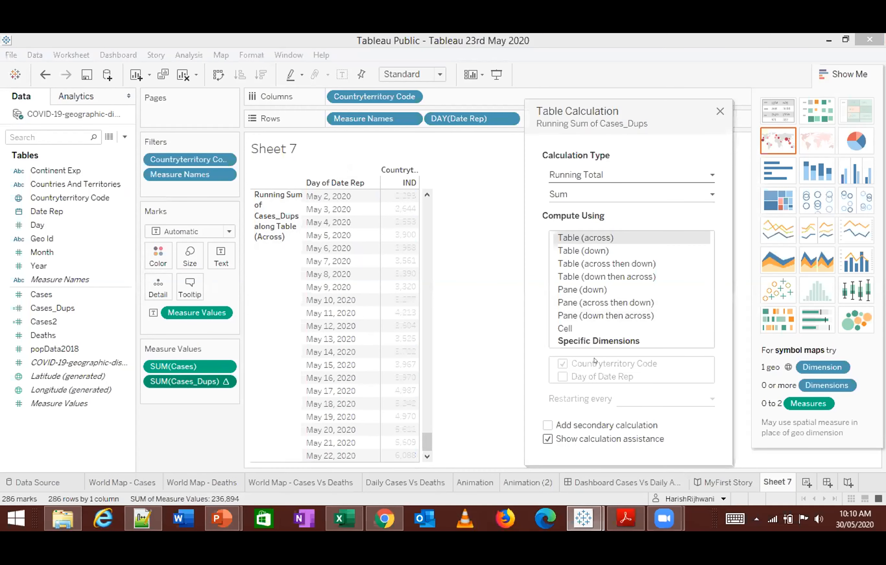
pyautogui.click(597, 195)
pyautogui.click(529, 213)
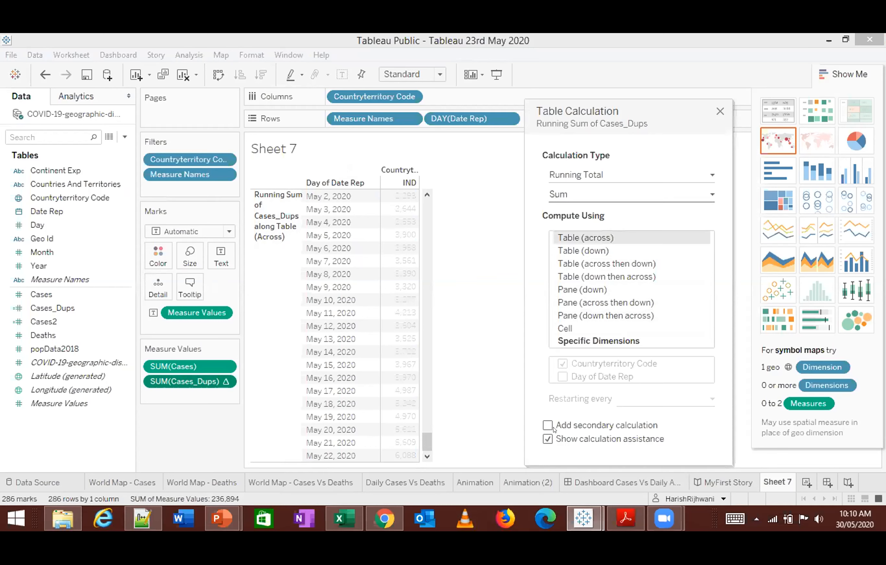
pyautogui.click(602, 340)
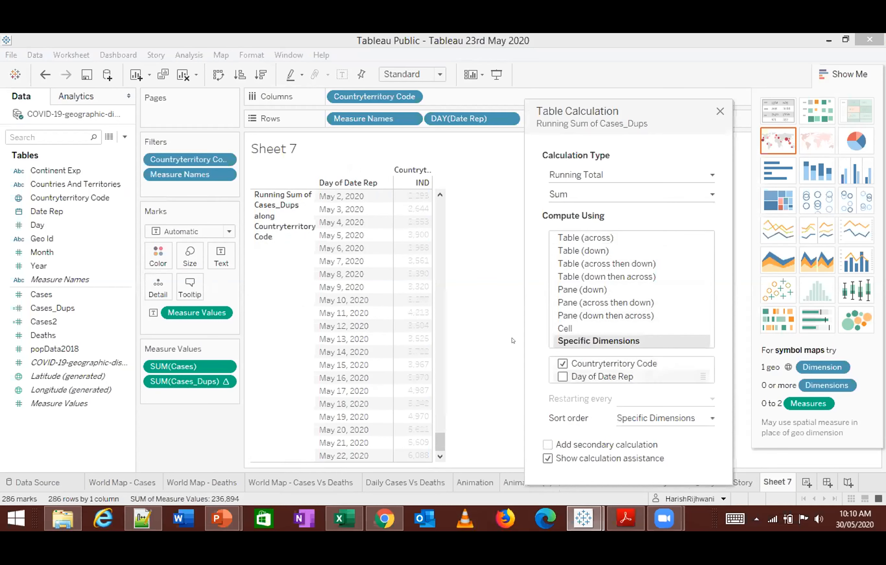
pyautogui.moveTo(435, 438)
pyautogui.mouseDown()
pyautogui.moveTo(438, 390)
pyautogui.moveTo(439, 426)
pyautogui.mouseUp()
pyautogui.click(556, 372)
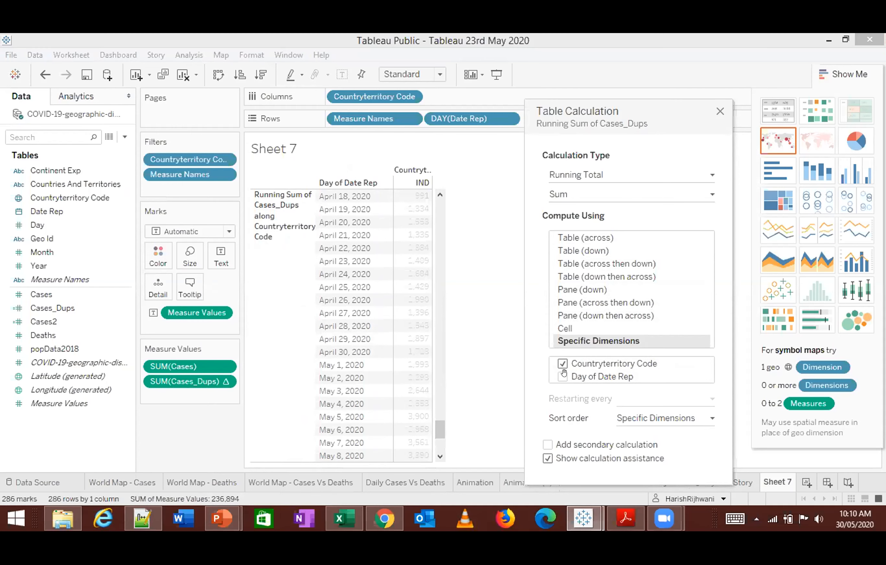
pyautogui.moveTo(566, 372)
pyautogui.mouseDown()
pyautogui.moveTo(575, 363)
pyautogui.moveTo(562, 362)
pyautogui.mouseUp()
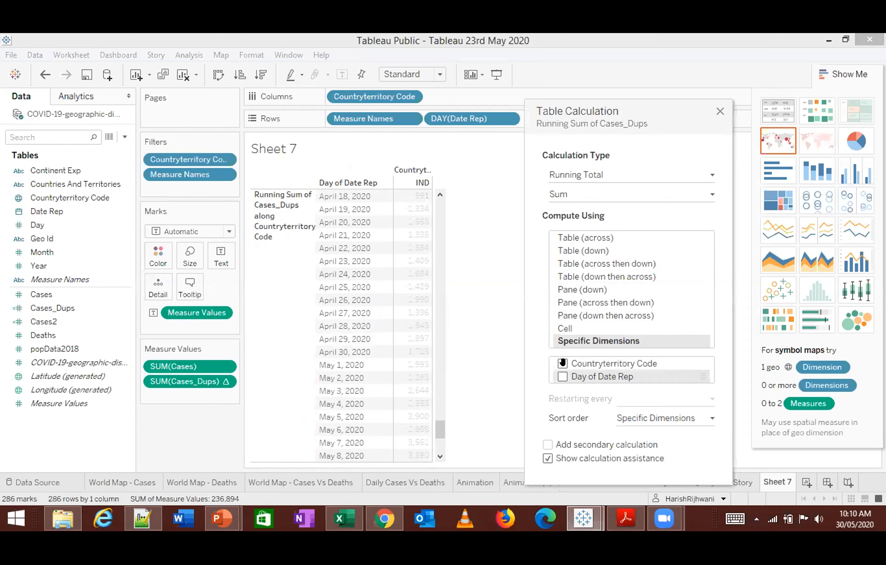
pyautogui.click(559, 377)
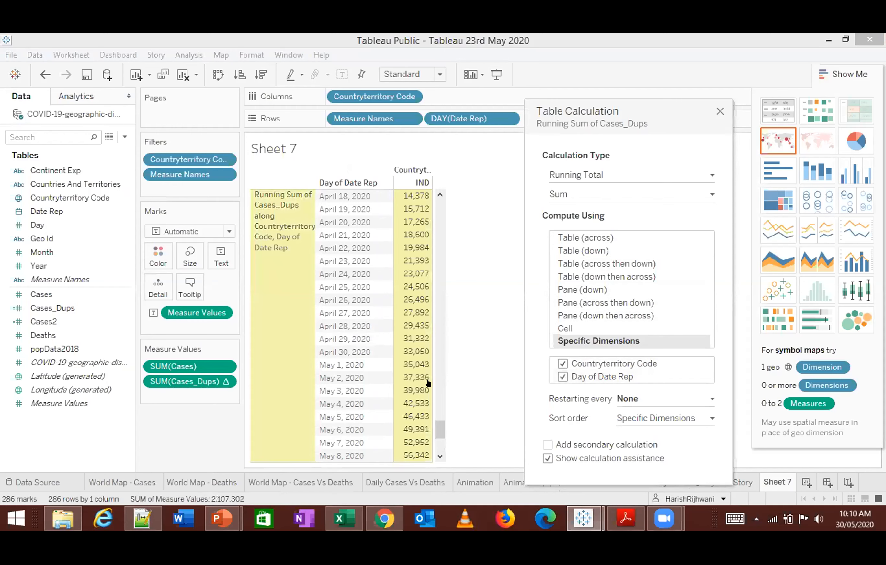
pyautogui.scroll(-5, 430, 422)
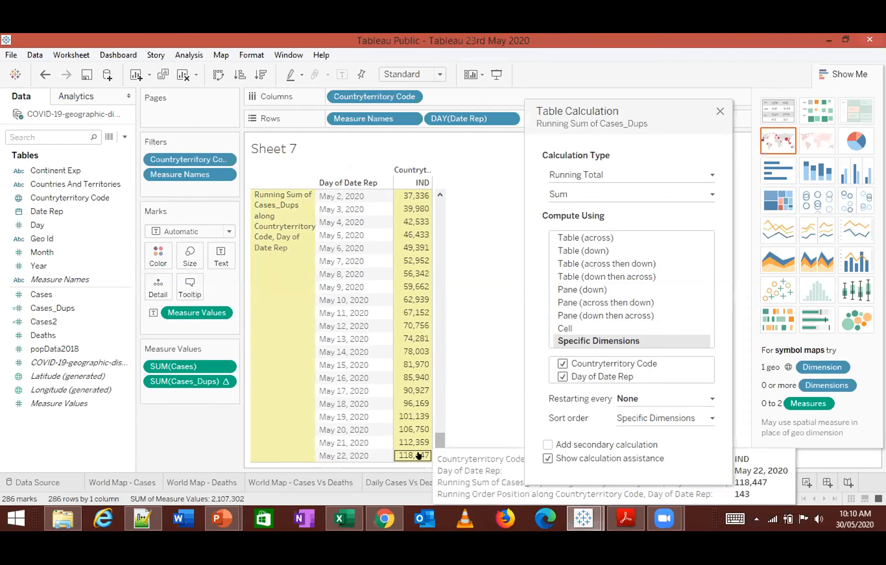
pyautogui.moveTo(439, 443); pyautogui.dragTo(438, 347)
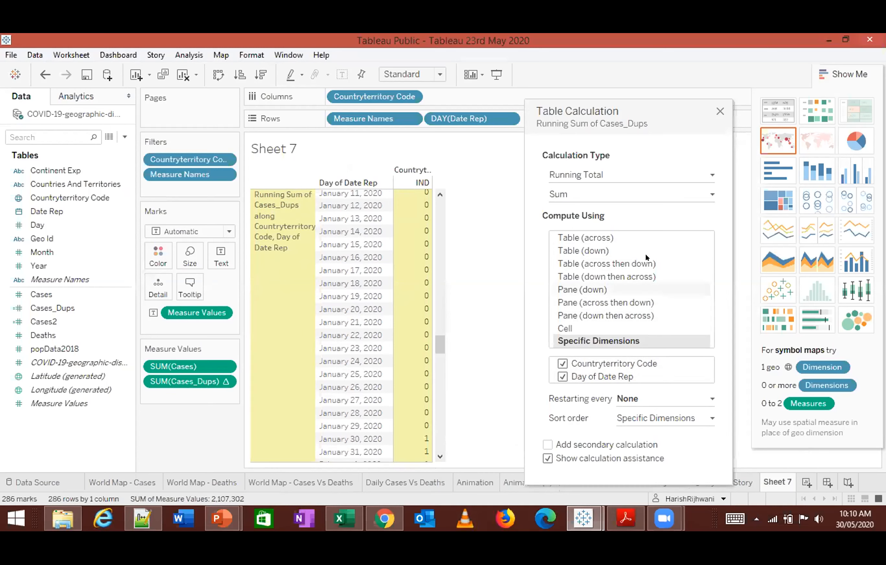
pyautogui.click(720, 112)
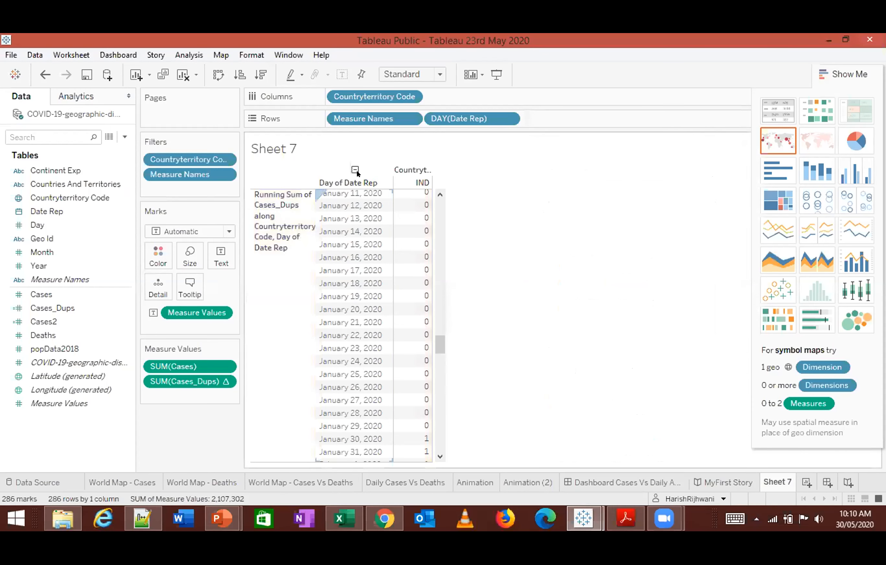
# - Undo the running total on Cases_Dups and the swap of rows and columns
pyautogui.hotkey('ctrl', 'z')
pyautogui.hotkey('ctrl', 'z')
pyautogui.hotkey('ctrl', 'z')
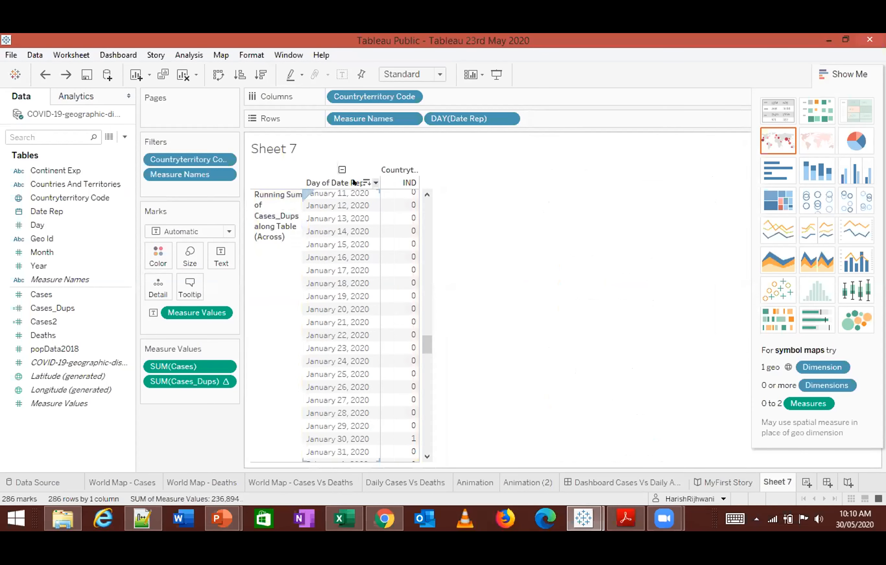
pyautogui.hotkey('ctrl', 'w')
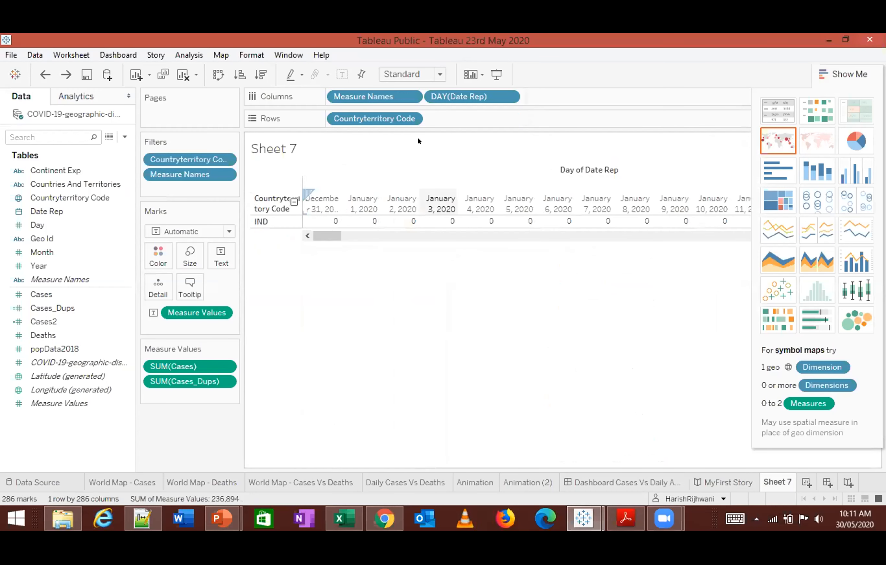
# - Remove the country, date and measure fields from Sheet 7, keeping only the Countryterritory Code filter
pyautogui.moveTo(396, 118); pyautogui.dragTo(322, 149)
pyautogui.moveTo(349, 99); pyautogui.dragTo(367, 305)
pyautogui.click(271, 170)
pyautogui.moveTo(193, 382); pyautogui.dragTo(179, 410)
pyautogui.moveTo(198, 296); pyautogui.dragTo(180, 403)
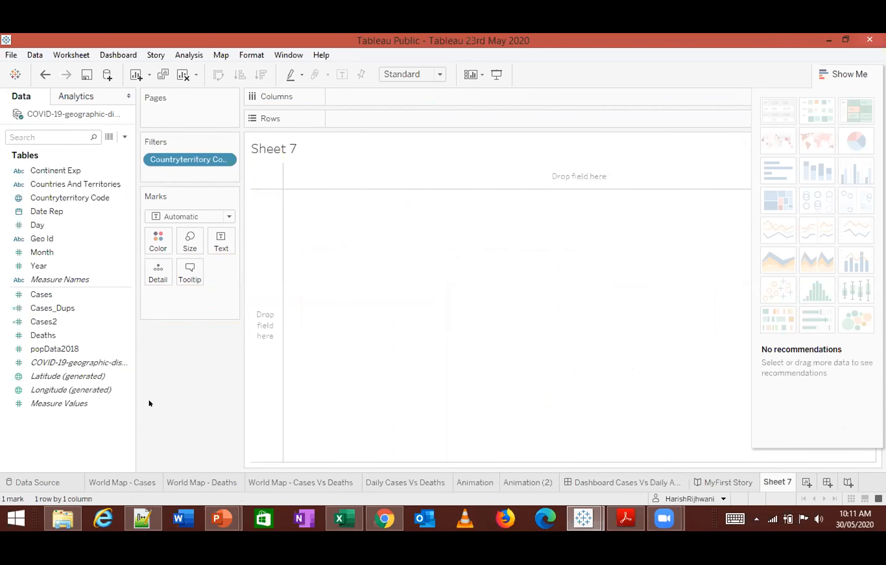
# - Add Countryterritory Code to the rows and show Cases_Dups as the text values
pyautogui.doubleClick(75, 198)
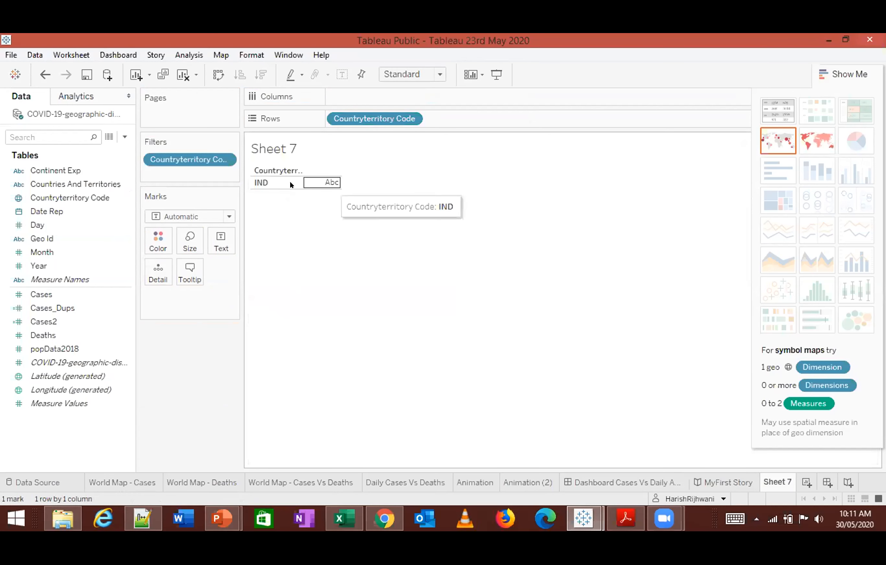
pyautogui.click(85, 307)
pyautogui.moveTo(85, 307); pyautogui.dragTo(222, 242)
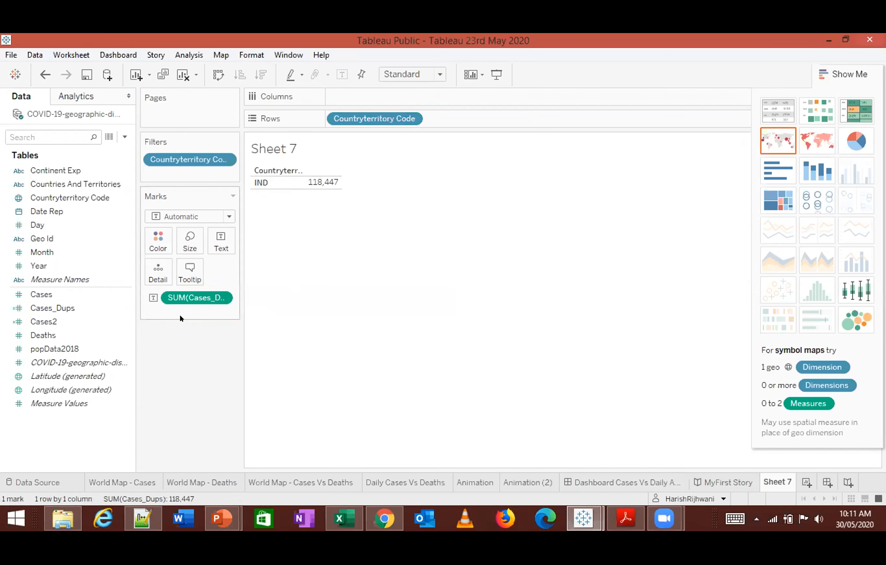
# - Add Date Rep to the columns and set it to the full-date Day level
pyautogui.click(54, 212)
pyautogui.doubleClick(75, 213)
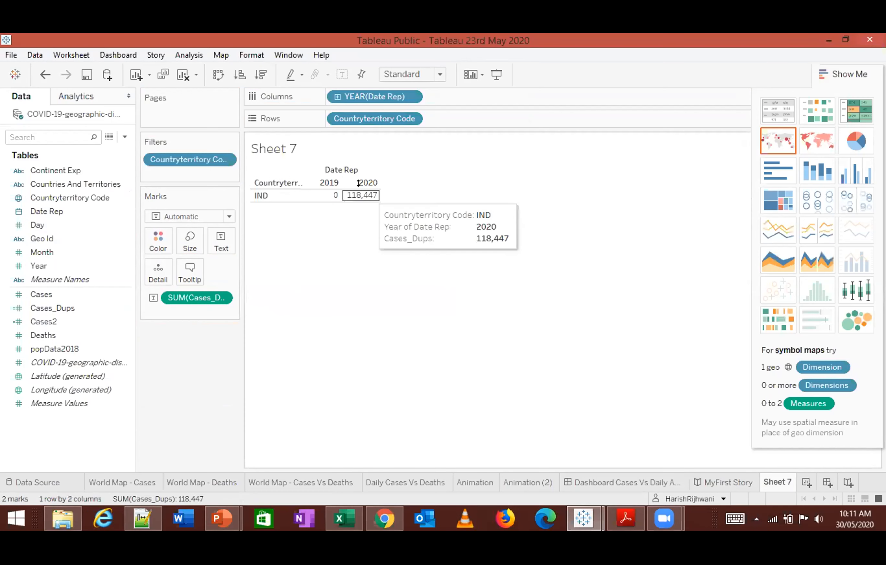
pyautogui.click(414, 96)
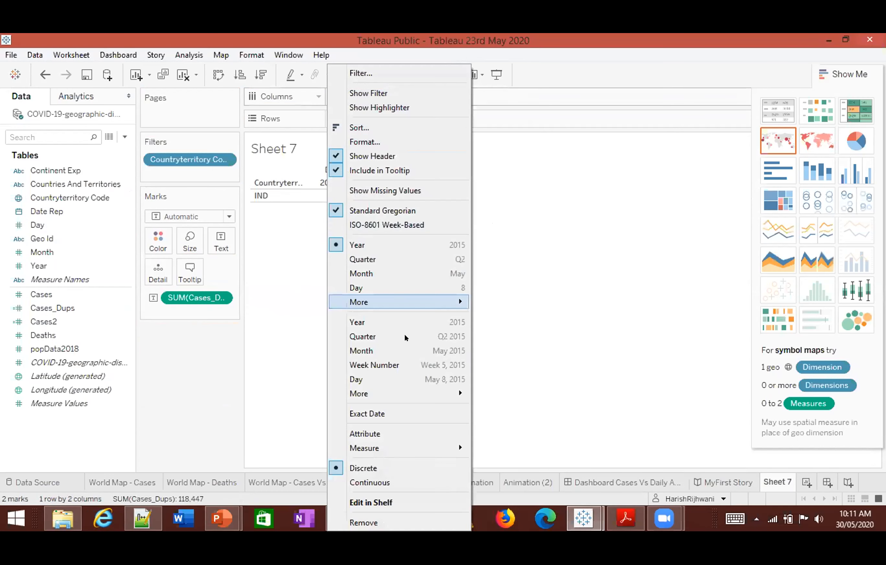
pyautogui.click(406, 380)
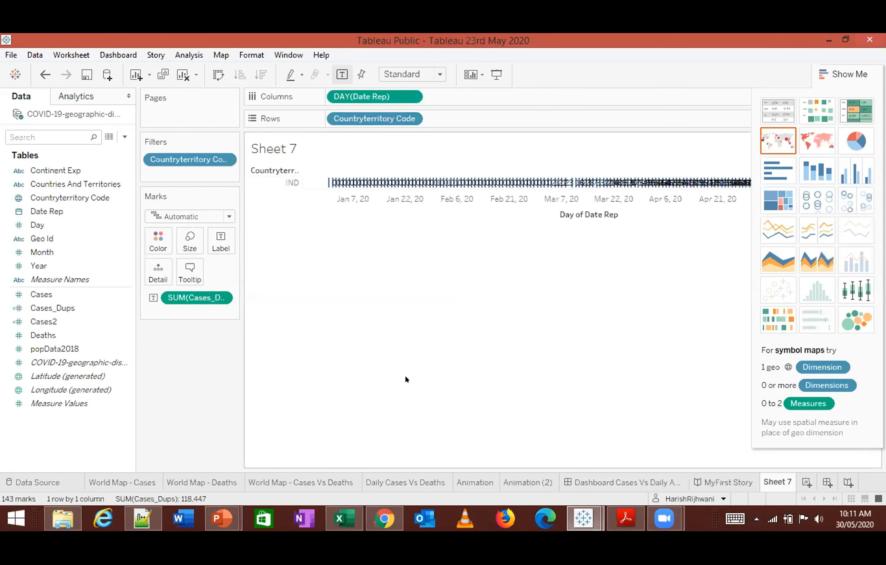
# - Convert the view to a text table with days as rows and the country code as columns, and review the daily values
pyautogui.click(218, 74)
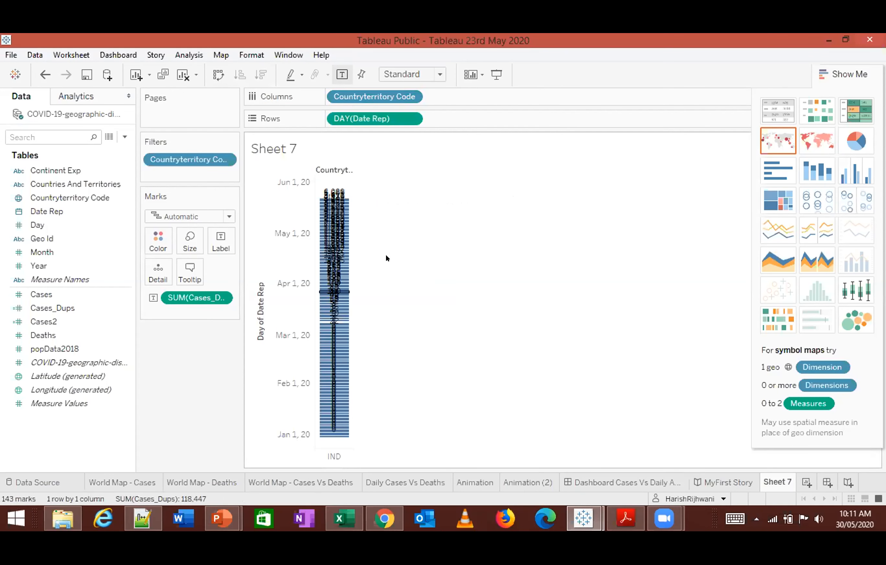
pyautogui.click(773, 108)
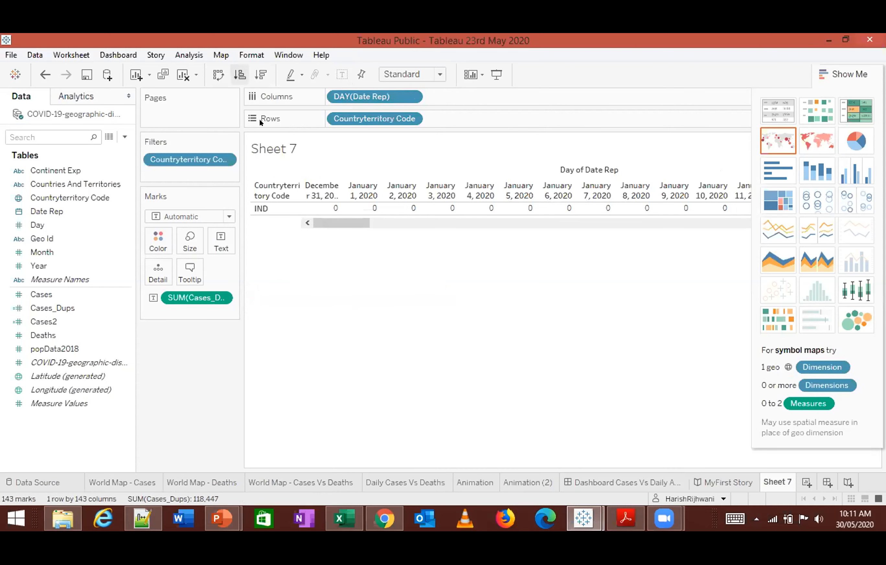
pyautogui.hotkey('ctrl', 'w')
pyautogui.moveTo(375, 225); pyautogui.dragTo(371, 439)
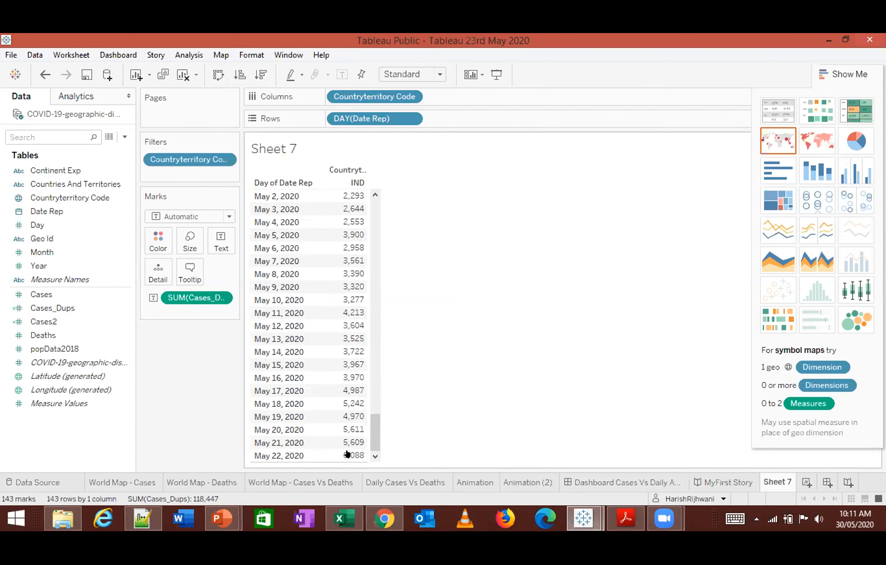
pyautogui.moveTo(368, 431); pyautogui.dragTo(377, 215)
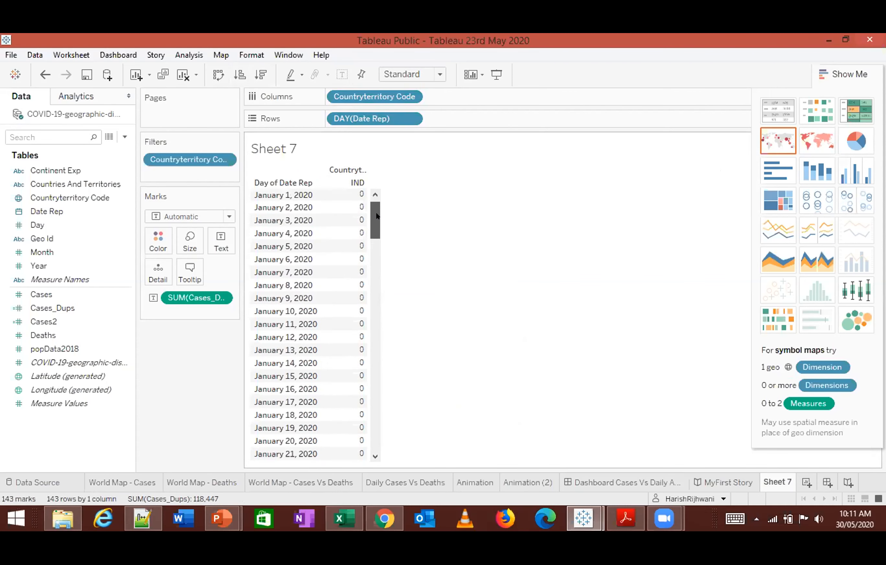
# - Apply a Running Total quick table calculation to the SUM(Cases_Dups) text values and review the May 2020 rows
pyautogui.click(221, 298)
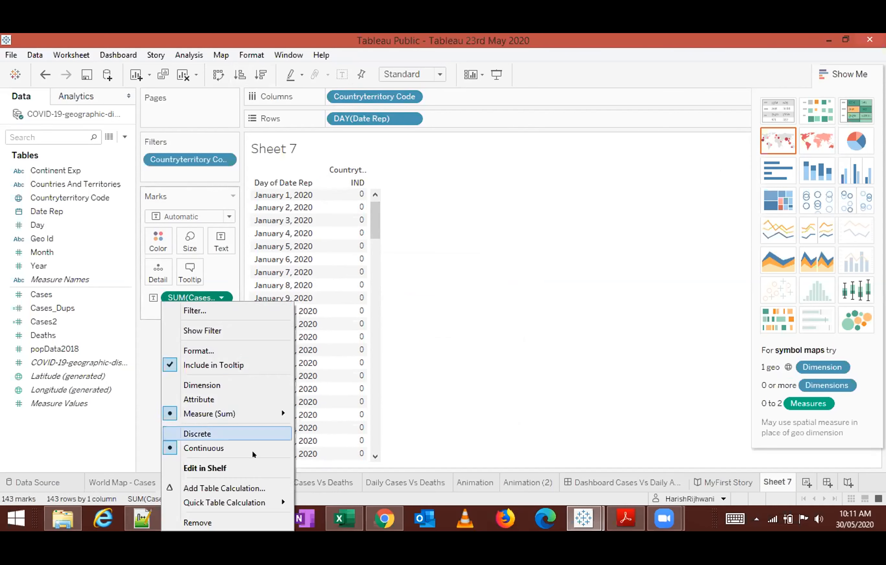
pyautogui.moveTo(257, 502)
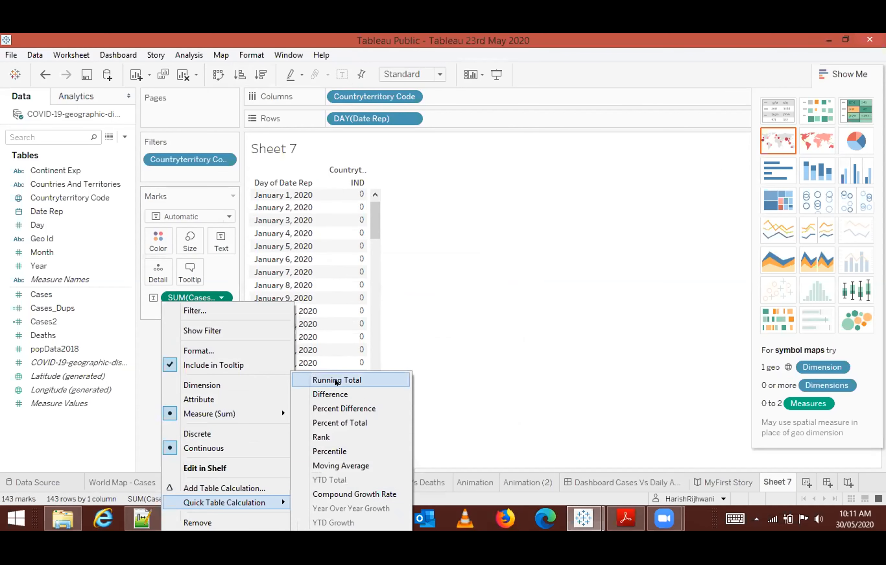
pyautogui.click(336, 380)
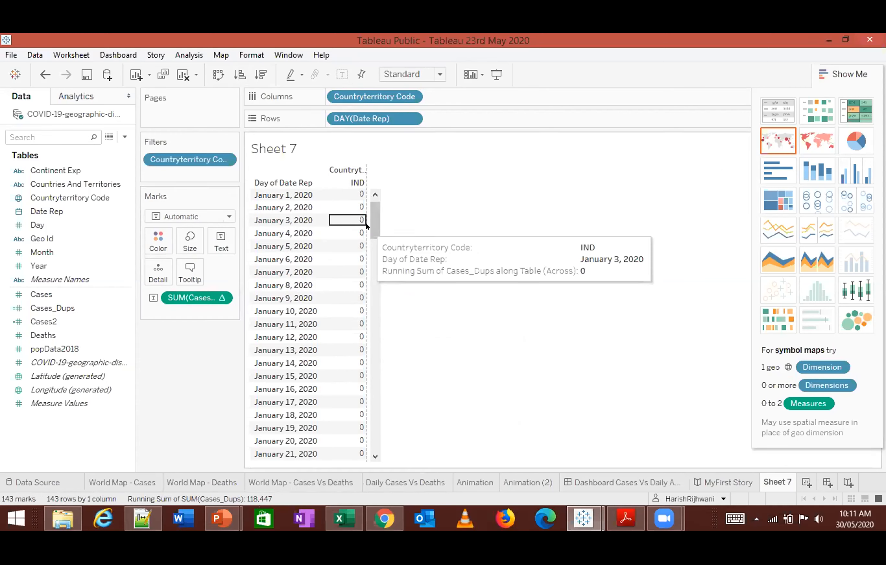
pyautogui.scroll(-20, 369, 220)
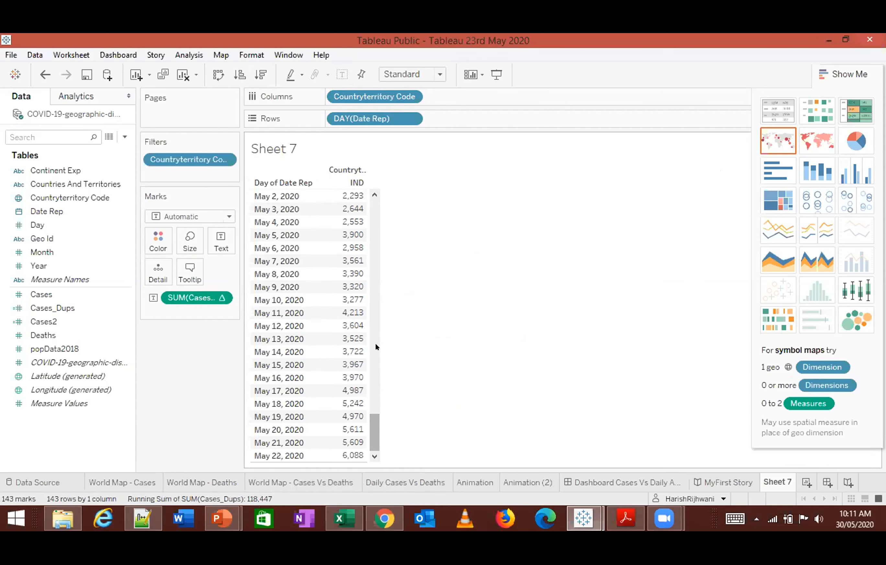
# - Edit the SUM(Cases_Dups) running total to compute using Specific Dimensions, with only Day of Date Rep checked
pyautogui.click(221, 298)
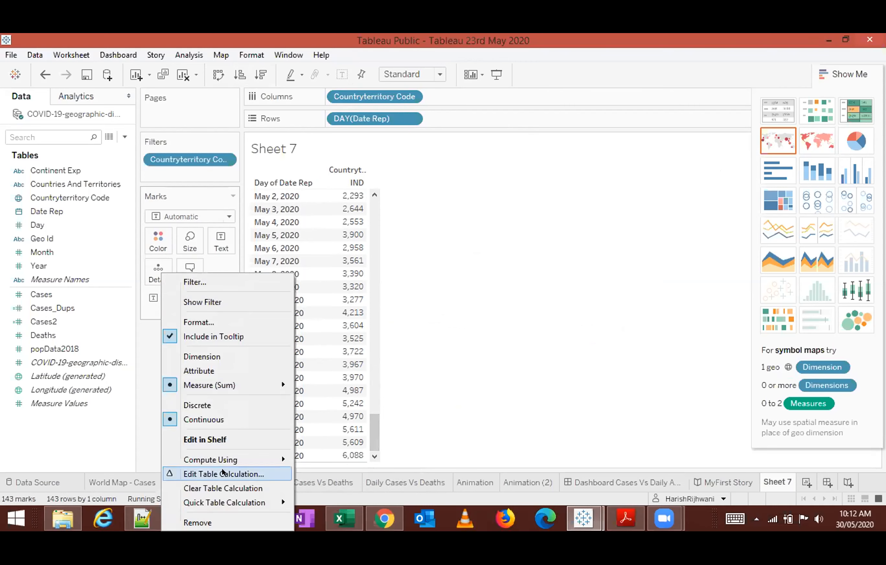
pyautogui.click(222, 473)
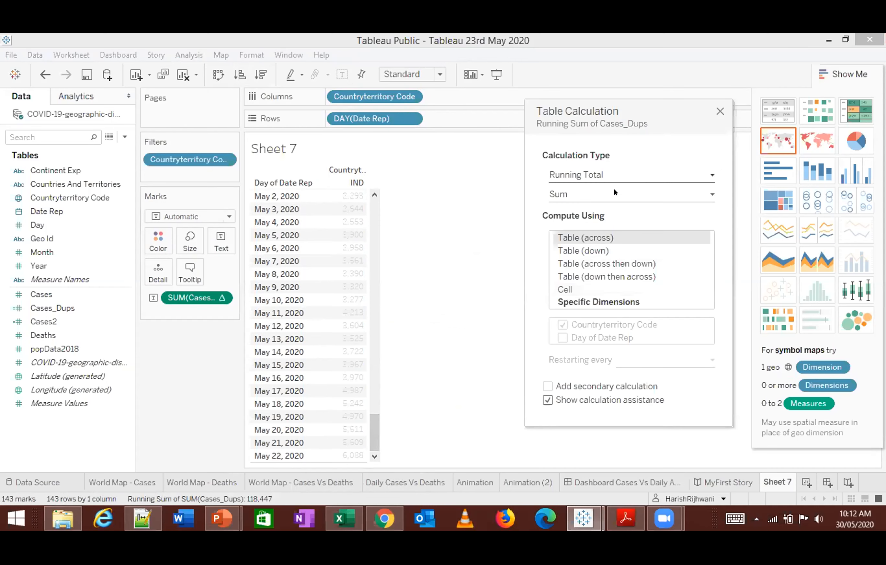
pyautogui.click(576, 304)
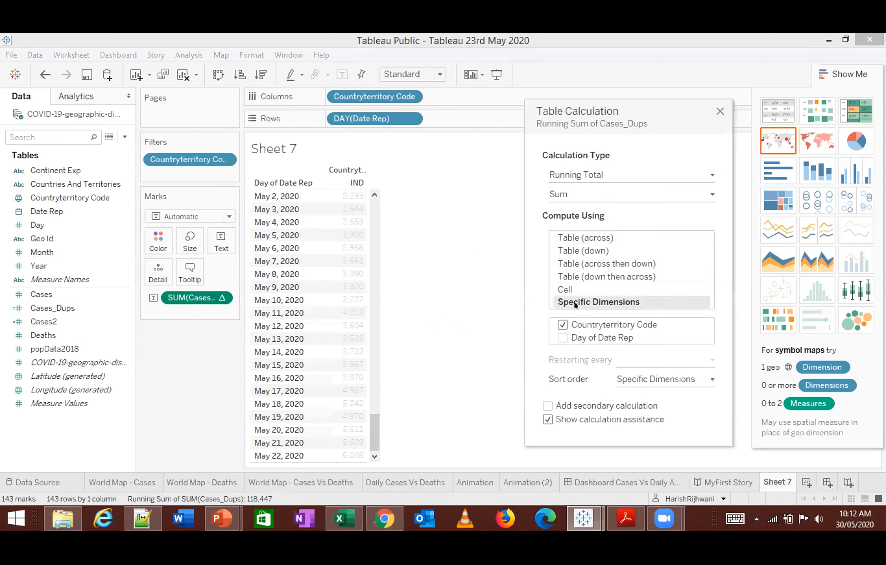
pyautogui.click(559, 326)
pyautogui.click(561, 338)
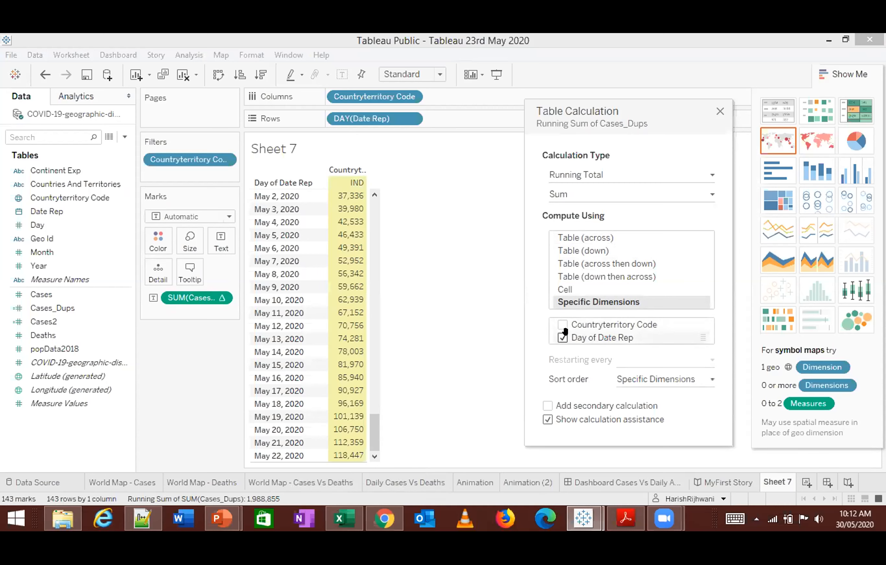
pyautogui.moveTo(374, 421); pyautogui.dragTo(406, 428)
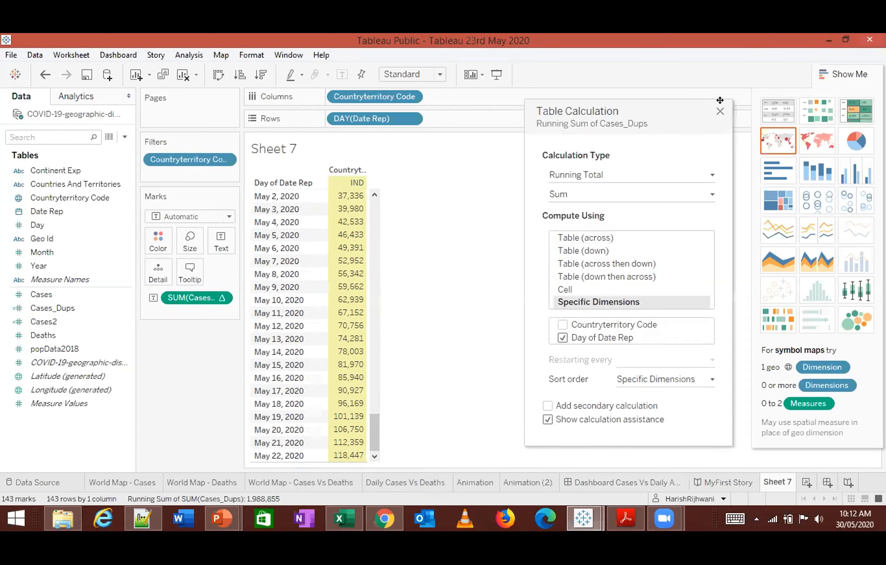
pyautogui.click(720, 111)
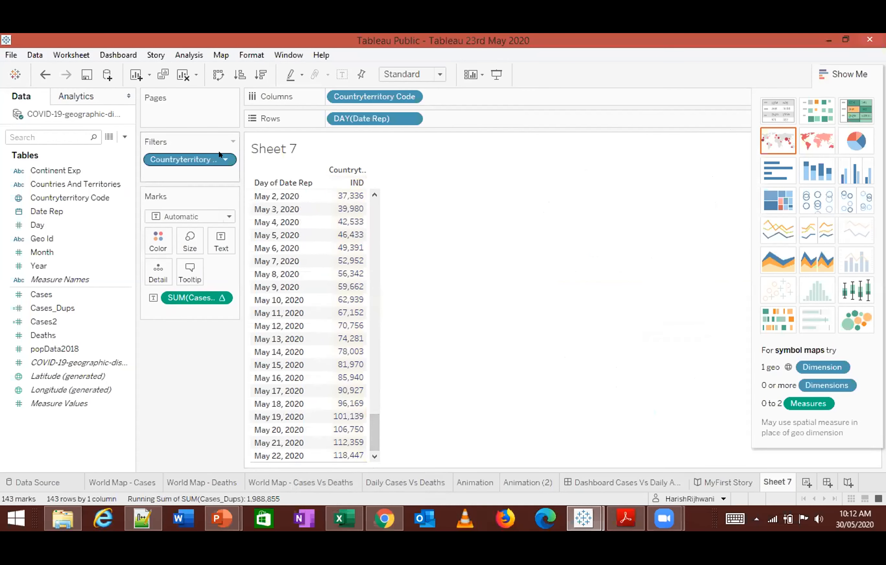
# - Add USA to the Countryterritory Code filter and review the May 2020 rows for both countries
pyautogui.doubleClick(211, 160)
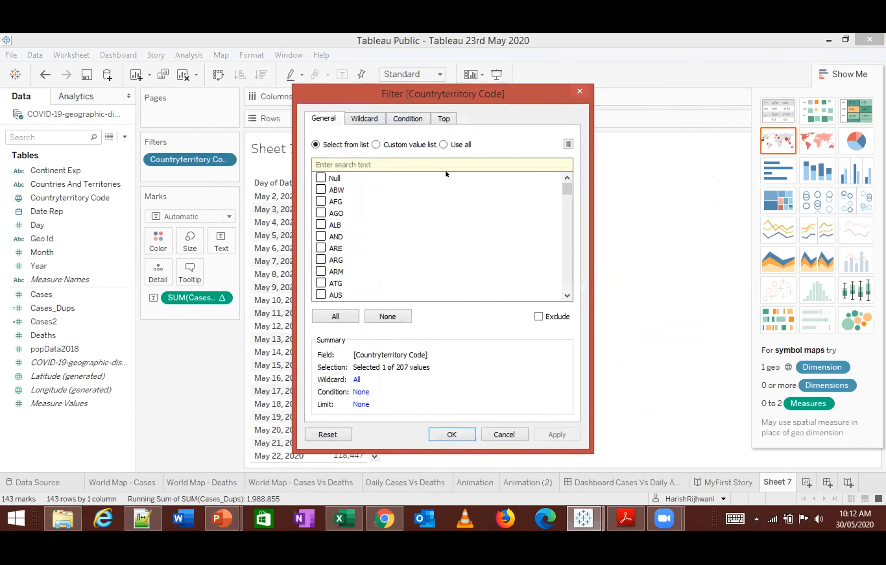
pyautogui.click(580, 91)
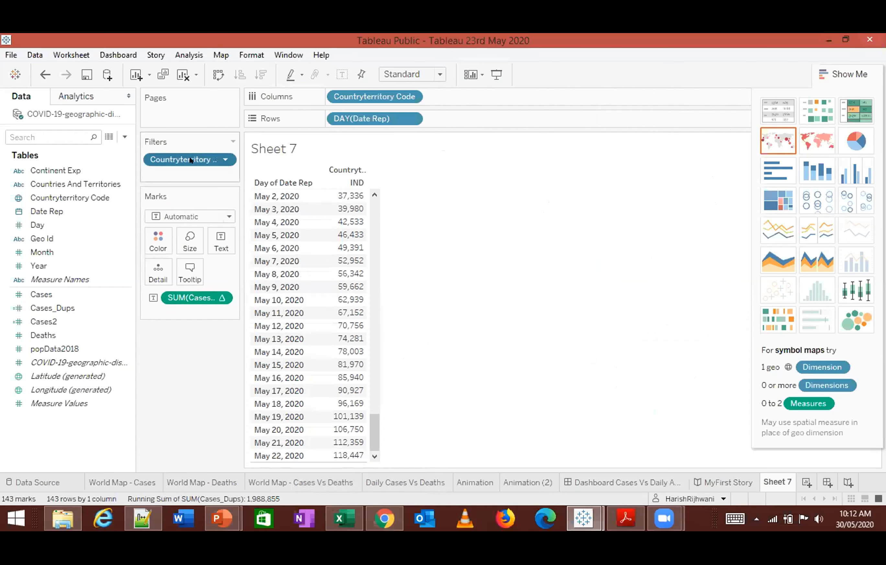
pyautogui.doubleClick(201, 160)
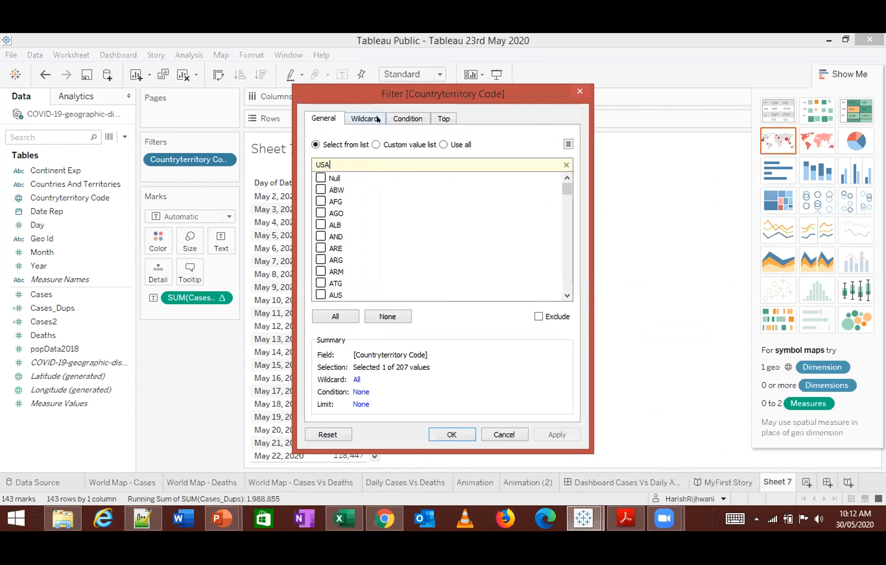
pyautogui.click(321, 178)
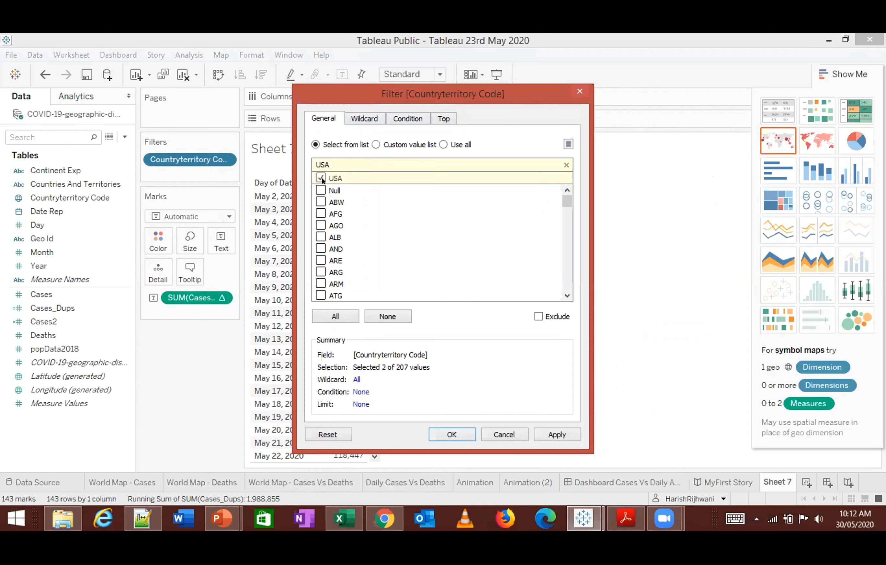
pyautogui.click(546, 434)
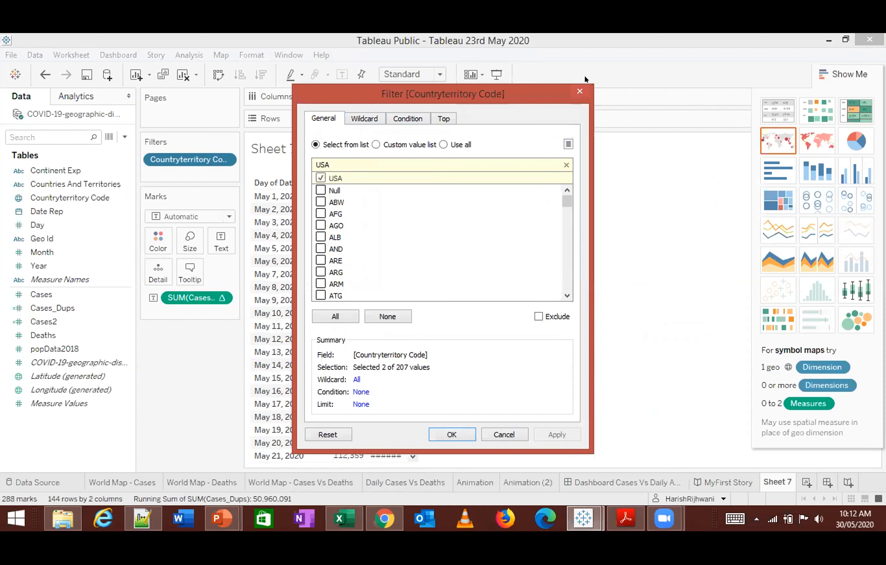
pyautogui.click(581, 91)
pyautogui.scroll(4, 415, 202)
pyautogui.moveTo(414, 409); pyautogui.dragTo(407, 462)
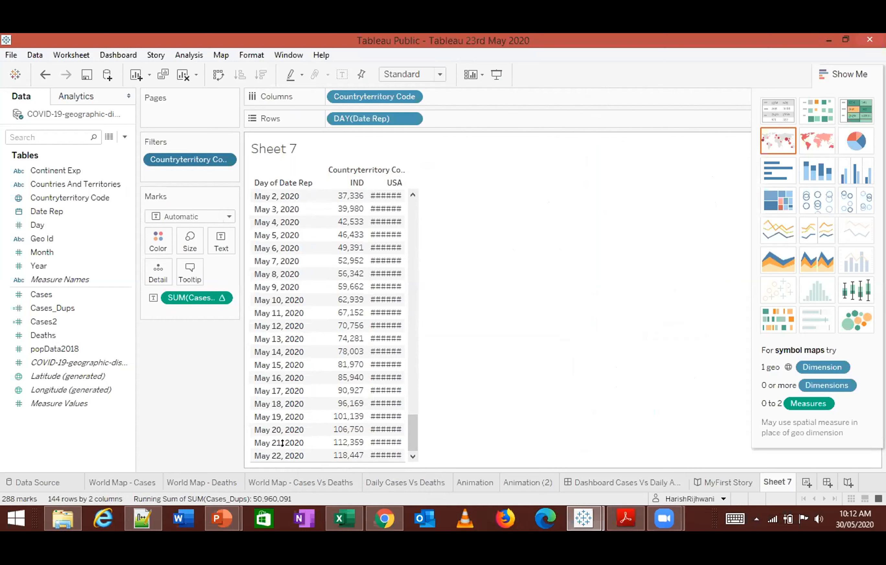
# - Move Countryterritory Code from the columns to the rows and order it before DAY(Date Rep)
pyautogui.moveTo(398, 91); pyautogui.dragTo(347, 112)
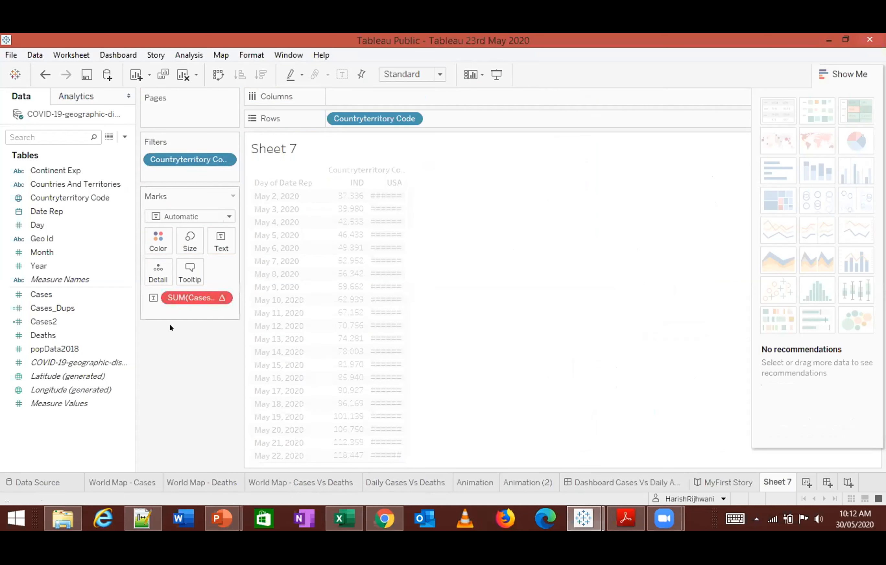
pyautogui.hotkey('ctrl', 'z')
pyautogui.moveTo(371, 96); pyautogui.dragTo(468, 124)
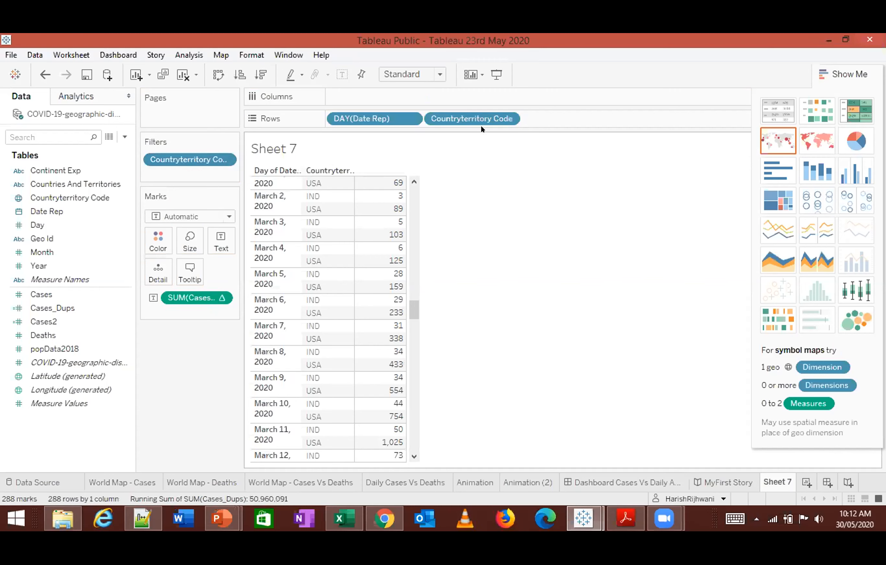
pyautogui.moveTo(401, 118); pyautogui.dragTo(564, 119)
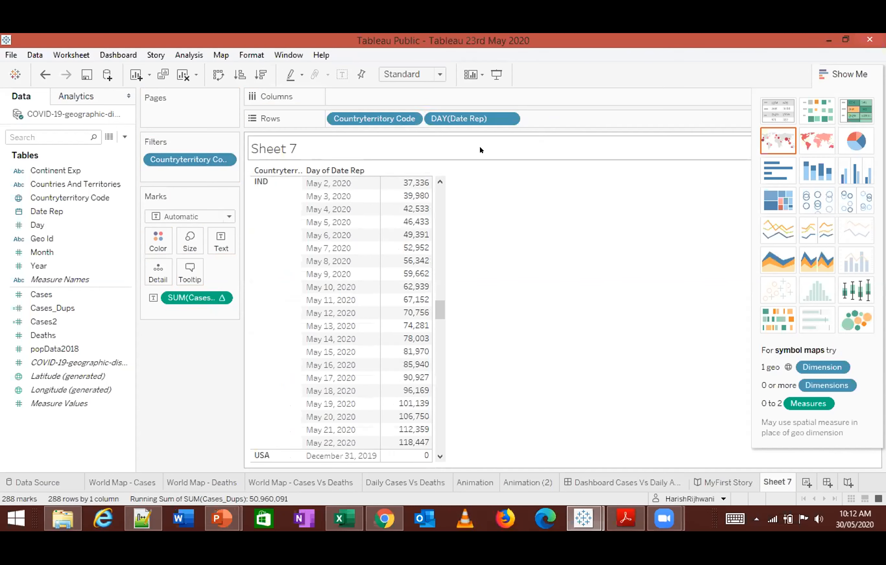
# - Open the table calculation settings of SUM(Cases_Dups) and examine which dimensions the running total uses from the first India row
pyautogui.moveTo(439, 308); pyautogui.dragTo(439, 186)
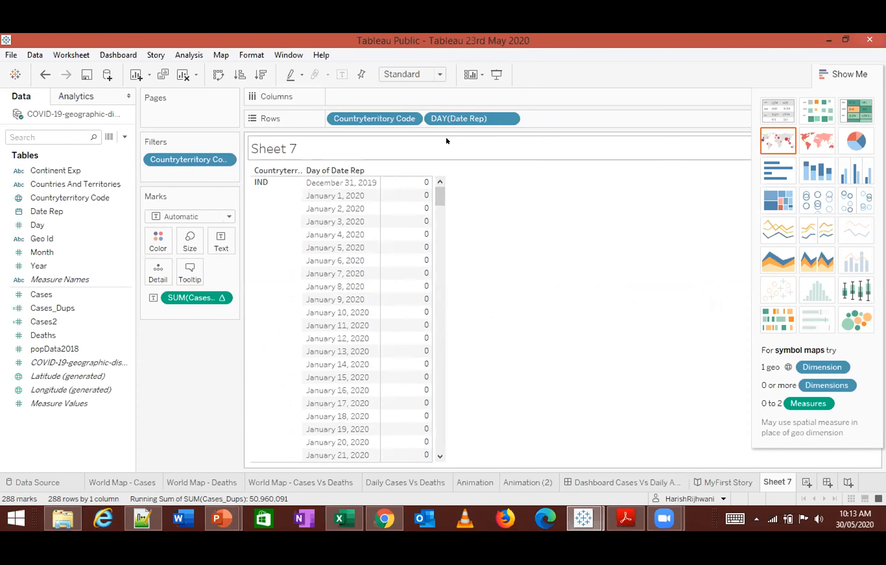
pyautogui.rightClick(167, 297)
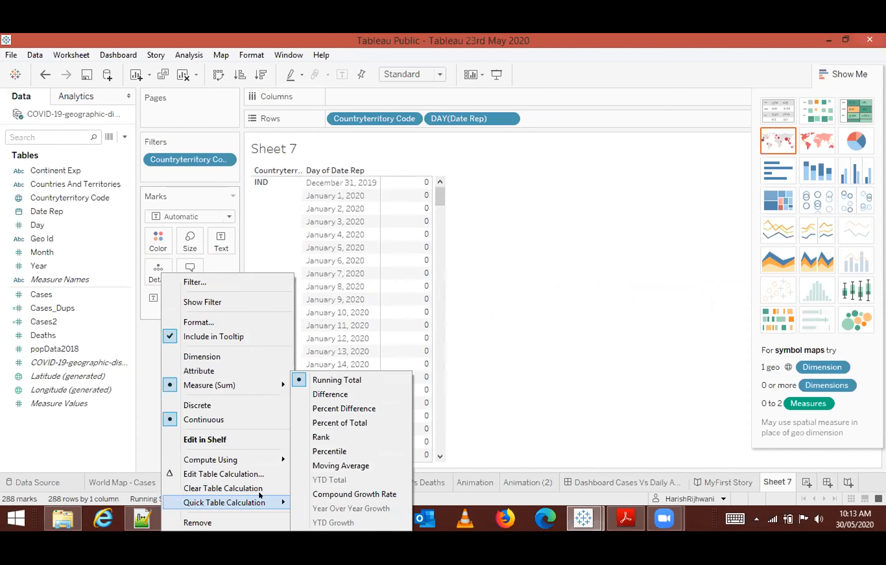
pyautogui.click(250, 475)
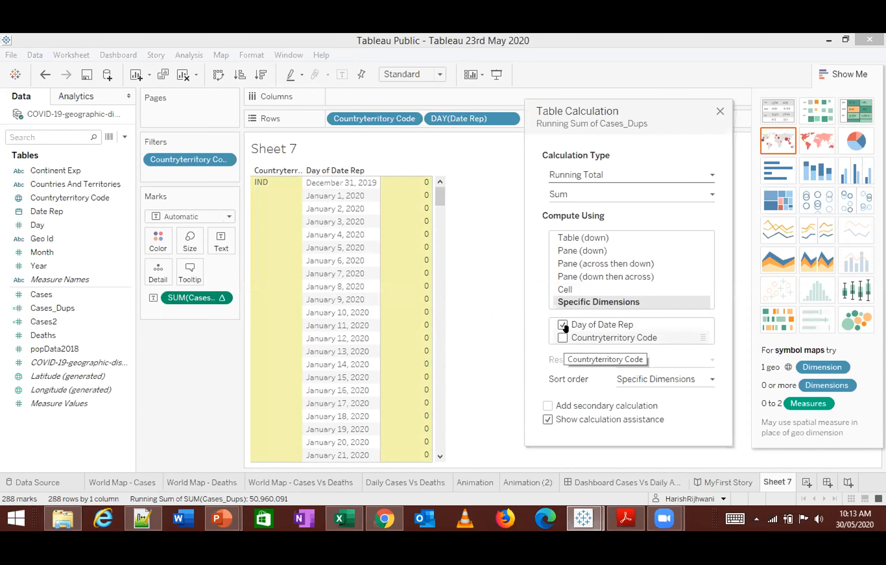
# - Switch to Excel and open the recent workbook COVID-19-geographic-disbtribution-worldwide-2020-05-22.xlsx from the Tableau Workshop folder
pyautogui.click(344, 519)
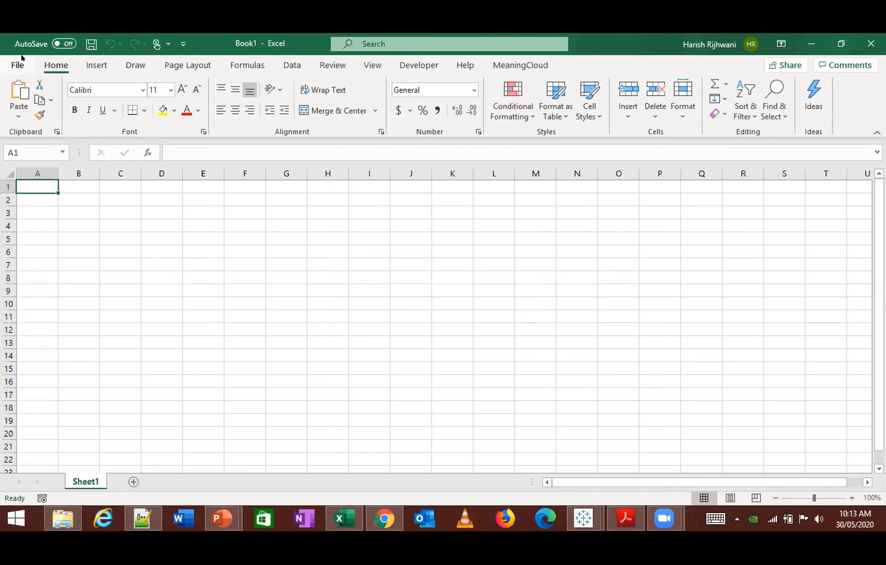
pyautogui.click(22, 67)
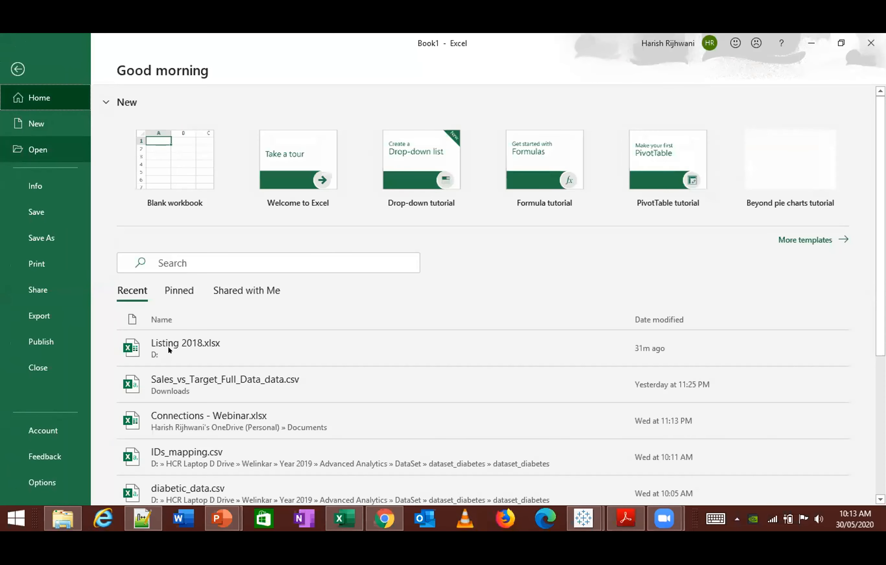
pyautogui.scroll(-2, 231, 409)
pyautogui.scroll(-3, 233, 410)
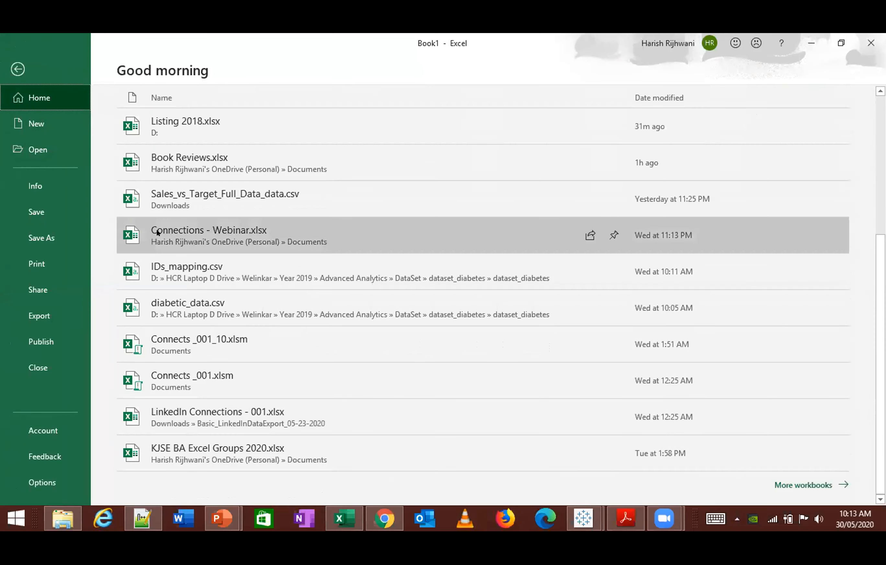
pyautogui.click(34, 150)
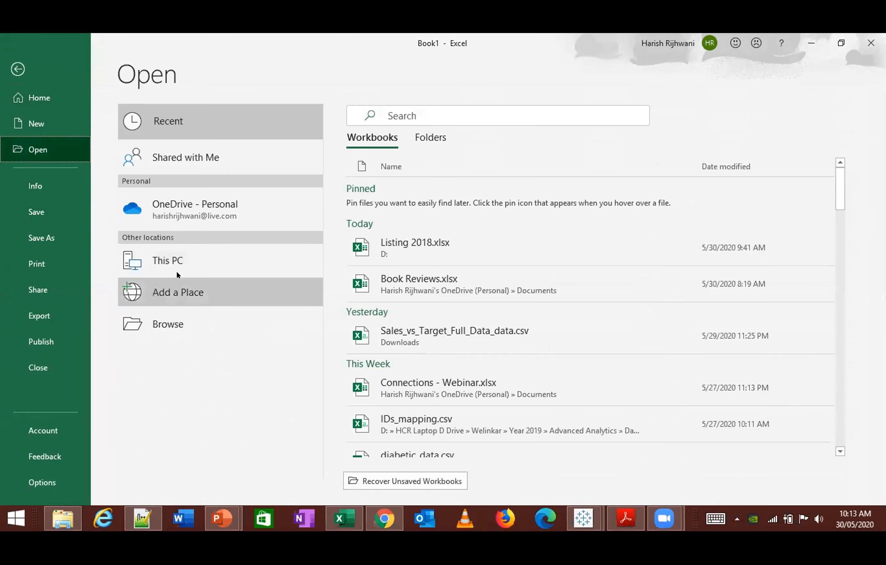
pyautogui.scroll(-10, 458, 368)
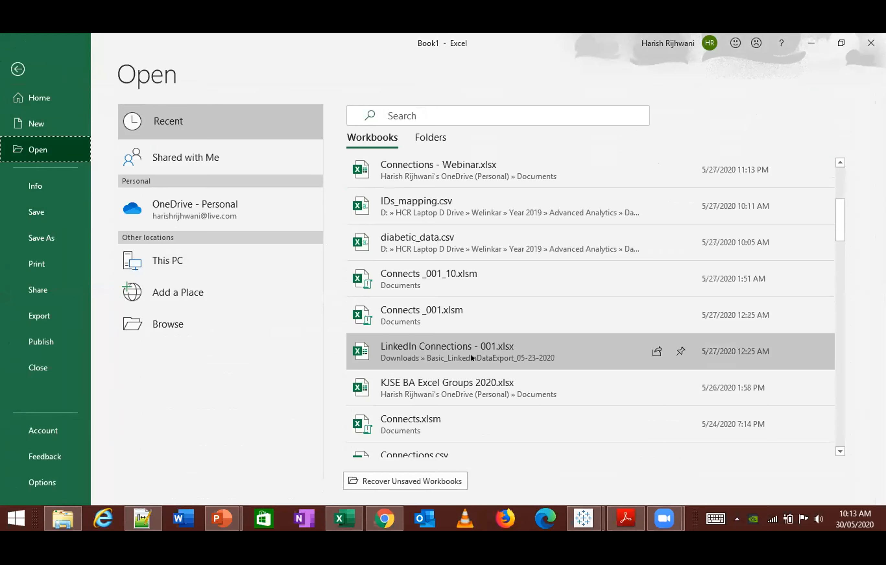
pyautogui.scroll(-4, 471, 357)
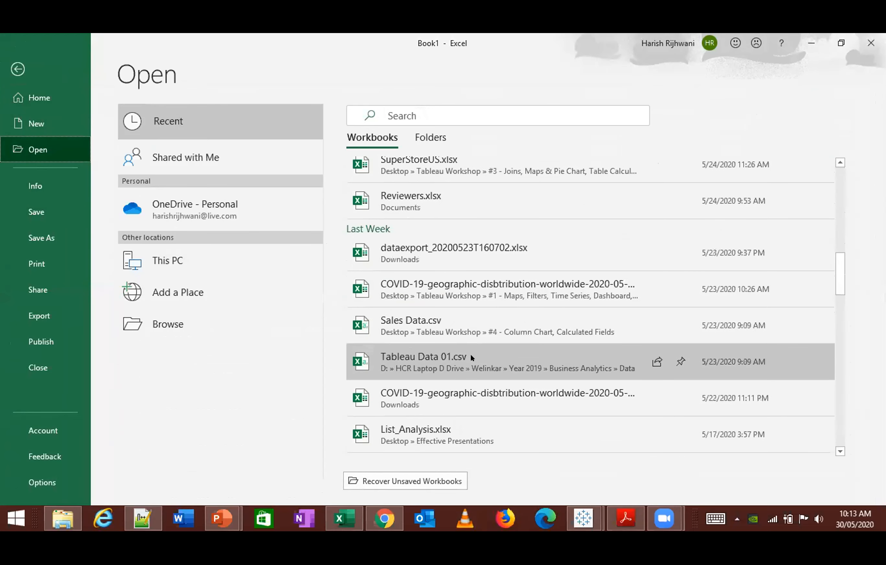
pyautogui.click(472, 303)
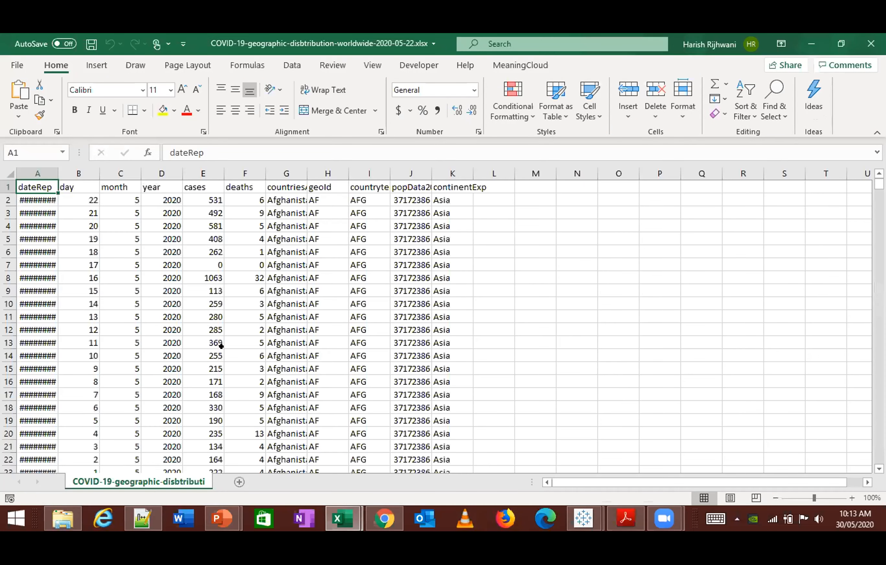
# - AutoFit the column widths of the whole COVID-19 data range
pyautogui.hotkey('ctrl', 'shift', 'End')
pyautogui.hotkey('alt', 'o')
pyautogui.press('c')
pyautogui.press('a')
pyautogui.hotkey('ctrl', 'Home')
pyautogui.hotkey('ctrl', 'shift', 'Down')
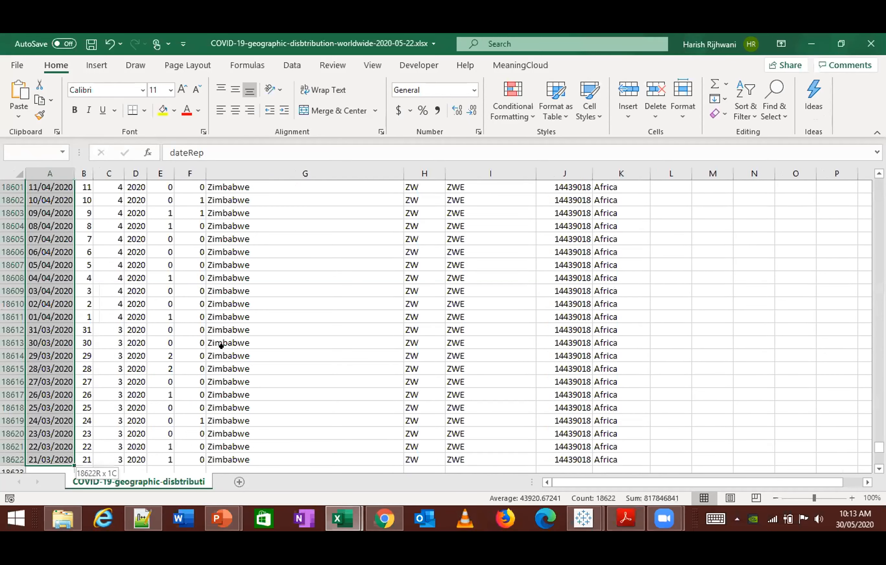
pyautogui.hotkey('ctrl', 'c')
pyautogui.hotkey('ctrl', 'Home')
pyautogui.press('Right')
pyautogui.press('Right')
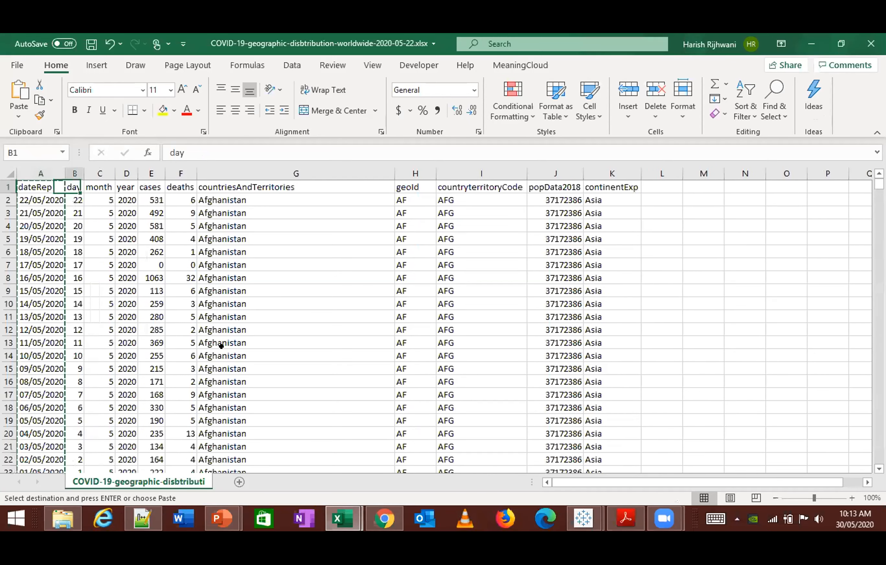
# - Add AutoFilter to the header row of the COVID-19 data
pyautogui.hotkey('alt', 'd')
pyautogui.press('f')
pyautogui.press('f')
# - Filter the countriesAndTerritories column to show only India and United_States_of_America
pyautogui.press('Right')
pyautogui.press('Right')
pyautogui.press('Right')
pyautogui.press('Right')
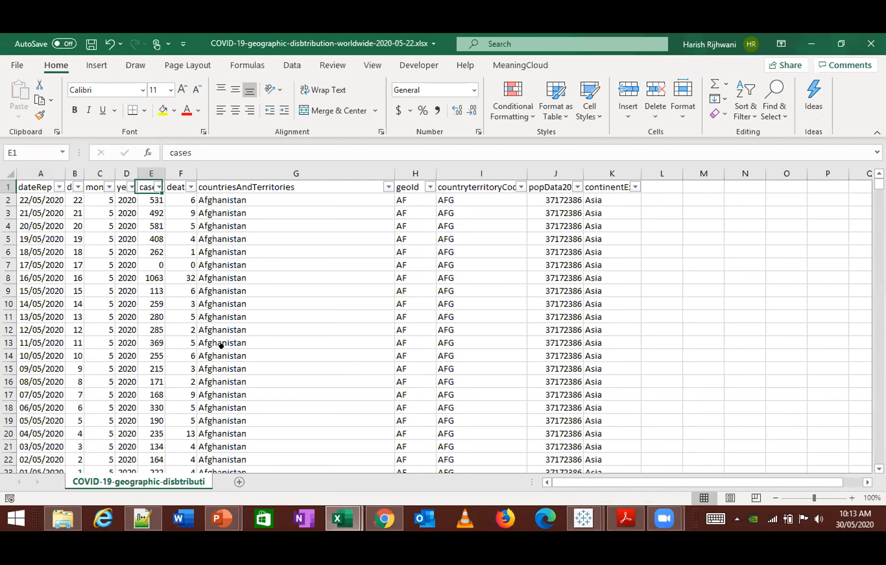
pyautogui.hotkey('alt', 'Down')
pyautogui.press('Down')
pyautogui.press('Down')
pyautogui.press('Down')
pyautogui.press('Down')
pyautogui.press('Down')
pyautogui.press('Down')
pyautogui.press('Down')
pyautogui.press('Down')
pyautogui.press('Up')
pyautogui.press('Up')
pyautogui.press('Up')
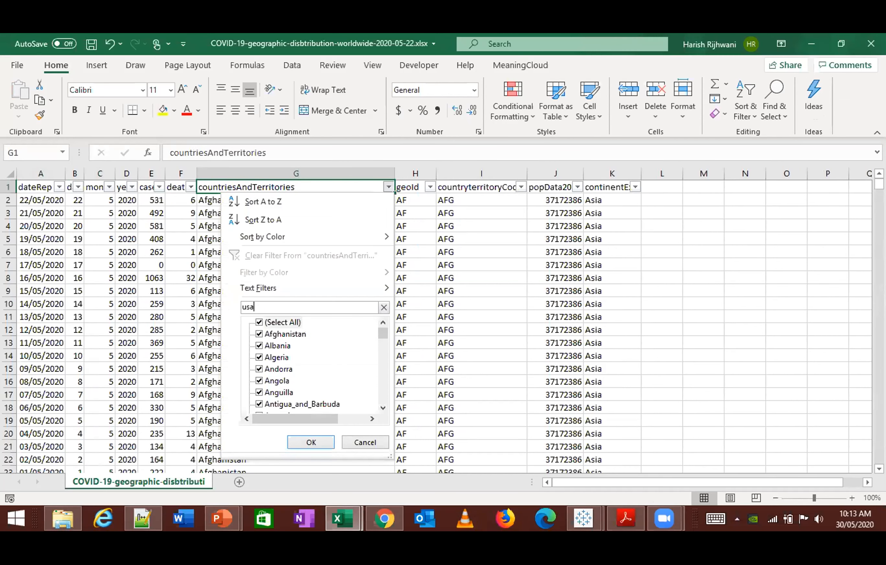
pyautogui.press('BackSpace')
pyautogui.press('Down')
pyautogui.press('space')
pyautogui.press('i')
pyautogui.press('n')
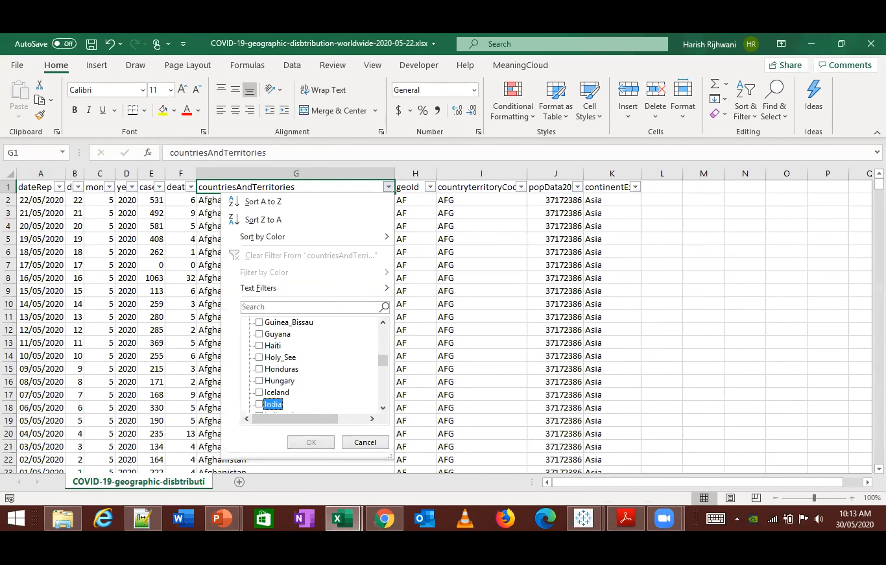
pyautogui.press('u')
pyautogui.press('n')
pyautogui.press('Down')
pyautogui.press('Down')
pyautogui.press('Down')
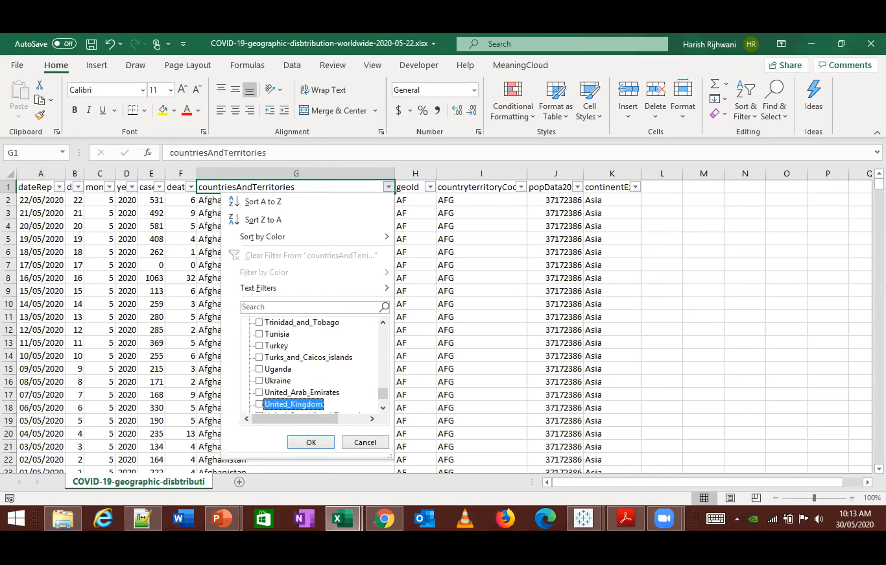
pyautogui.press('Return')
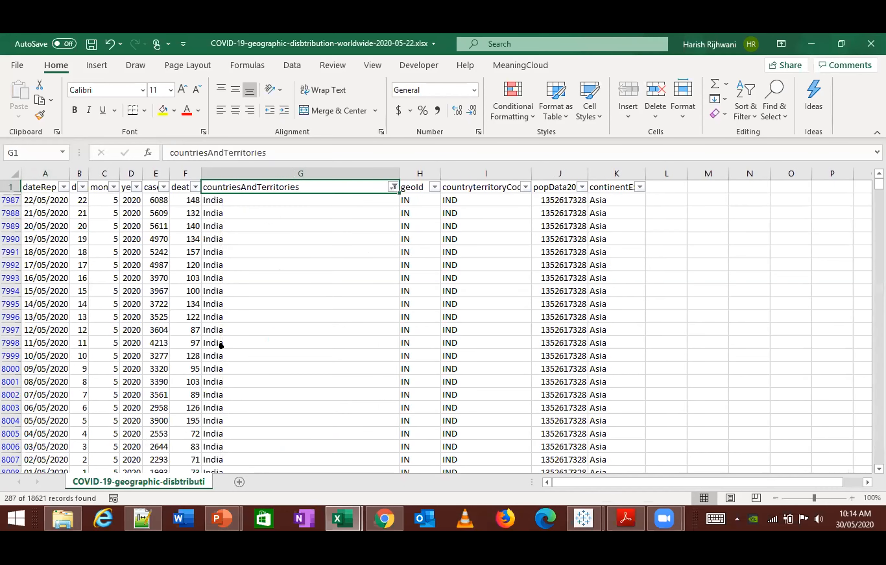
# - Copy the filtered India and United States rows with their headers and paste them into a new blank workbook
pyautogui.hotkey('ctrl', 'Home')
pyautogui.hotkey('ctrl', 'shift', 'Down')
pyautogui.hotkey('ctrl', 'shift', 'Right')
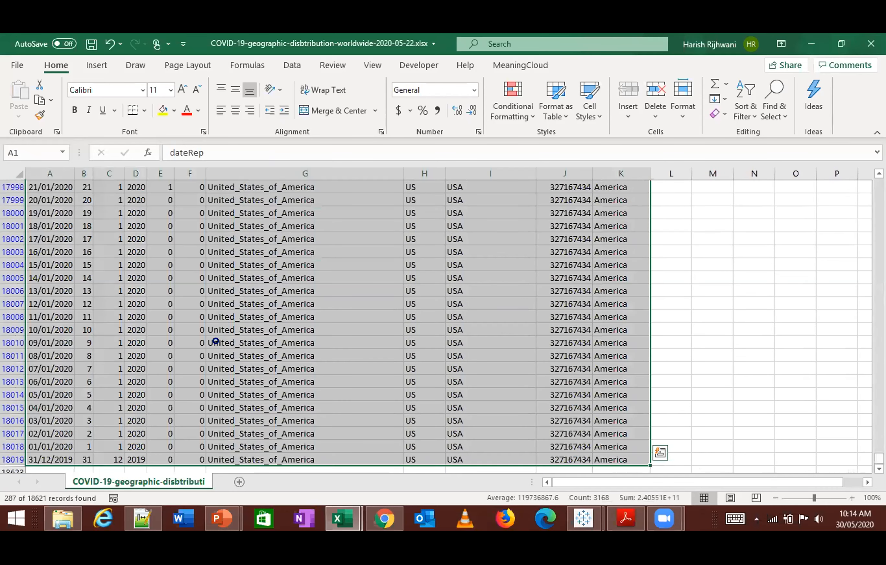
pyautogui.hotkey('ctrl', 'c')
pyautogui.hotkey('ctrl', 'n')
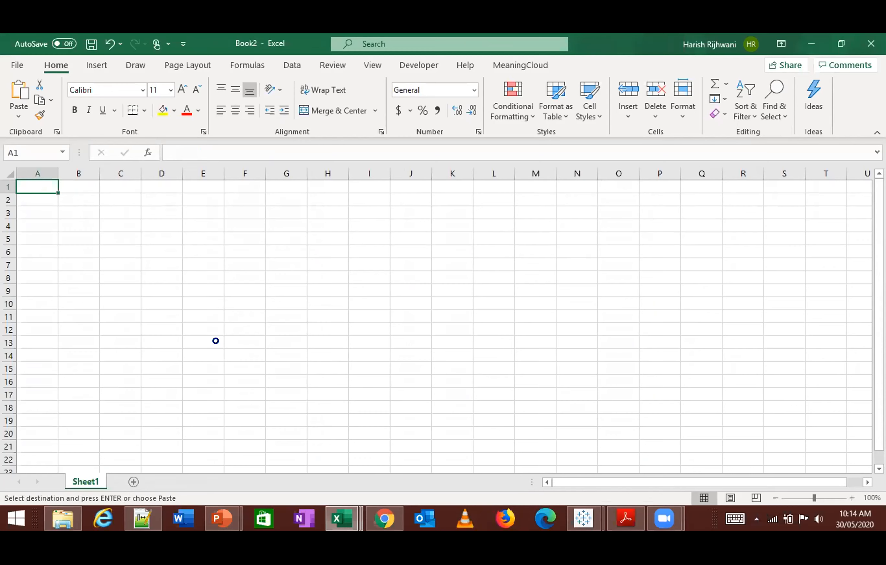
pyautogui.hotkey('ctrl', 'v')
# - AutoFit the column widths of the pasted data and select the dateRep column down to its last row
pyautogui.hotkey('alt', 'o')
pyautogui.press('c')
pyautogui.press('a')
pyautogui.hotkey('ctrl', 'Home')
pyautogui.hotkey('ctrl', 'shift', 'Down')
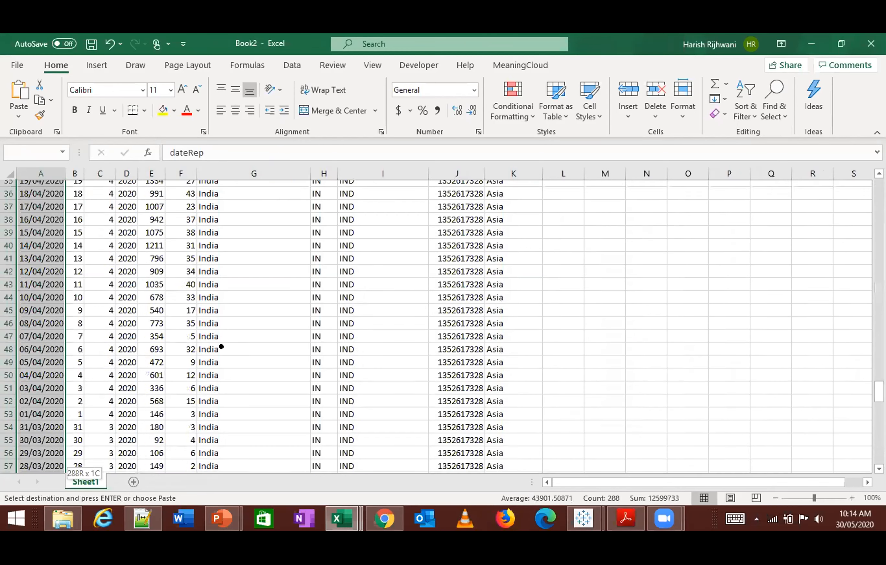
pyautogui.hotkey('ctrl', 'shift', 'Right')
pyautogui.hotkey('alt', 'd')
pyautogui.hotkey('alt', 'Tab')
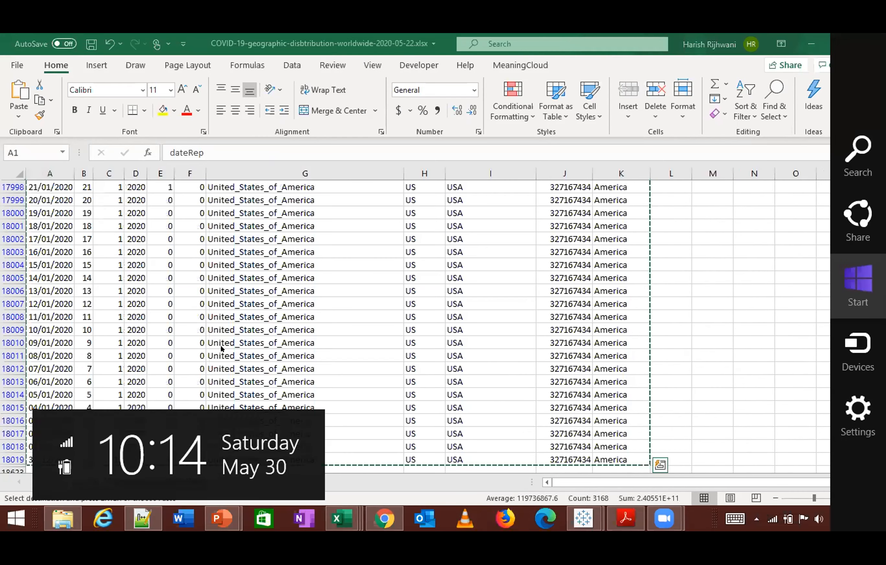
pyautogui.click(294, 63)
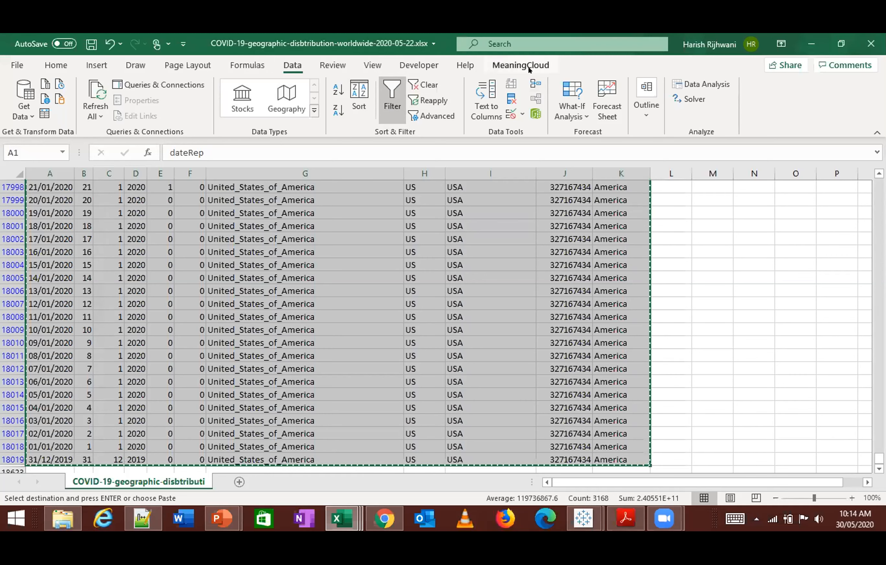
pyautogui.click(56, 65)
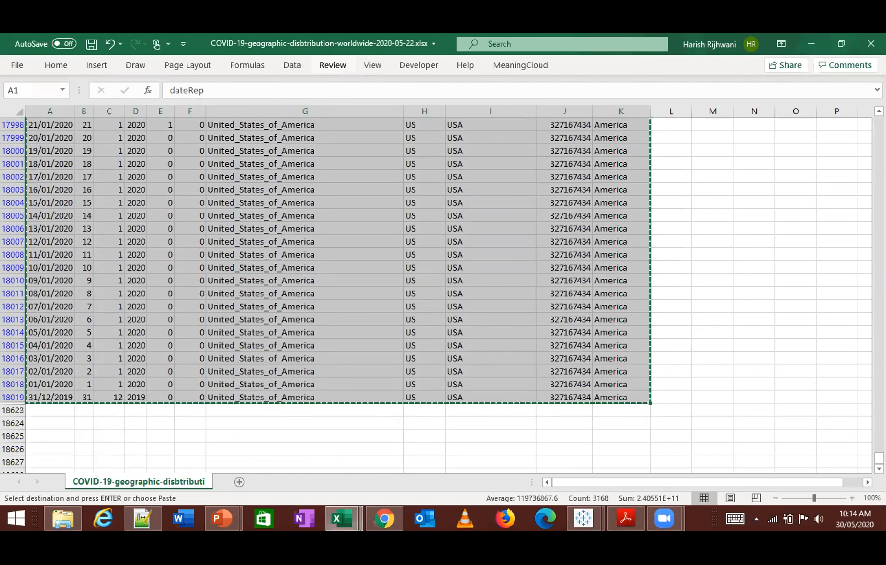
pyautogui.click(96, 65)
pyautogui.click(877, 132)
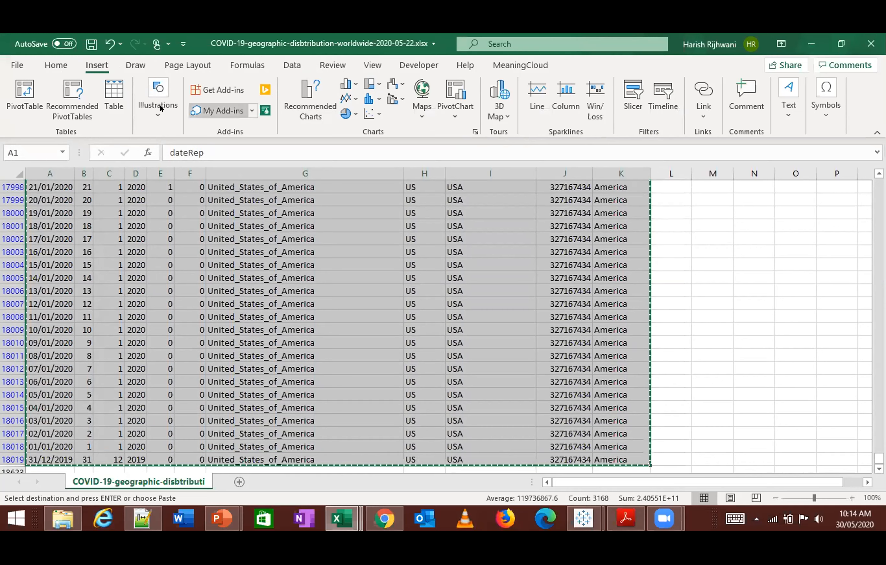
pyautogui.click(240, 63)
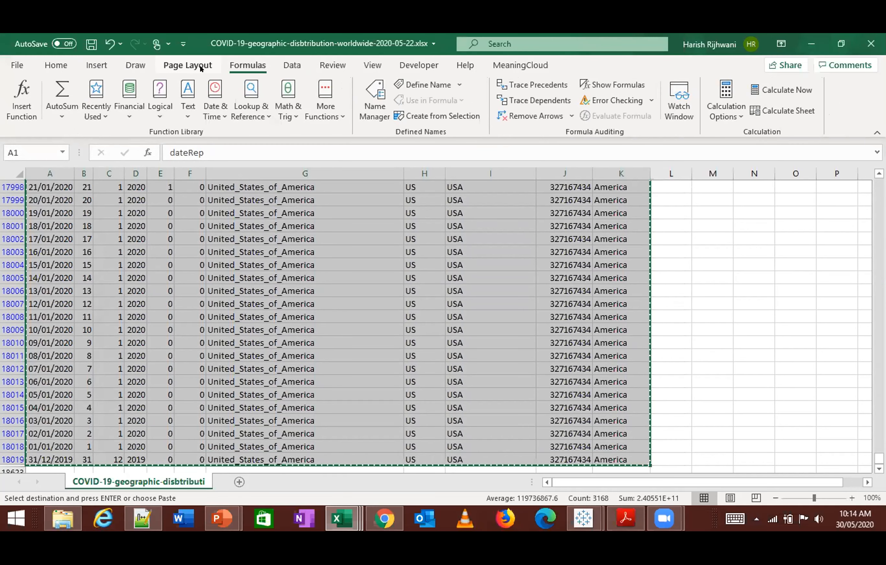
pyautogui.click(201, 68)
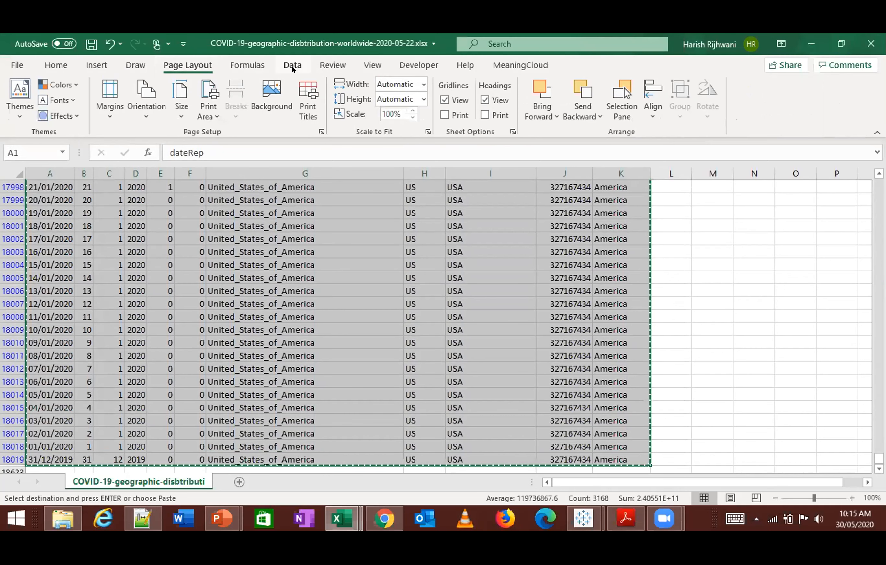
pyautogui.click(293, 66)
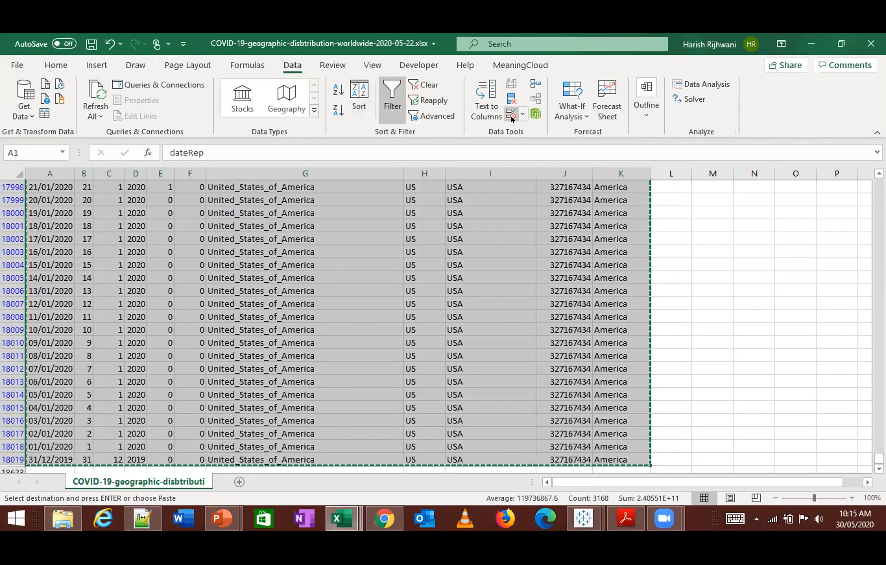
pyautogui.click(532, 86)
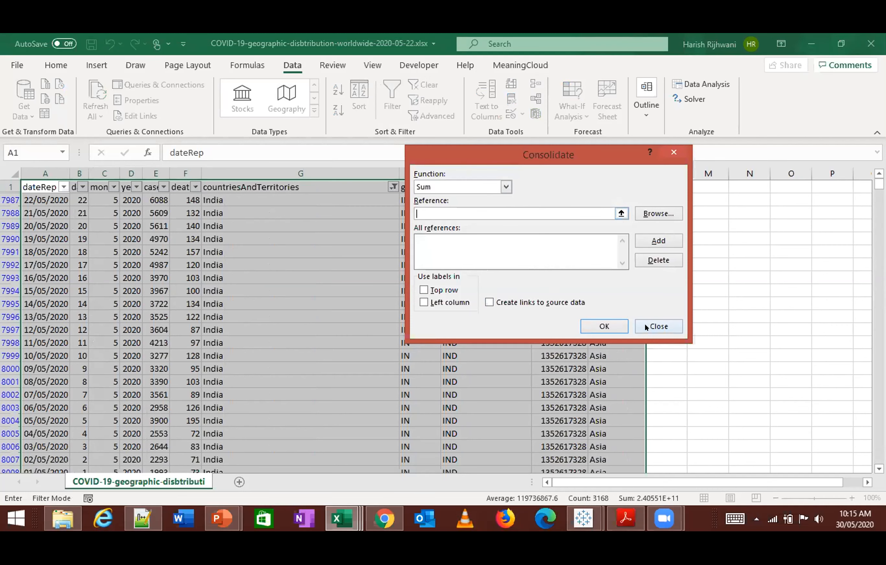
pyautogui.click(657, 326)
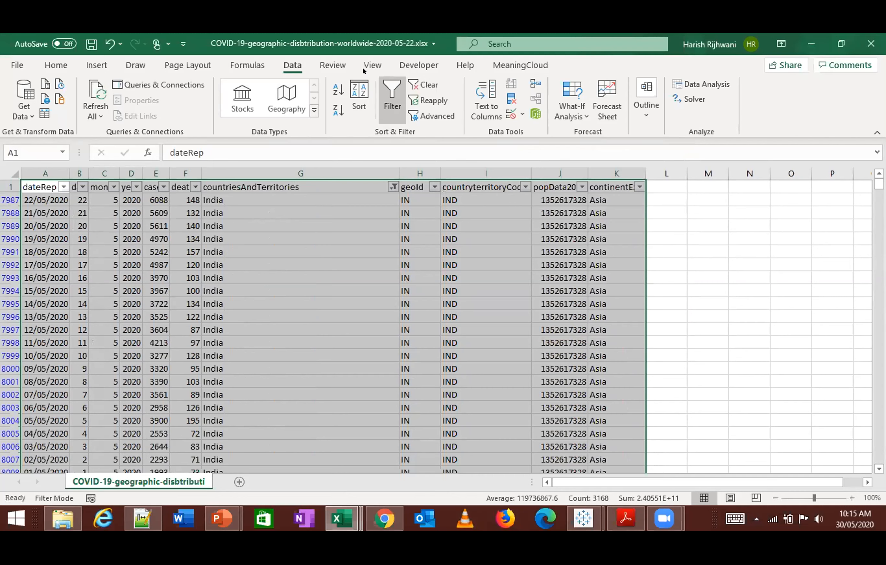
pyautogui.click(332, 66)
pyautogui.click(372, 66)
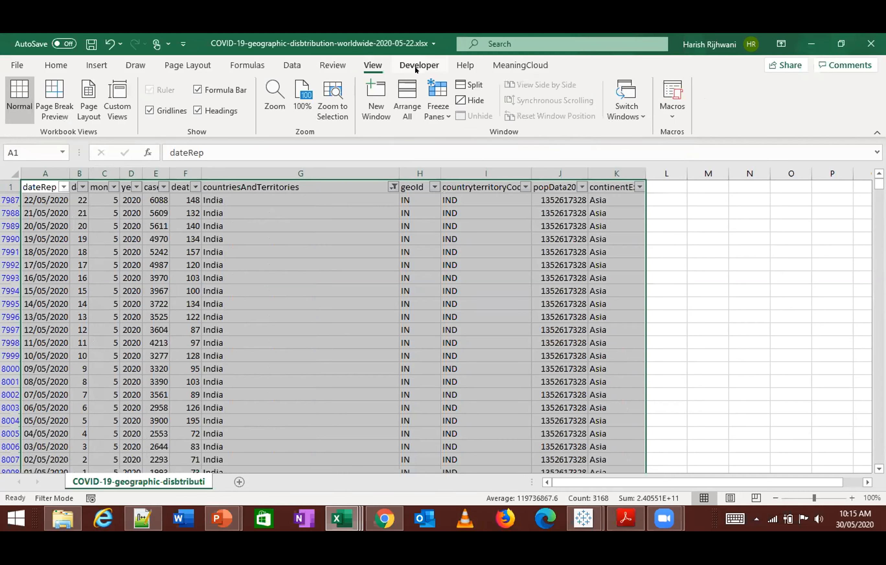
pyautogui.click(418, 66)
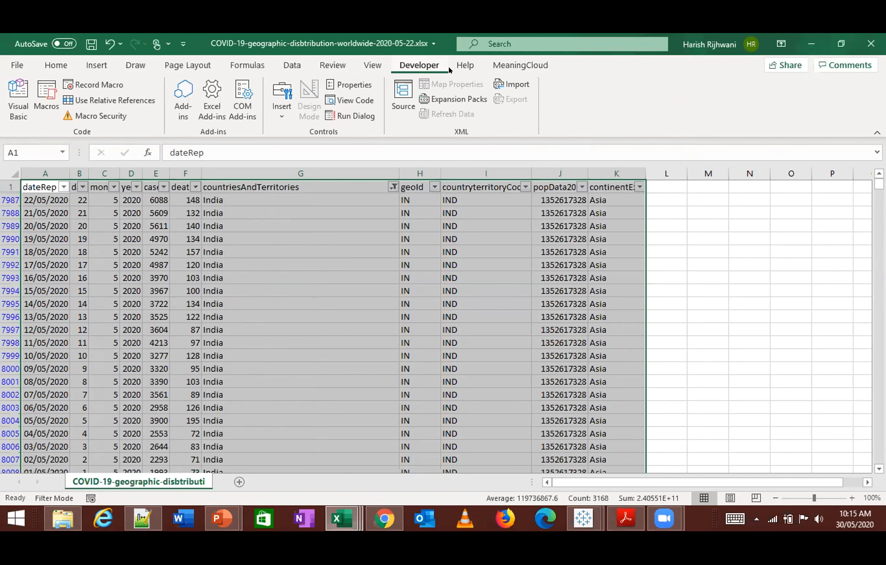
pyautogui.click(466, 66)
pyautogui.click(242, 66)
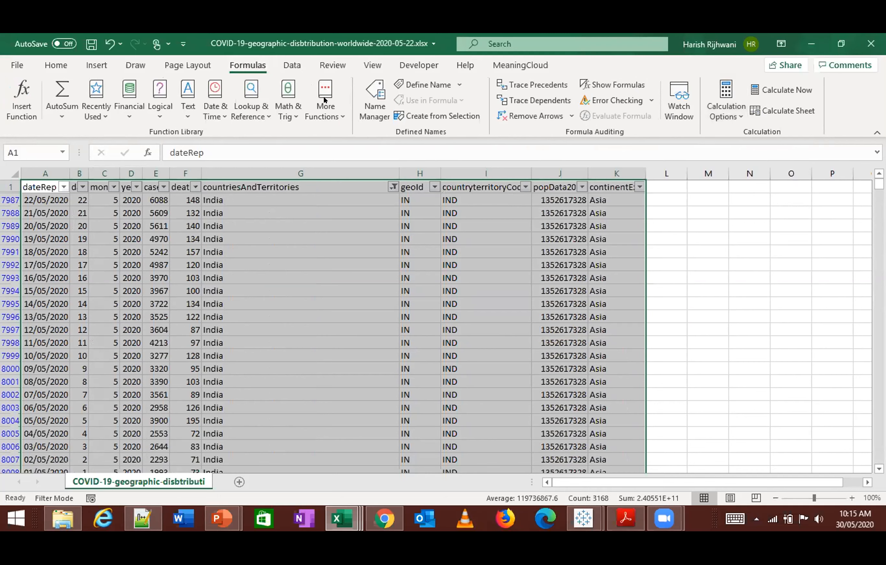
pyautogui.click(188, 66)
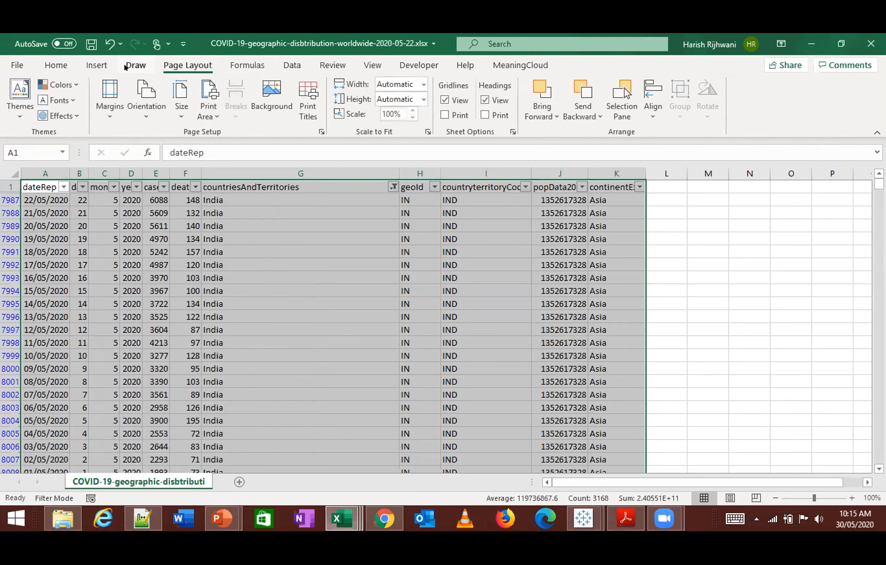
pyautogui.click(132, 67)
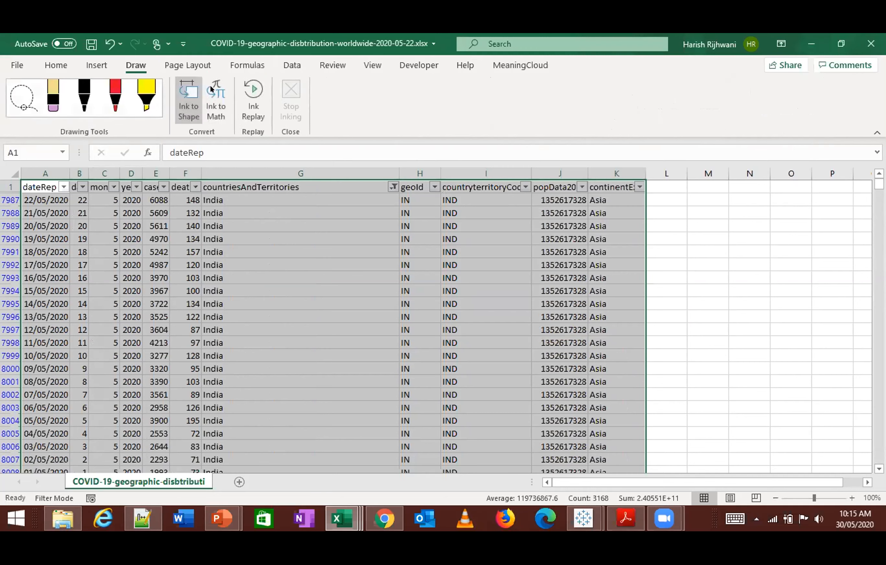
pyautogui.click(96, 65)
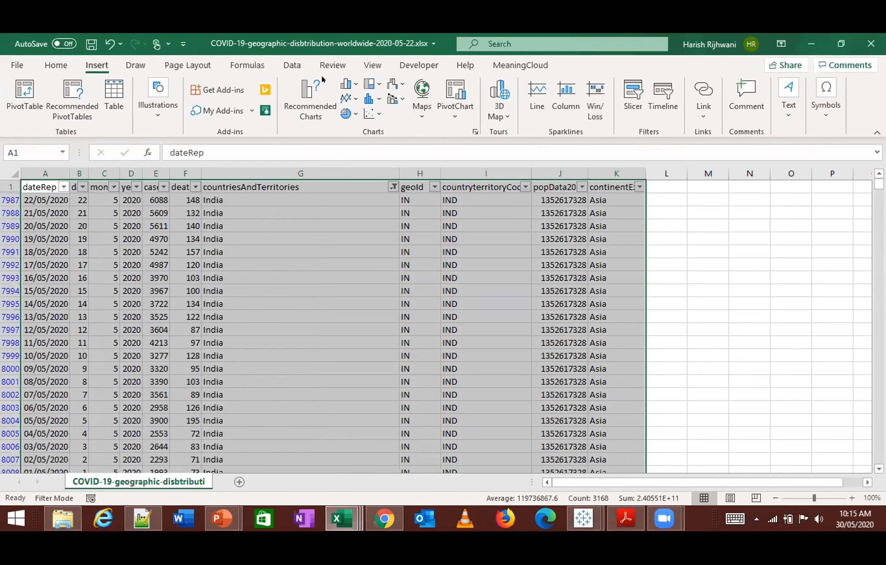
pyautogui.click(292, 65)
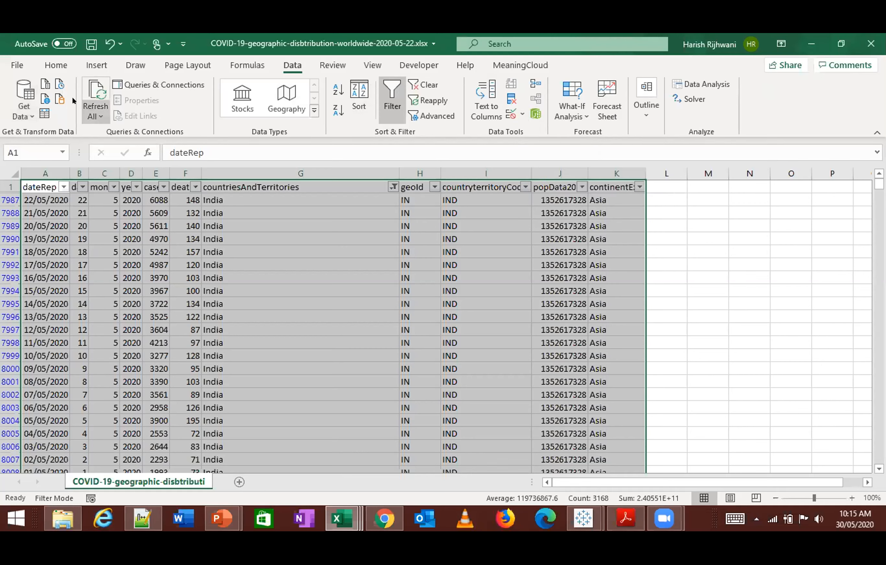
pyautogui.click(167, 67)
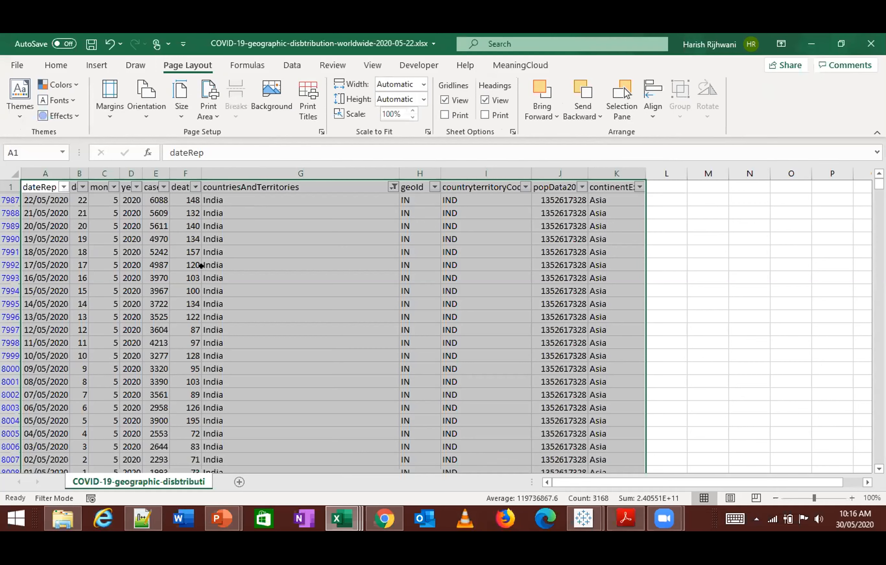
# - View the countriesAndTerritories filter options in the source workbook and return to cell A1
pyautogui.press('Left')
pyautogui.press('Right')
pyautogui.press('Right')
pyautogui.press('Right')
pyautogui.hotkey('ctrl', 'Home')
pyautogui.hotkey('ctrl', 'Right')
pyautogui.press('Left')
pyautogui.press('Left')
pyautogui.press('Left')
pyautogui.press('Left')
pyautogui.hotkey('alt', 'Down')
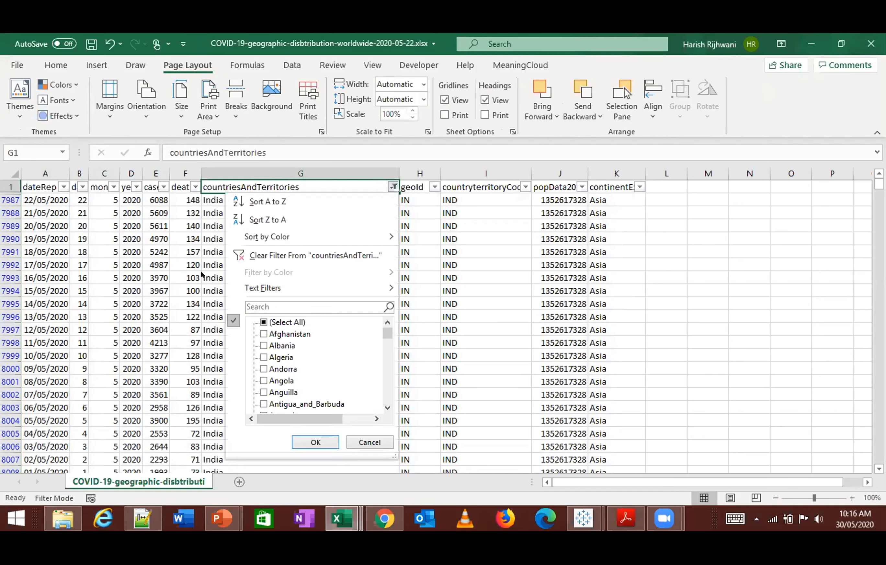
pyautogui.press('Escape')
pyautogui.hotkey('ctrl', 'Home')
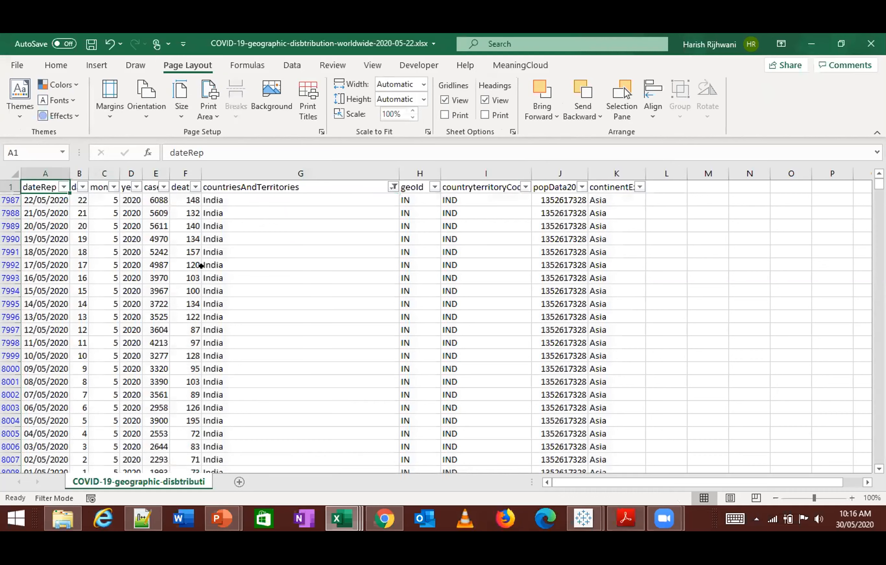
pyautogui.hotkey('ctrl', 'shift', 'Right')
pyautogui.hotkey('ctrl', 'shift', 'Down')
pyautogui.hotkey('ctrl', 'q')
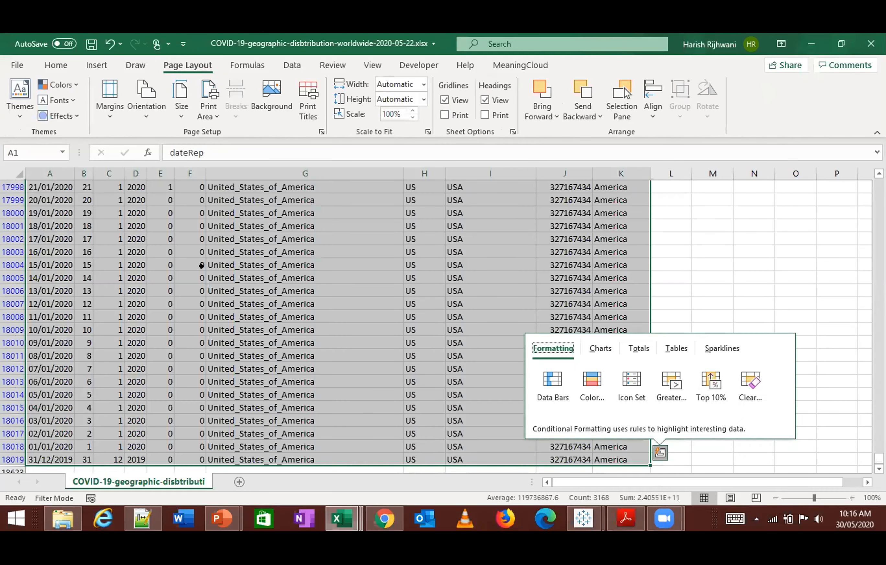
pyautogui.hotkey('ctrl', 'c')
pyautogui.press('Escape')
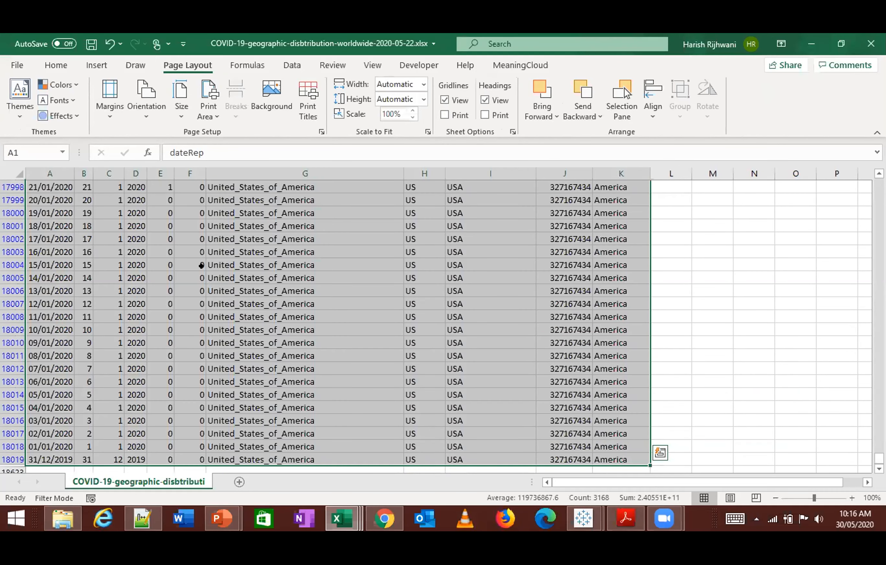
# - Switch to the Book2 workbook and select the whole India and United States data range A1:K288, headers included
pyautogui.hotkey('alt', 'Tab')
pyautogui.hotkey('ctrl', 'Home')
pyautogui.hotkey('ctrl', 'v')
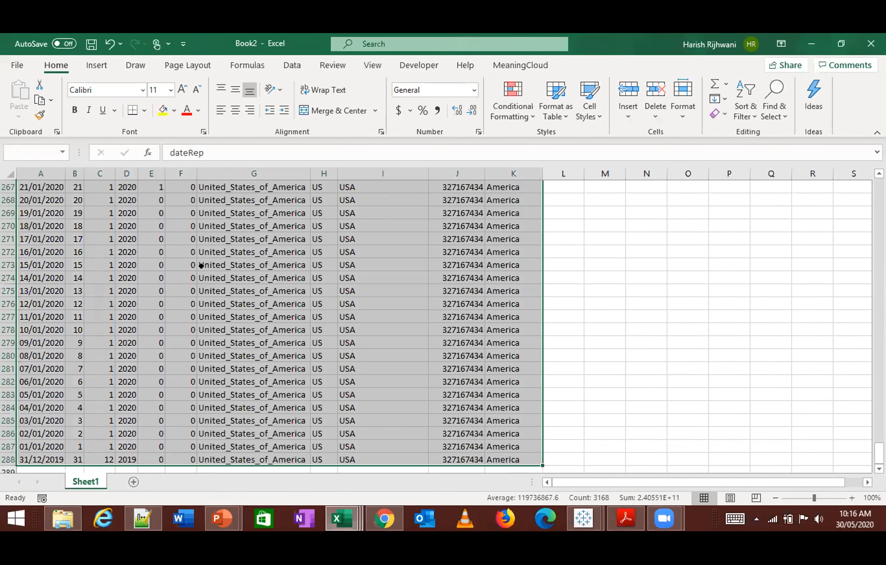
pyautogui.click(292, 65)
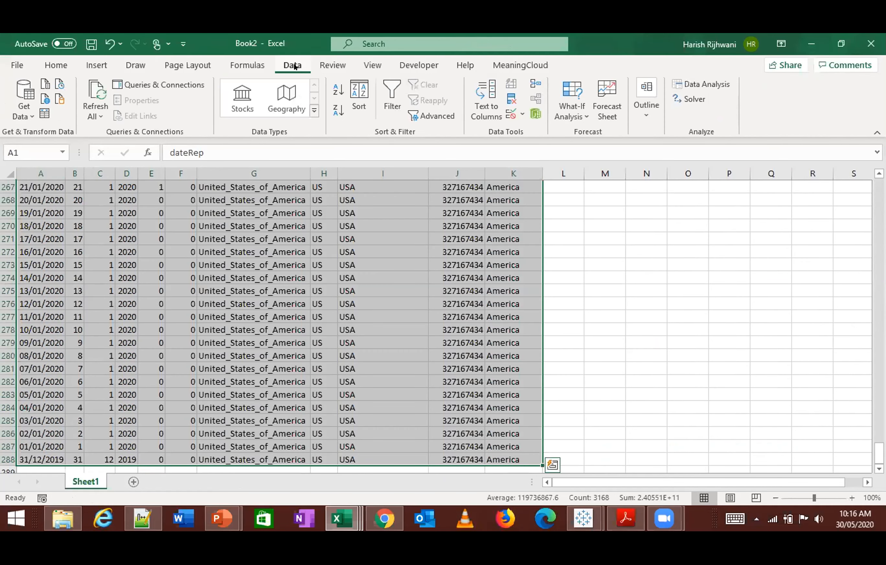
pyautogui.click(432, 116)
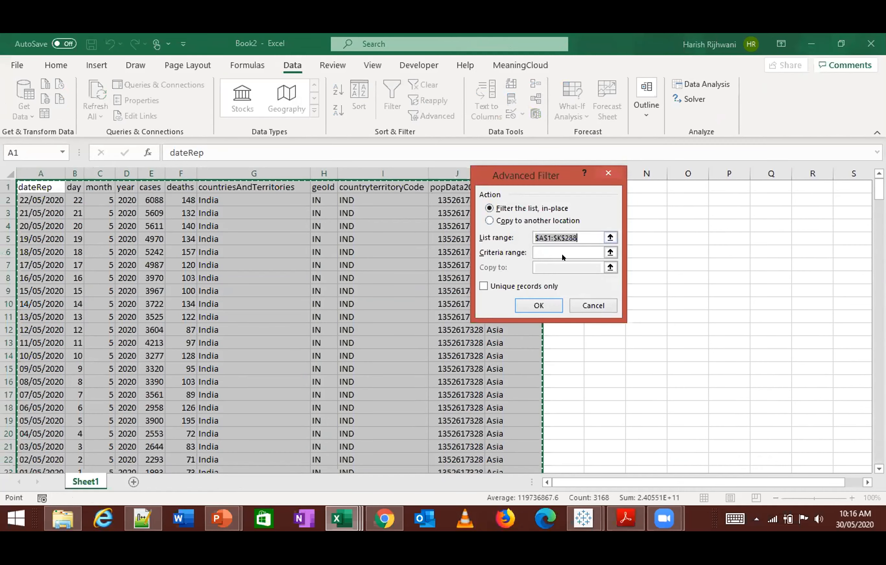
pyautogui.click(593, 306)
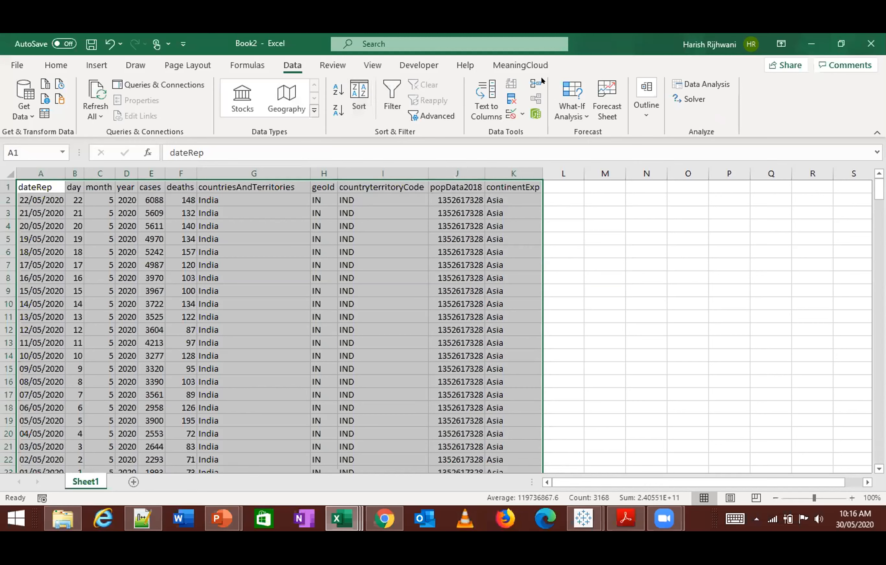
pyautogui.click(337, 65)
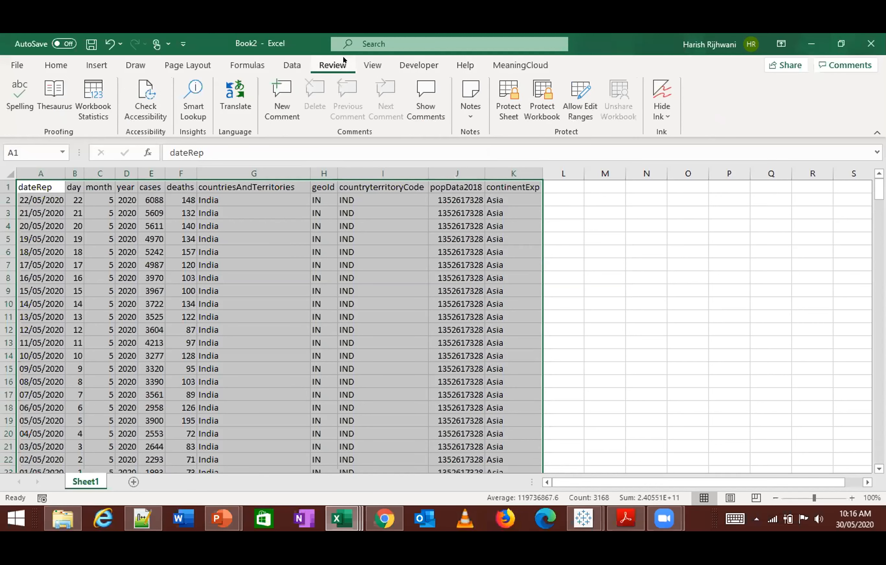
pyautogui.click(293, 64)
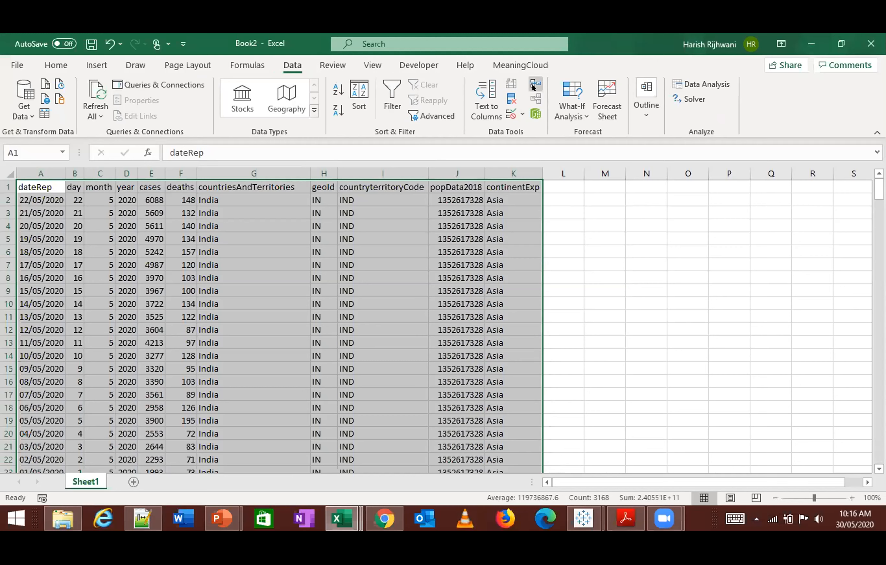
pyautogui.click(535, 83)
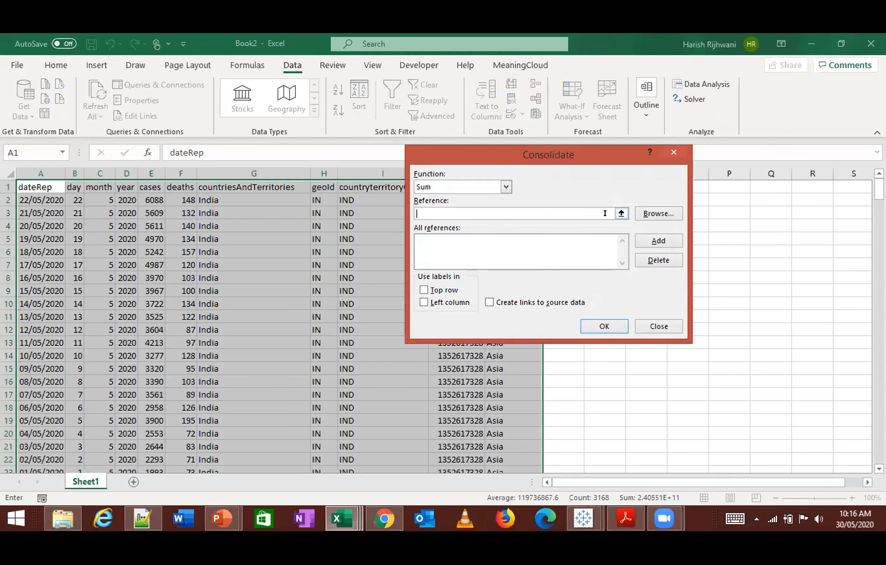
pyautogui.click(604, 327)
pyautogui.click(446, 310)
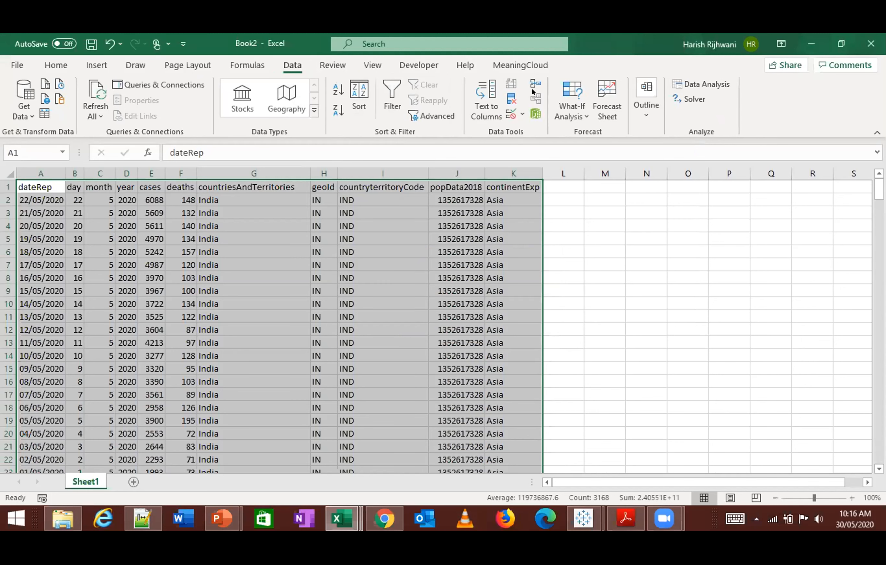
pyautogui.click(533, 90)
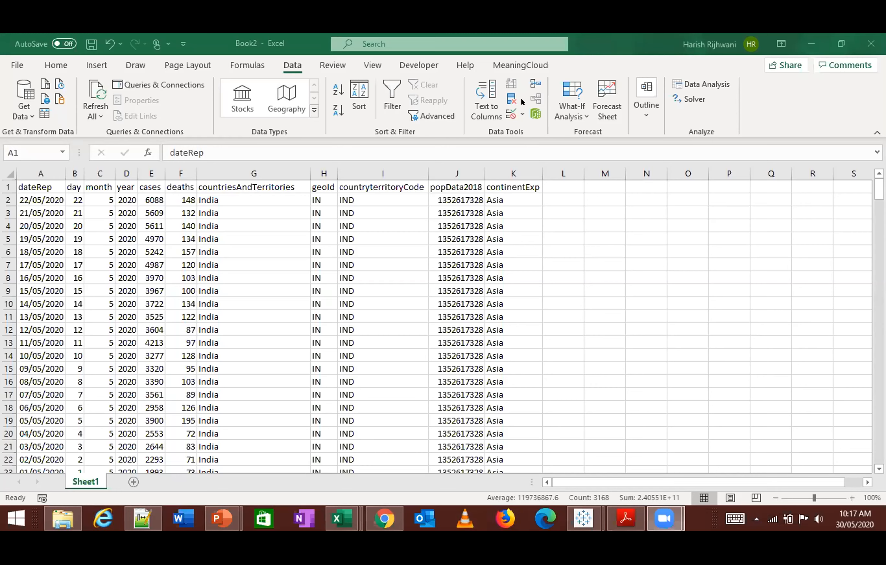
pyautogui.click(483, 88)
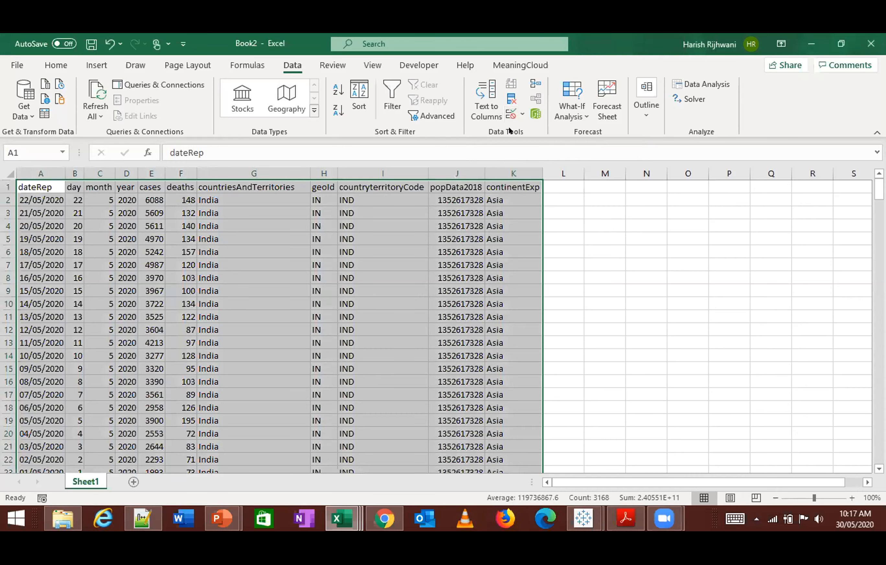
pyautogui.click(536, 85)
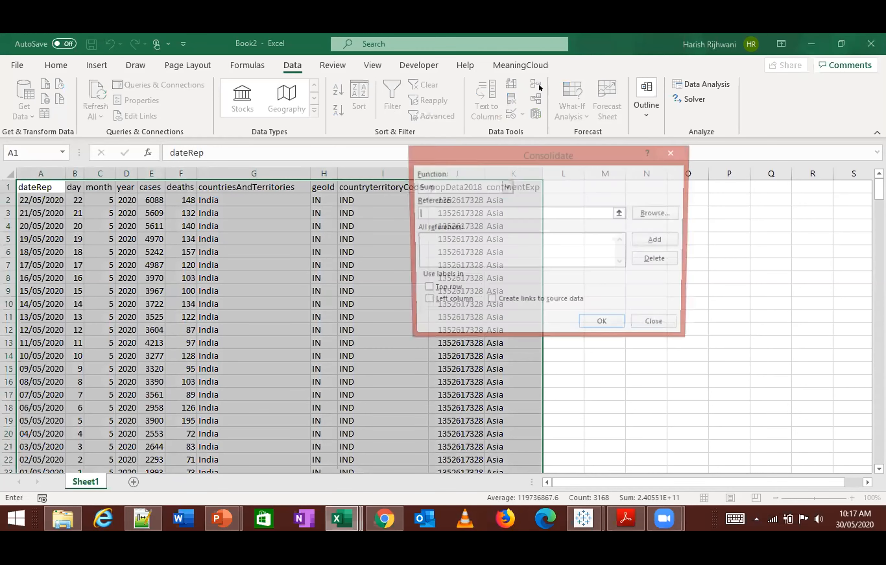
pyautogui.click(673, 152)
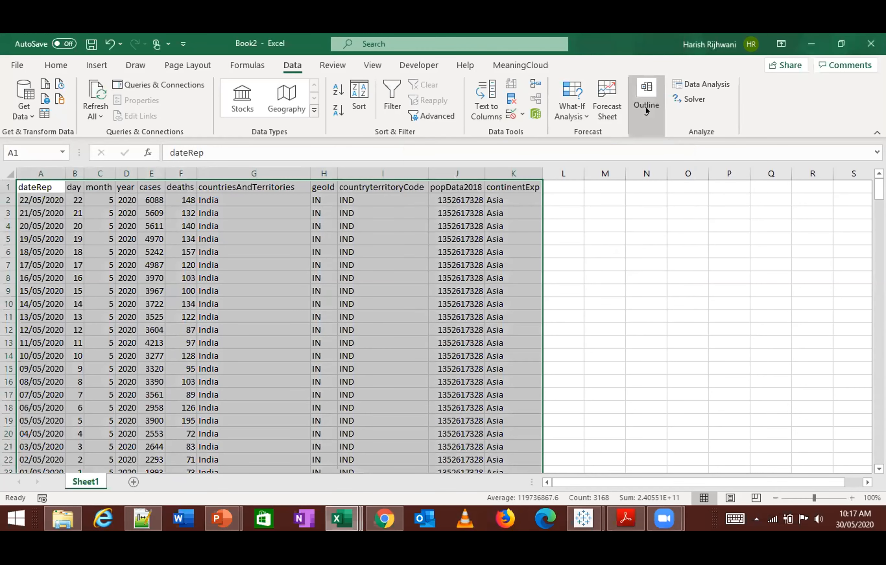
# - Start subtotals on the selected range at each change in dateRep, using the Sum function
pyautogui.click(647, 109)
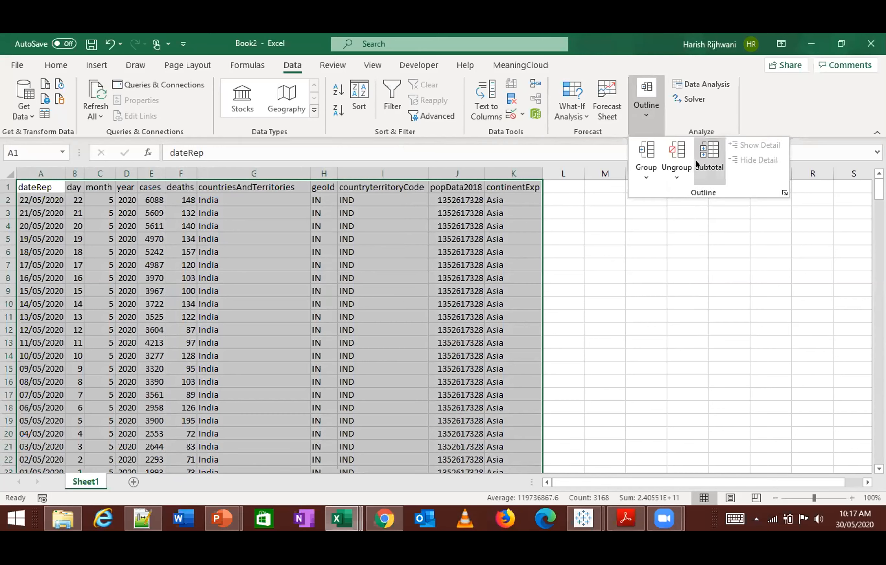
pyautogui.click(709, 163)
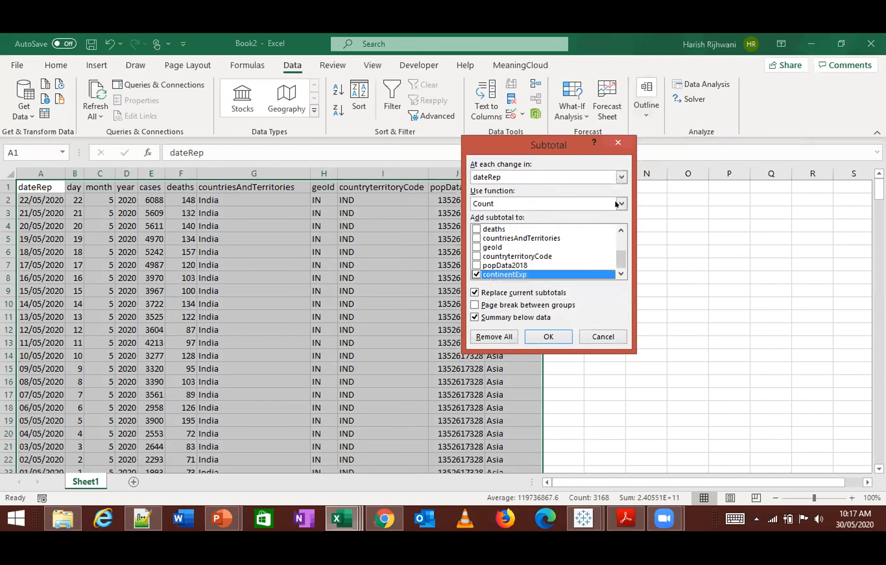
pyautogui.scroll(2, 545, 256)
pyautogui.scroll(-2, 520, 256)
pyautogui.click(511, 180)
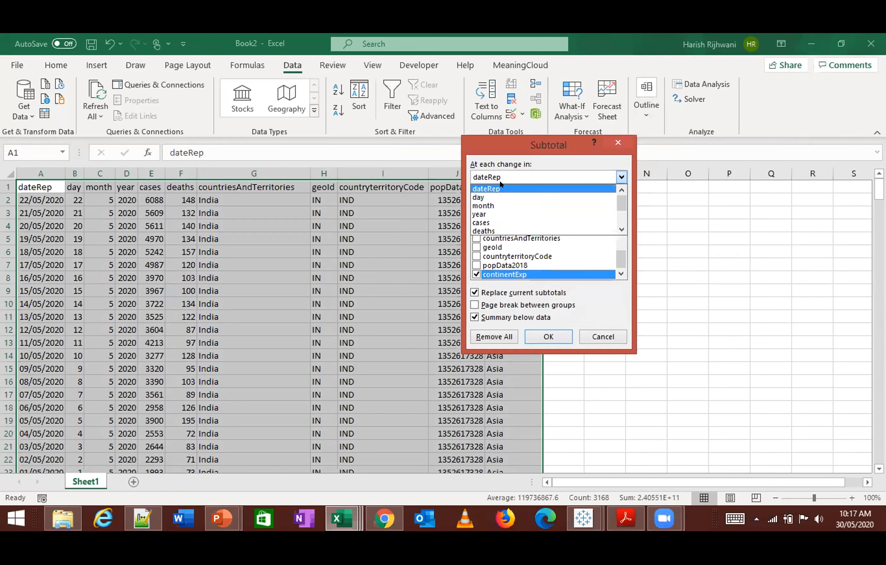
pyautogui.click(513, 163)
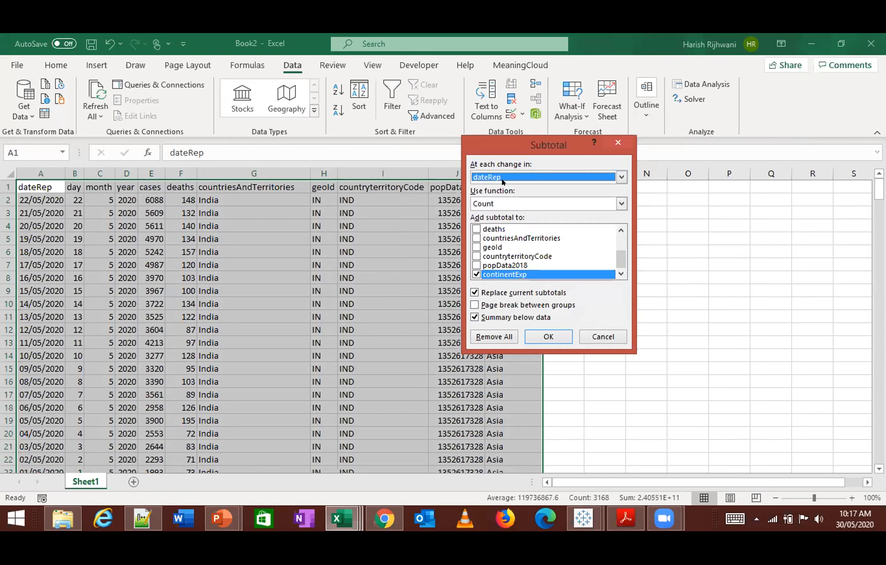
pyautogui.click(510, 204)
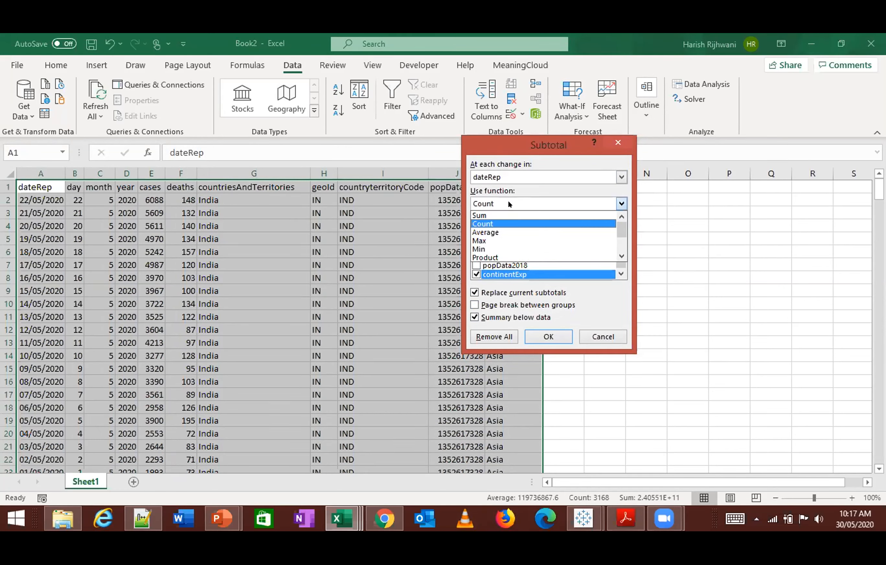
pyautogui.click(500, 215)
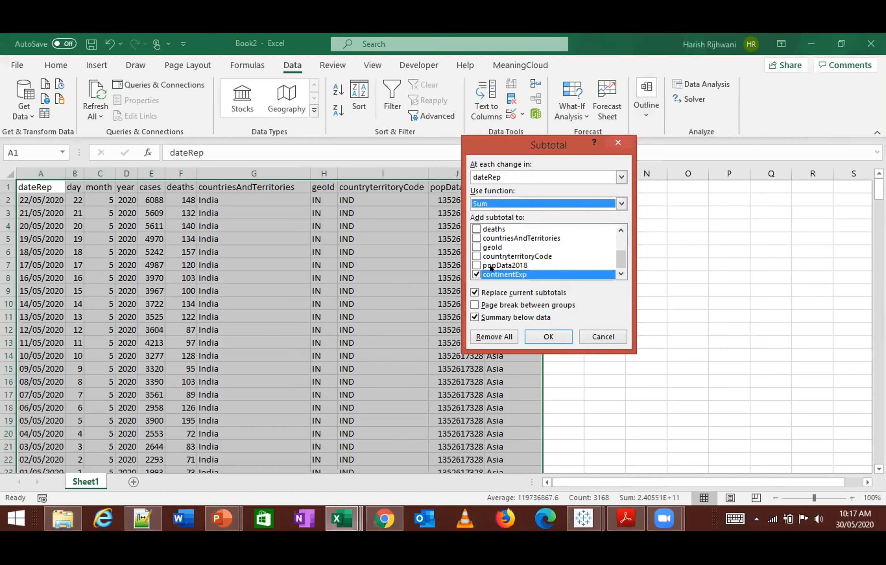
# - Apply the dateRep subtotals to the cases column only, leaving continentExp out
pyautogui.click(472, 275)
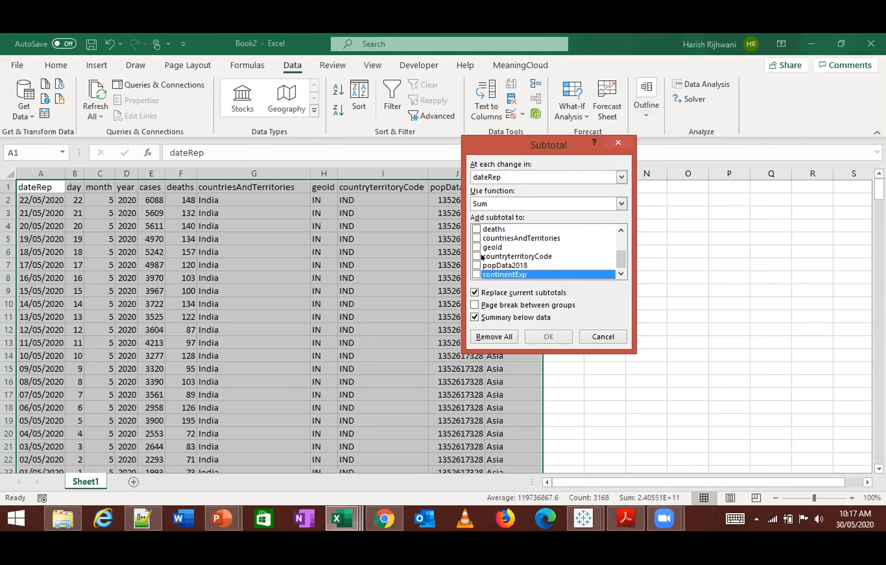
pyautogui.moveTo(551, 142); pyautogui.dragTo(632, 136)
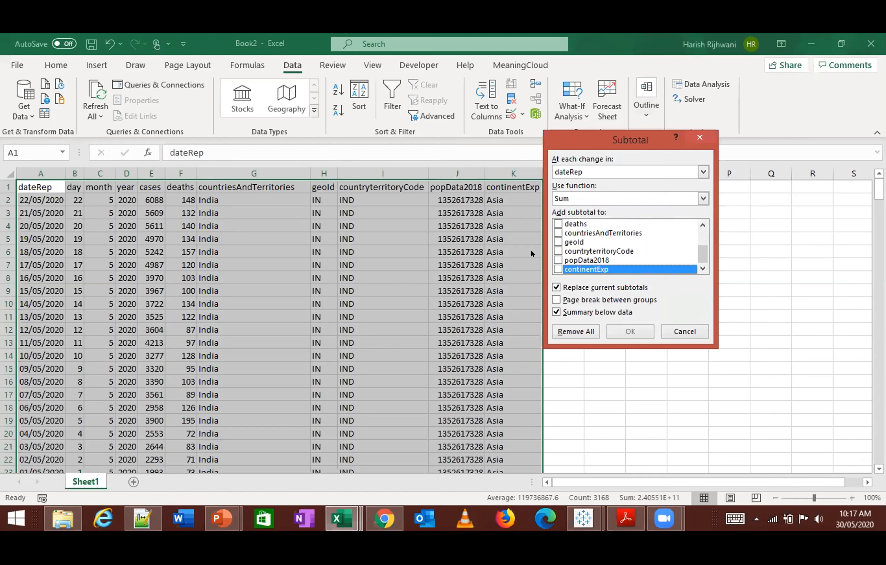
pyautogui.scroll(1, 573, 247)
pyautogui.click(557, 241)
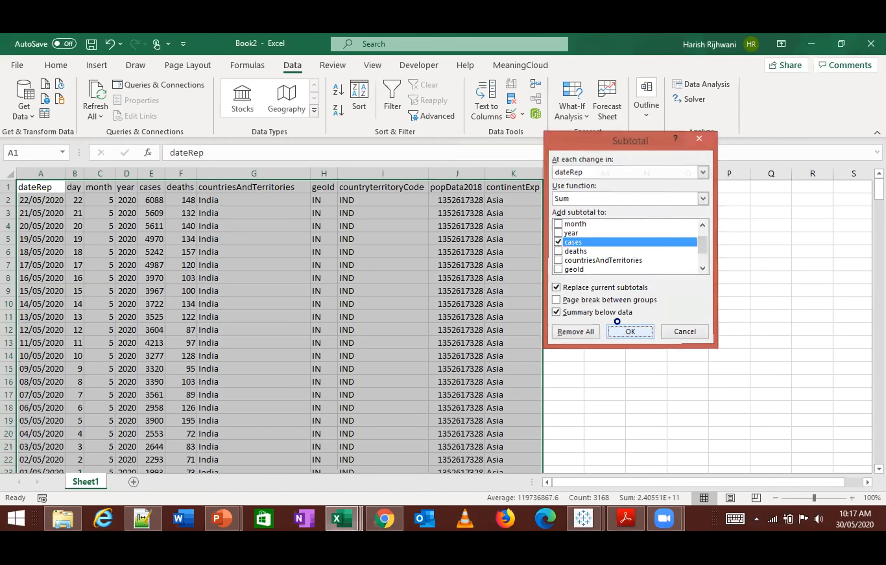
pyautogui.click(629, 331)
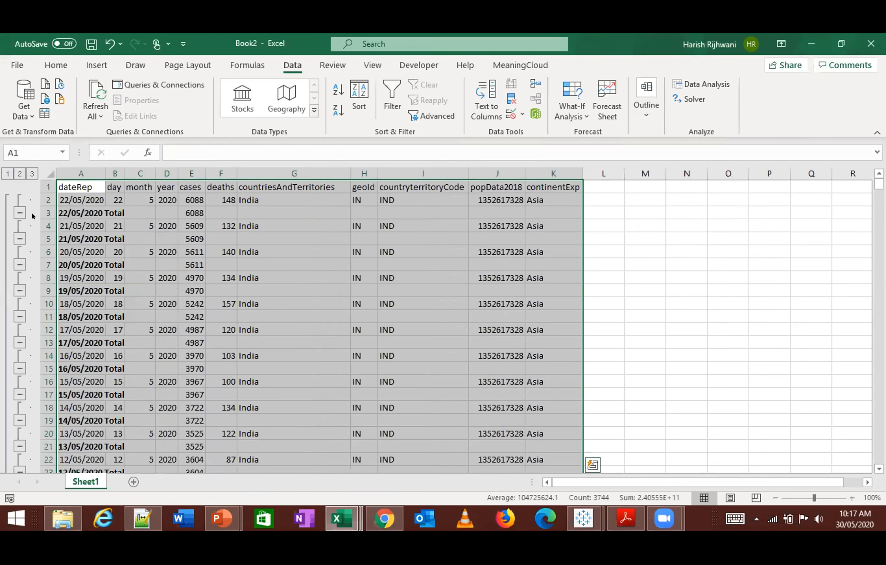
# - Review the date subtotals at outline levels 2 and 1, and expand all the detail rows again
pyautogui.click(14, 173)
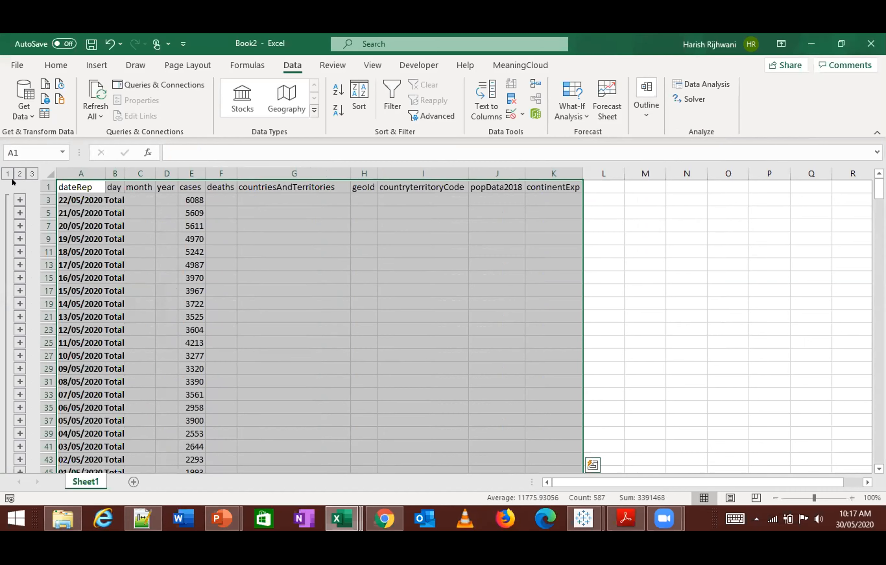
pyautogui.click(6, 173)
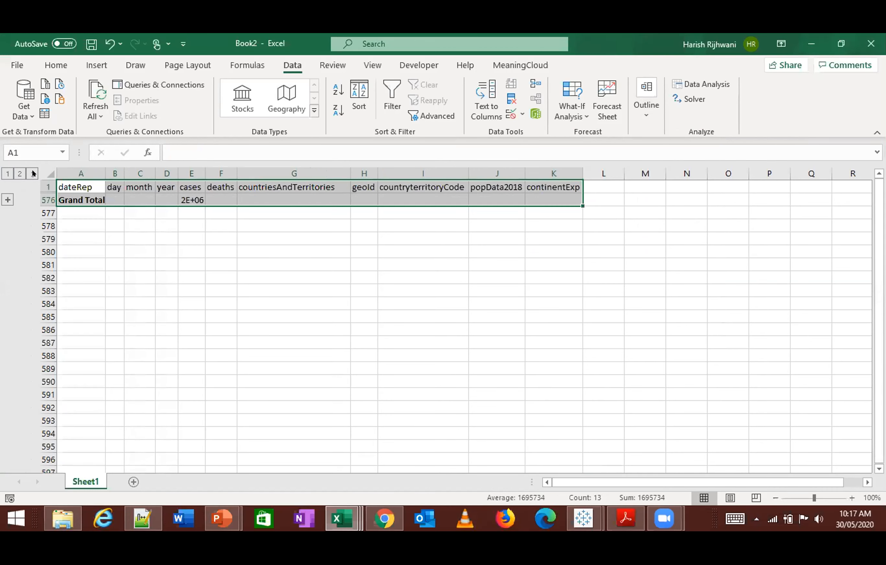
pyautogui.click(32, 173)
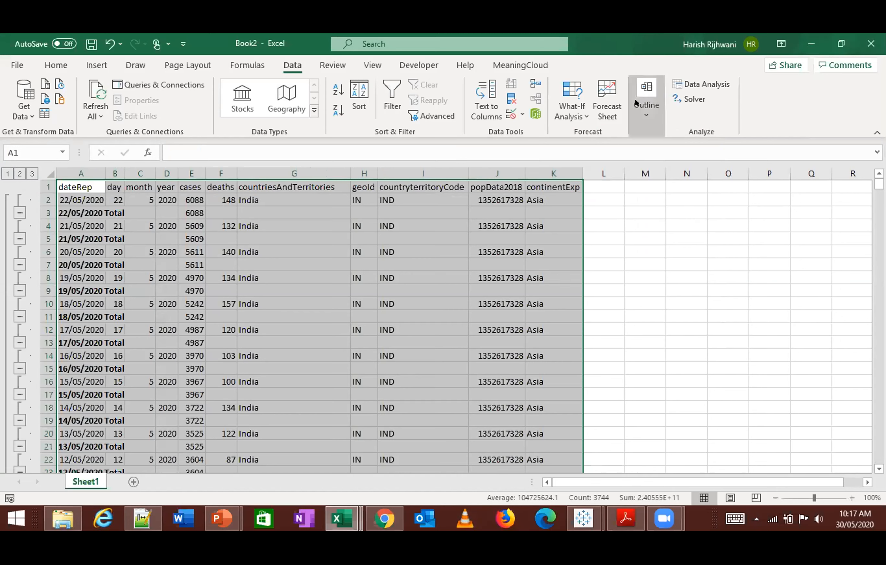
# - Undo the outline level changes and the subtotals by dateRep
pyautogui.click(647, 101)
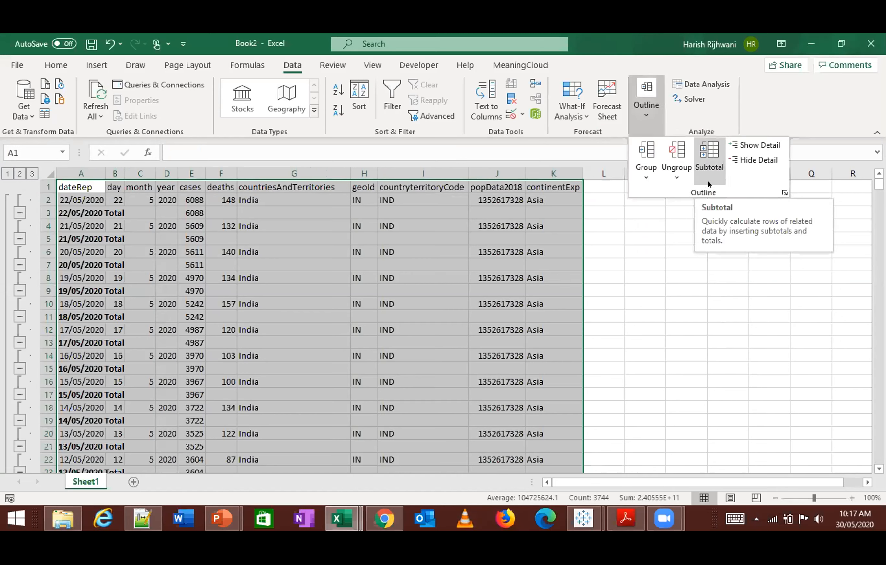
pyautogui.click(552, 265)
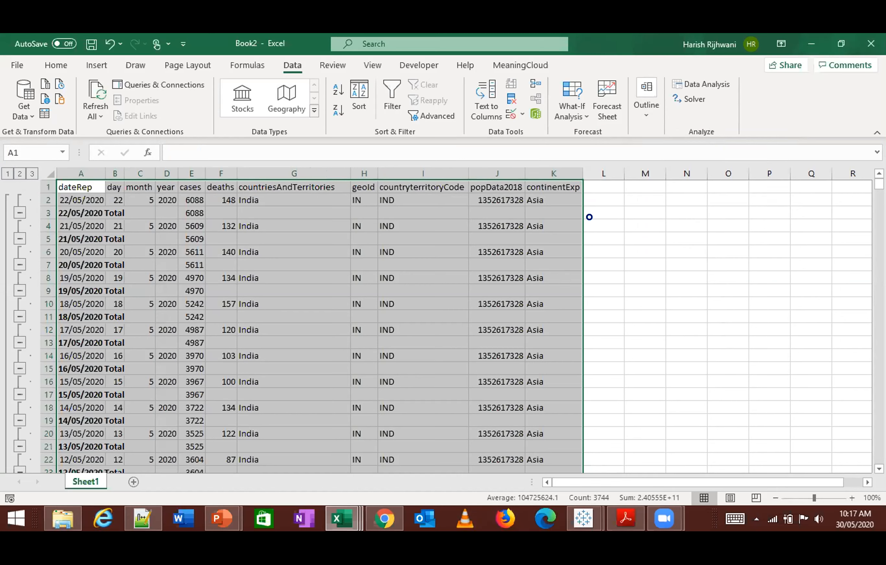
pyautogui.hotkey('ctrl', 'z')
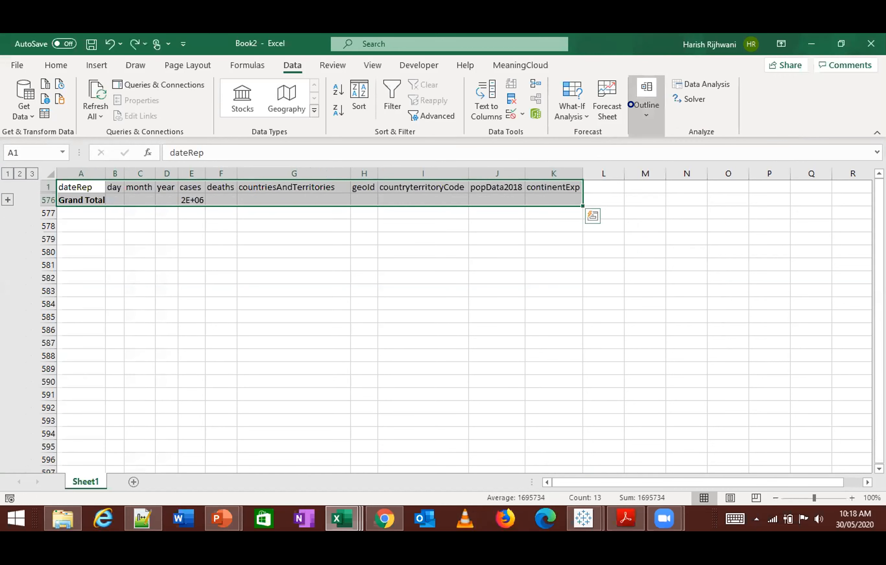
pyautogui.hotkey('ctrl', 'z')
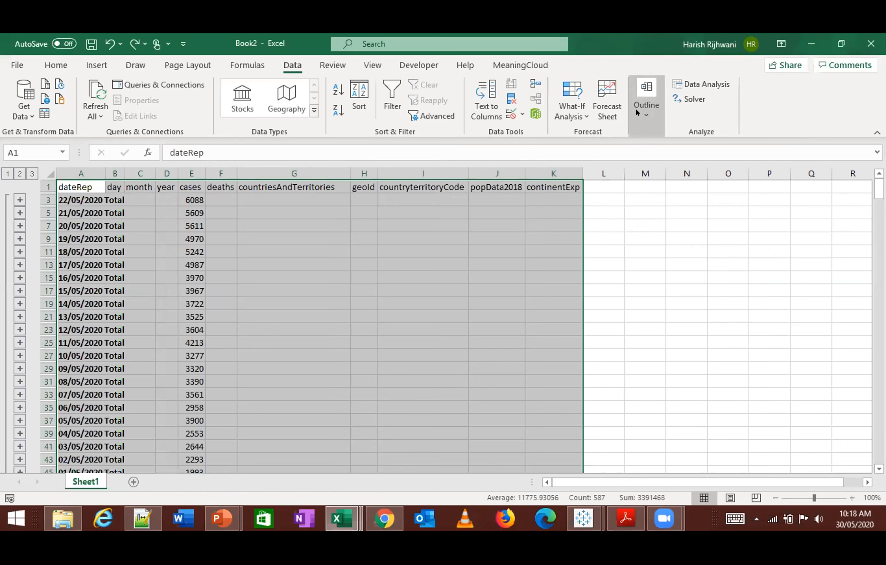
pyautogui.hotkey('ctrl', 'z')
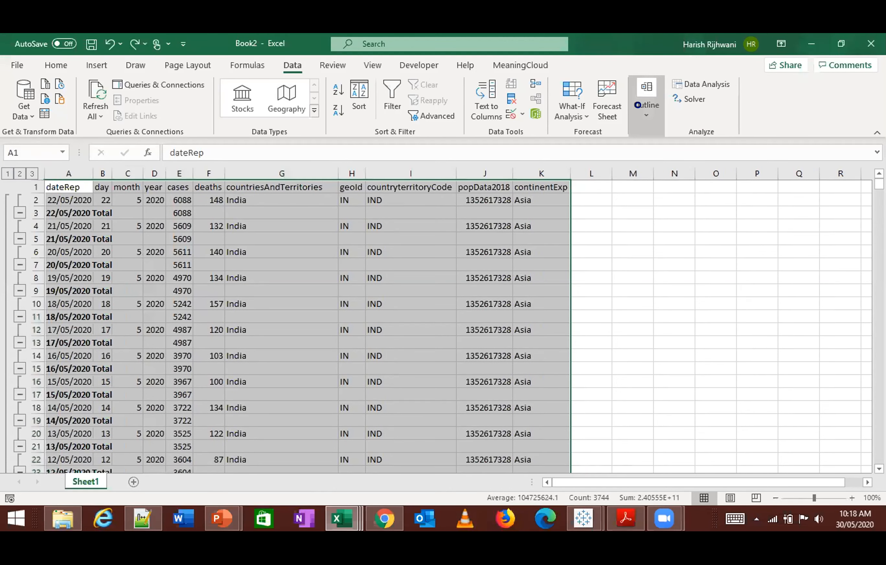
pyautogui.hotkey('ctrl', 'z')
# - Add subtotals that Sum cases at each change in countryterritoryCode
pyautogui.click(637, 105)
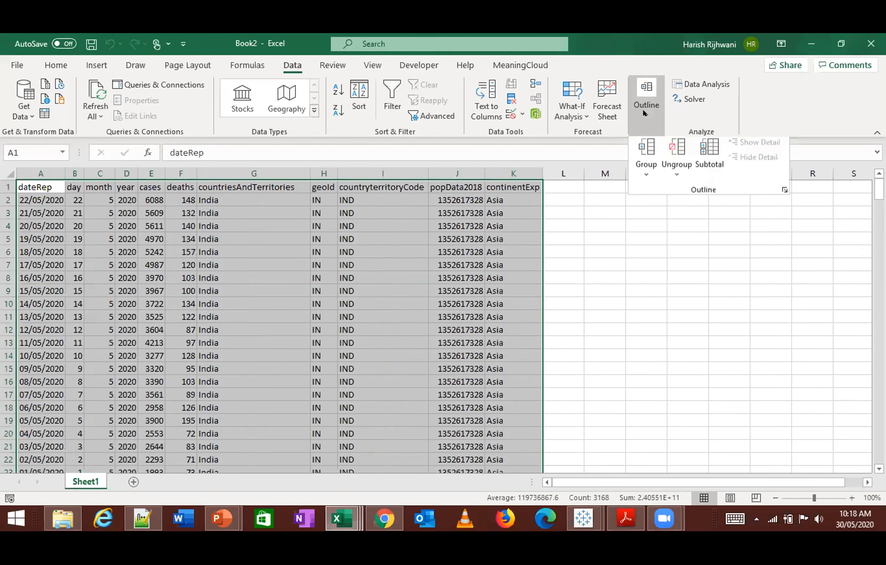
pyautogui.click(710, 160)
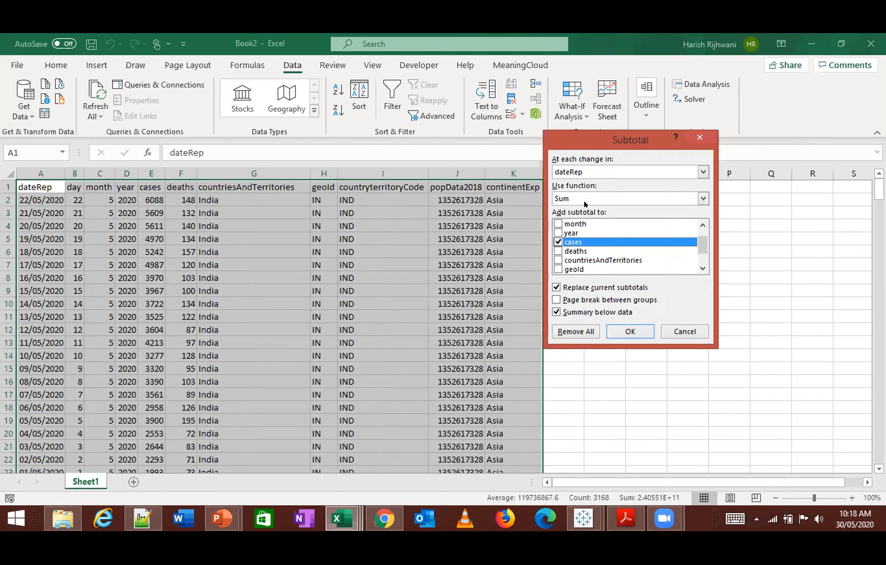
pyautogui.click(584, 171)
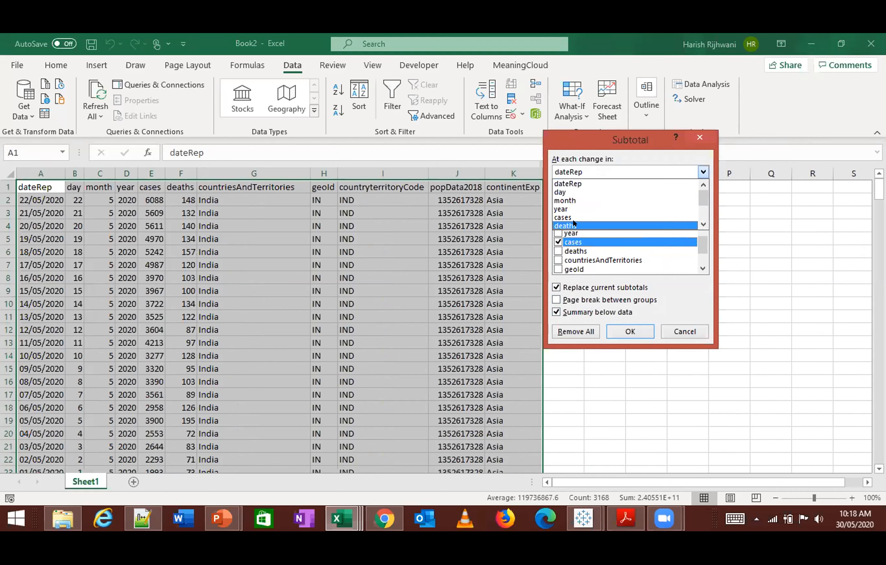
pyautogui.scroll(-5, 584, 222)
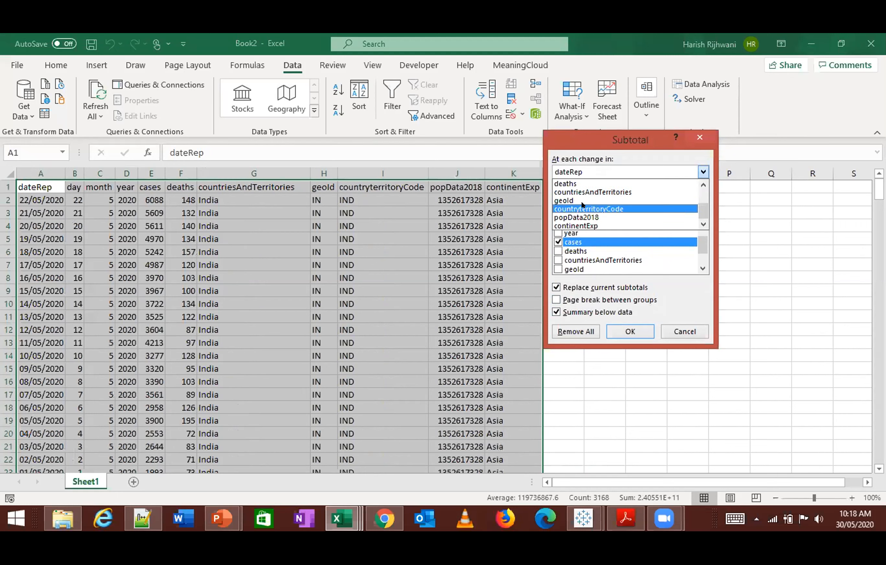
pyautogui.click(583, 204)
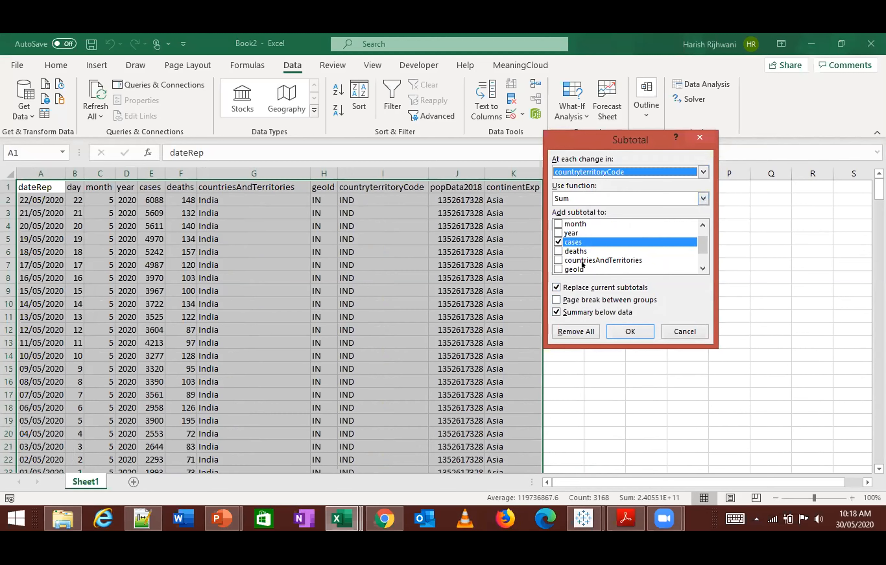
pyautogui.click(628, 331)
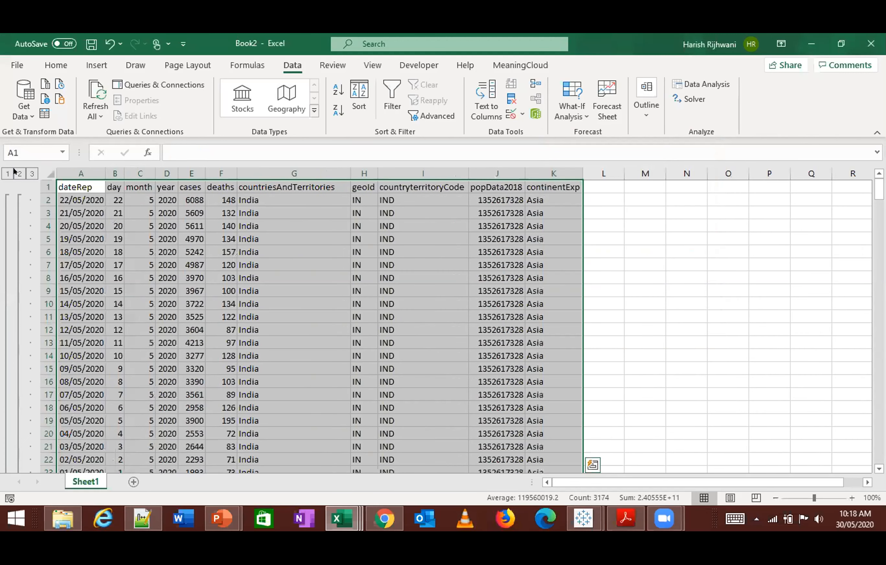
# - Collapse the outline to the country and grand totals and AutoFit the cases column to show the full numbers
pyautogui.click(15, 173)
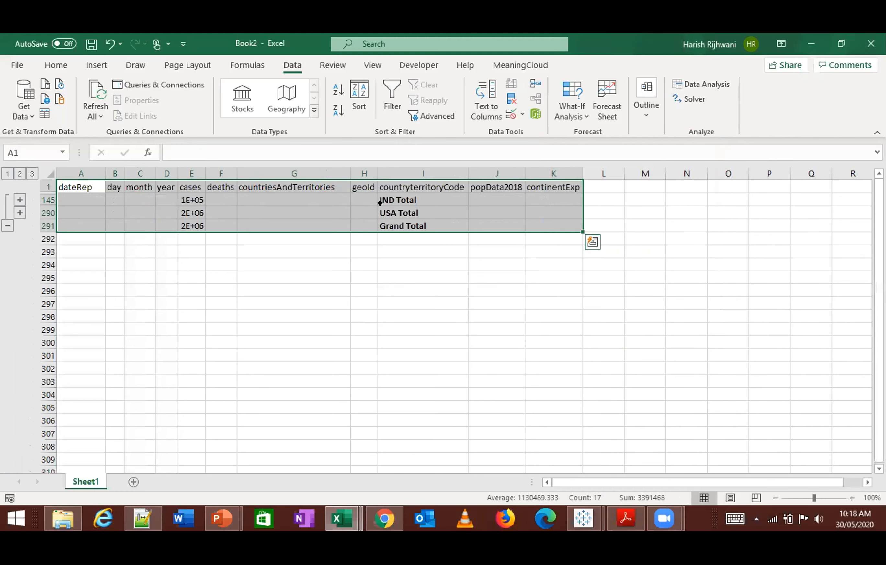
pyautogui.doubleClick(204, 173)
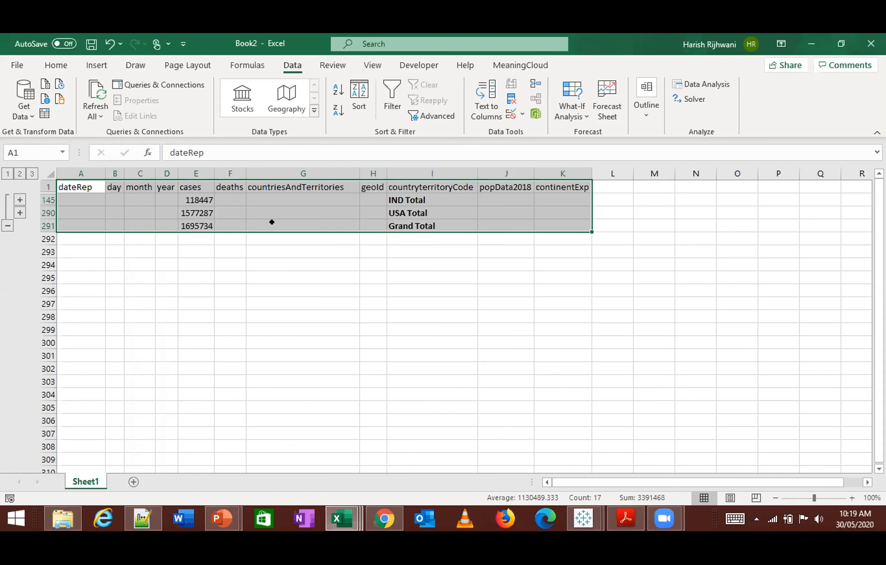
pyautogui.click(303, 275)
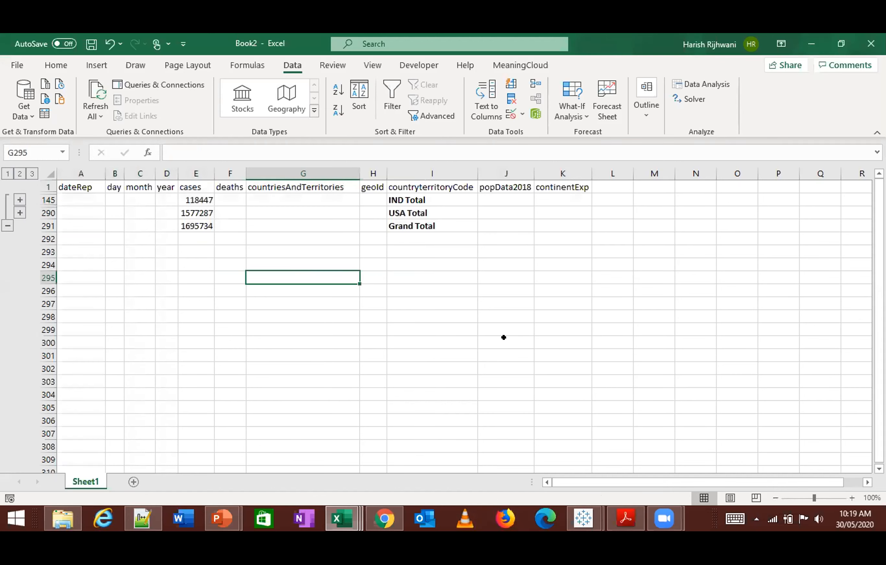
# - Switch to the Tableau 23rd May 2020 workbook in Tableau Public, dismiss the Table Calculation settings and close the workbook
pyautogui.click(582, 517)
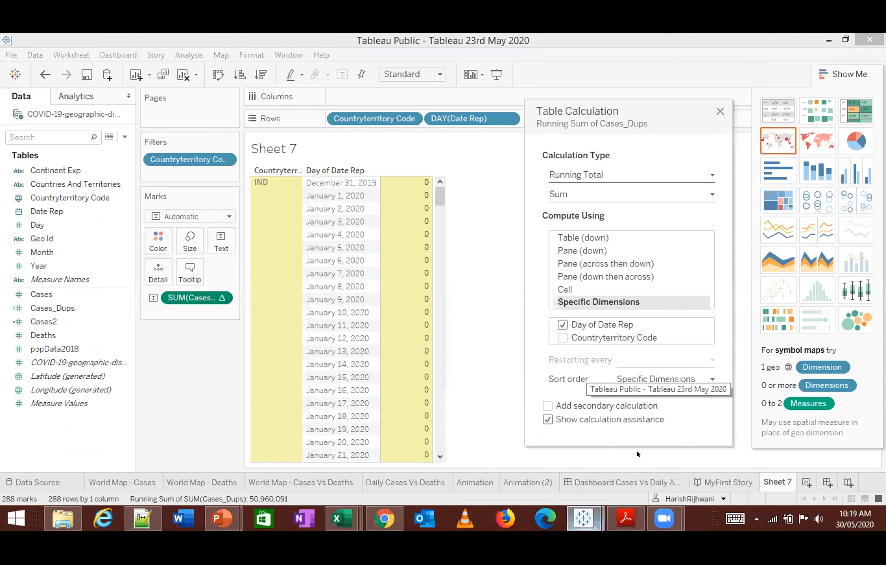
pyautogui.click(639, 458)
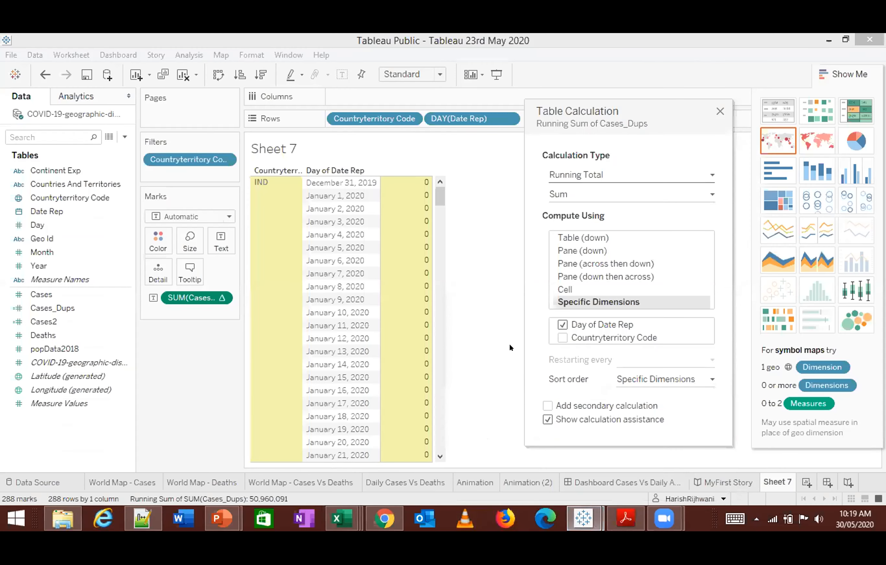
pyautogui.click(720, 111)
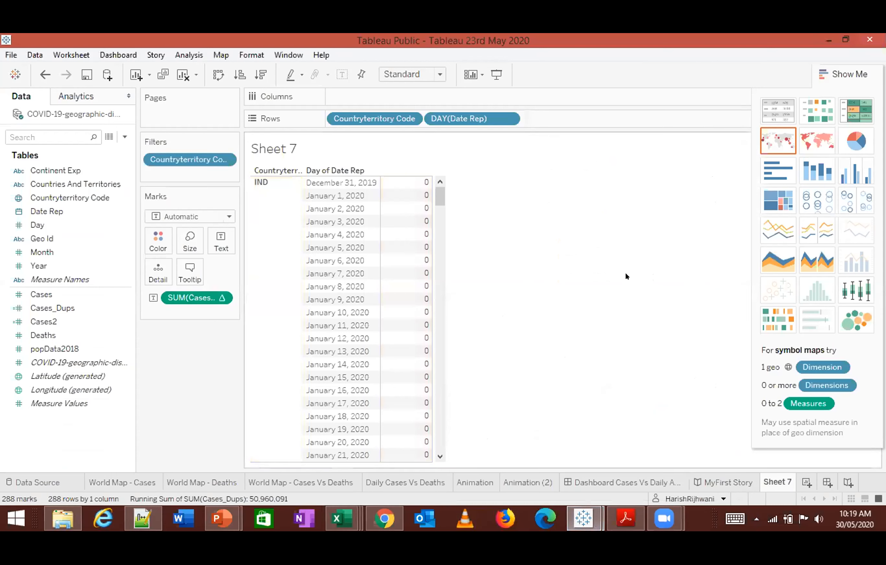
pyautogui.click(14, 57)
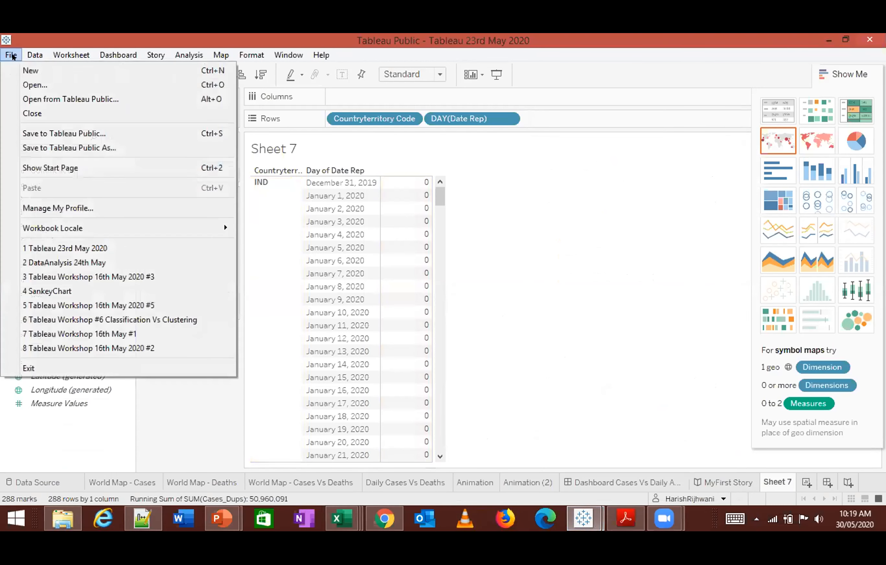
pyautogui.click(44, 113)
pyautogui.click(478, 294)
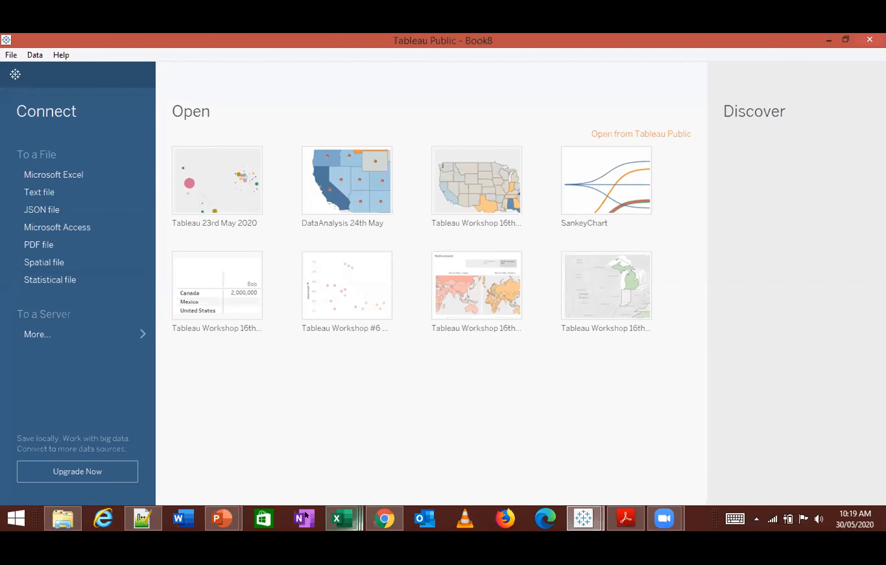
# - Switch to the Tableau Workshop 16th May 2020 presentation in PowerPoint and open slide 80, Two Reasons to Blend Data
pyautogui.click(225, 515)
pyautogui.click(294, 453)
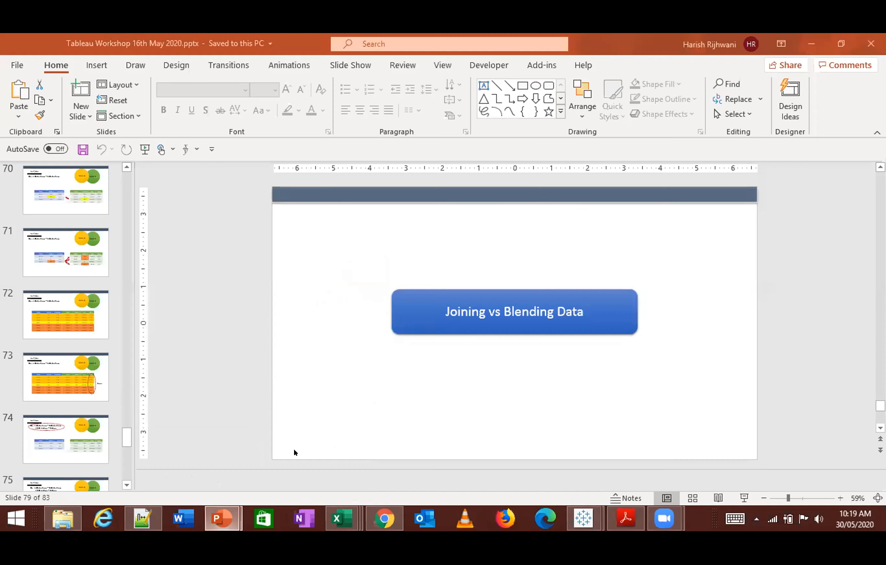
pyautogui.scroll(-1, 78, 435)
pyautogui.scroll(-3, 78, 434)
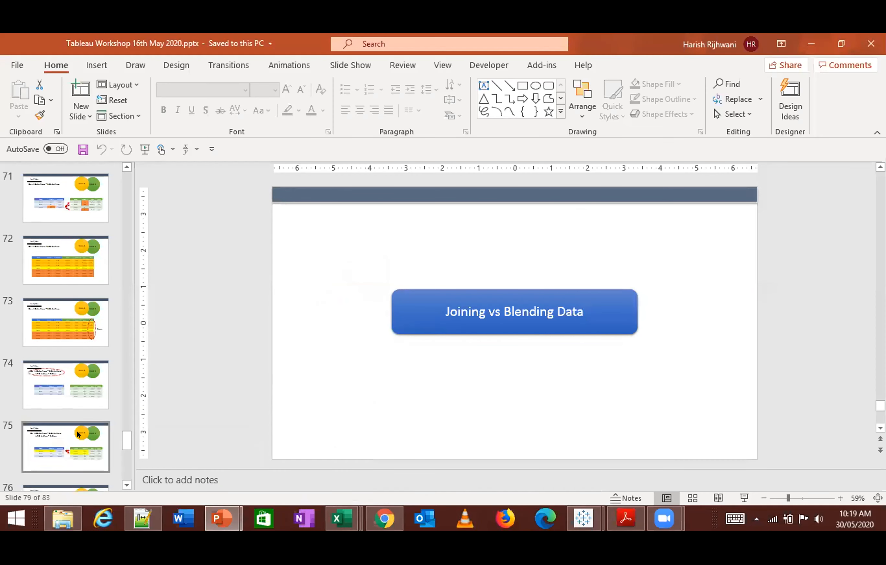
pyautogui.scroll(6, 82, 424)
pyautogui.scroll(4, 82, 372)
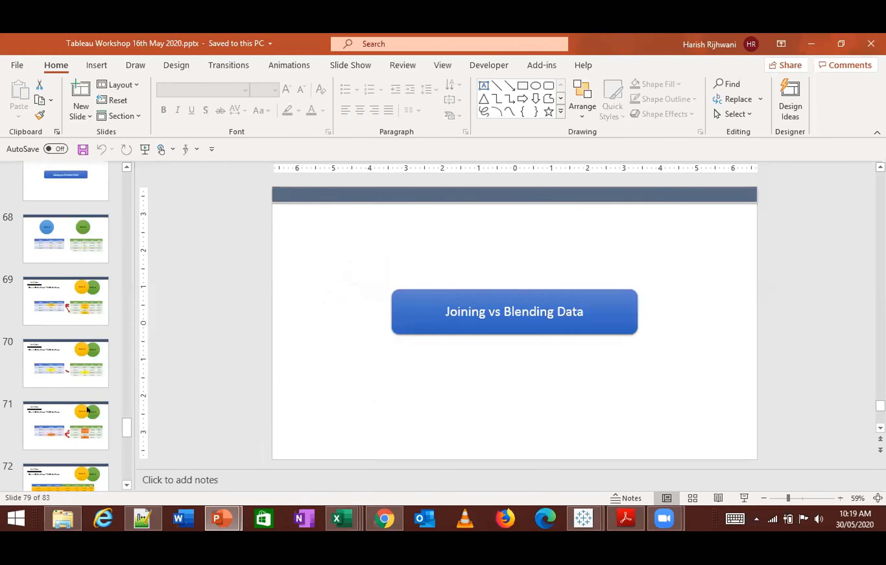
pyautogui.scroll(-6, 90, 357)
pyautogui.scroll(-6, 95, 390)
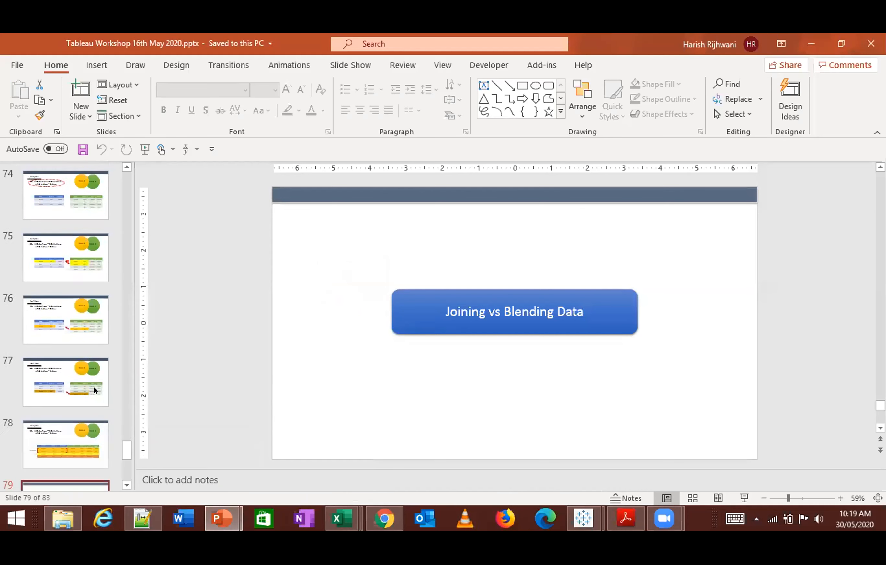
pyautogui.click(76, 403)
pyautogui.moveTo(248, 215); pyautogui.dragTo(747, 425)
pyautogui.click(644, 422)
pyautogui.moveTo(675, 414); pyautogui.dragTo(493, 283)
pyautogui.click(512, 412)
pyautogui.moveTo(526, 363); pyautogui.dragTo(611, 296)
pyautogui.moveTo(689, 304); pyautogui.dragTo(581, 373)
pyautogui.click(479, 409)
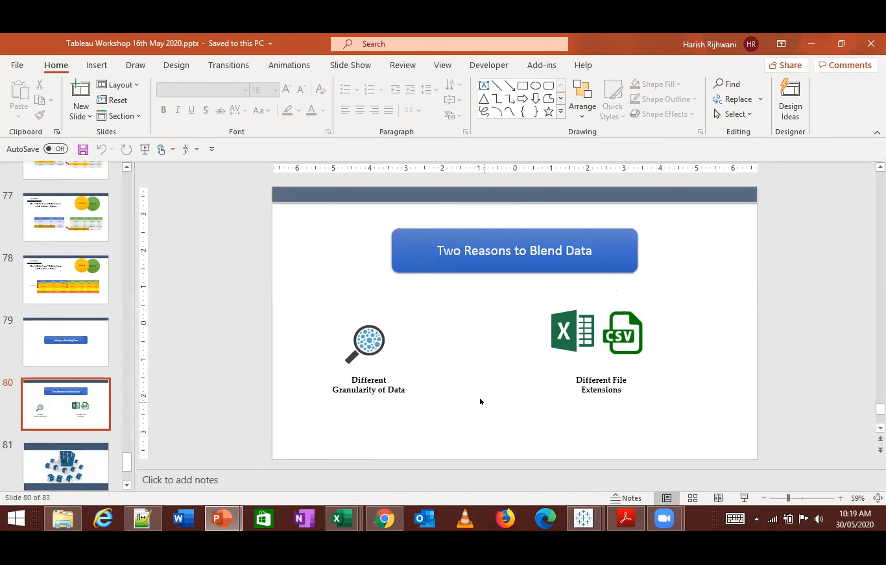
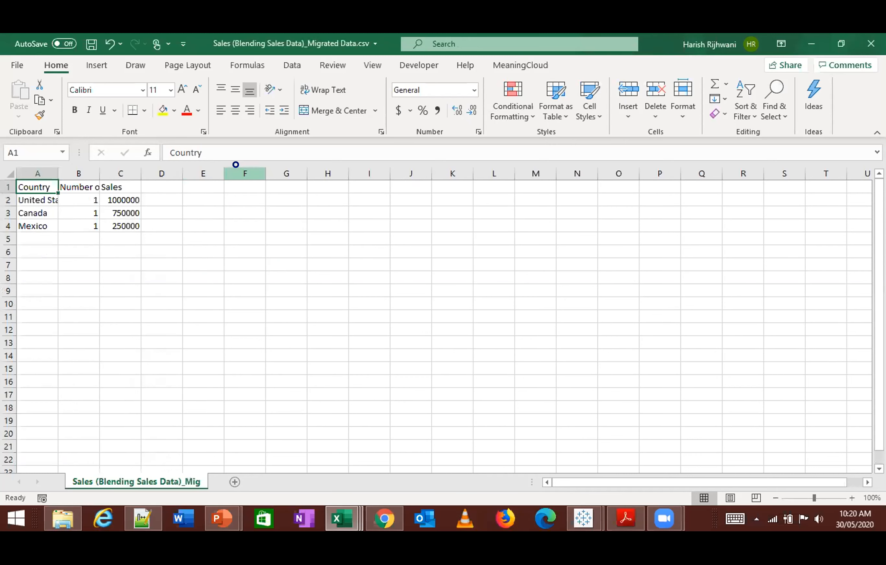
# - AutoFit the columns and center-align all the data in the Sales (Blending Sales Data)_Migrated Data sheet
pyautogui.hotkey('ctrl', 'a')
pyautogui.hotkey('alt', 'o')
pyautogui.press('c')
pyautogui.press('a')
pyautogui.hotkey('ctrl', 'Home')
pyautogui.hotkey('ctrl', 'a')
pyautogui.hotkey('alt', 'h')
pyautogui.press('a')
pyautogui.press('c')
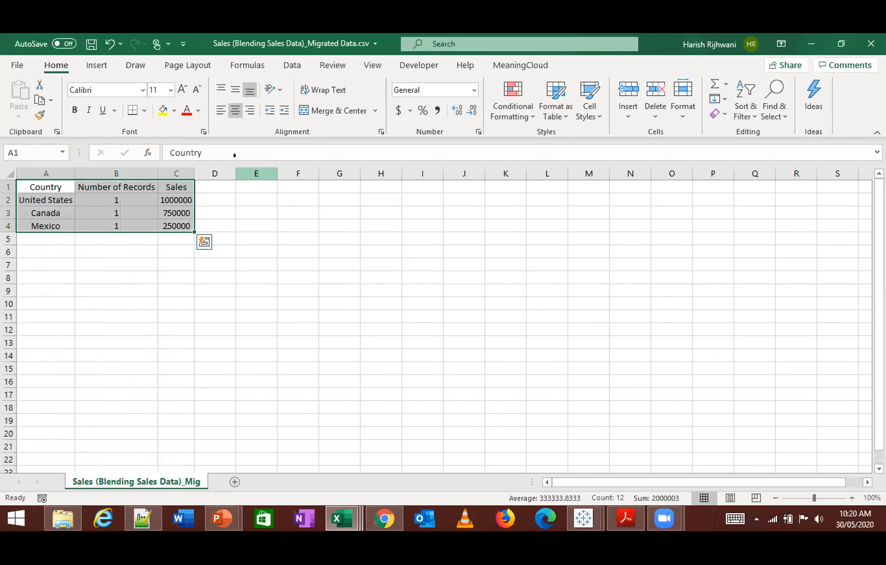
# - Check the United States sales value in C2, and switch to the Sales Quota (Blending Sales Data) file to examine its country column
pyautogui.hotkey('ctrl', 'Home')
pyautogui.press('Down')
pyautogui.press('Right')
pyautogui.press('Right')
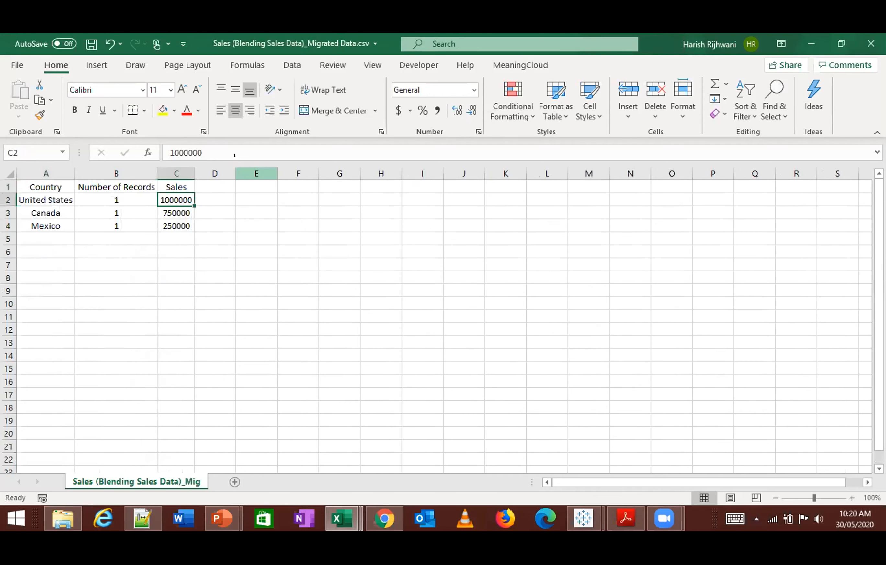
pyautogui.hotkey('ctrl', 'Tab')
pyautogui.press('Right')
pyautogui.press('Down')
pyautogui.press('Down')
pyautogui.press('Down')
pyautogui.press('Down')
pyautogui.press('Down')
# - Inspect the combined United States quota by selecting the two Sales Quota values in D2:D3
pyautogui.press('Down')
pyautogui.press('Up')
pyautogui.hotkey('ctrl', 'Up')
pyautogui.press('Left')
pyautogui.hotkey('ctrl', 'shift', 'Down')
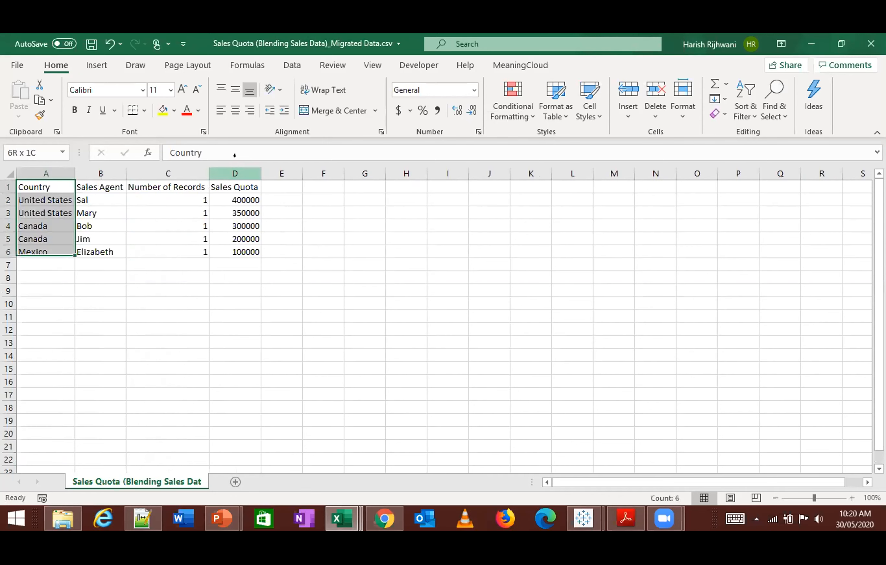
pyautogui.hotkey('ctrl', 'shift', 'Right')
pyautogui.press('Down')
pyautogui.press('Down')
pyautogui.press('Right')
pyautogui.press('Right')
pyautogui.press('Right')
pyautogui.press('Up')
pyautogui.hotkey('shift', 'Down')
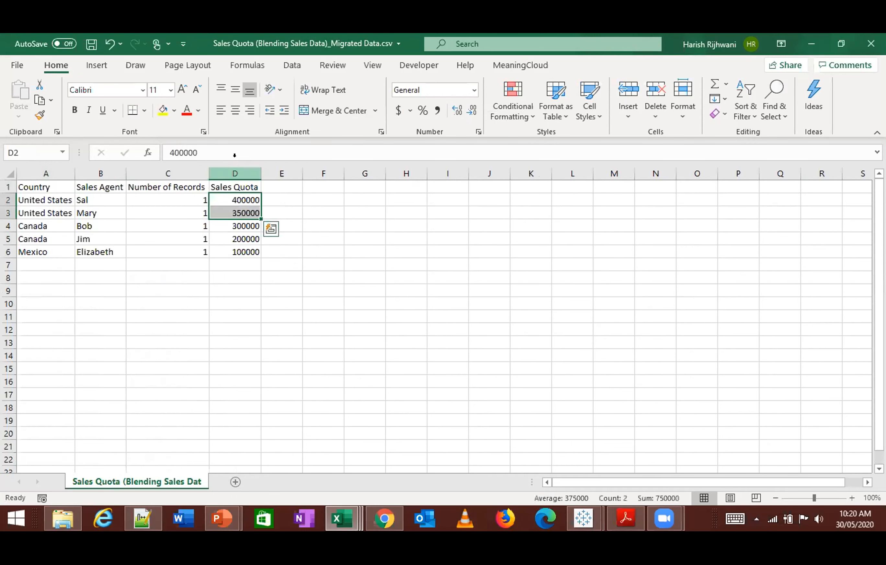
pyautogui.hotkey('alt', 'Tab')
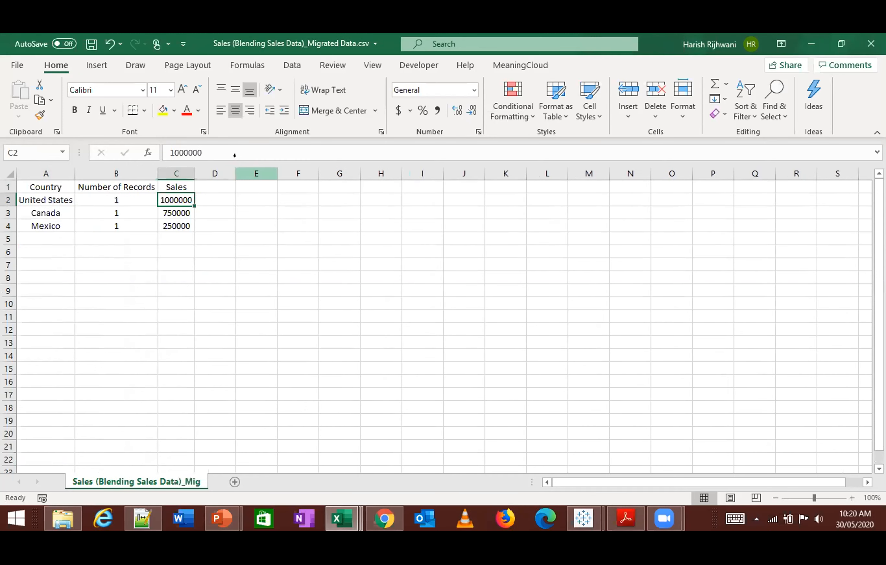
pyautogui.press('Right')
pyautogui.write('=sum')
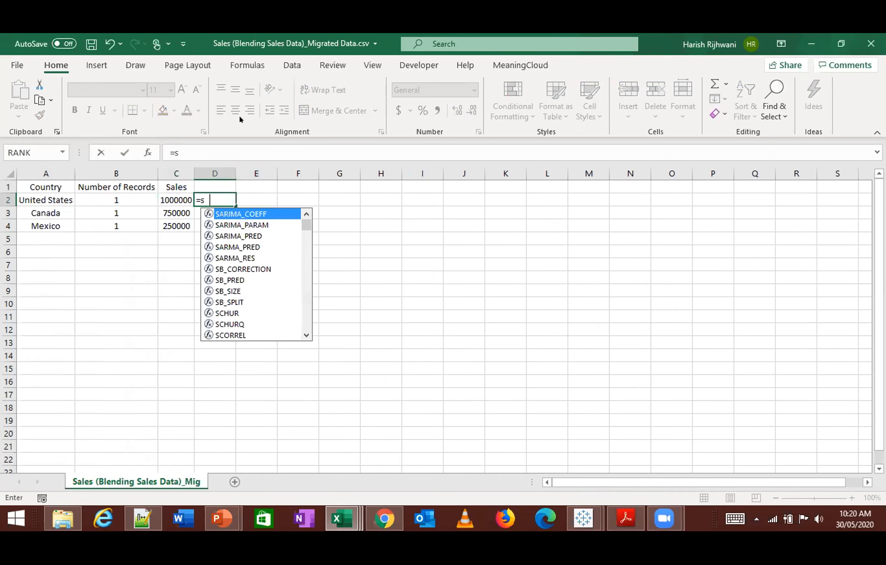
pyautogui.press('Down')
pyautogui.press('Down')
pyautogui.press('Tab')
pyautogui.press('Left')
pyautogui.press('Left')
pyautogui.press('Left')
pyautogui.press('Right')
pyautogui.press('Right')
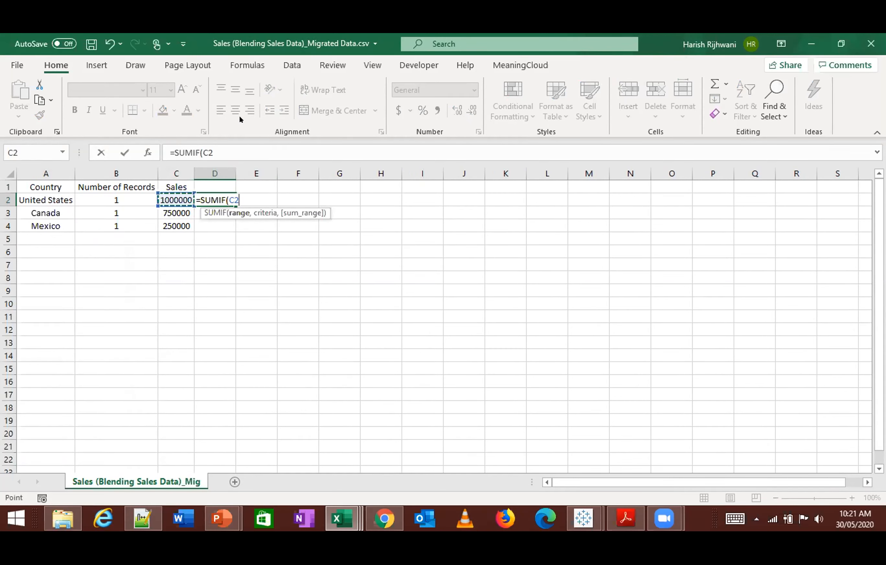
pyautogui.press('Escape')
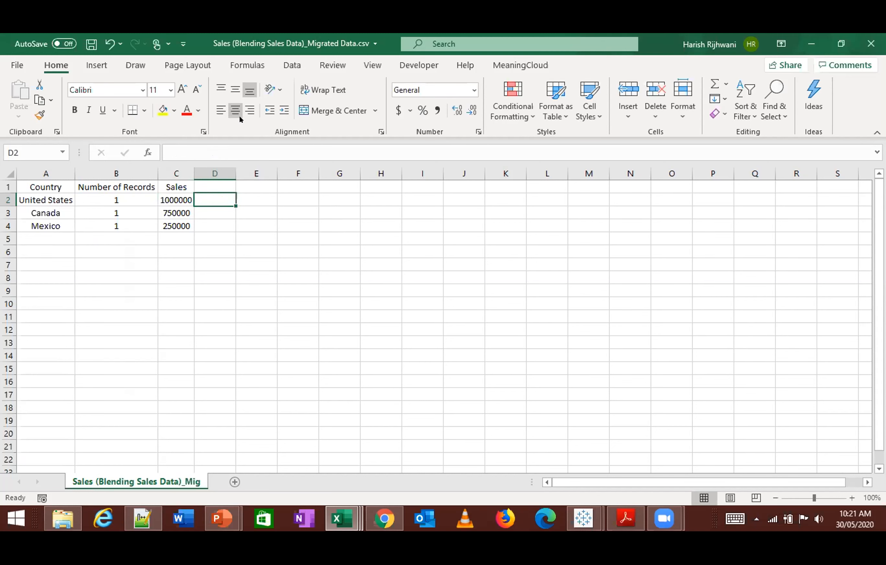
# - Compare the data rows of the Sales and Sales Quota files by selecting each table without its header
pyautogui.press('Home')
pyautogui.hotkey('ctrl', 'shift', 'Down')
pyautogui.hotkey('ctrl', 'shift', 'Right')
pyautogui.press('Right')
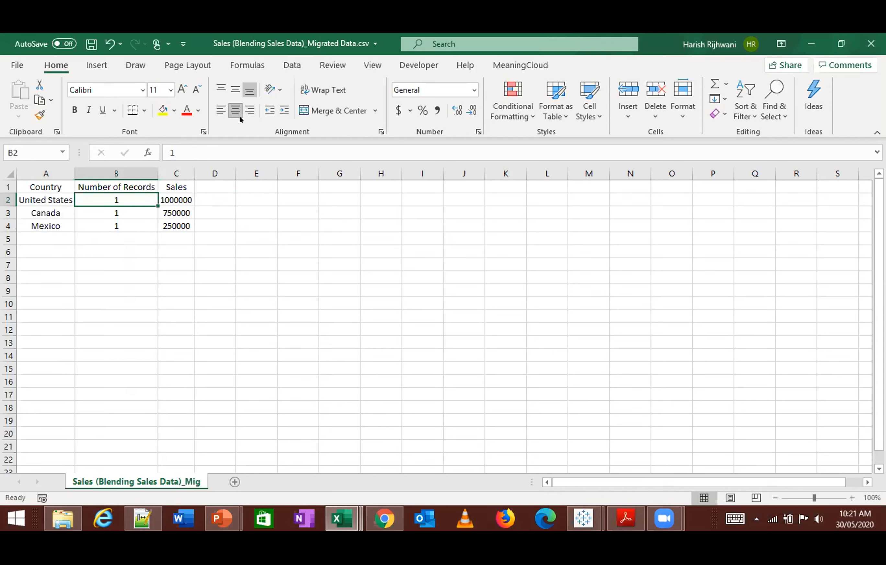
pyautogui.hotkey('alt', 'Tab')
pyautogui.press('Home')
pyautogui.hotkey('ctrl', 'shift', 'Down')
pyautogui.hotkey('ctrl', 'shift', 'Right')
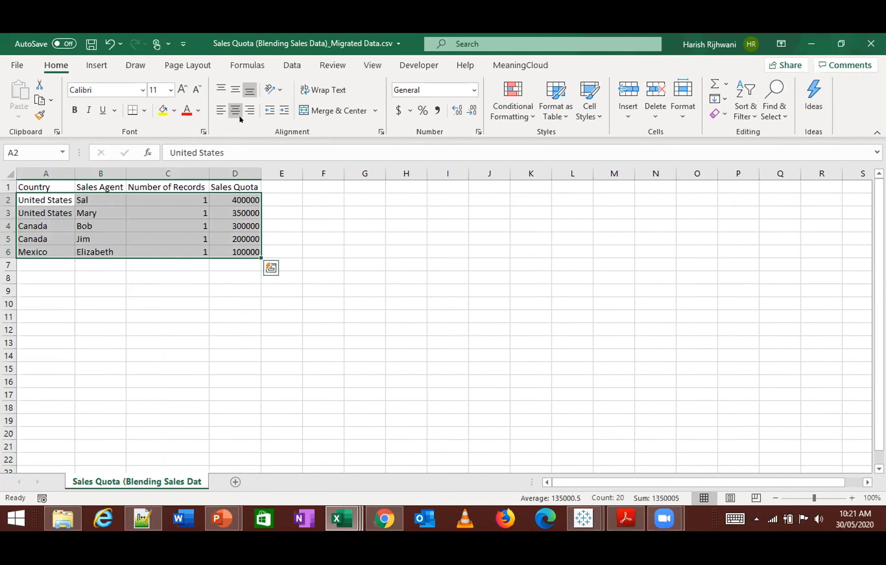
pyautogui.hotkey('alt', 'Tab')
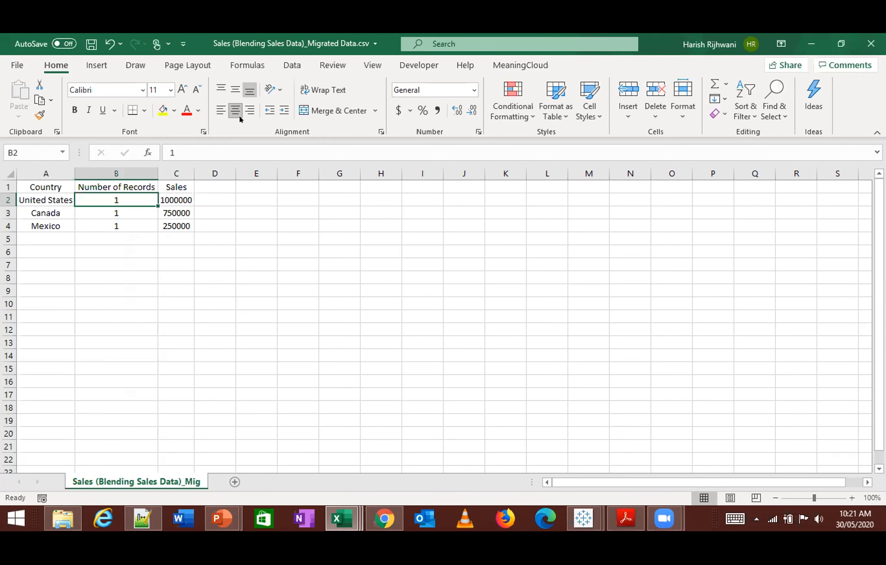
pyautogui.press('Home')
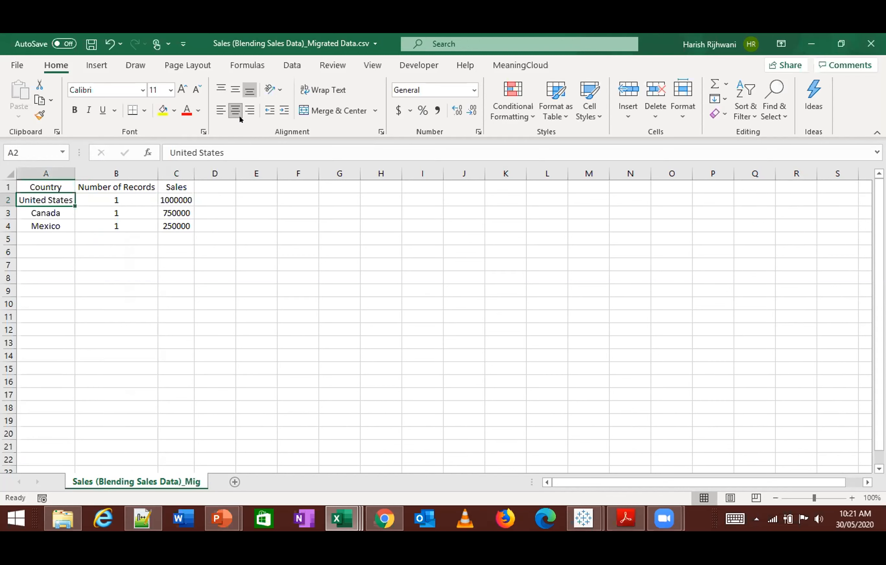
pyautogui.hotkey('ctrl', 'shift', 'Down')
pyautogui.hotkey('ctrl', 'shift', 'Right')
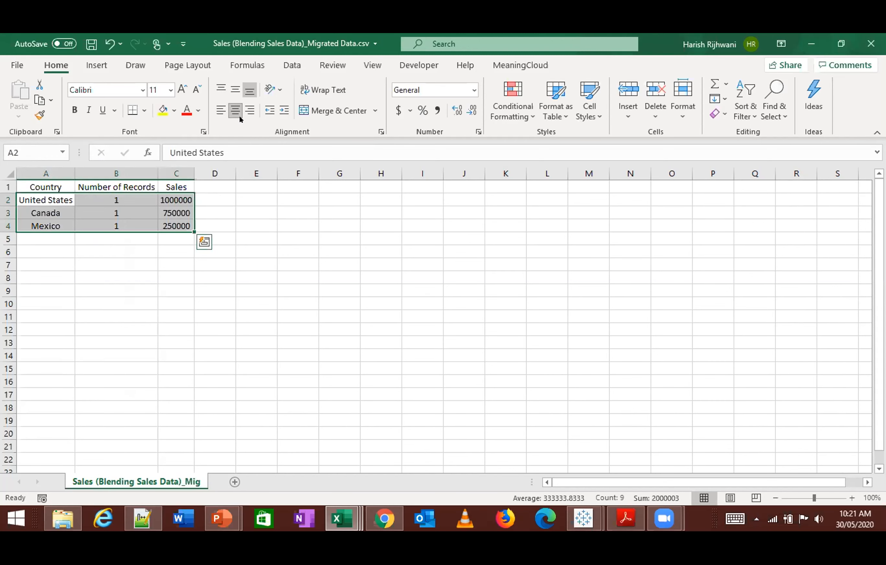
# - Return to the Sales Quota file and highlight both complete United States rows, A2:D3
pyautogui.hotkey('alt', 'Tab')
pyautogui.press('Up')
pyautogui.press('Down')
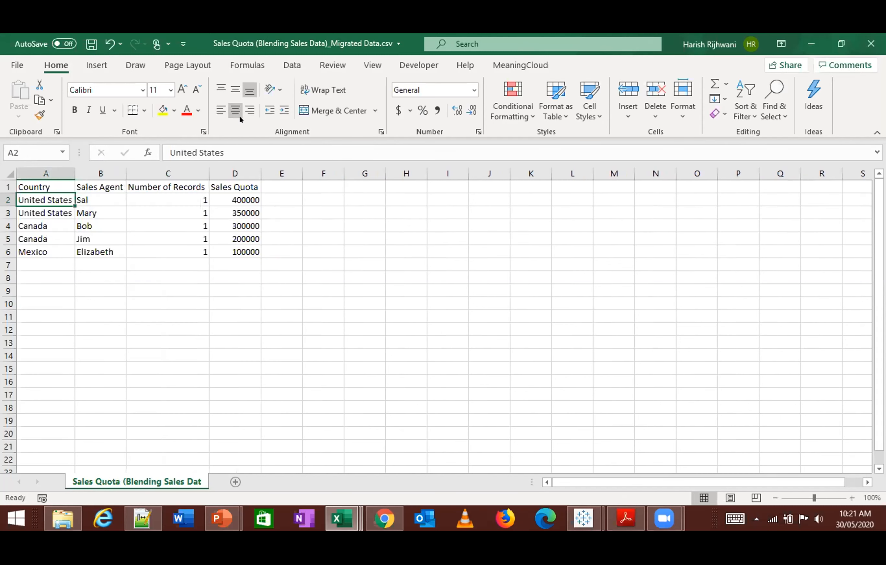
pyautogui.hotkey('ctrl', 'shift', 'Right')
pyautogui.hotkey('shift', 'Down')
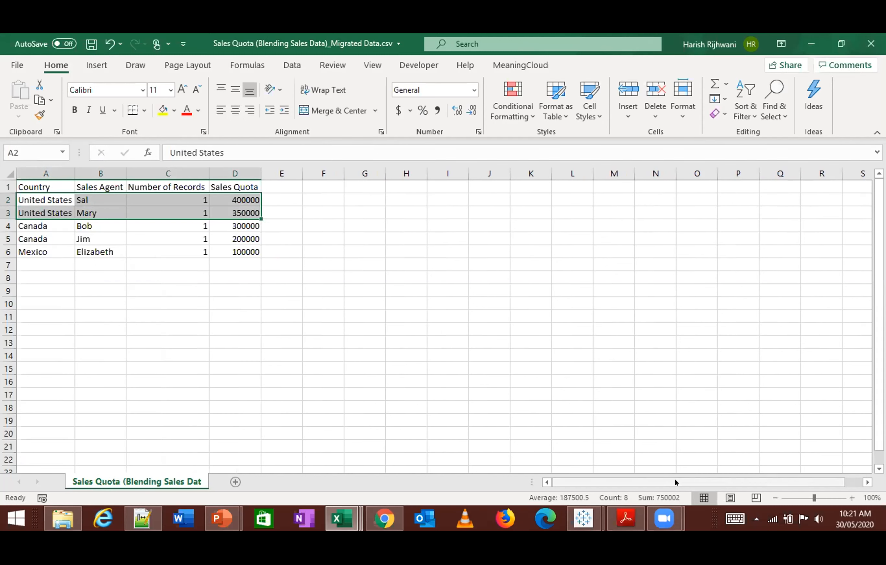
# - Switch to the Book8 window in Tableau Public
pyautogui.click(583, 519)
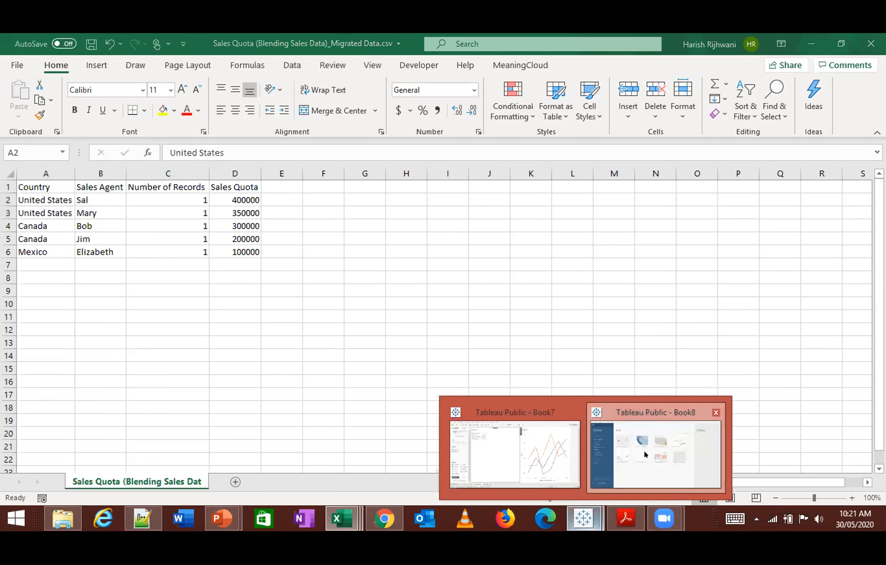
pyautogui.click(595, 495)
pyautogui.click(104, 174)
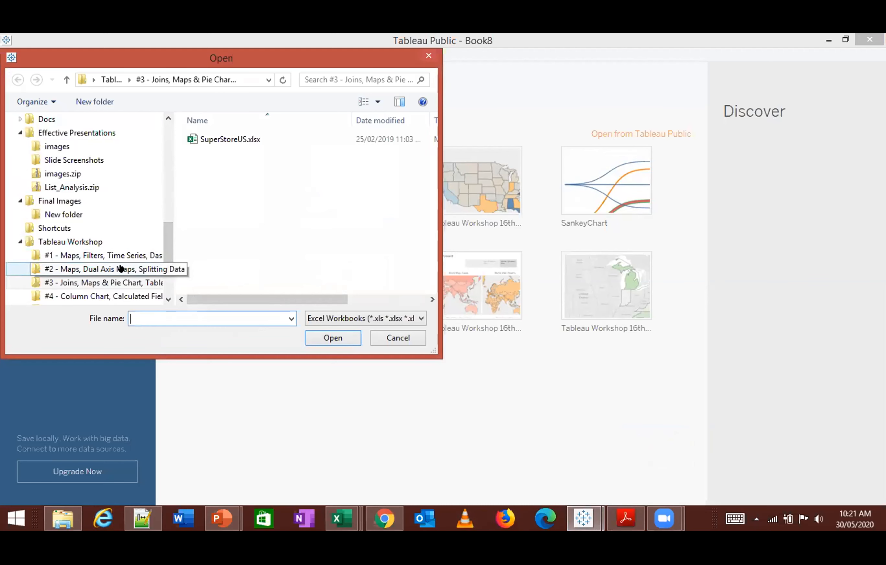
pyautogui.click(108, 296)
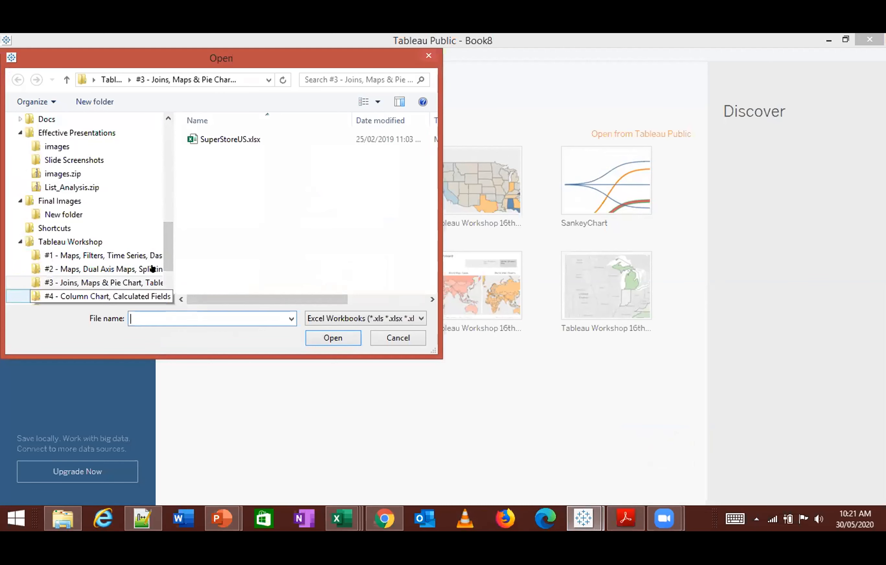
pyautogui.click(100, 295)
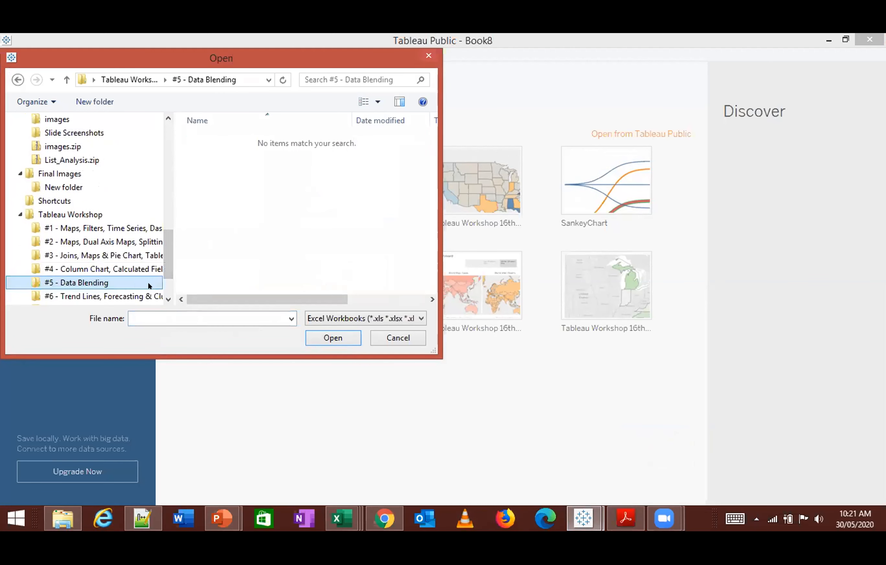
pyautogui.press('Escape')
# - Connect to the text file Sales Quota (Blending Sales Data)_Migrated Data.csv from the #5 - Data Blending folder
pyautogui.click(52, 185)
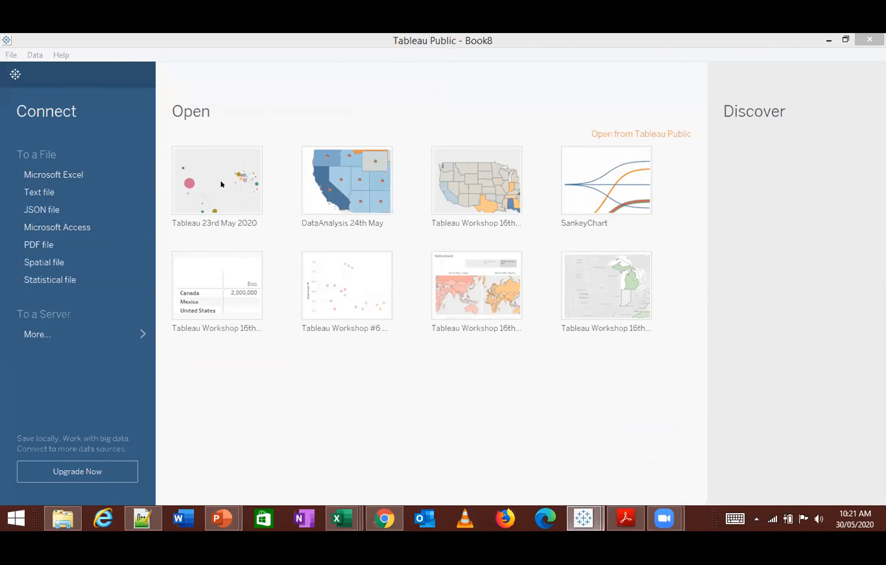
pyautogui.click(129, 298)
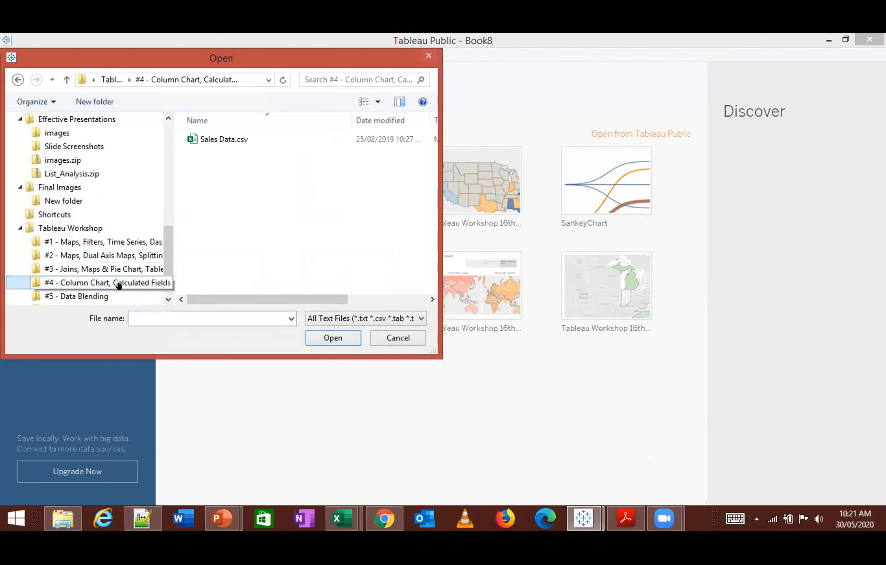
pyautogui.click(122, 297)
pyautogui.click(219, 152)
pyautogui.click(333, 338)
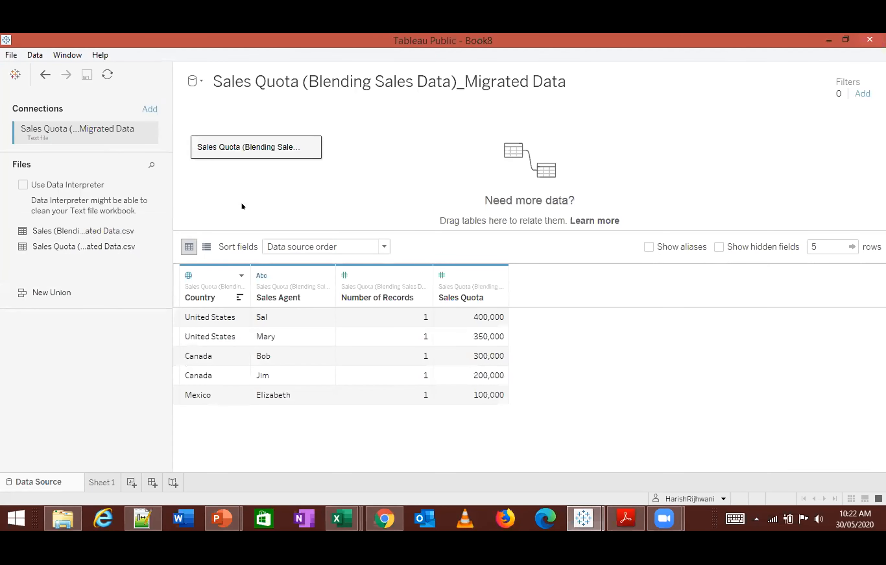
pyautogui.click(142, 110)
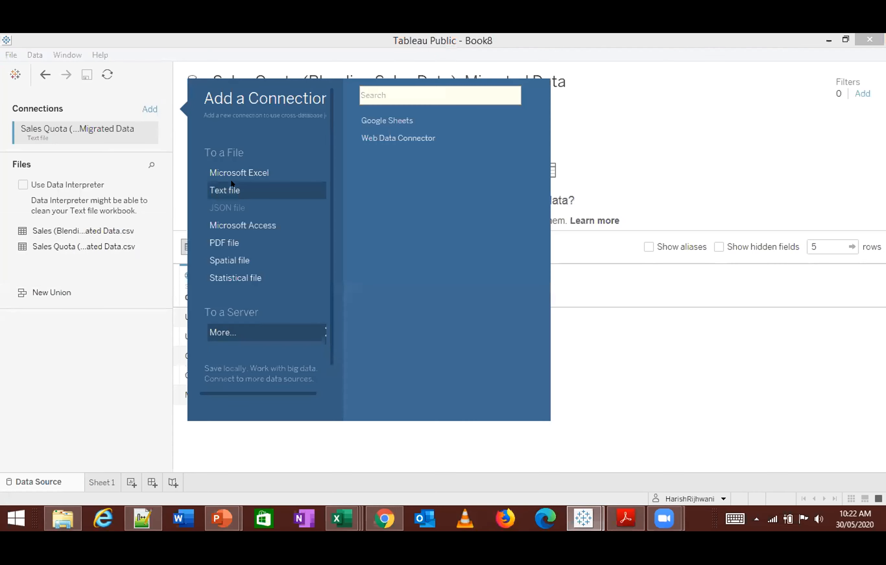
pyautogui.click(231, 184)
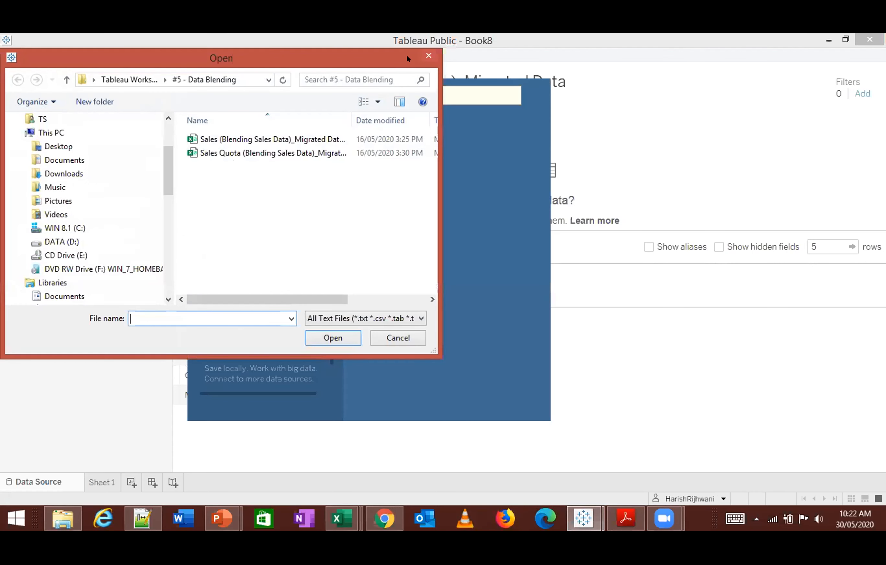
pyautogui.press('Escape')
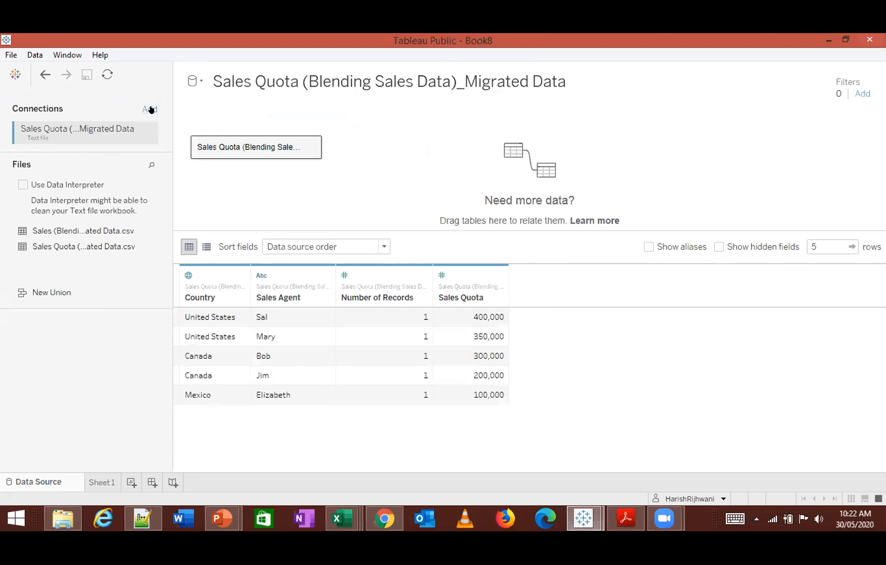
pyautogui.click(149, 110)
pyautogui.click(252, 173)
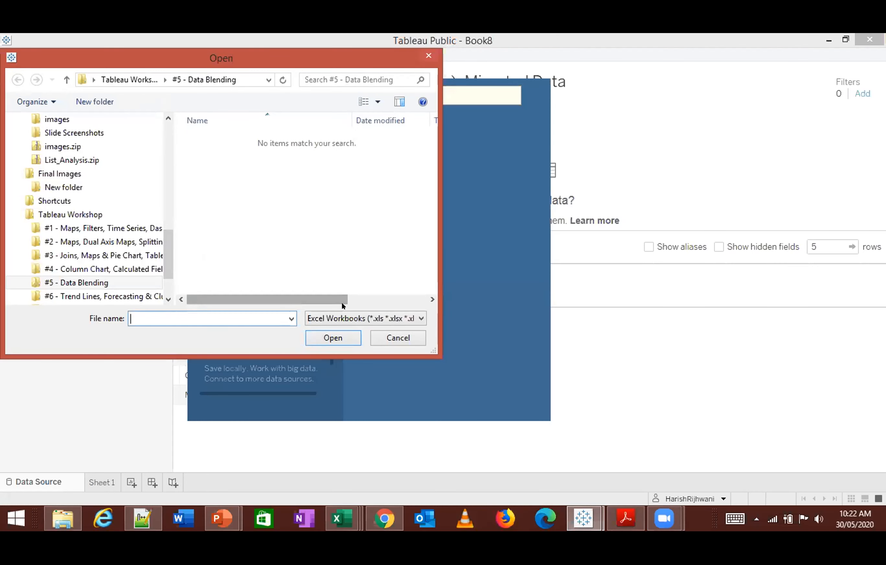
pyautogui.press('Escape')
# - Add a second text file connection to Sales (Blending Sales Data)_Migrated Data.csv
pyautogui.click(149, 109)
pyautogui.click(225, 190)
pyautogui.click(240, 138)
pyautogui.click(331, 338)
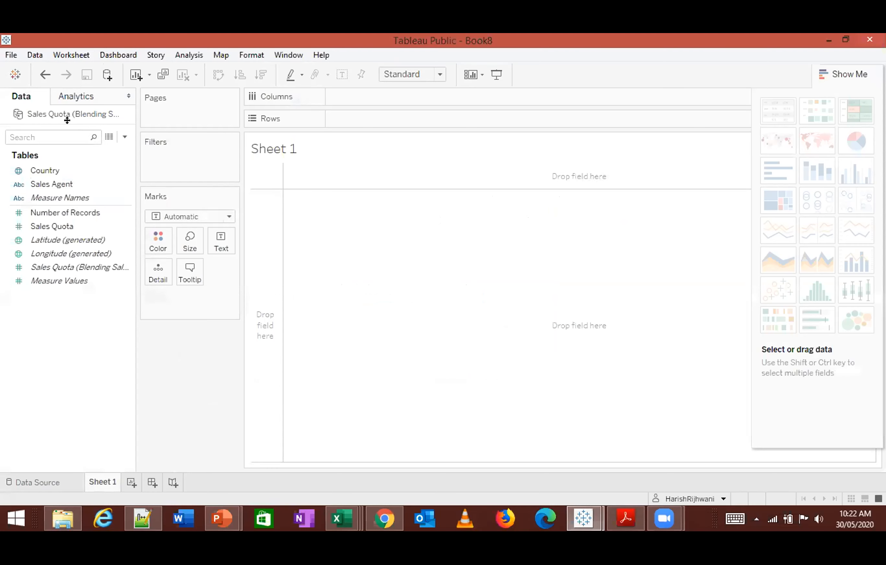
pyautogui.click(59, 482)
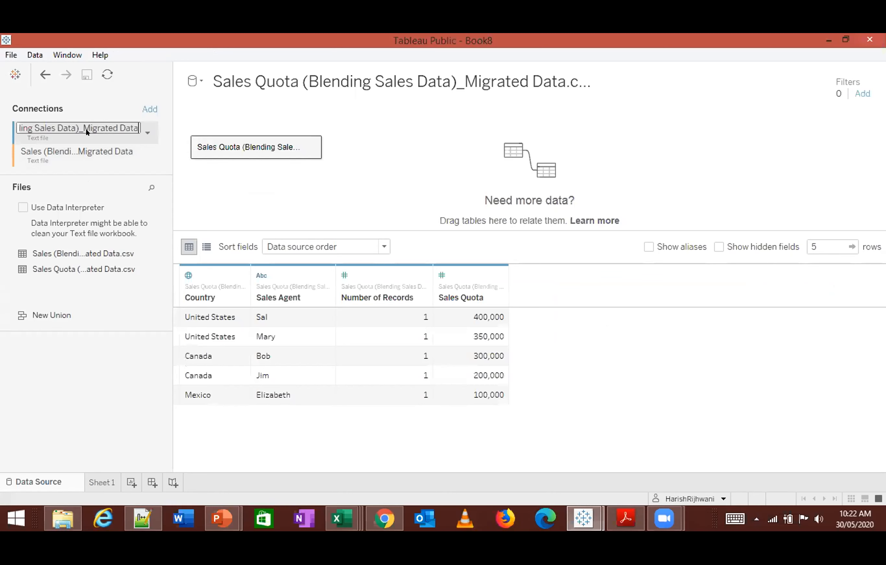
pyautogui.click(147, 157)
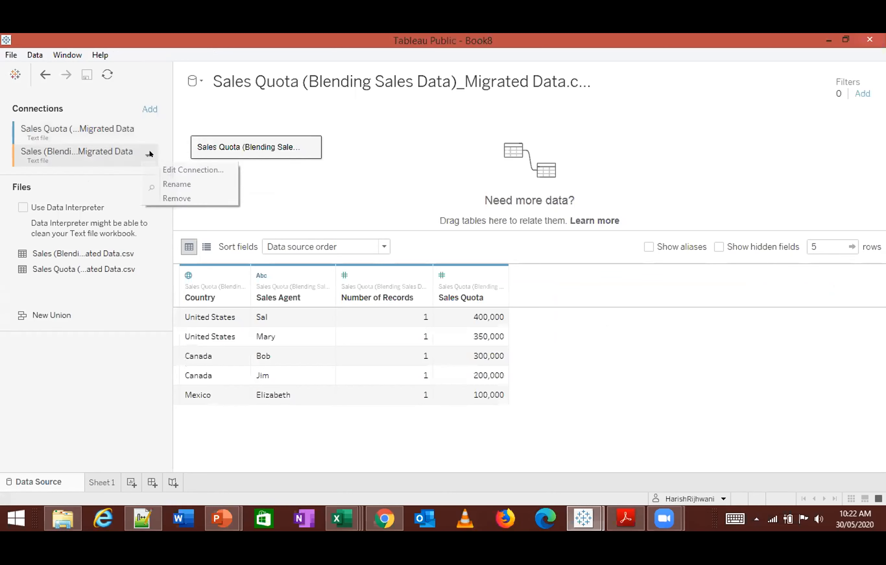
pyautogui.click(169, 170)
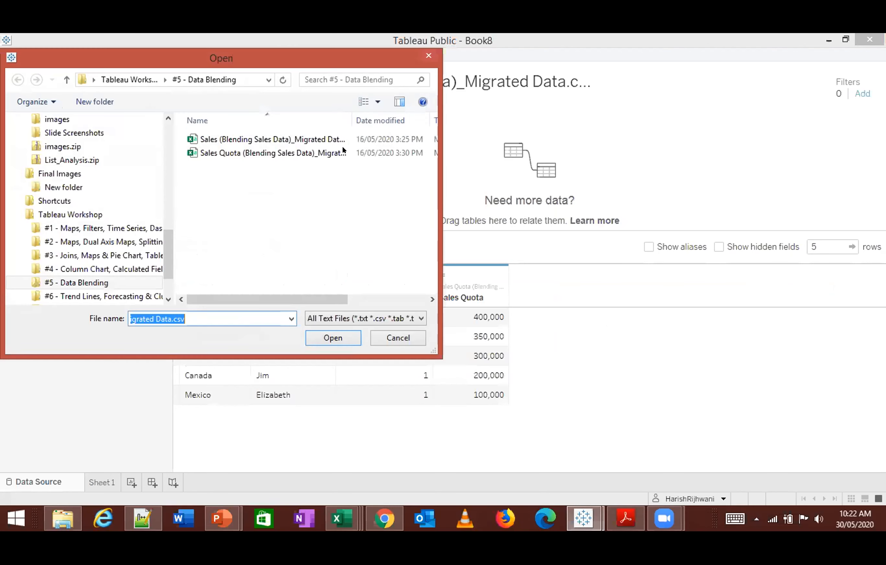
pyautogui.click(428, 55)
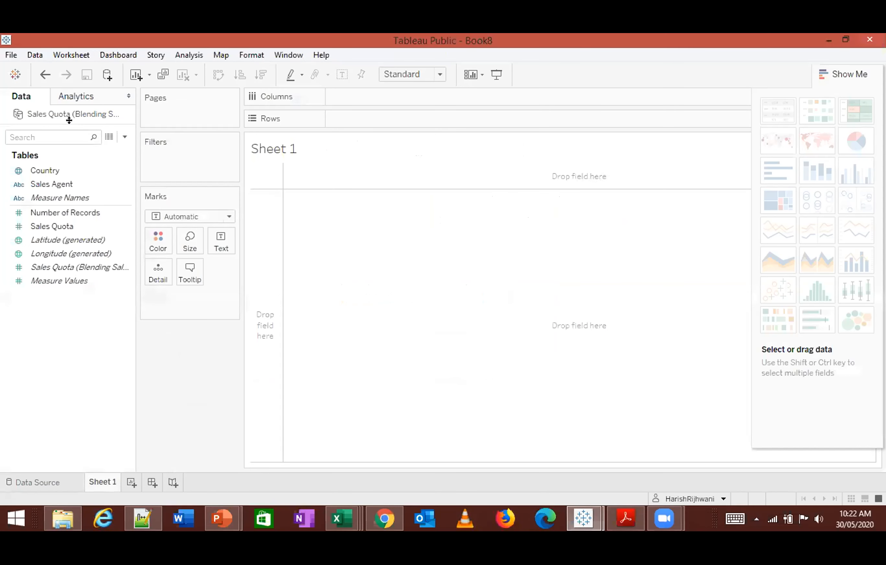
# - Check the Sales Quota and Sales text file connections in the data source view against the source listed on Sheet 1
pyautogui.click(38, 483)
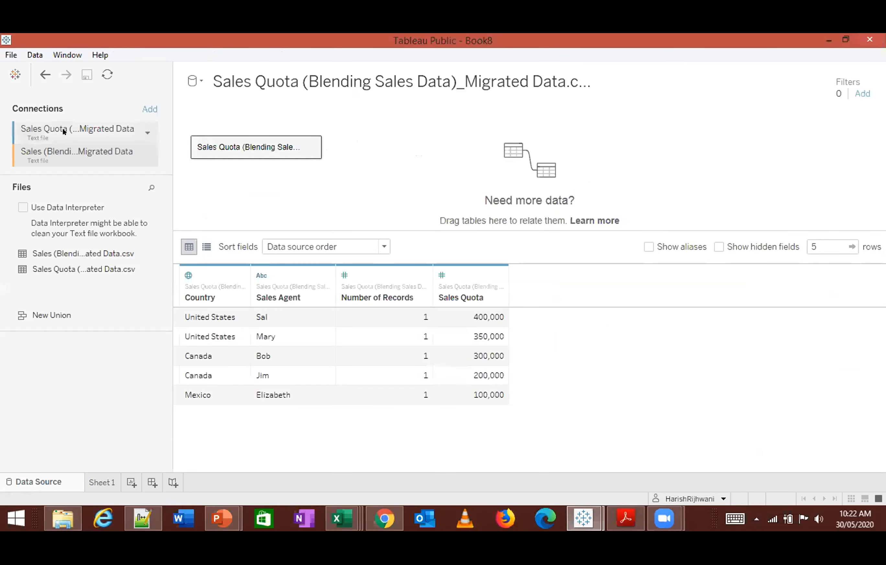
pyautogui.click(102, 482)
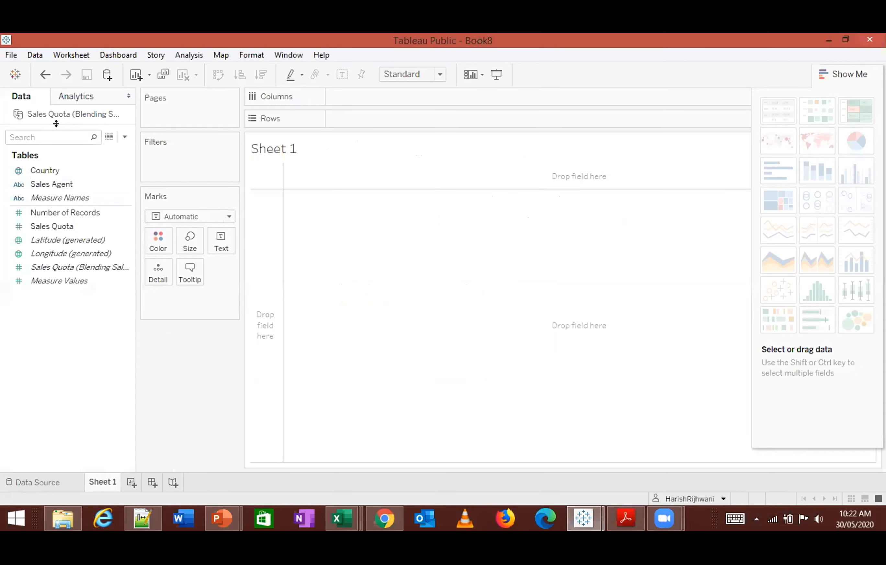
pyautogui.click(41, 483)
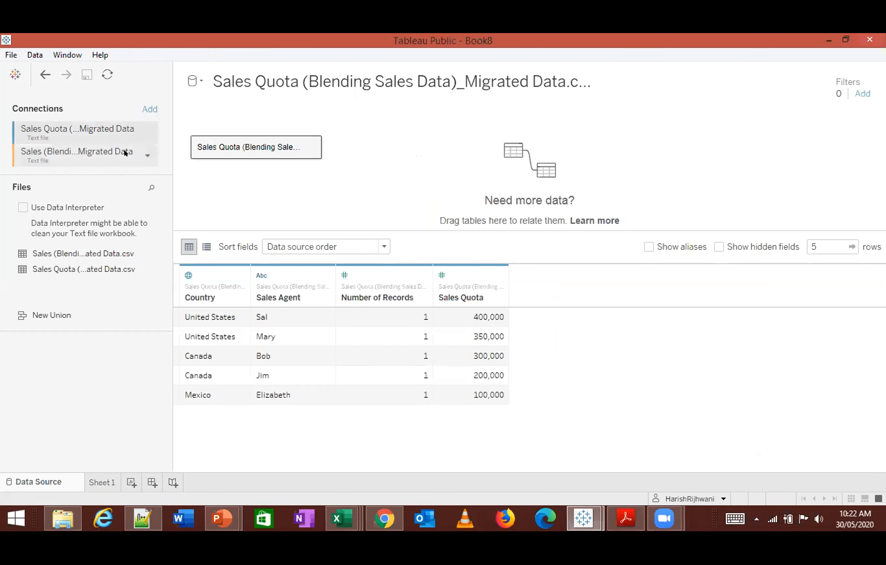
pyautogui.click(149, 109)
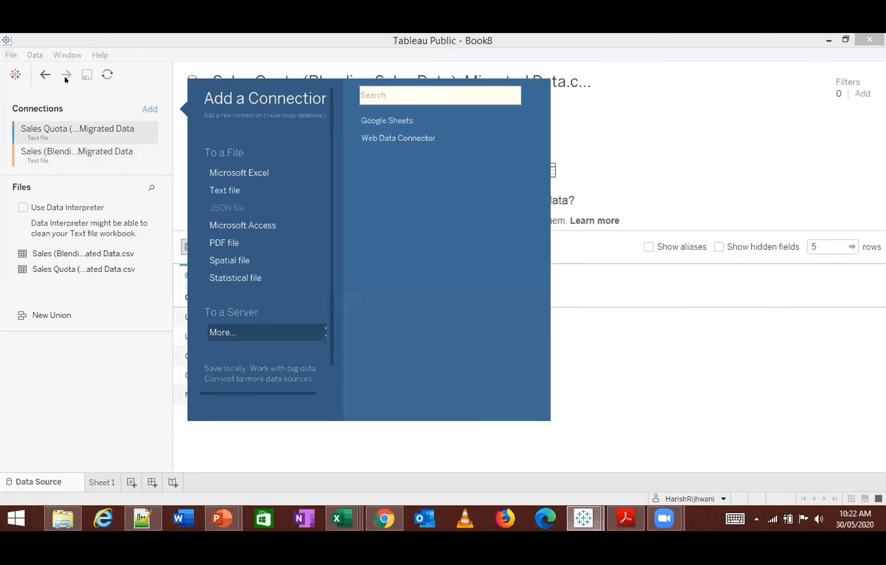
pyautogui.click(52, 56)
# - Switch to File Explorer and open Sales (Blending Sales Data)_Migrated Data.csv from the #5 - Data Blending folder in Excel
pyautogui.click(337, 520)
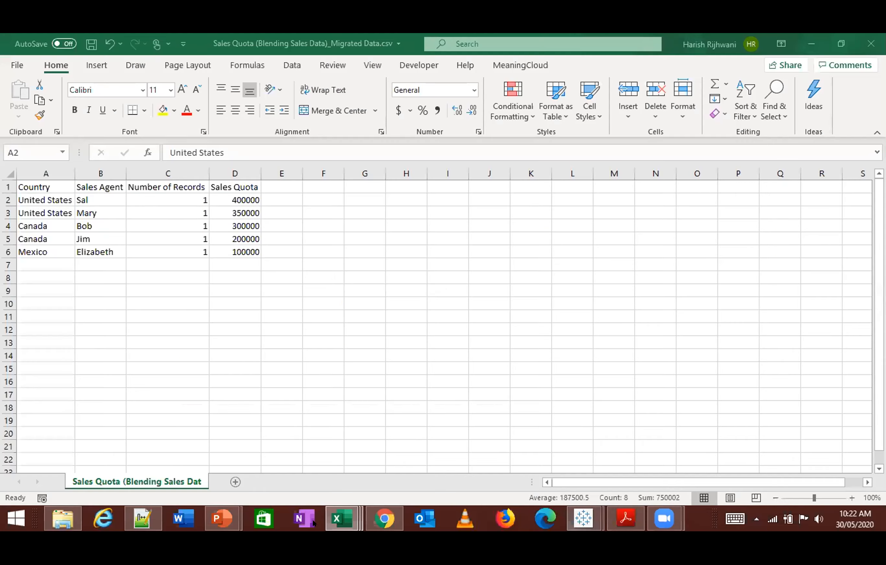
pyautogui.moveTo(342, 520)
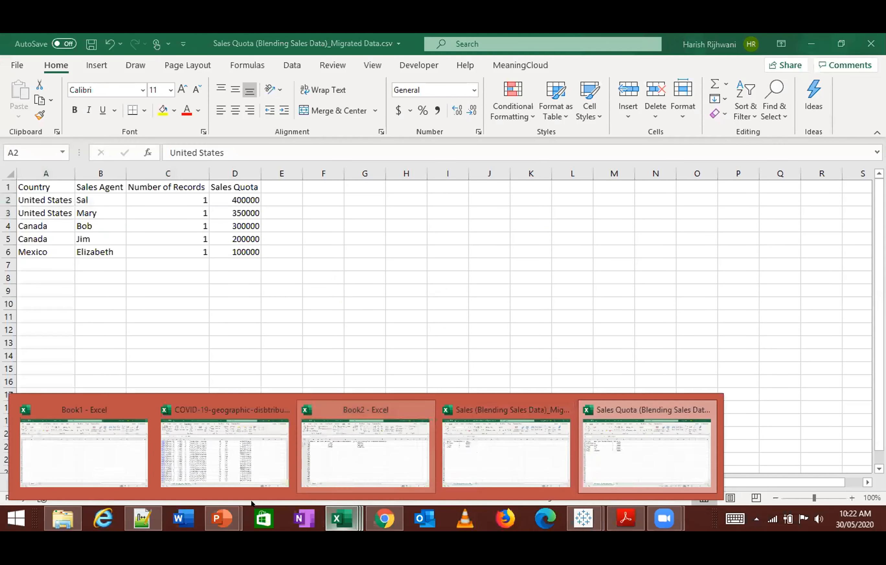
pyautogui.click(62, 518)
pyautogui.click(240, 263)
pyautogui.doubleClick(253, 174)
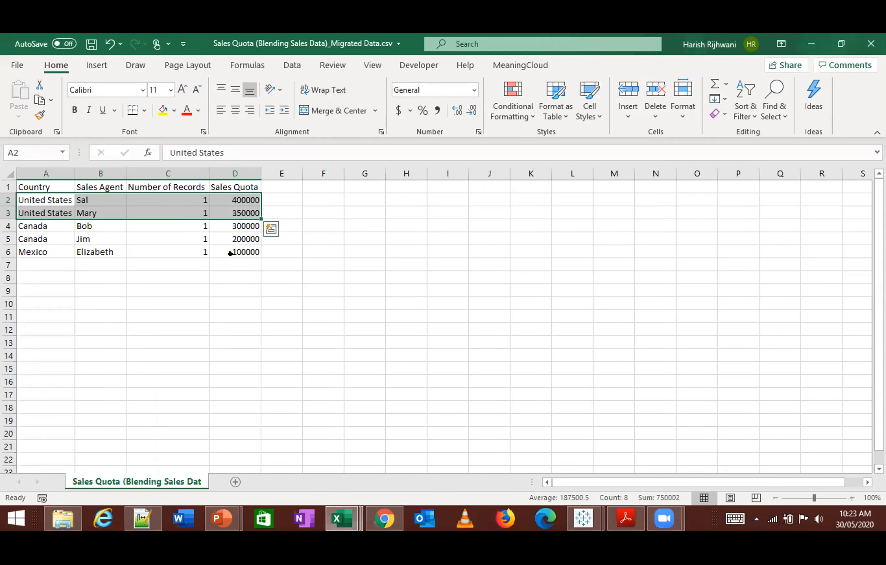
pyautogui.click(230, 254)
# - Save a copy of the Sales CSV as an Excel Workbook (*.xlsx) in the #5 - Data Blending folder
pyautogui.hotkey('alt', 'f')
pyautogui.press('a')
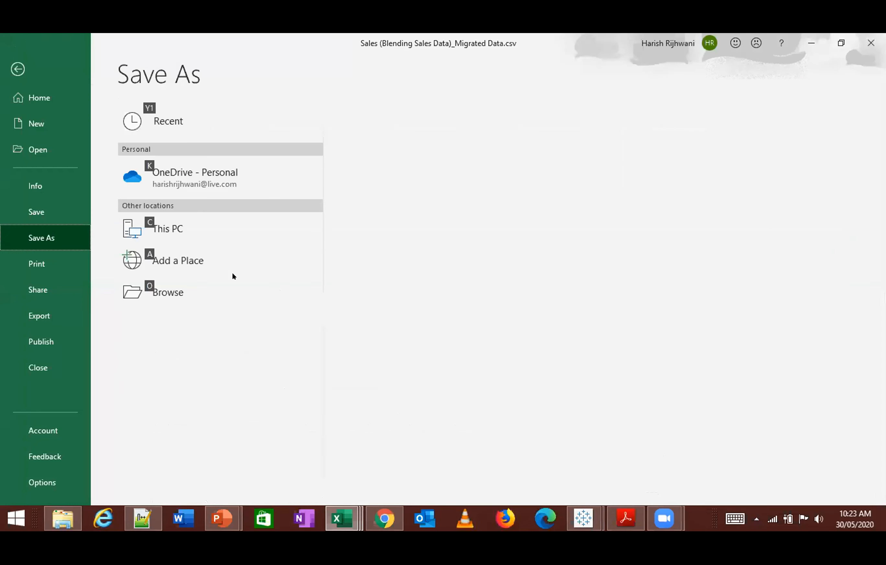
pyautogui.click(384, 147)
pyautogui.click(387, 169)
pyautogui.click(404, 149)
pyautogui.click(406, 161)
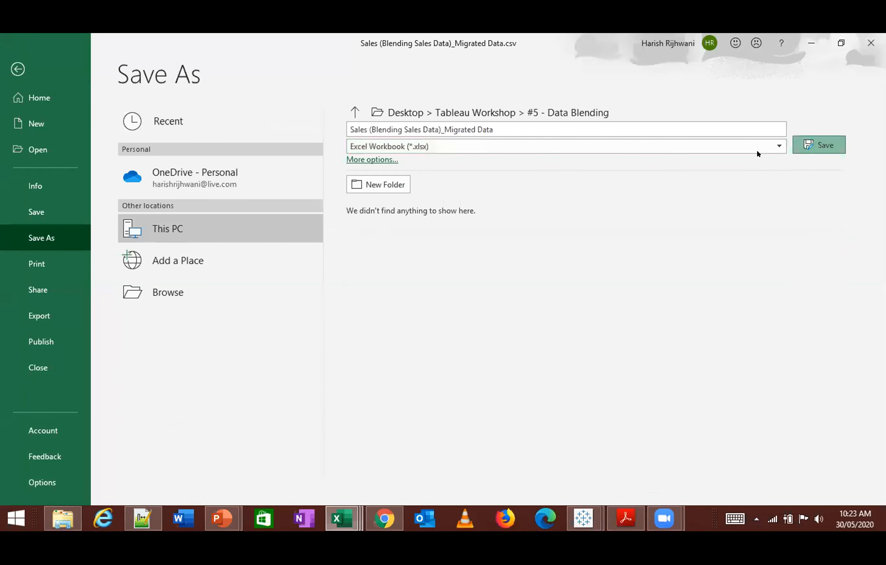
pyautogui.click(819, 145)
pyautogui.click(264, 278)
# - Return to Tableau Public and create a new workbook
pyautogui.hotkey('alt', 'Tab')
pyautogui.hotkey('alt', 'Tab')
pyautogui.hotkey('alt', 'Tab')
pyautogui.hotkey('alt', 'Tab')
pyautogui.hotkey('alt', 'Tab')
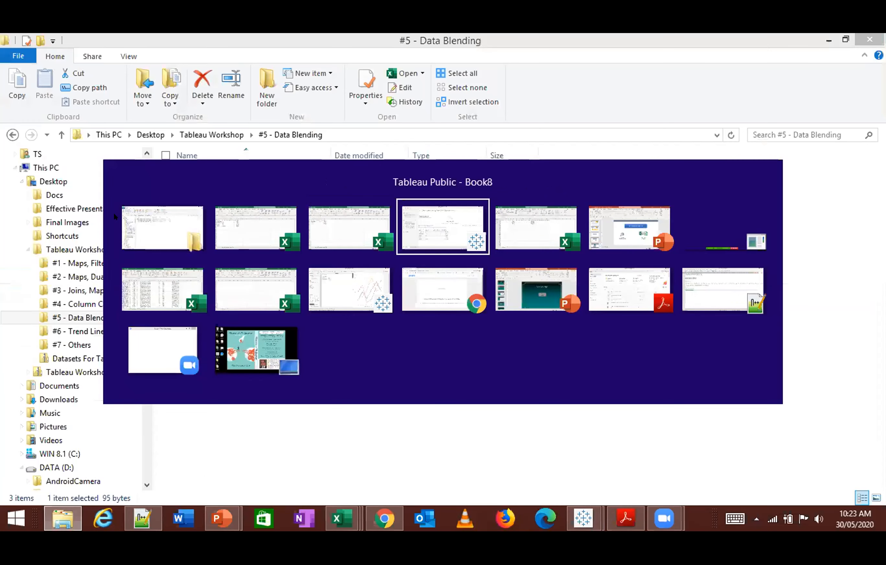
pyautogui.hotkey('ctrl', 'n')
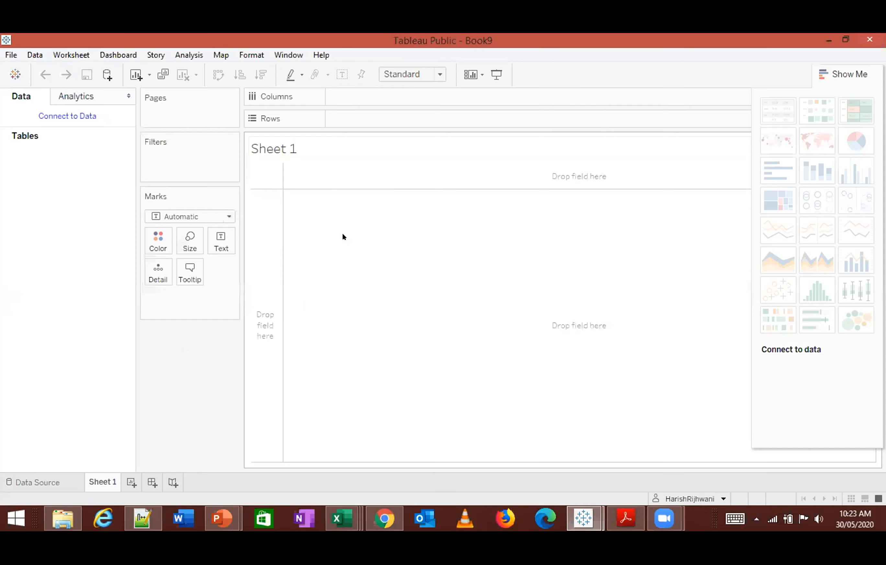
# - Connect to the Excel workbook Sales (Blending Sales Data)_Migrated Data.xlsx, keeping only one copy of its sheet on the canvas
pyautogui.click(90, 115)
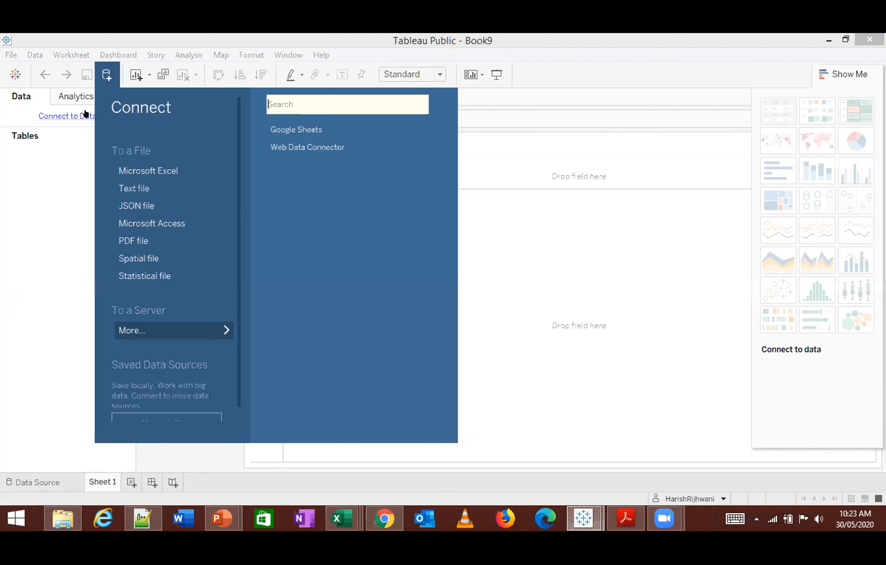
pyautogui.click(140, 170)
pyautogui.click(222, 138)
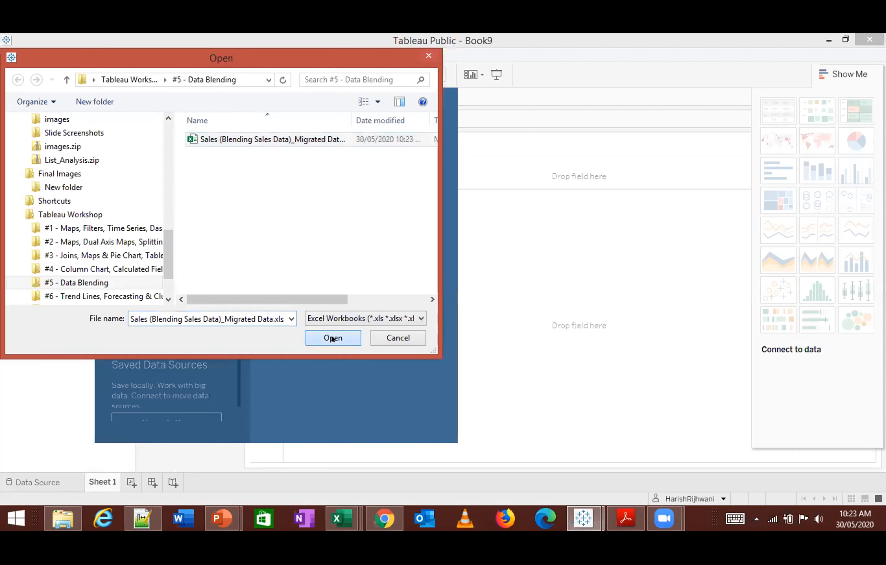
pyautogui.click(333, 338)
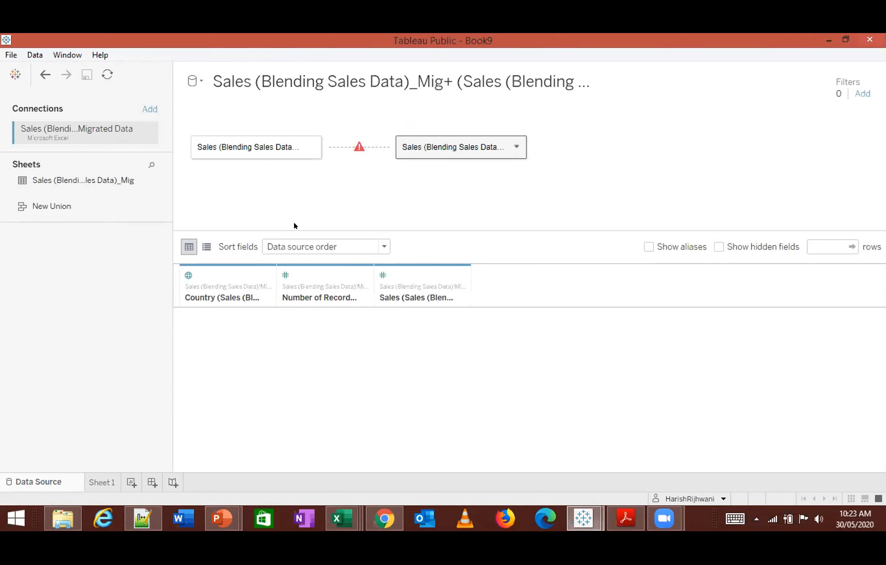
pyautogui.click(588, 125)
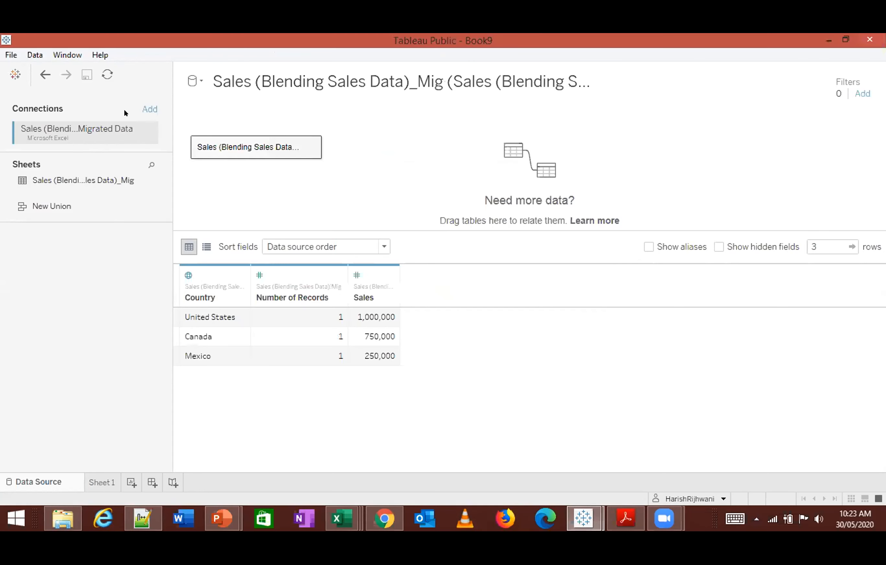
# - Add Sales Quota (Blending Sales Data)_Migrated Data.csv from the #5 - Data Blending folder as a new, separate text file data source
pyautogui.click(36, 55)
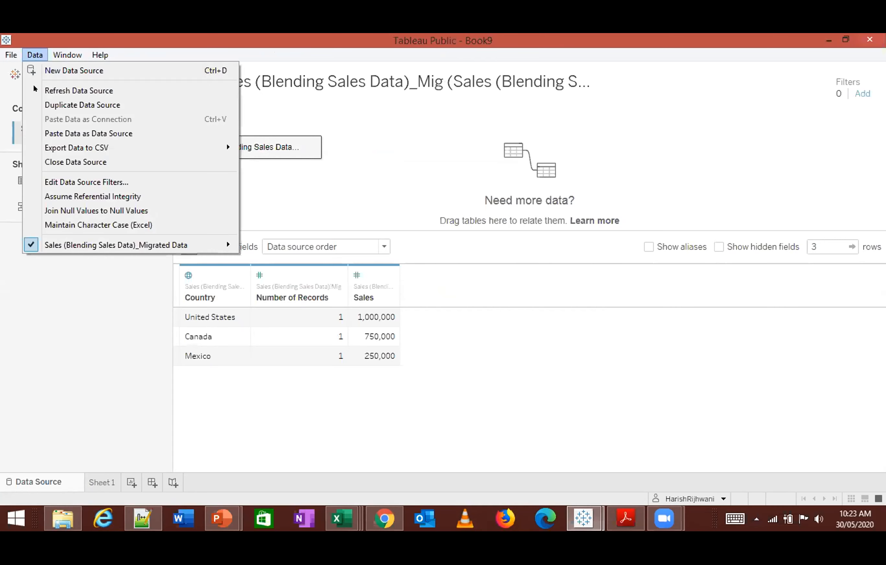
pyautogui.click(22, 336)
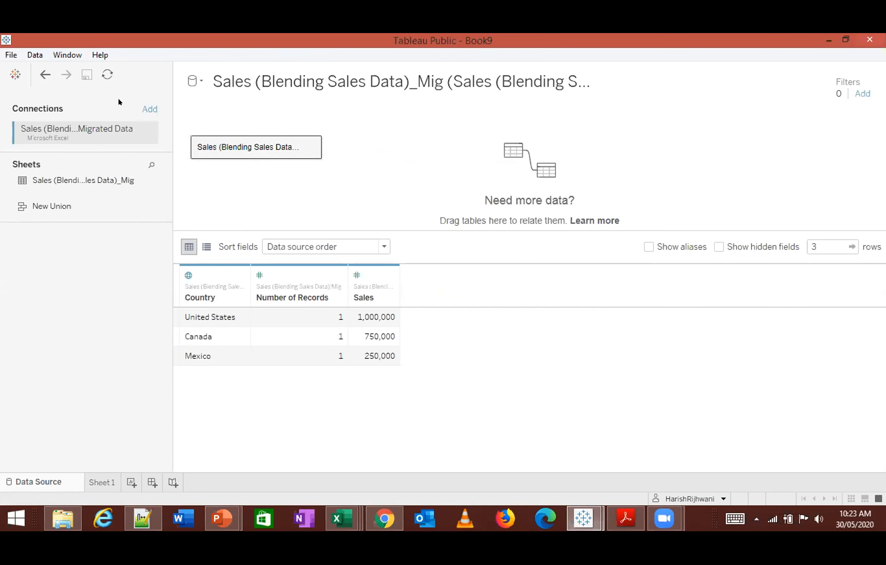
pyautogui.click(34, 55)
pyautogui.click(65, 72)
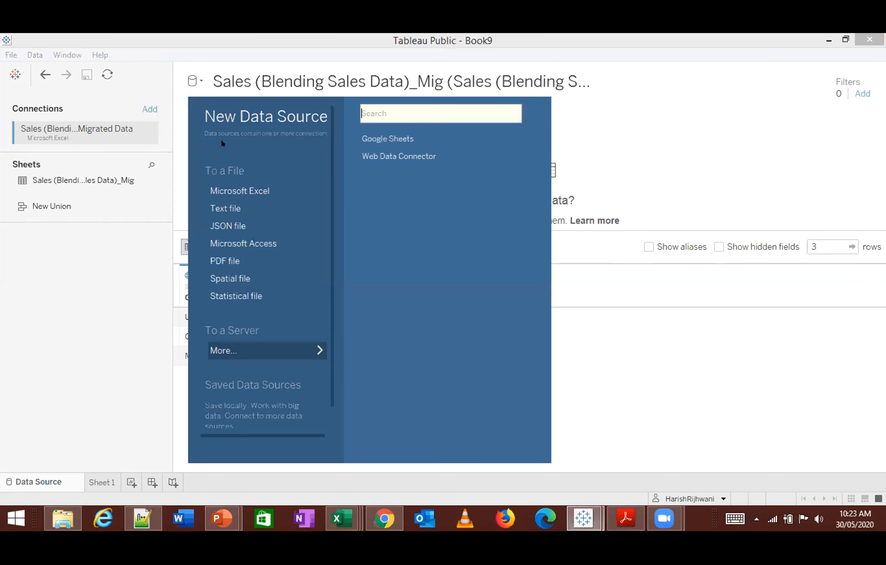
pyautogui.click(262, 203)
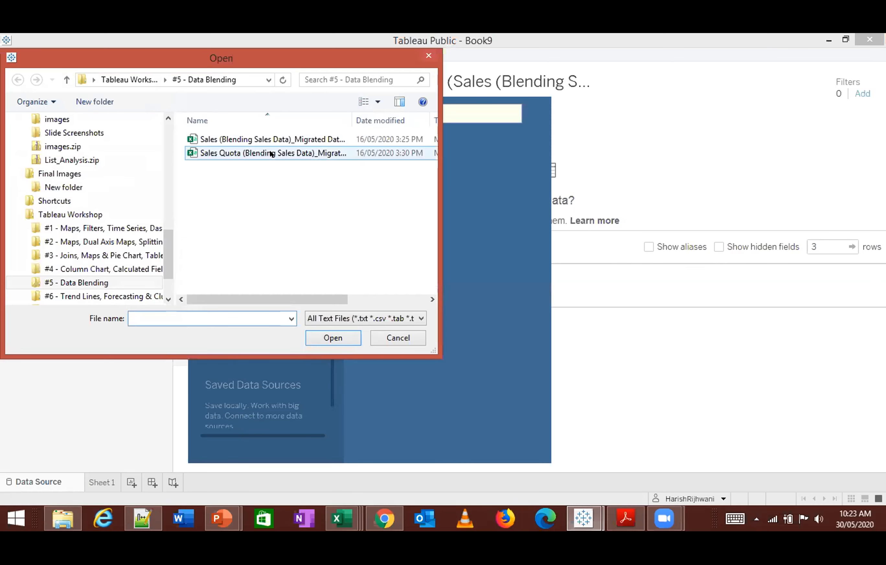
pyautogui.moveTo(291, 69); pyautogui.dragTo(513, 123)
pyautogui.click(470, 207)
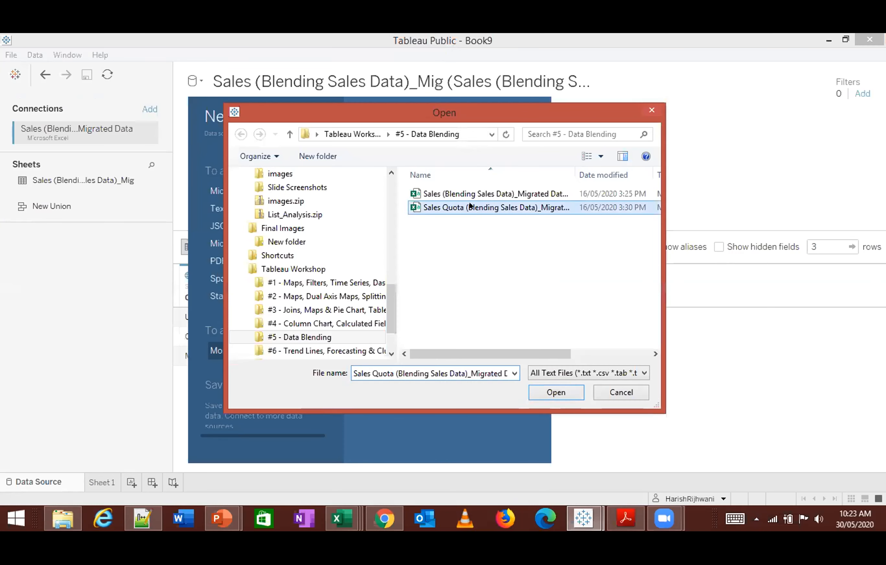
pyautogui.click(541, 392)
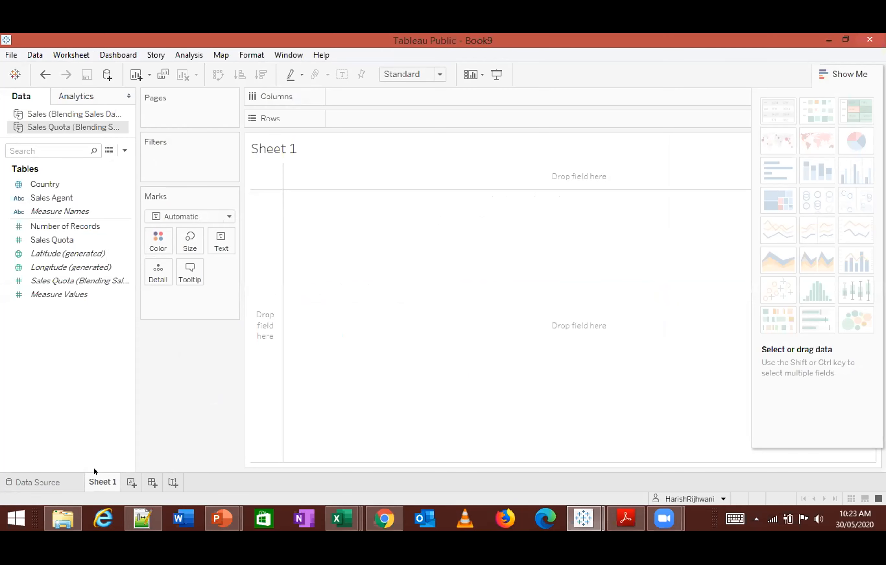
# - Review the Sales Quota data source and compare the fields of the Sales and Sales Quota sources on Sheet 1
pyautogui.click(43, 482)
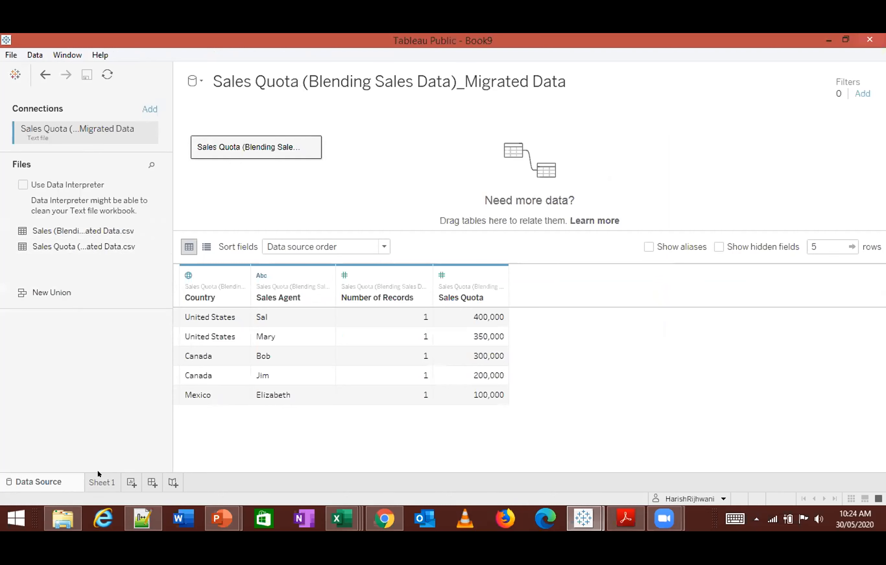
pyautogui.click(102, 482)
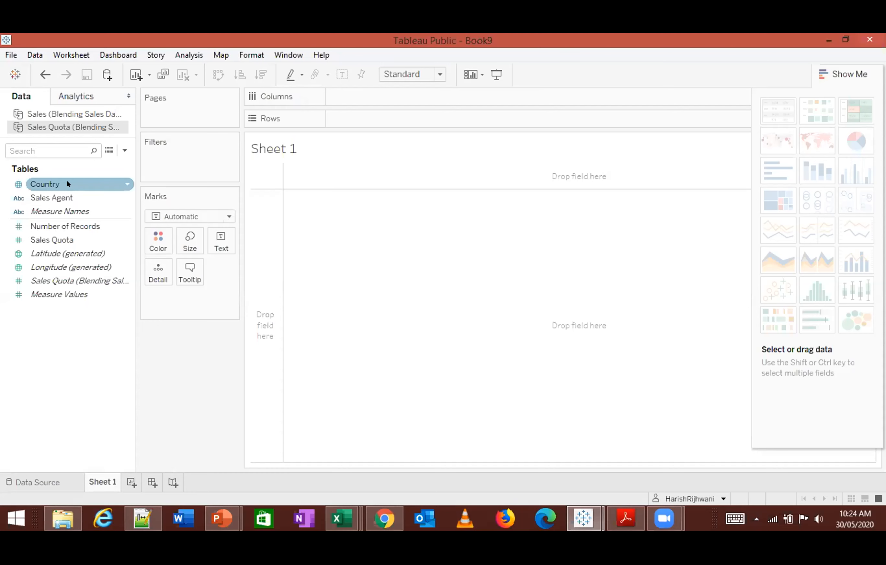
pyautogui.click(57, 482)
pyautogui.click(75, 114)
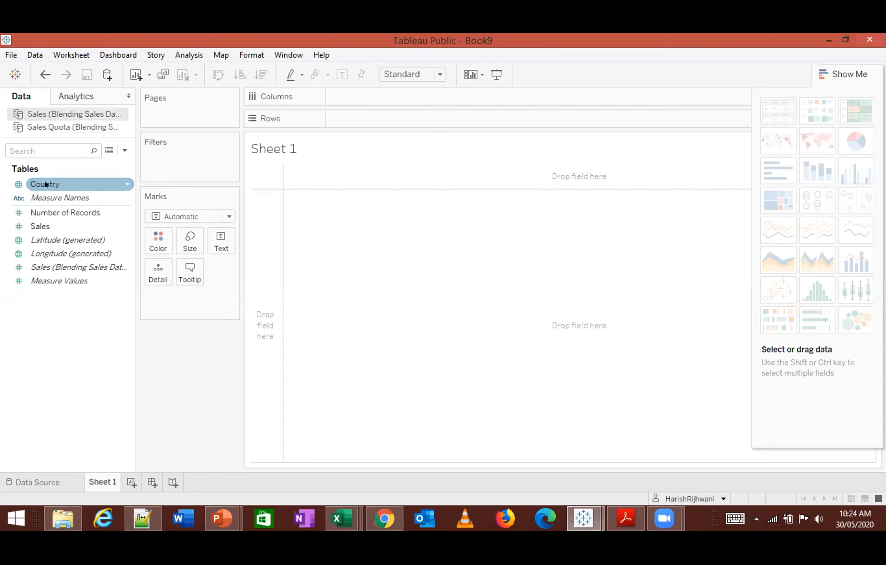
pyautogui.click(67, 126)
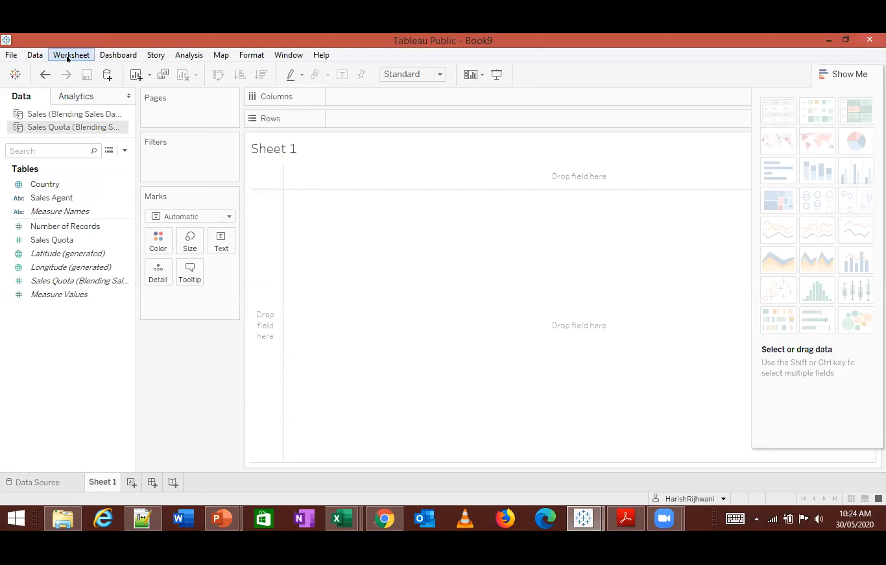
# - Set a custom blend relationship mapping Country to Country, with Sales Quota as the primary source and Sales as the secondary
pyautogui.click(36, 55)
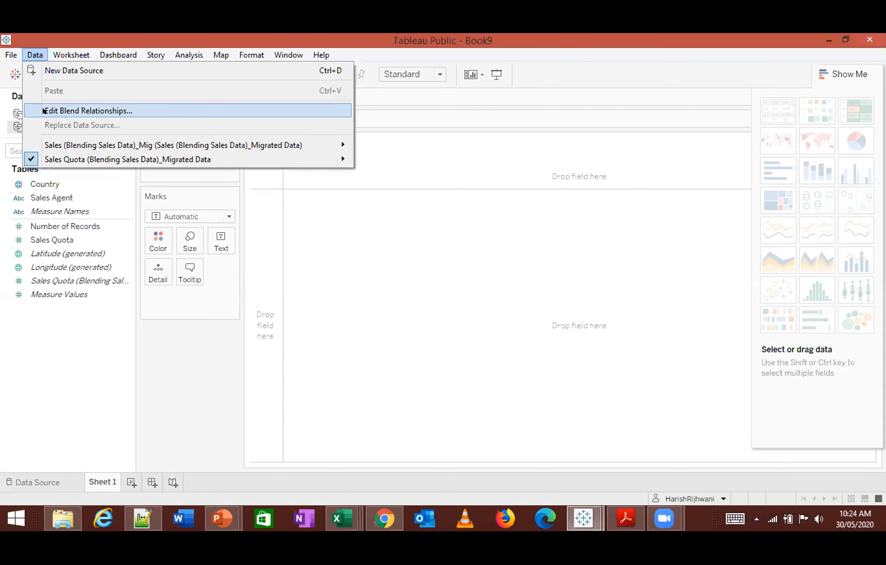
pyautogui.click(86, 111)
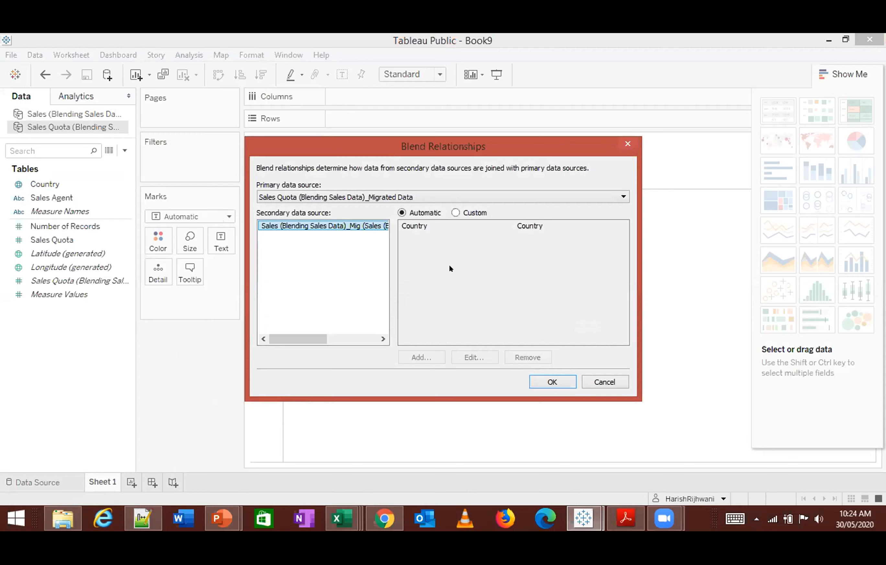
pyautogui.click(457, 213)
pyautogui.click(438, 226)
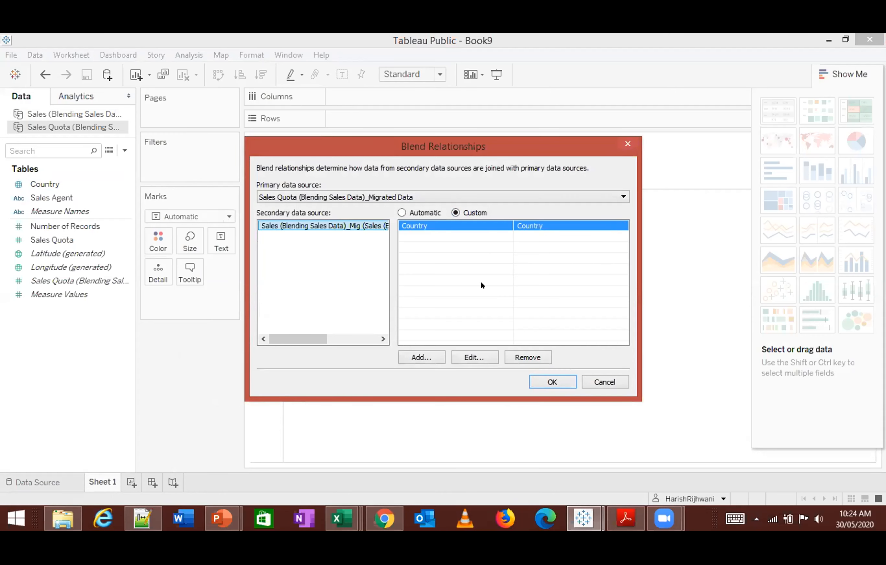
pyautogui.click(474, 357)
pyautogui.click(419, 173)
pyautogui.click(461, 174)
pyautogui.click(537, 406)
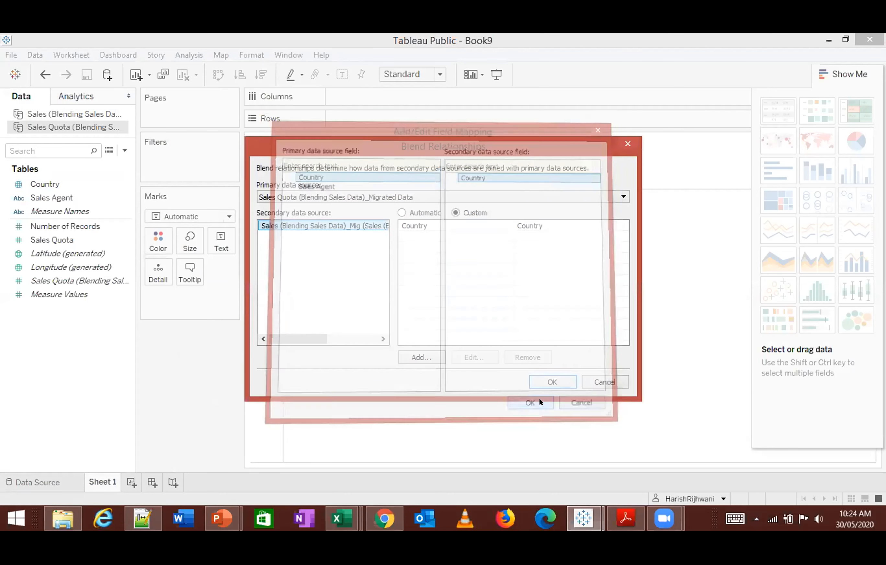
pyautogui.click(551, 382)
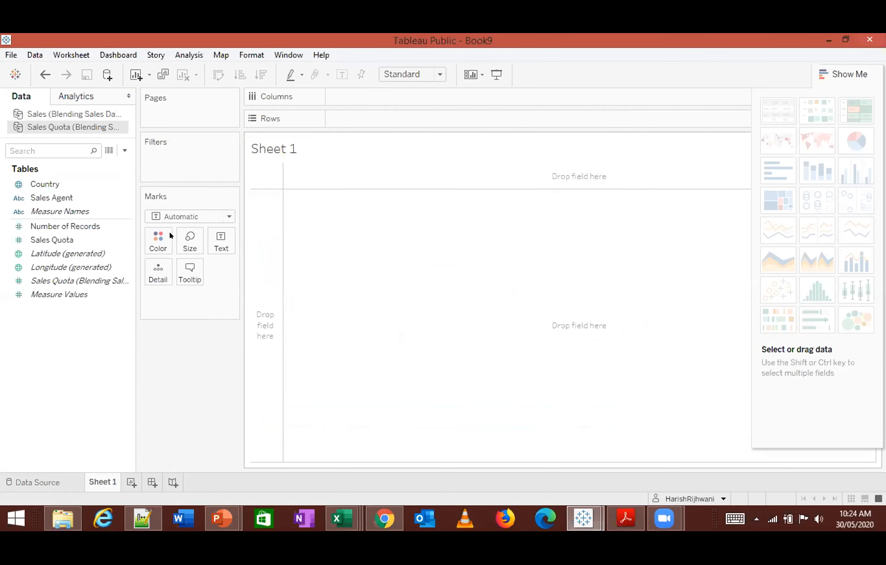
# - Build a text table on Sheet 1 with Country from Sales Quota as rows and Number of Records from Sales as values
pyautogui.click(74, 212)
pyautogui.click(54, 183)
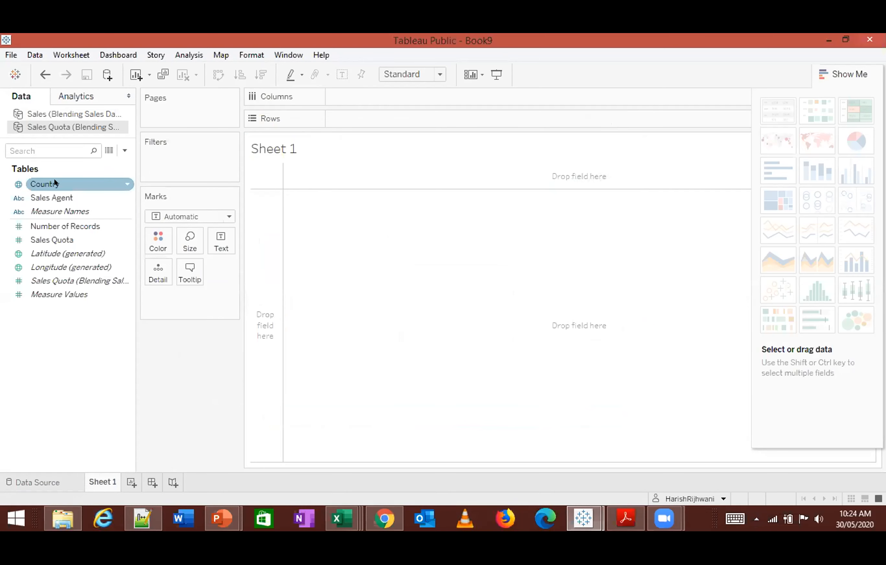
pyautogui.doubleClick(55, 183)
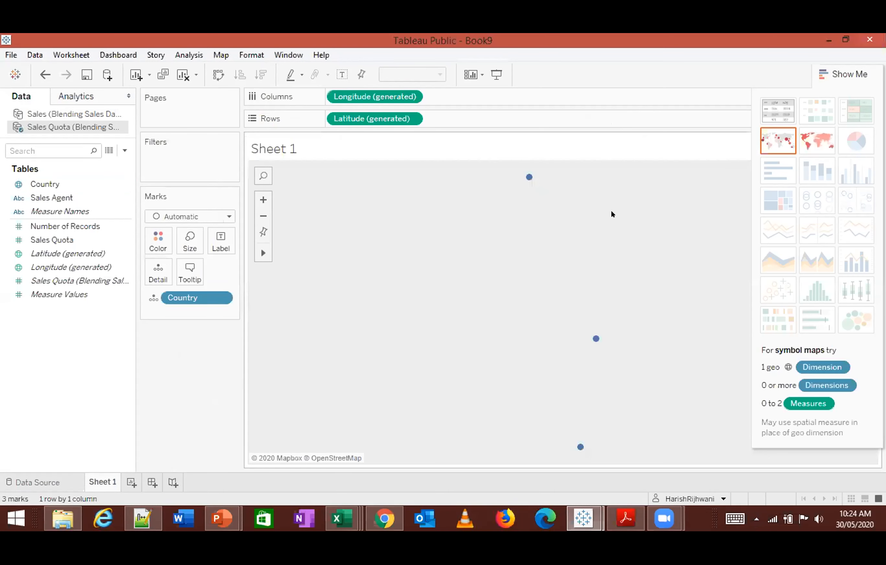
pyautogui.click(780, 111)
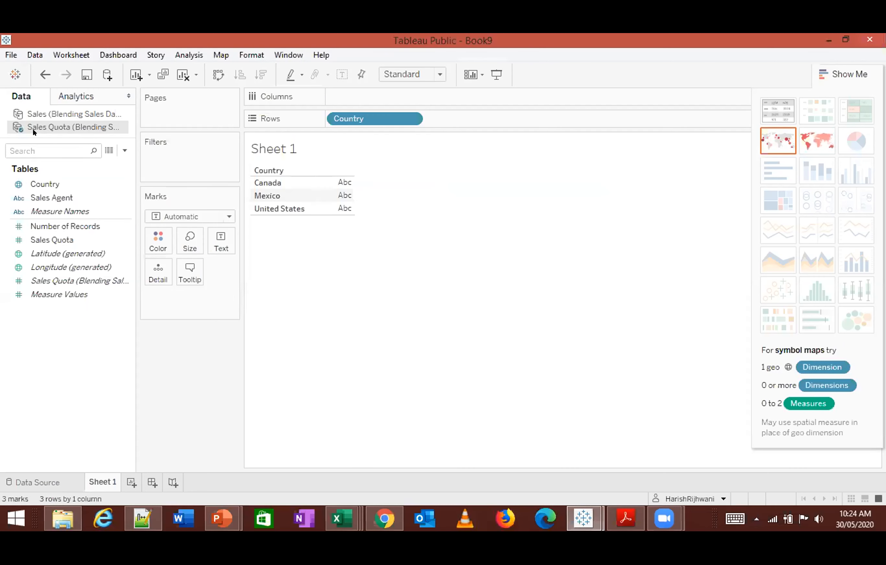
pyautogui.click(43, 111)
pyautogui.doubleClick(54, 213)
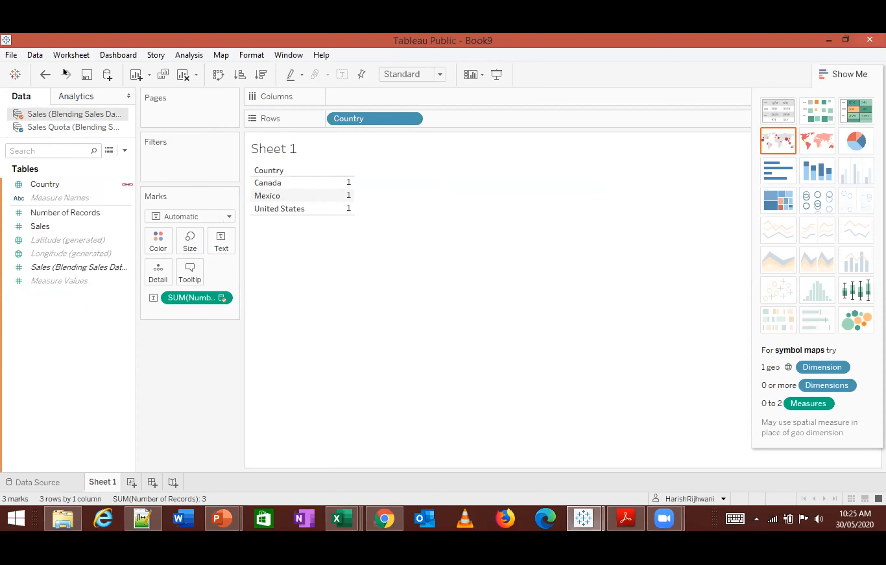
# - Review the custom blend relationship between the Sales Quota and Sales data sources without changing it
pyautogui.click(34, 54)
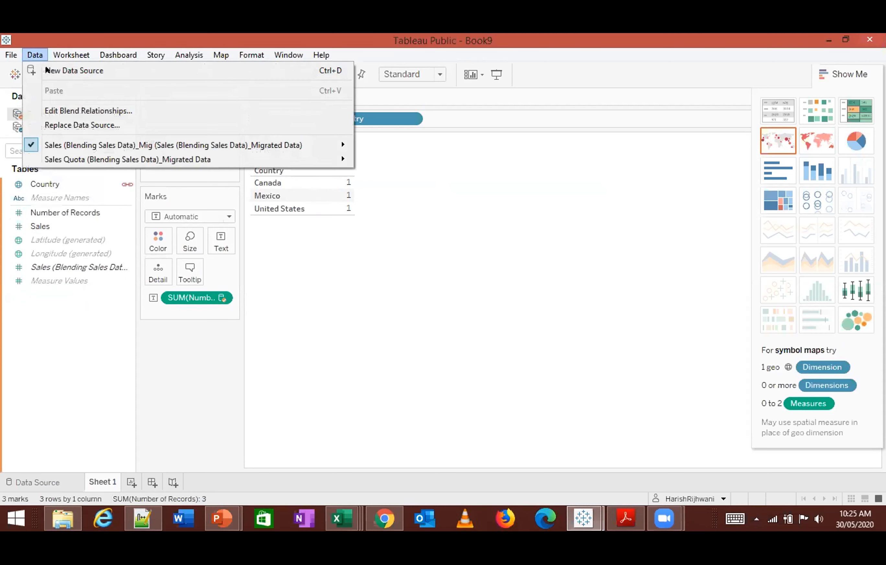
pyautogui.click(73, 110)
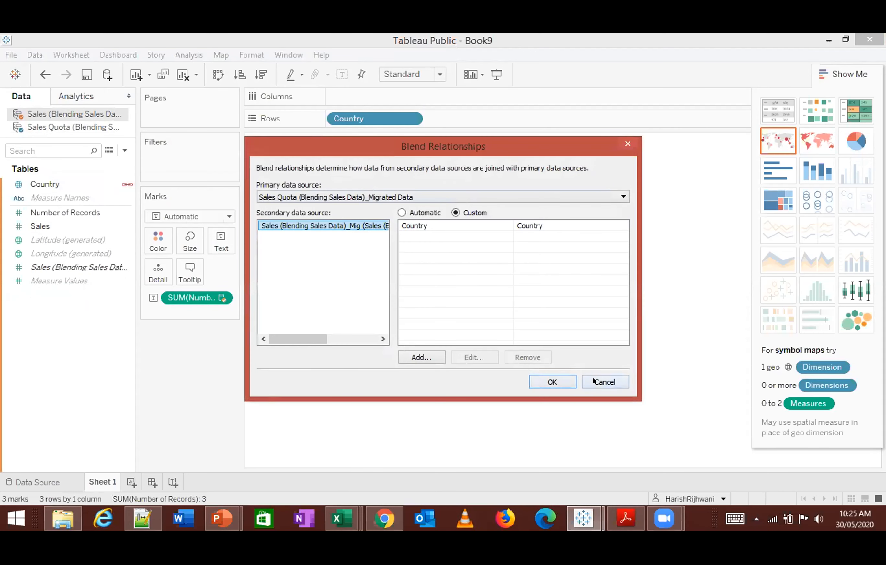
pyautogui.click(593, 380)
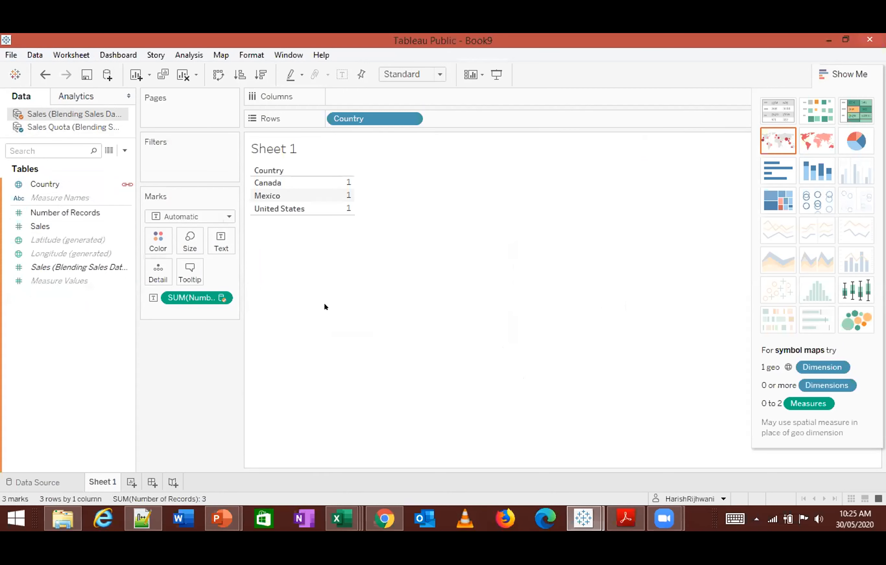
# - Switch to the Book7 workbook to look over its Sheet 1 and data source, and return to Book9
pyautogui.click(584, 519)
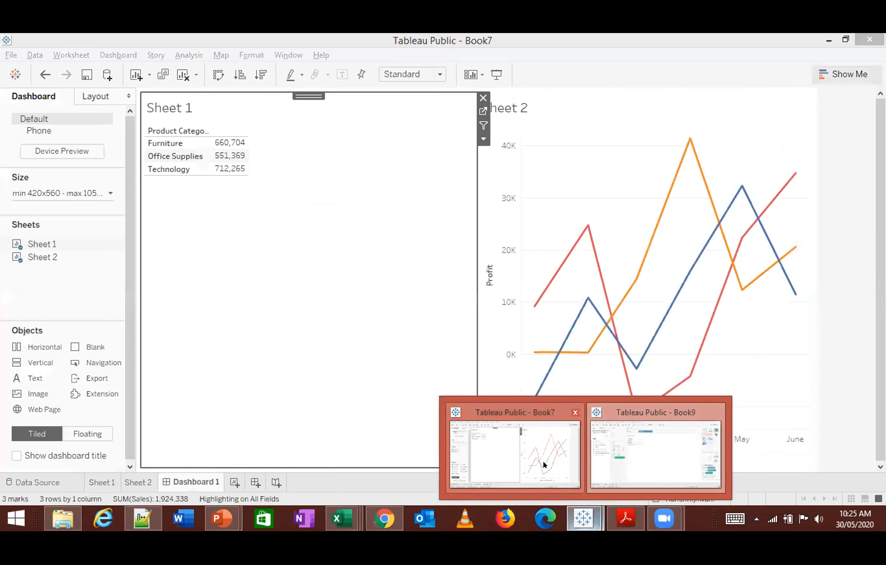
pyautogui.click(545, 465)
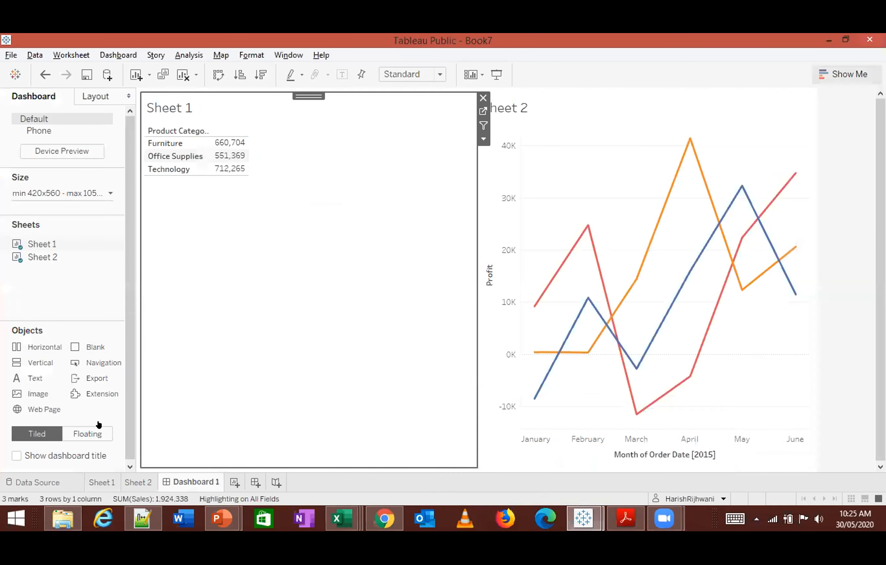
pyautogui.click(99, 482)
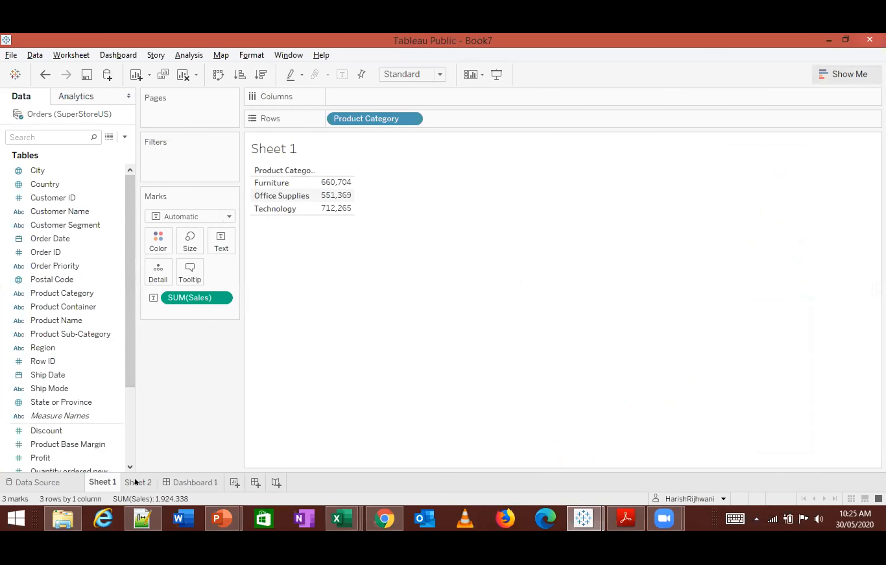
pyautogui.click(38, 482)
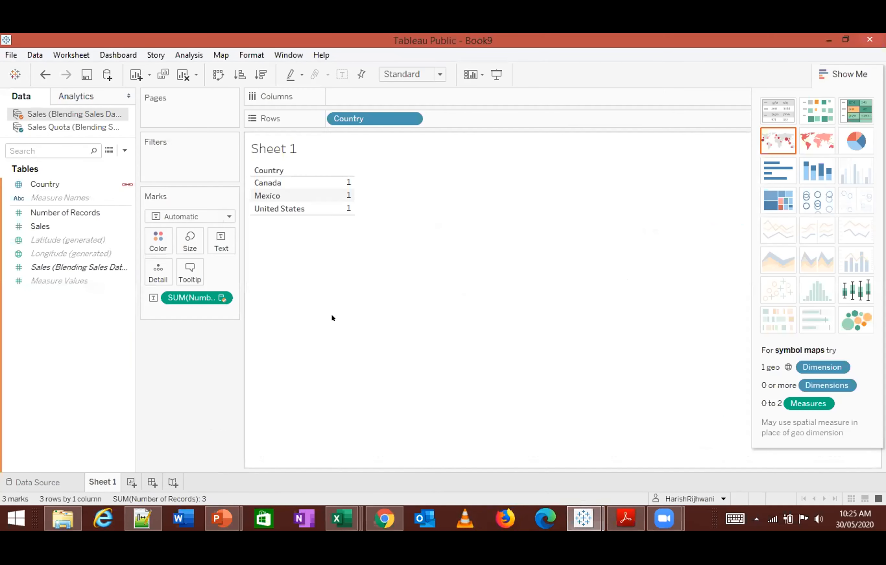
pyautogui.click(126, 267)
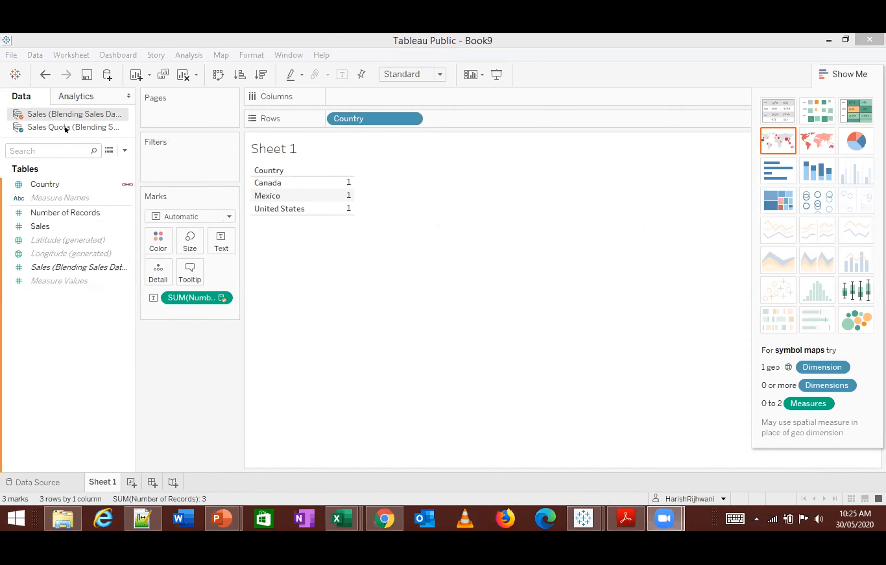
# - Add Sales Quota from the Sales Quota source to the Sheet 1 table and remove Number of Records from it
pyautogui.click(73, 123)
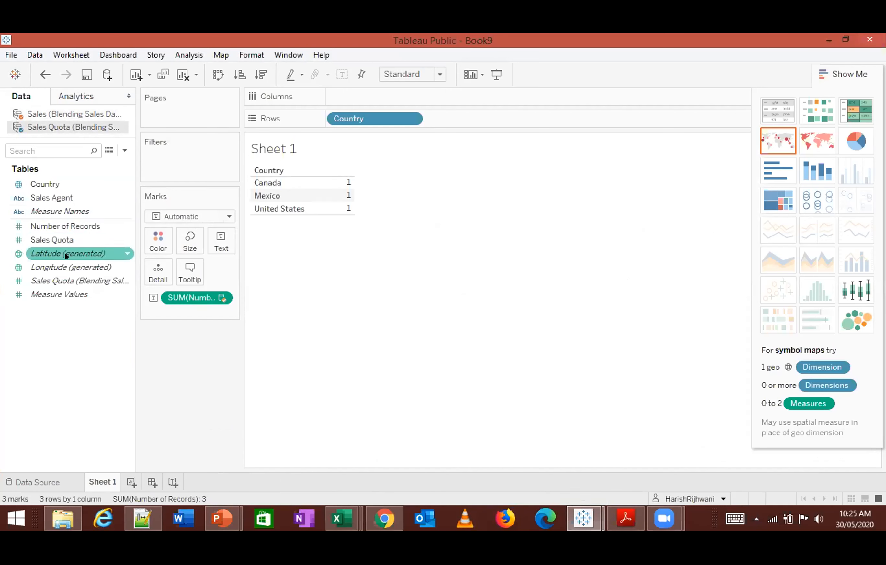
pyautogui.click(56, 241)
pyautogui.moveTo(56, 241); pyautogui.dragTo(277, 223)
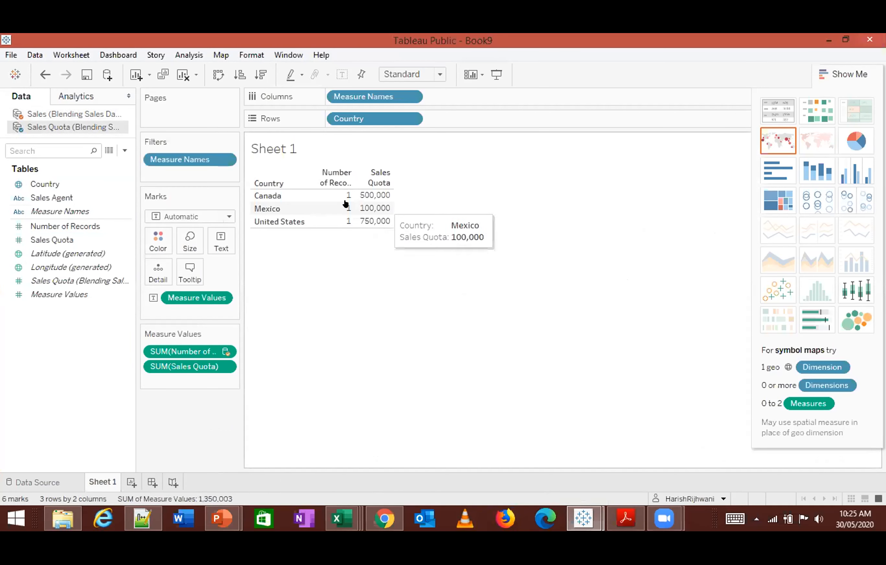
pyautogui.moveTo(202, 352); pyautogui.dragTo(96, 393)
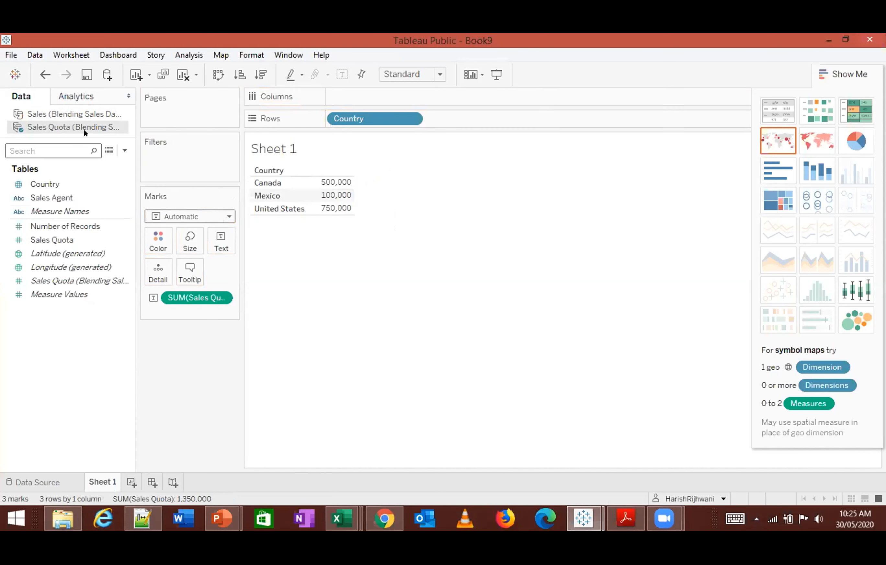
# - Add Sales from the Sales data source to the Country table on Sheet 1
pyautogui.click(76, 114)
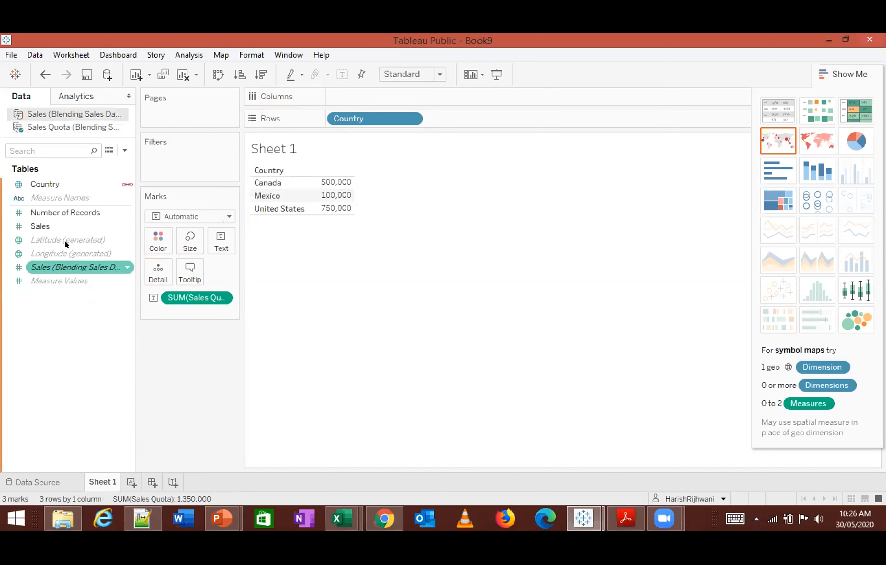
pyautogui.doubleClick(77, 226)
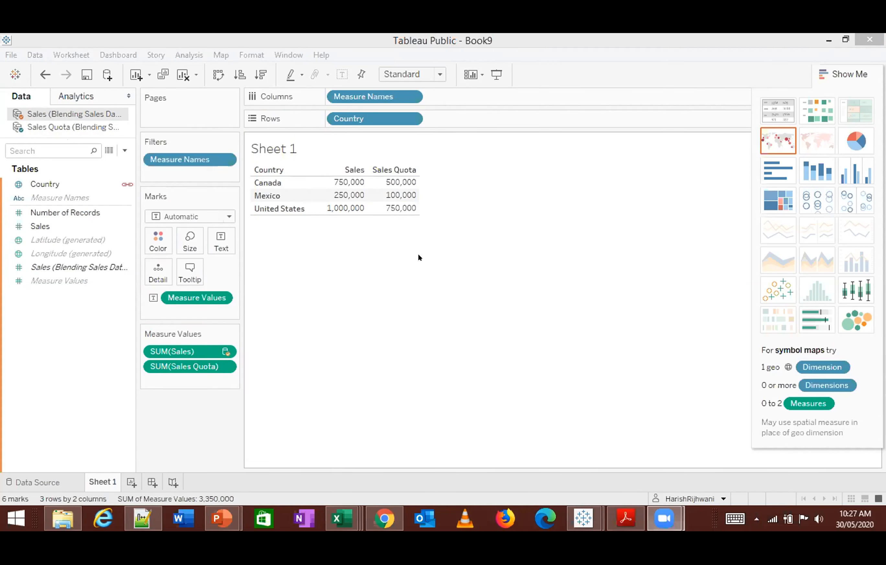
pyautogui.click(415, 267)
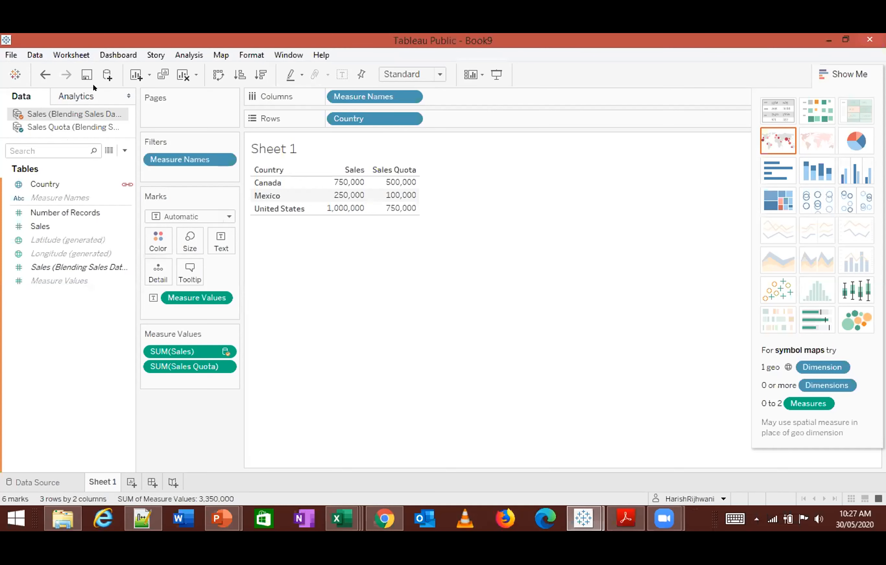
# - Create a new workbook and maximize its window
pyautogui.click(10, 55)
pyautogui.moveTo(25, 59)
pyautogui.click(24, 79)
pyautogui.press('Escape')
pyautogui.click(20, 56)
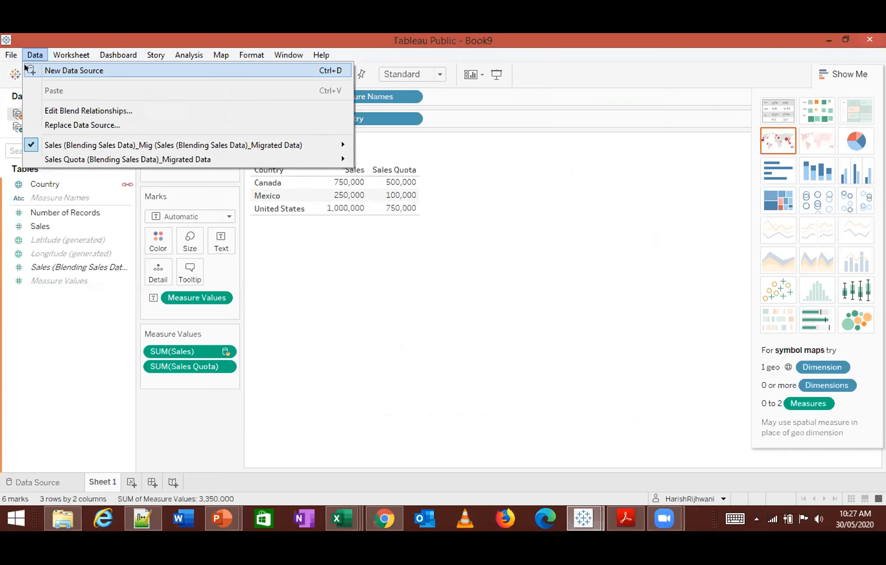
pyautogui.click(14, 75)
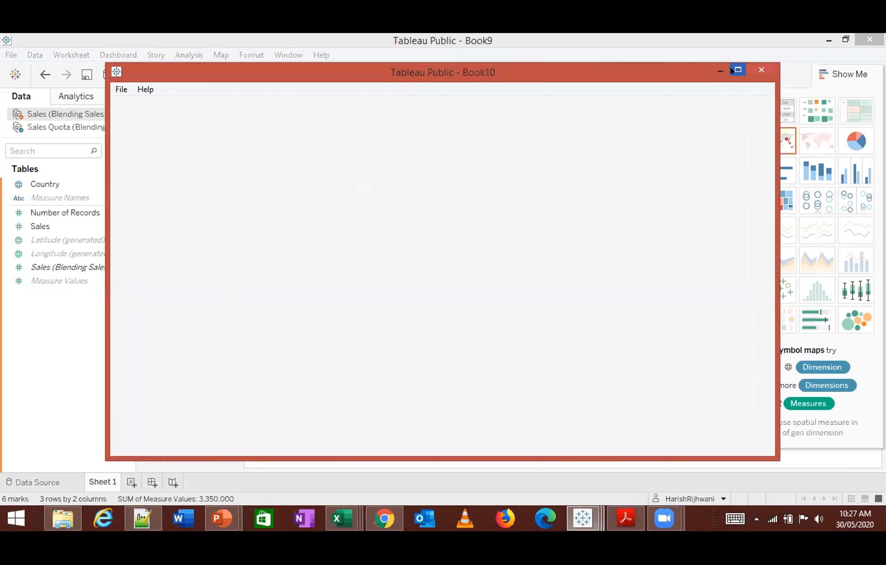
pyautogui.click(738, 70)
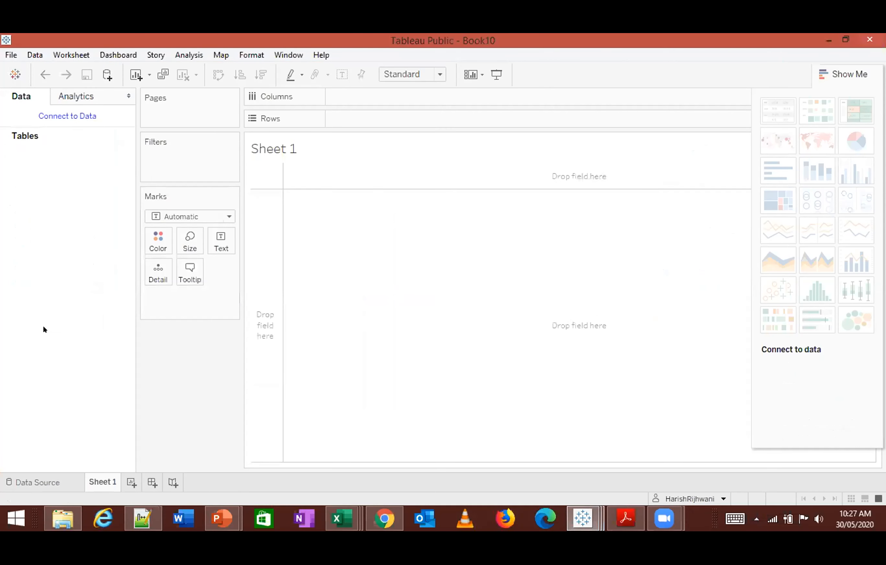
# - Connect the new workbook to the Excel file Sales (Blending Sales Data)_Migrated Data from the #5 - Data Blending folder
pyautogui.click(33, 477)
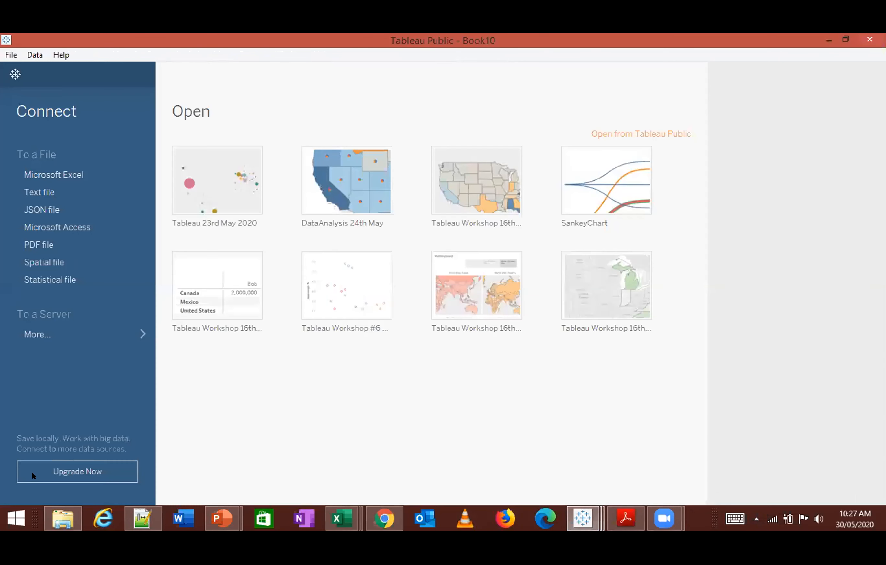
pyautogui.click(56, 174)
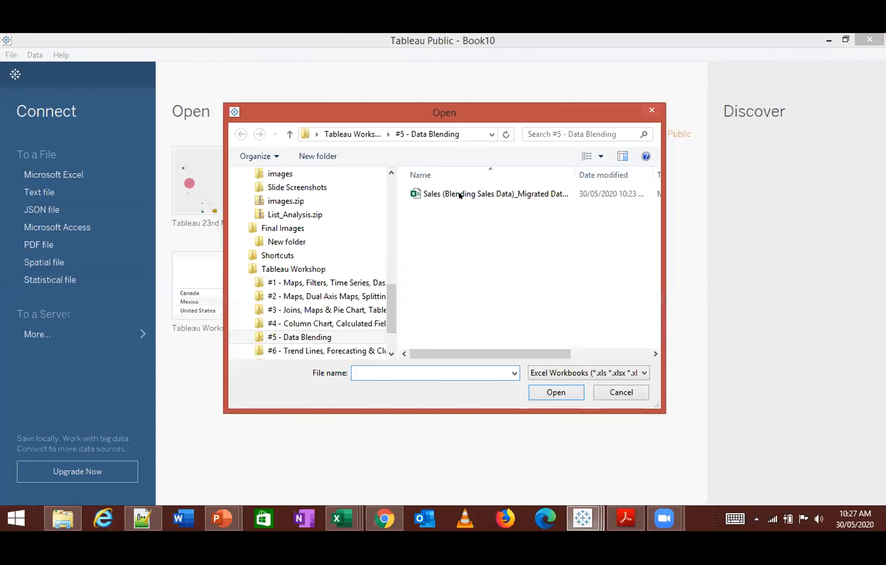
pyautogui.click(460, 193)
pyautogui.click(555, 392)
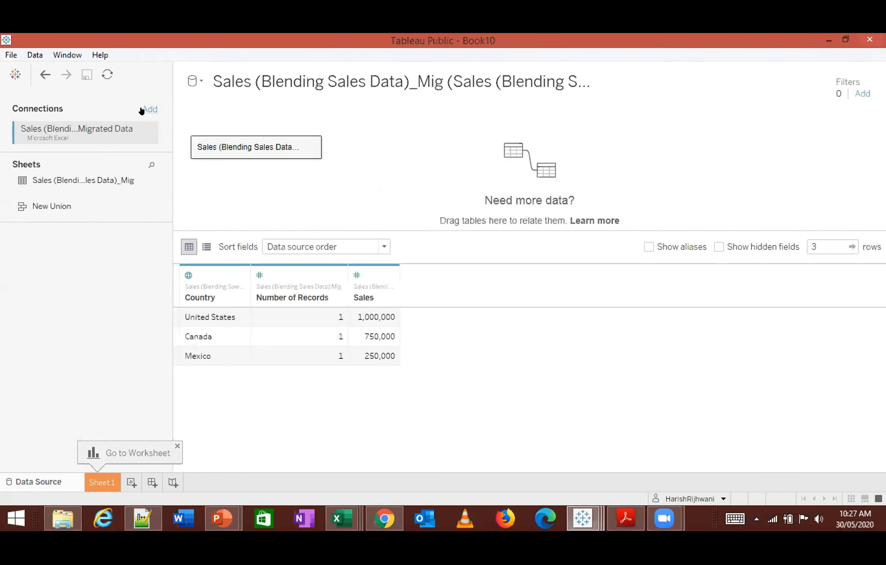
# - Add the text file Sales Quota (Blending Sales Data)_Migrated Data from the #5 - Data Blending folder as a separate new data source
pyautogui.click(35, 54)
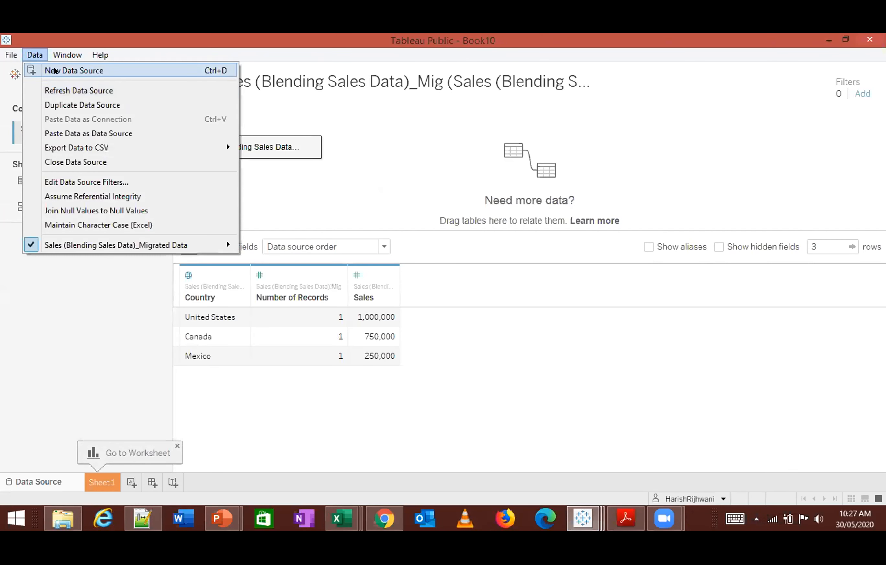
pyautogui.click(54, 70)
pyautogui.click(251, 207)
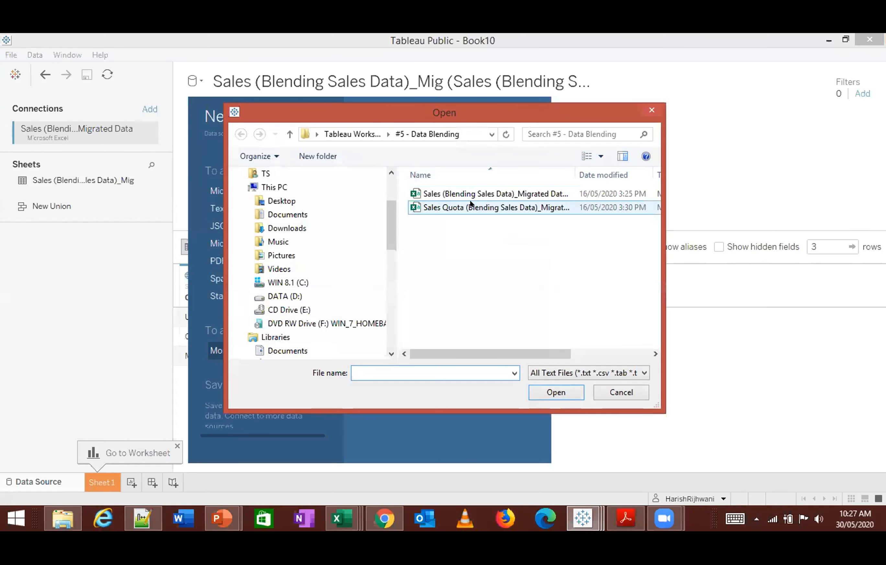
pyautogui.click(471, 205)
pyautogui.click(556, 392)
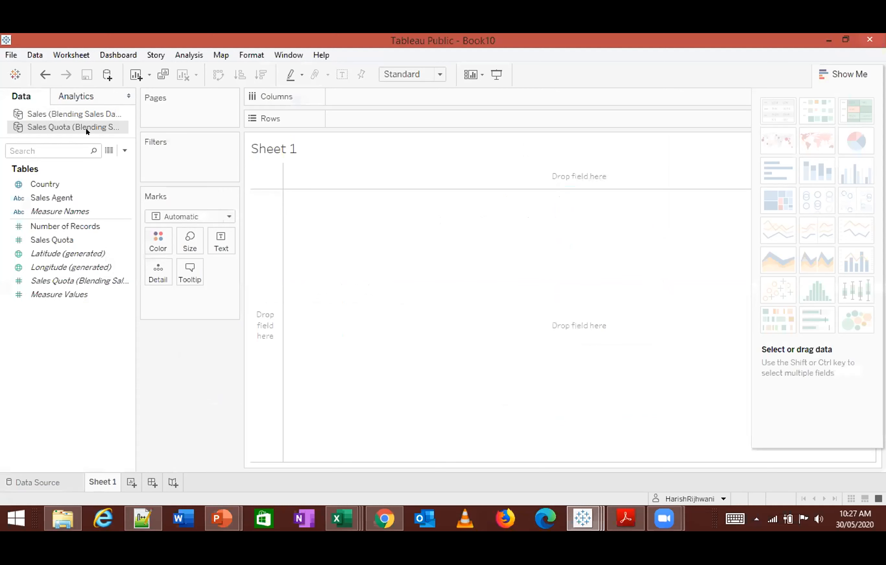
# - Compare the fields of both sources on Sheet 1 and build a text table of Sales by Country from the Sales source
pyautogui.click(85, 112)
pyautogui.click(85, 128)
pyautogui.click(76, 118)
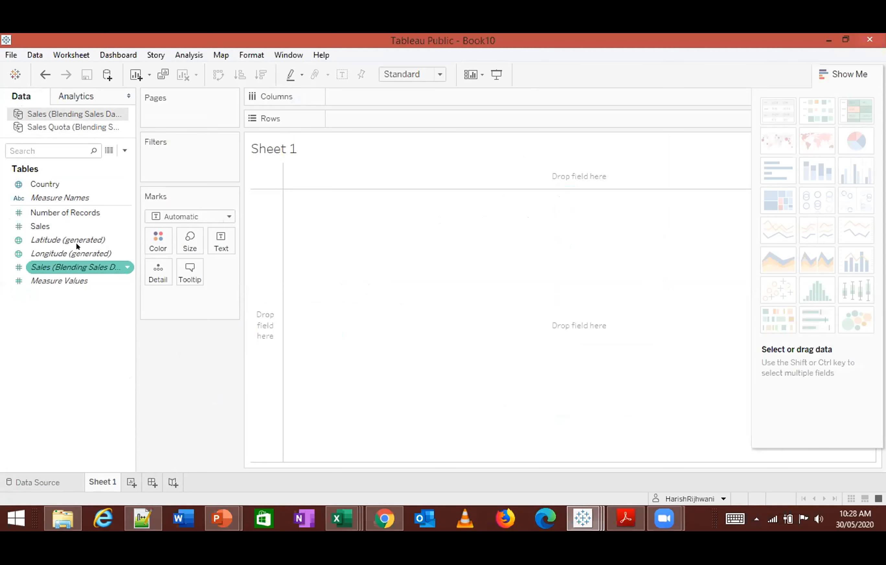
pyautogui.click(67, 129)
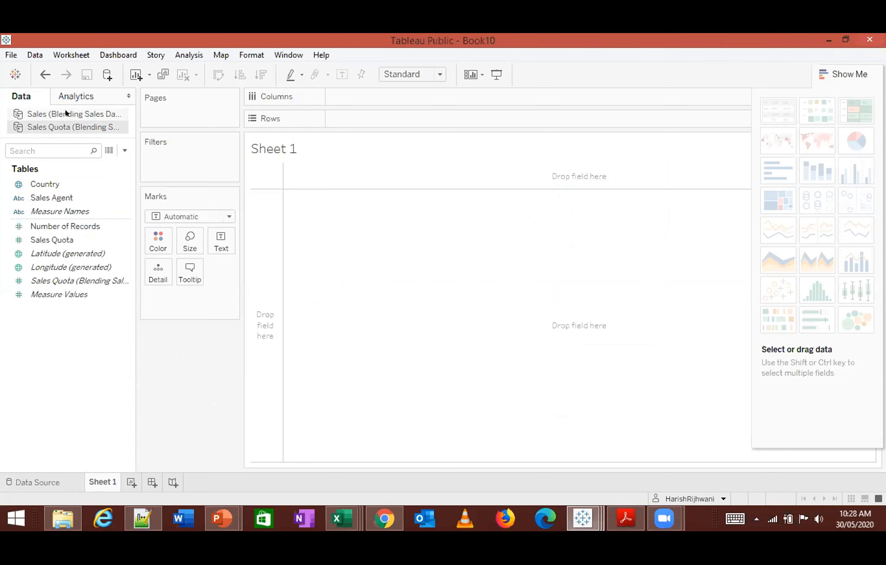
pyautogui.click(65, 113)
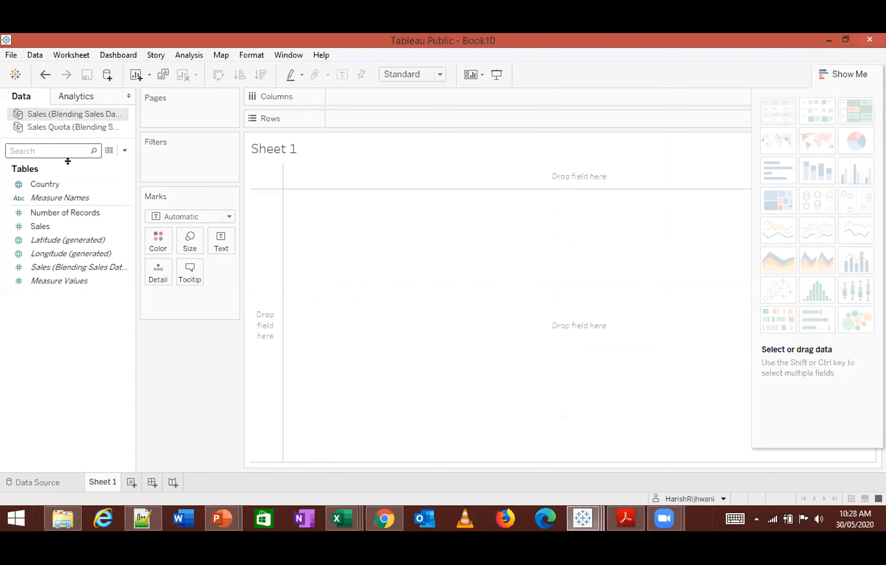
pyautogui.click(44, 183)
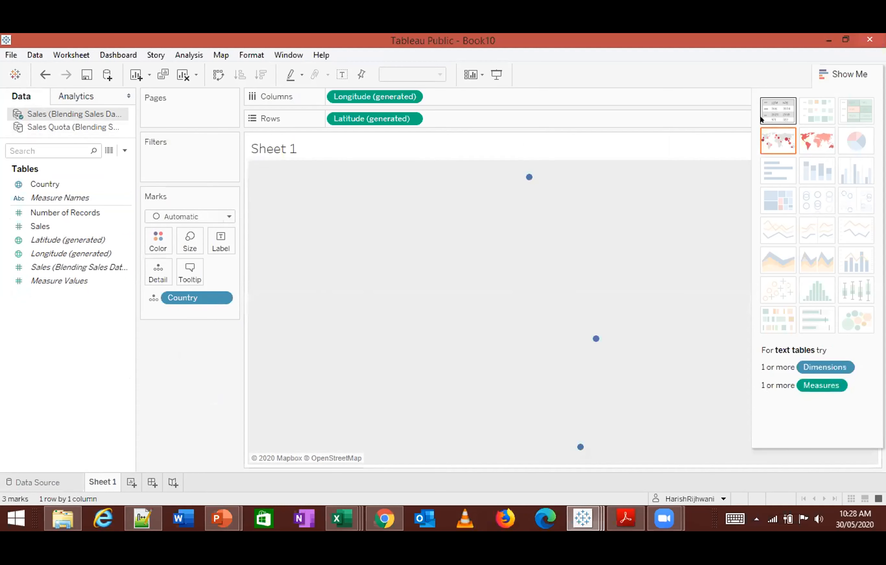
pyautogui.click(769, 108)
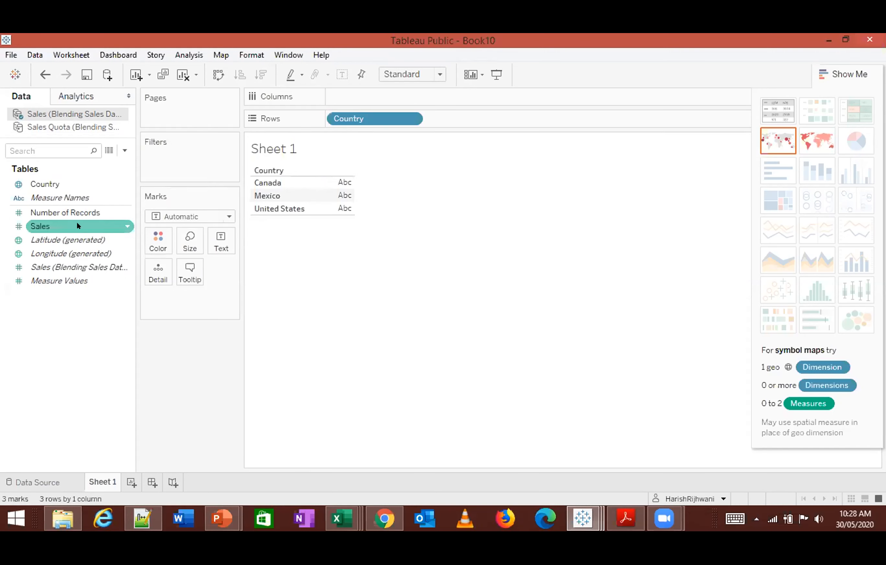
pyautogui.doubleClick(55, 226)
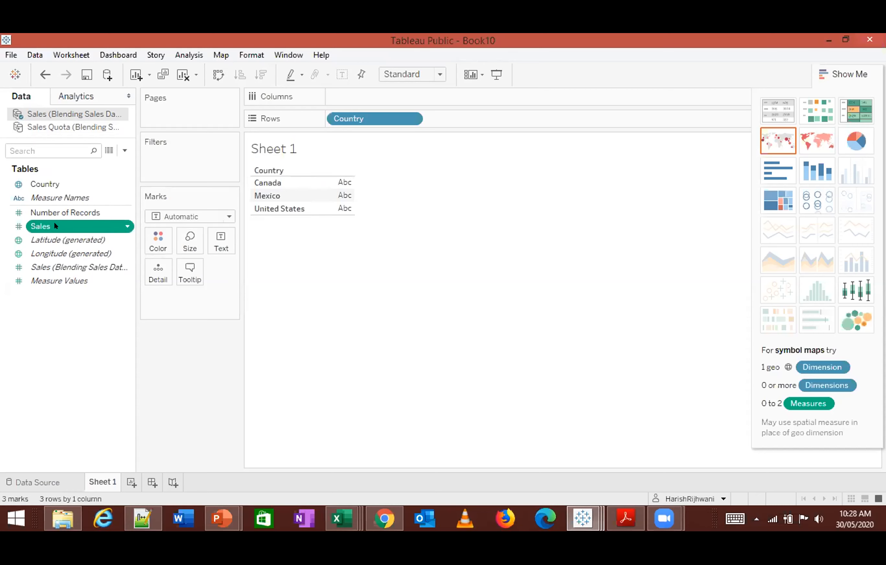
# - Change the Sales table to horizontal bars and add Sales Quota from the Sales Quota source as a second measure
pyautogui.click(761, 173)
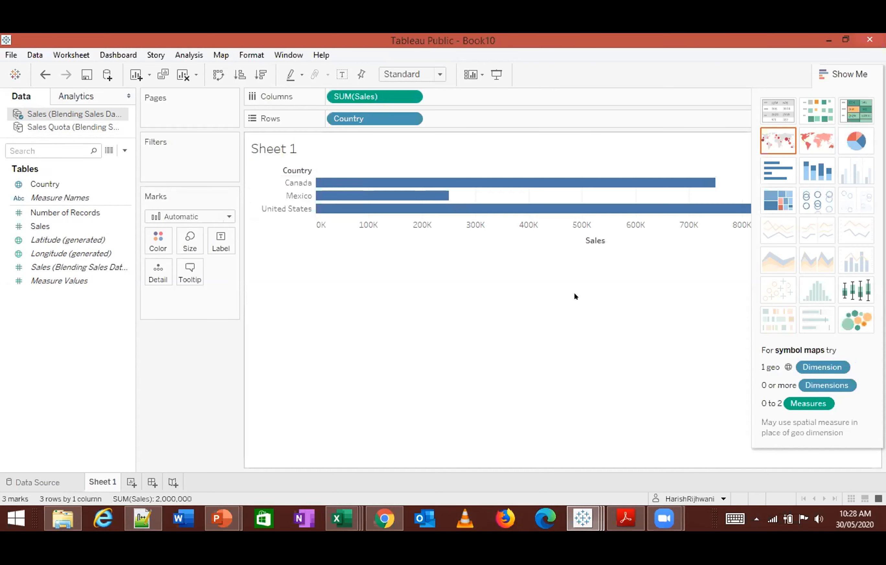
pyautogui.click(829, 76)
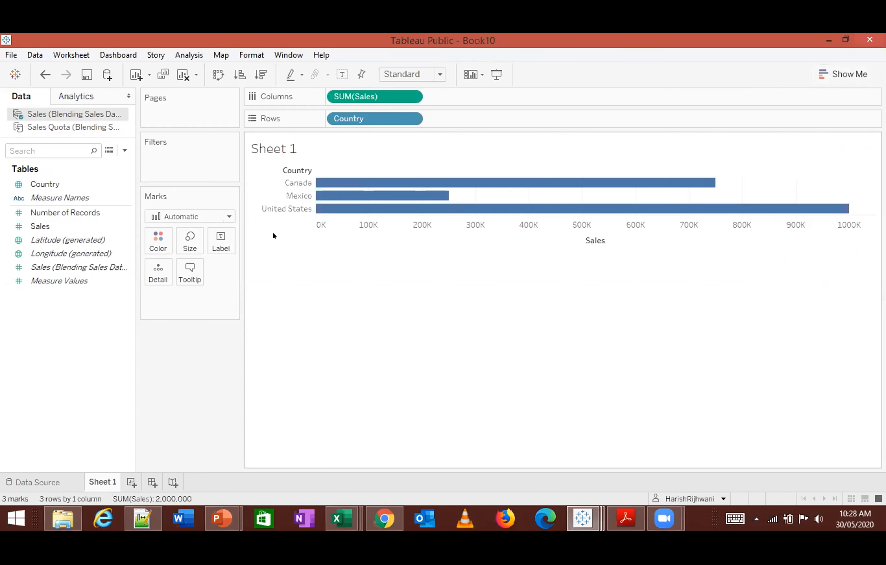
pyautogui.click(64, 127)
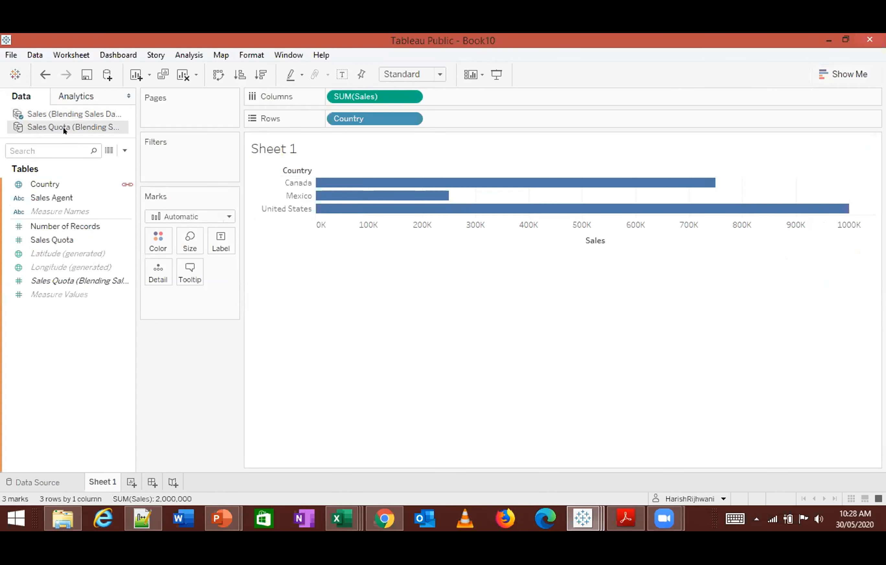
pyautogui.doubleClick(64, 242)
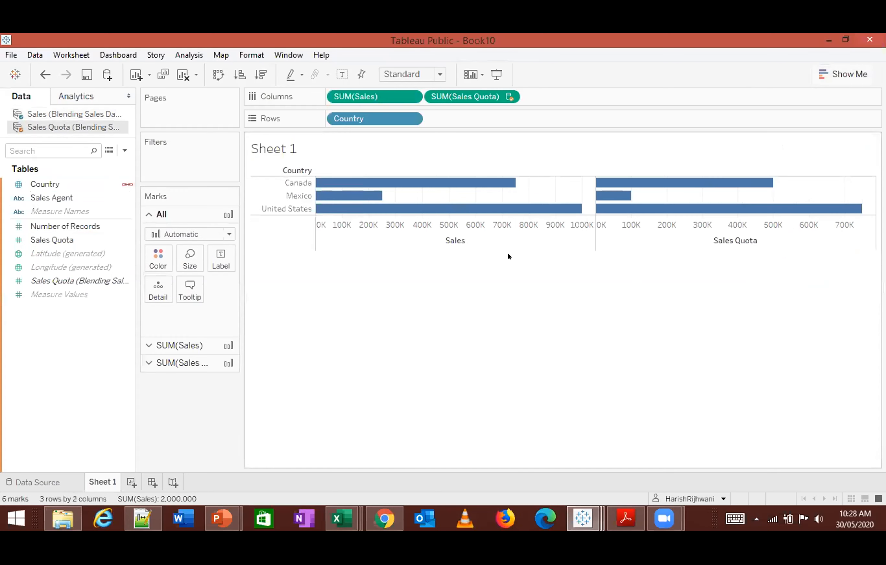
# - Convert the Sales and Sales Quota bar chart into a text table by Country
pyautogui.moveTo(608, 196)
pyautogui.click(844, 74)
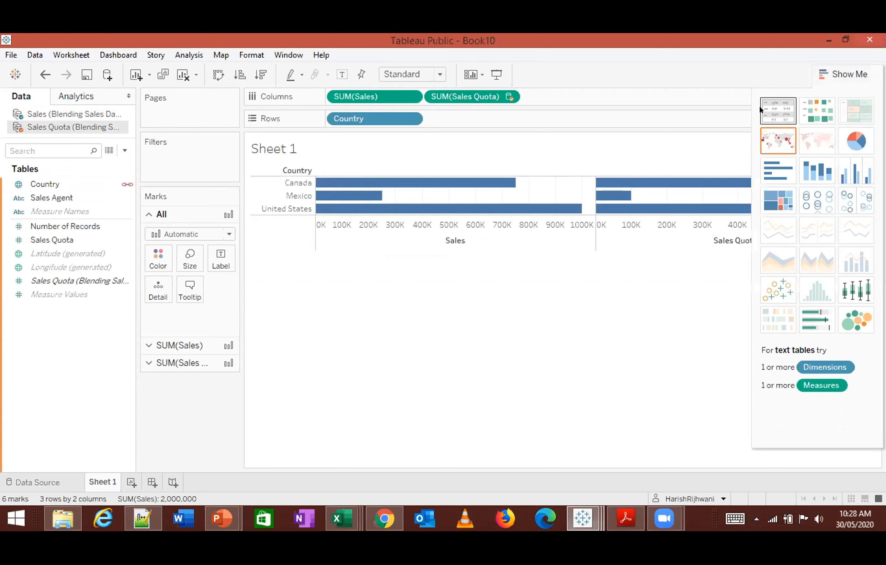
pyautogui.click(778, 111)
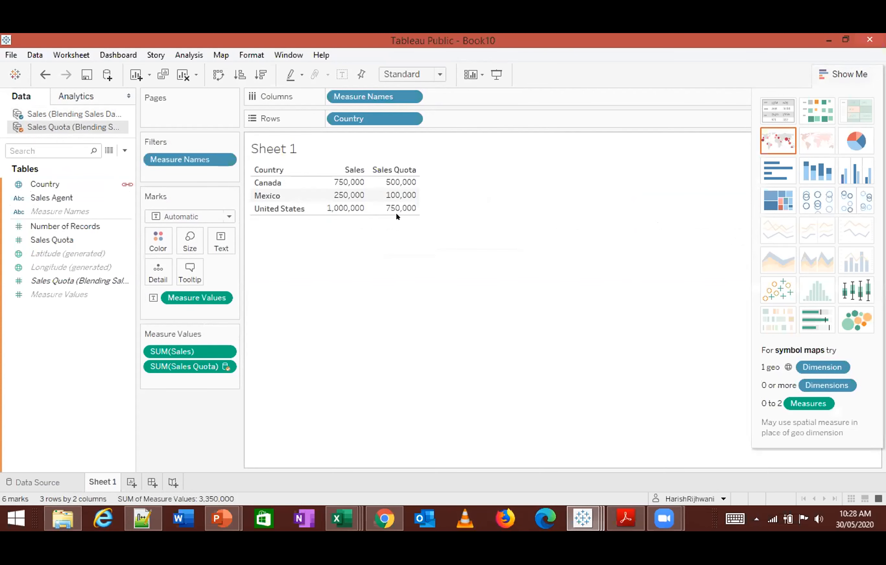
# - Move the Sheet 1 title out of the view and back above the table, and hide the chart-type suggestions
pyautogui.moveTo(422, 154); pyautogui.dragTo(413, 185)
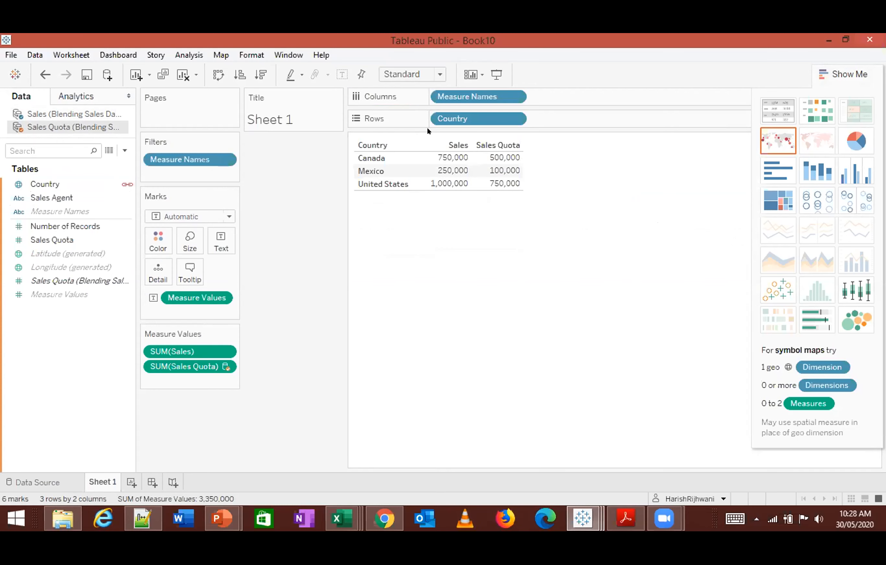
pyautogui.moveTo(271, 98); pyautogui.dragTo(471, 131)
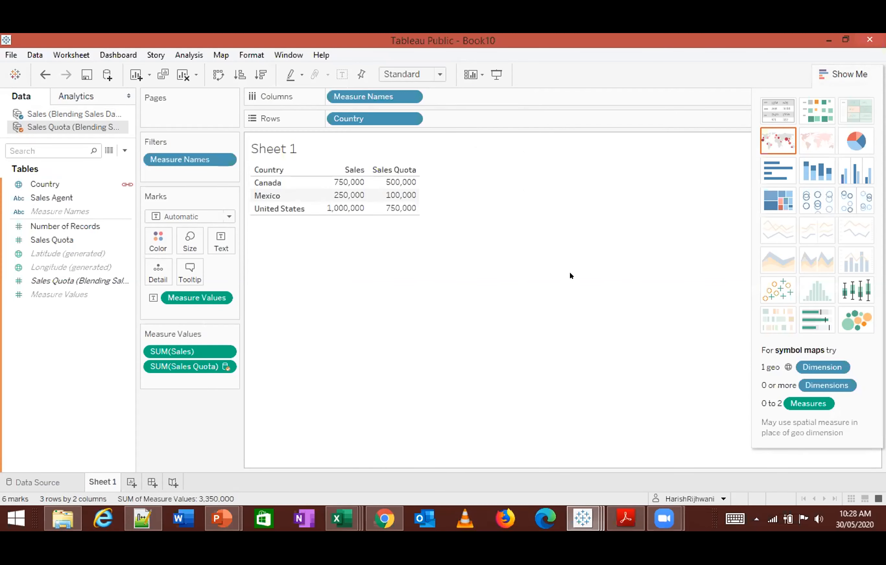
pyautogui.click(842, 76)
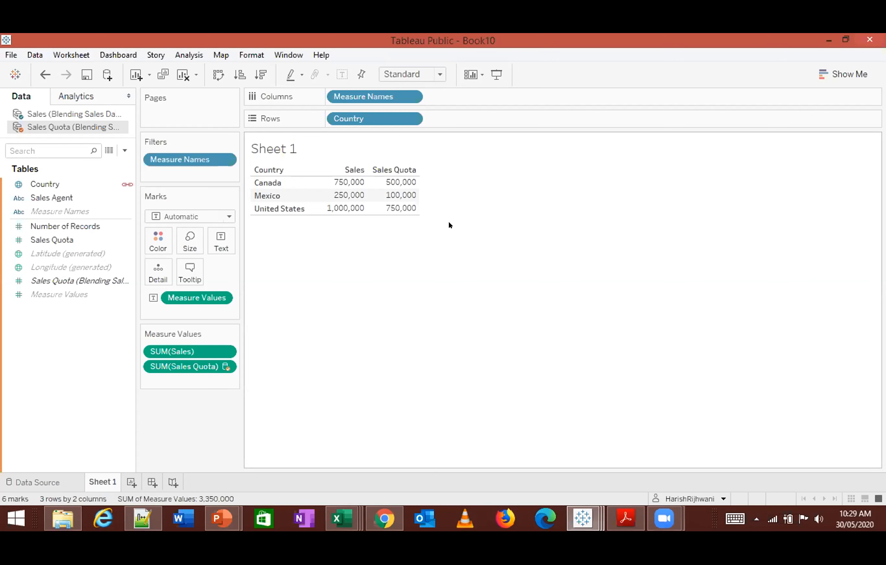
# - Create a new workbook, maximize its window and open its data connection page
pyautogui.click(25, 482)
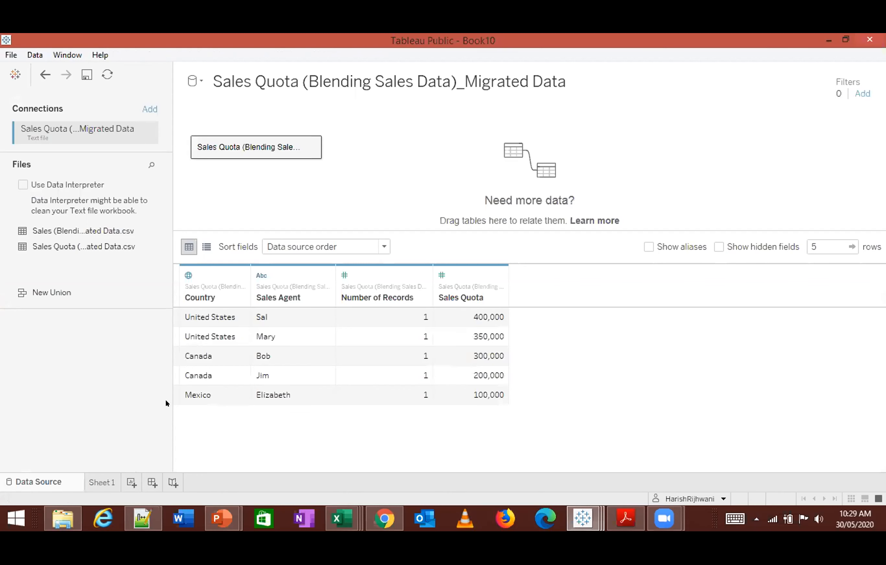
pyautogui.click(10, 55)
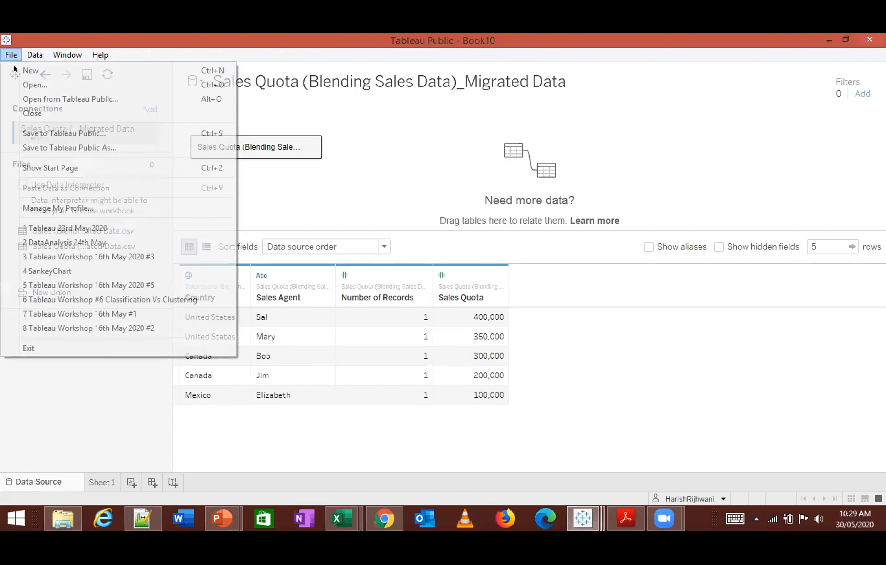
pyautogui.click(26, 70)
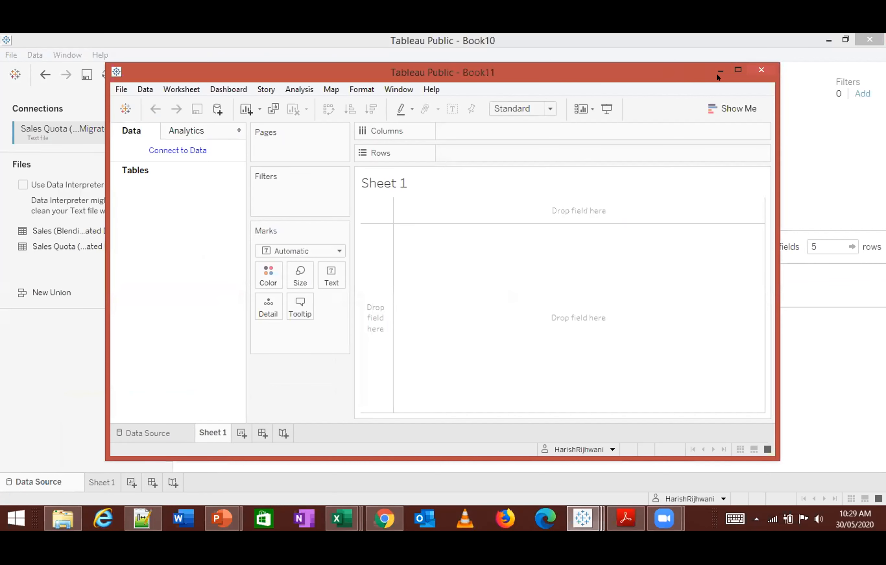
pyautogui.click(738, 70)
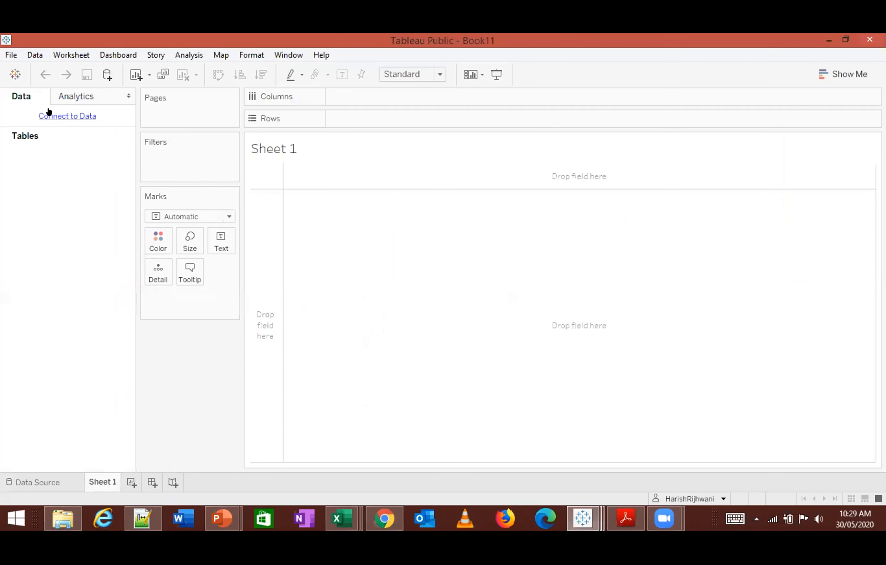
pyautogui.click(33, 482)
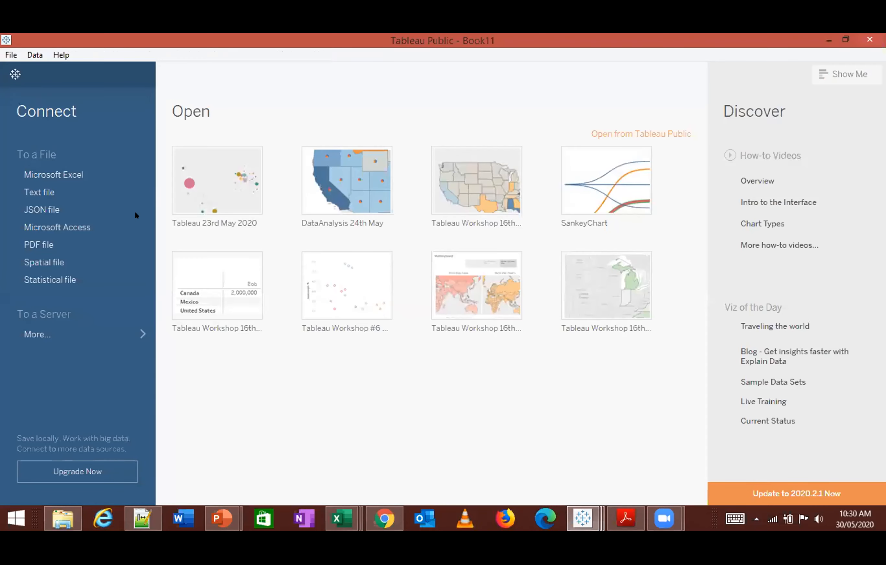
# - Connect the new workbook to the text file Sales (Blending Sales Data)_Migrated Data in the #5 - Data Blending folder
pyautogui.click(83, 180)
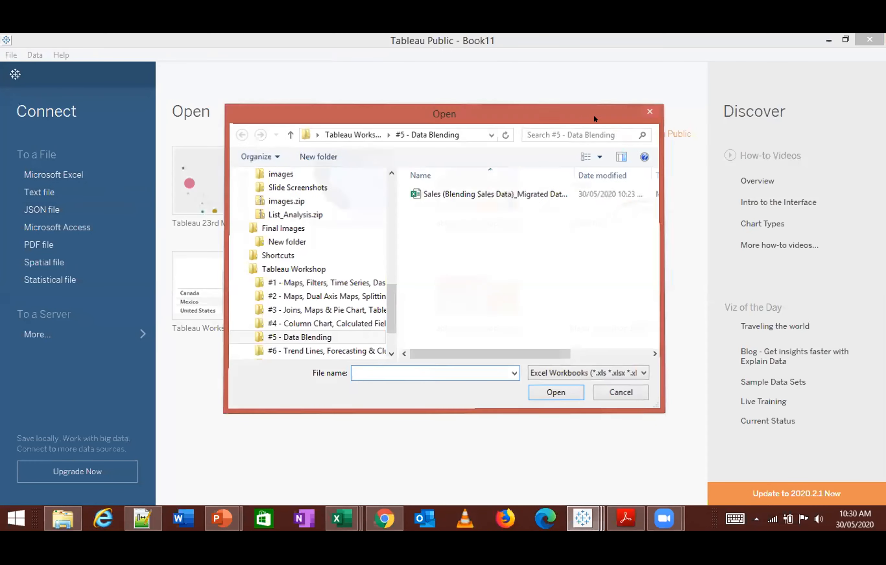
pyautogui.press('Escape')
pyautogui.click(428, 192)
pyautogui.doubleClick(429, 193)
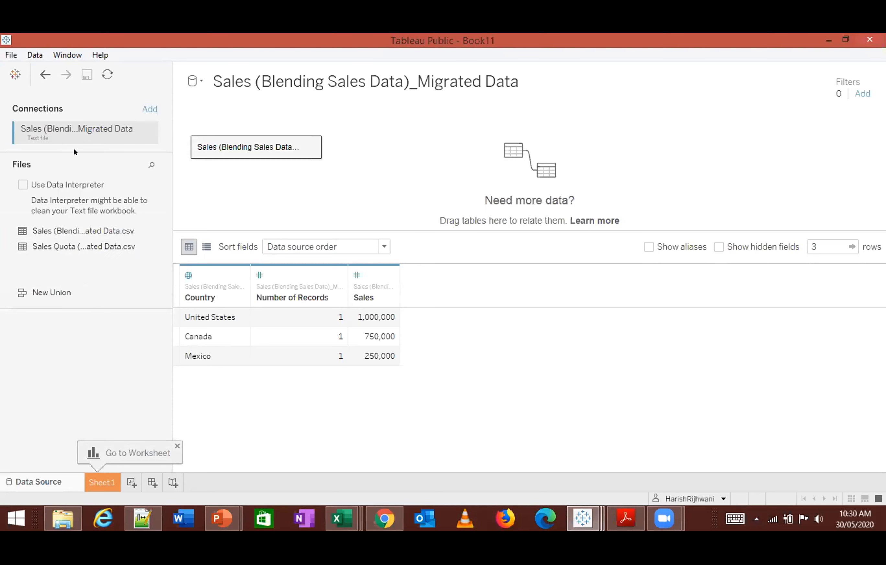
# - Add the text file Sales Quota (Blending Sales Data)_Migrated Data as a separate data source in the new workbook
pyautogui.click(36, 56)
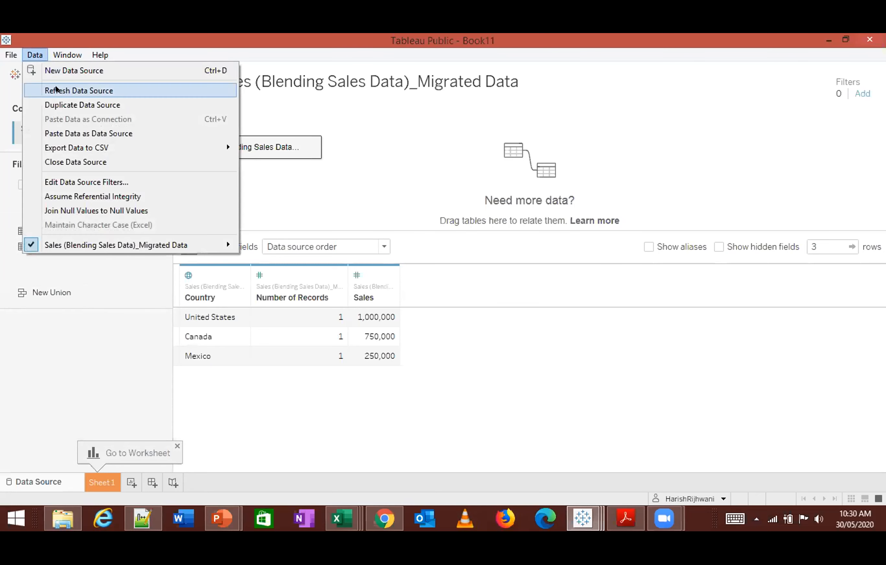
pyautogui.click(57, 70)
pyautogui.click(286, 208)
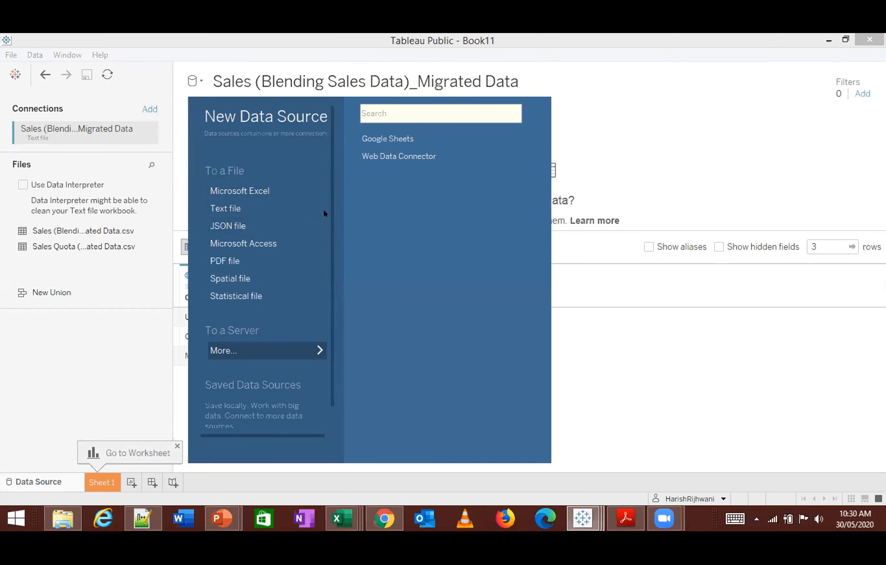
pyautogui.click(429, 208)
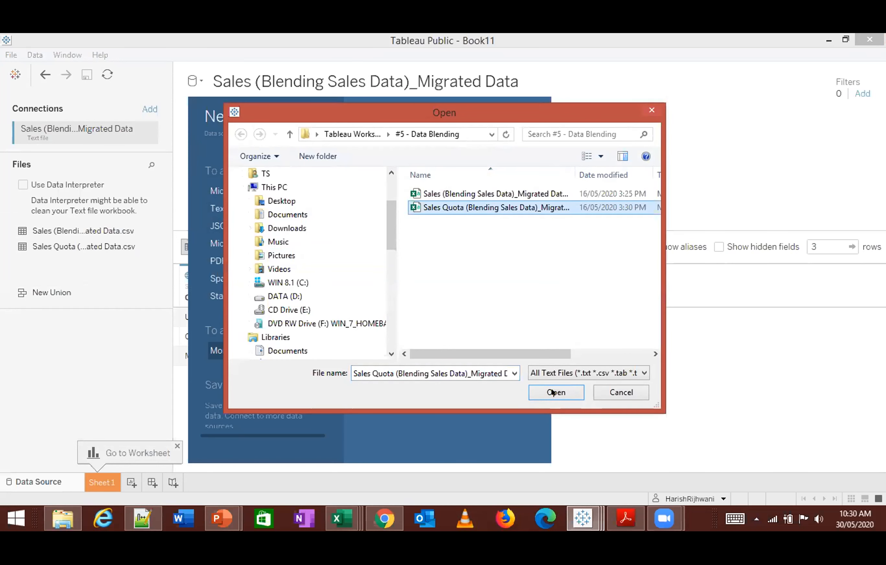
pyautogui.click(557, 393)
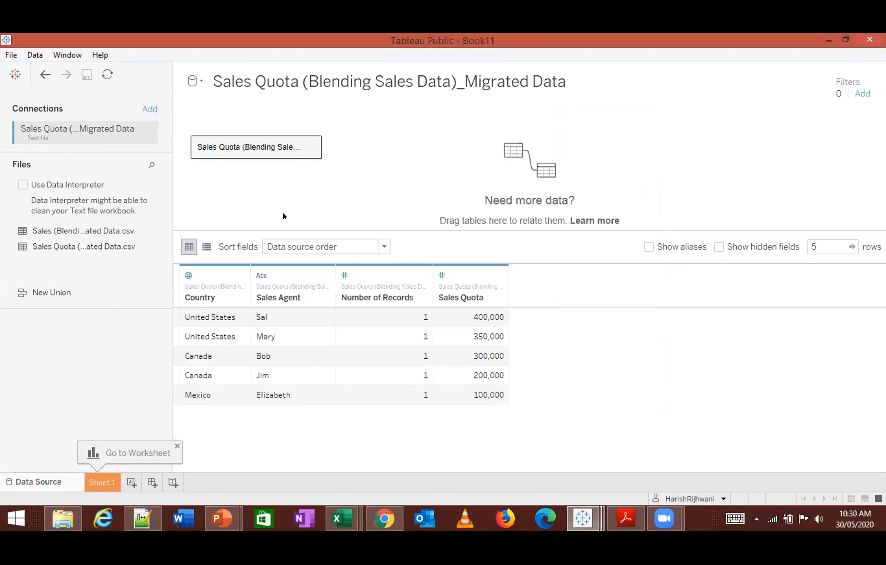
pyautogui.click(147, 133)
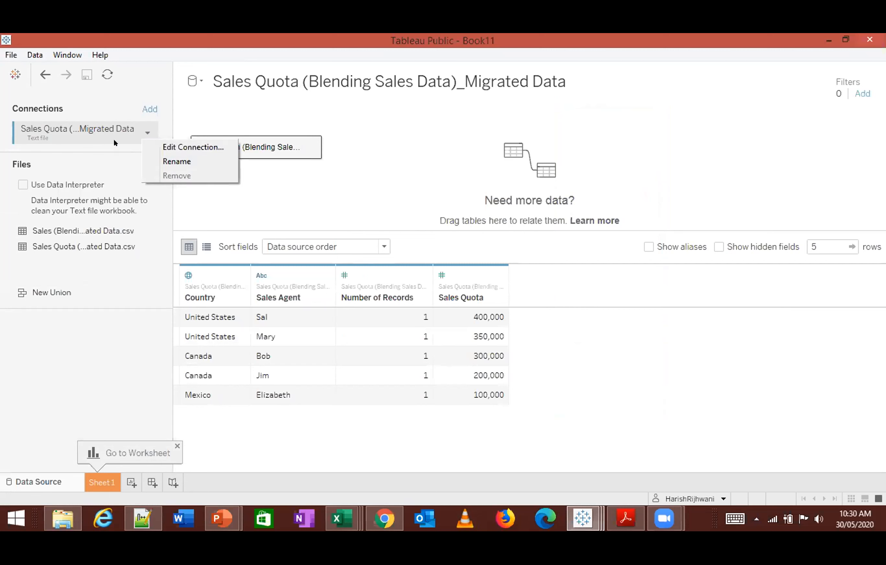
pyautogui.click(106, 123)
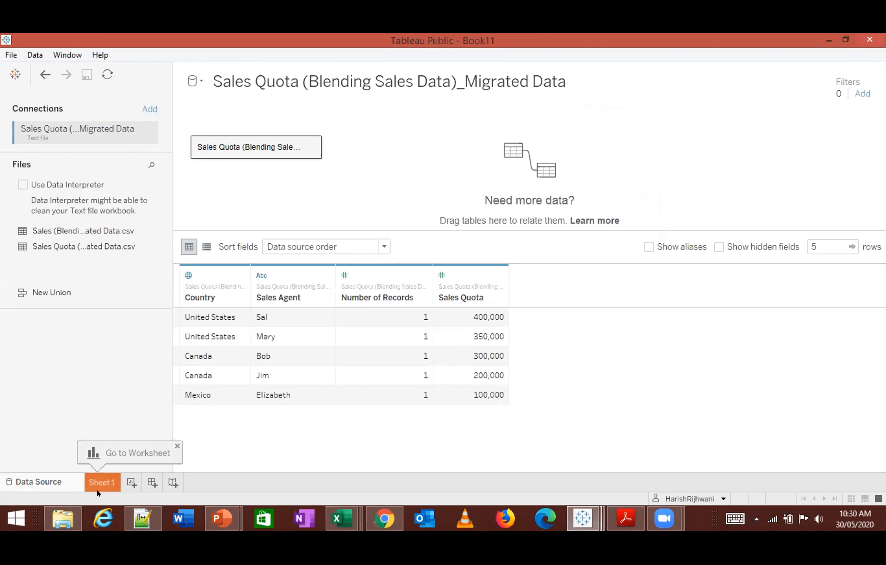
# - Switch to File Explorer, duplicate Sales (Blending Sales Data)_Migrated Data.xlsx in the #5 - Data Blending folder and name the copy Sales Data
pyautogui.click(65, 516)
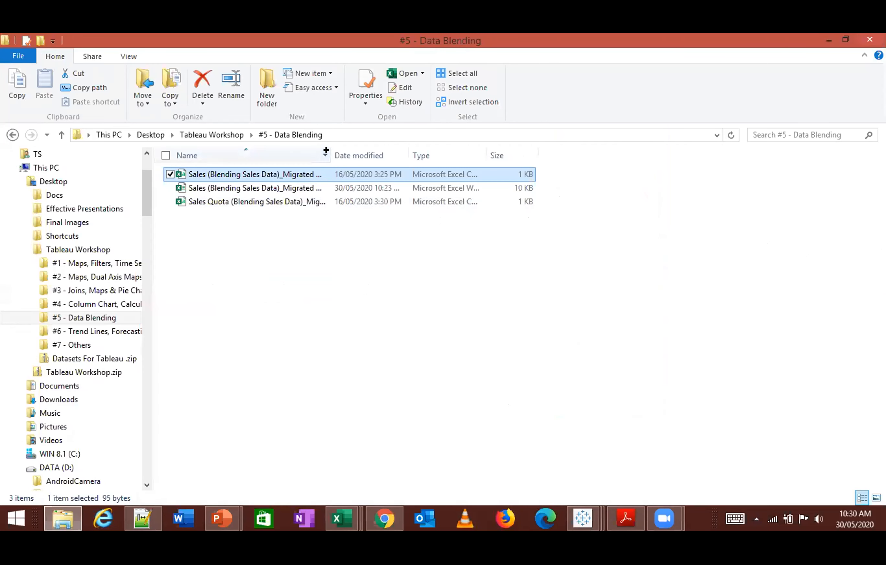
pyautogui.doubleClick(328, 155)
pyautogui.click(312, 187)
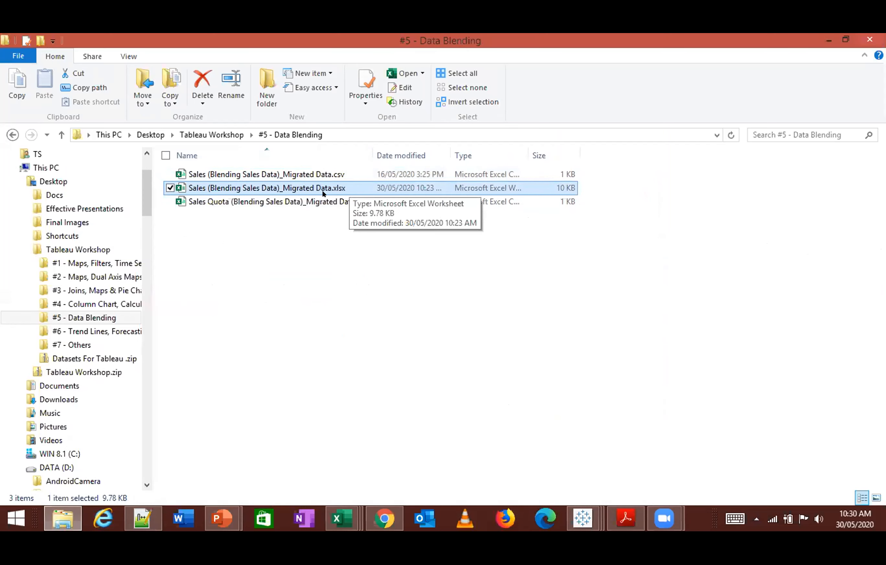
pyautogui.hotkey('ctrl', 'c')
pyautogui.hotkey('ctrl', 'v')
pyautogui.press('F2')
pyautogui.write('Sales Data')
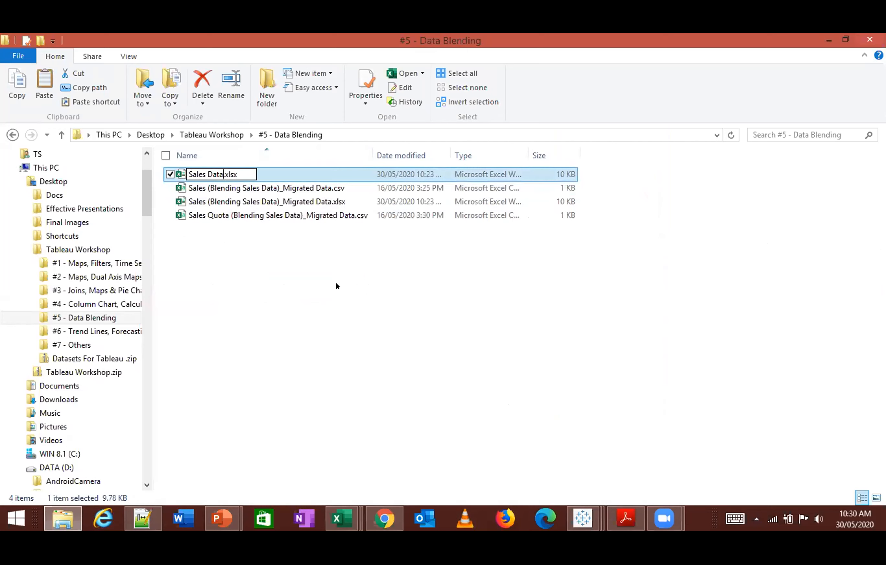
pyautogui.press('Return')
pyautogui.press('Up')
pyautogui.press('Up')
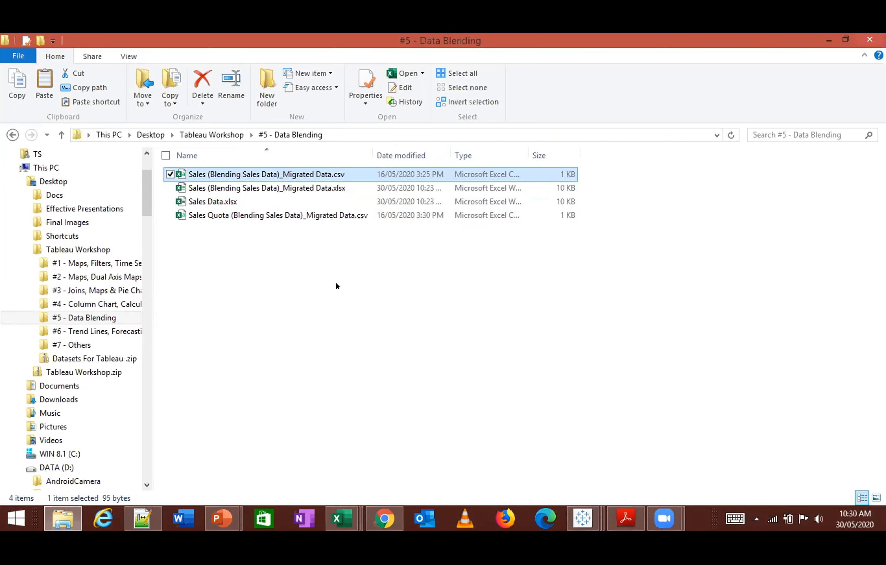
# - Open Sales Data.xlsx and Sales Quota (Blending Sales Data)_Migrated Data.csv in Excel
pyautogui.click(202, 203)
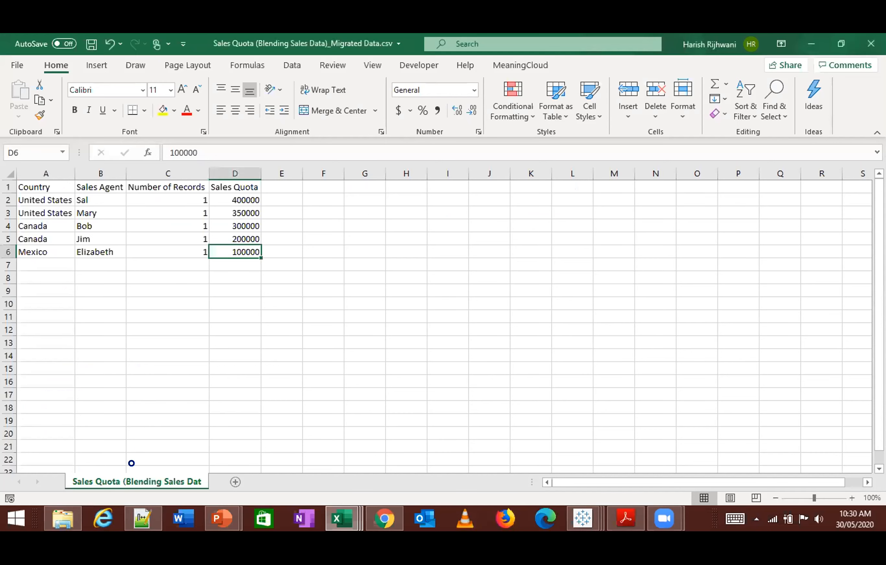
pyautogui.click(220, 358)
pyautogui.hotkey('alt', 'Tab')
pyautogui.hotkey('alt', 'Tab')
pyautogui.press('Tab')
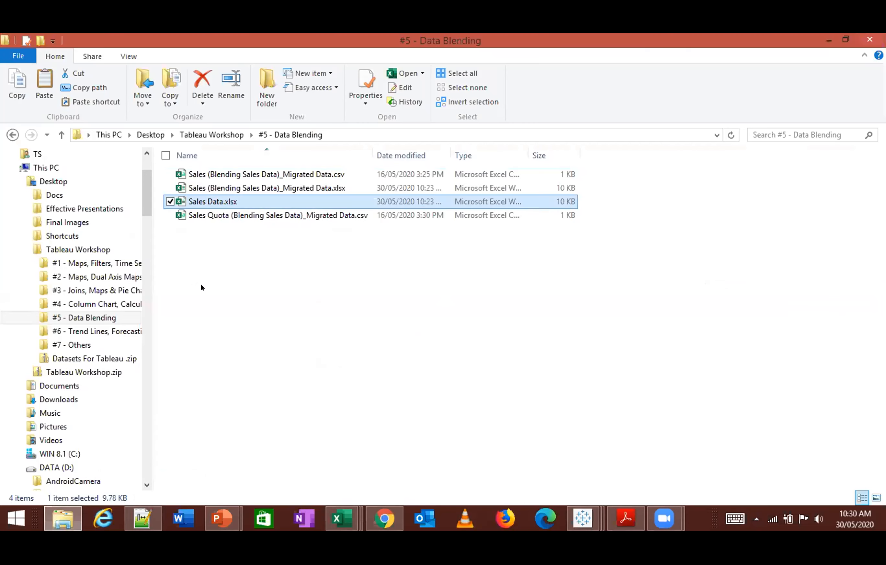
pyautogui.doubleClick(239, 215)
pyautogui.hotkey('alt', 'Tab')
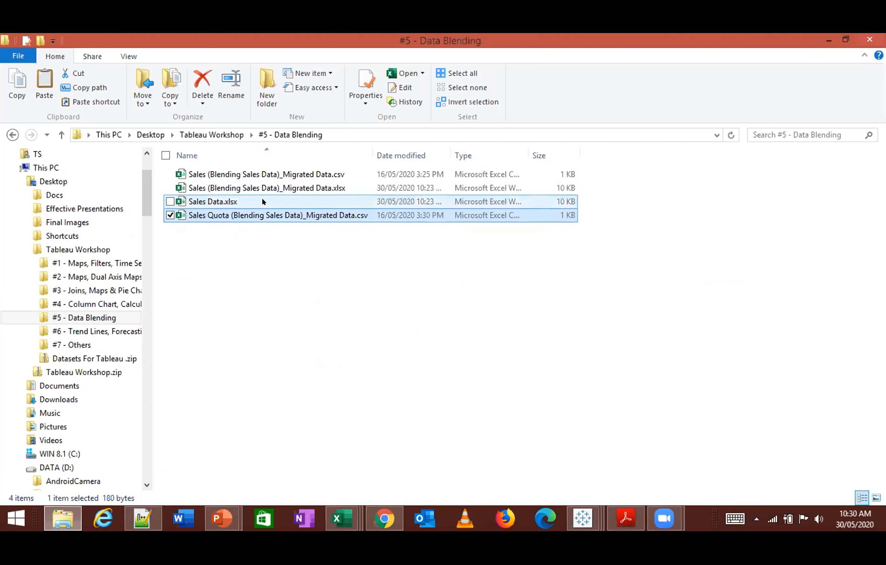
pyautogui.doubleClick(264, 201)
pyautogui.hotkey('alt', 'Tab')
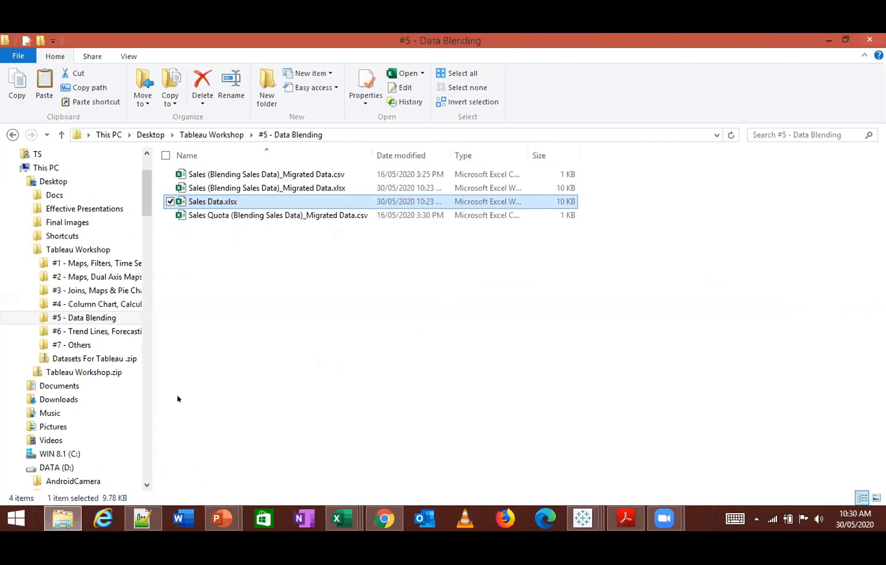
pyautogui.click(294, 214)
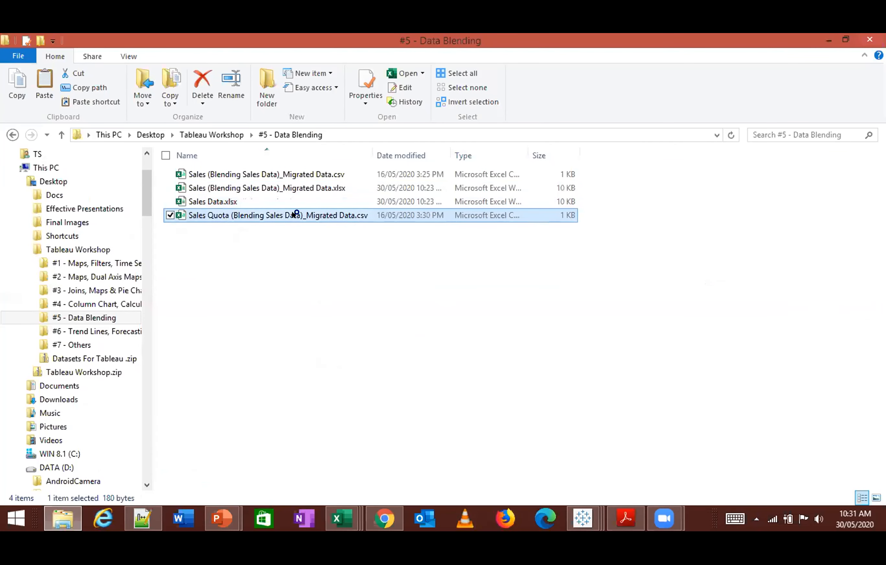
pyautogui.doubleClick(294, 214)
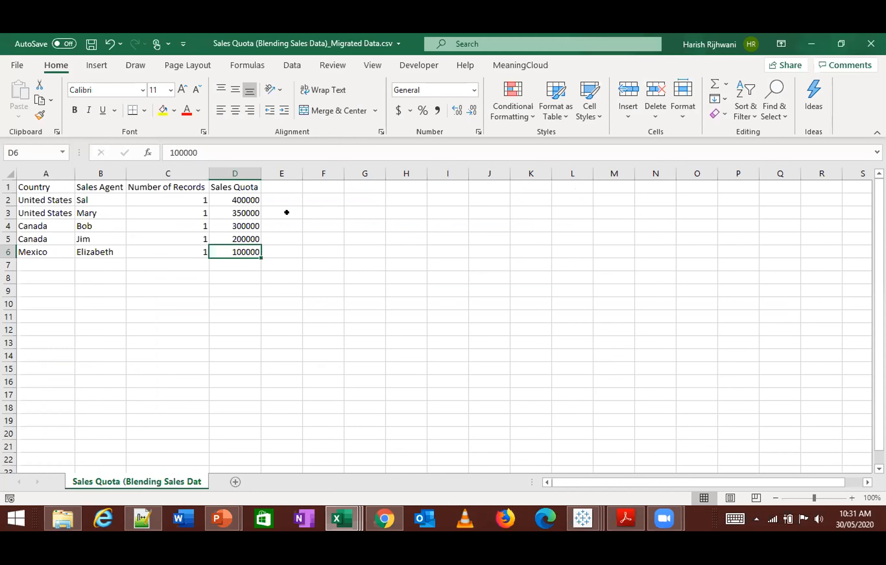
# - Copy the whole quota table, A1:D6, from the Sales Quota CSV file
pyautogui.click(245, 350)
pyautogui.hotkey('ctrl', 'Up')
pyautogui.hotkey('ctrl', 'Up')
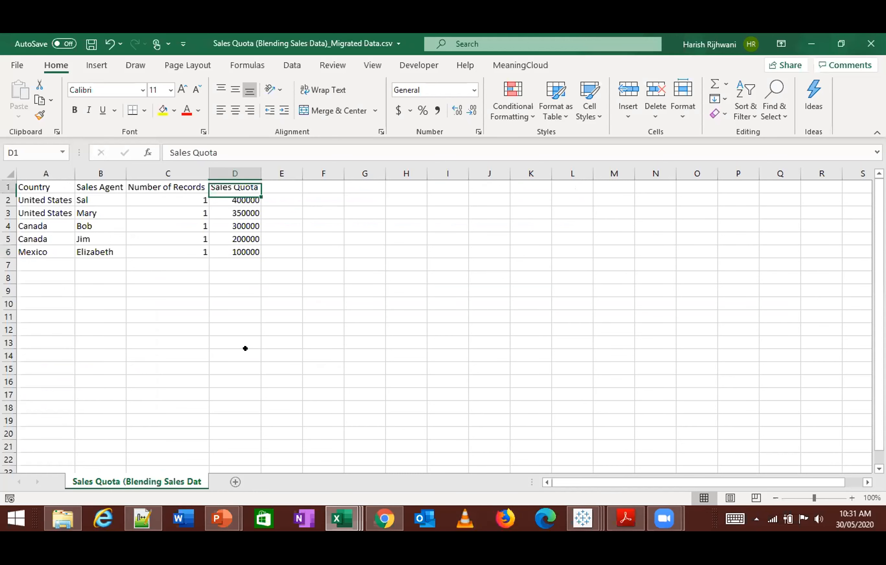
pyautogui.hotkey('ctrl', 'Left')
pyautogui.hotkey('ctrl', 'shift', 'Down')
pyautogui.hotkey('ctrl', 'shift', 'Right')
pyautogui.hotkey('ctrl', 'space')
pyautogui.hotkey('ctrl', 'Home')
pyautogui.hotkey('ctrl', 'shift', 'Down')
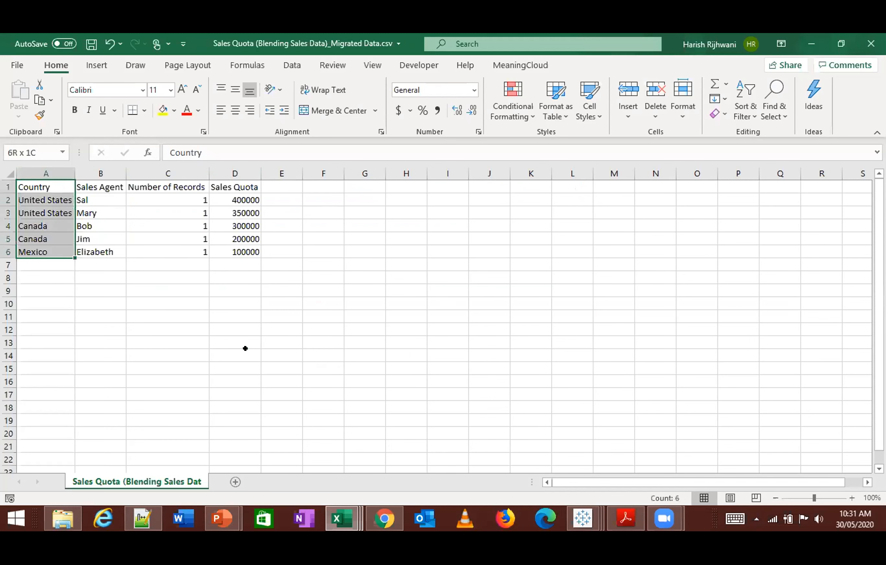
pyautogui.hotkey('ctrl', 'shift', 'Right')
pyautogui.hotkey('ctrl', 'c')
# - Paste the quota table into a new sheet of Sales Data.xlsx and rename that sheet Quota
pyautogui.hotkey('alt', 'Tab')
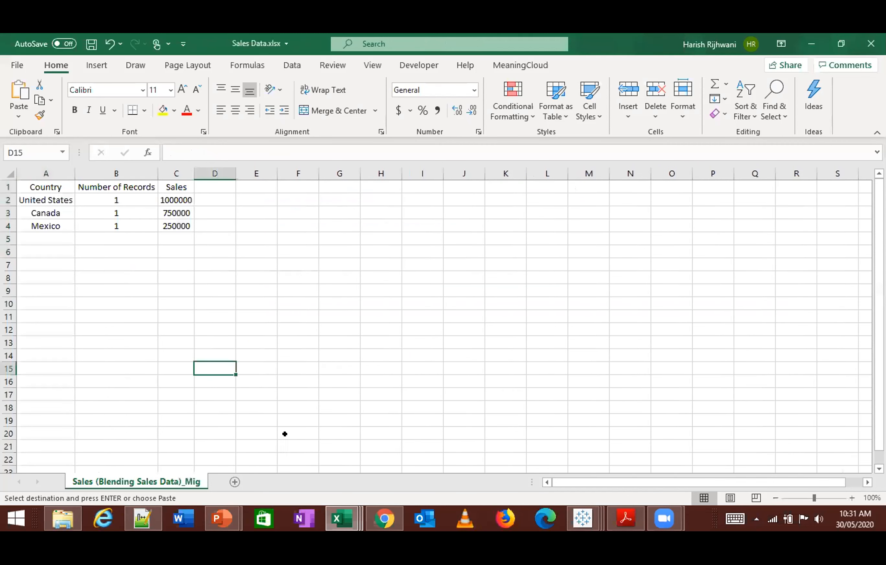
pyautogui.click(233, 482)
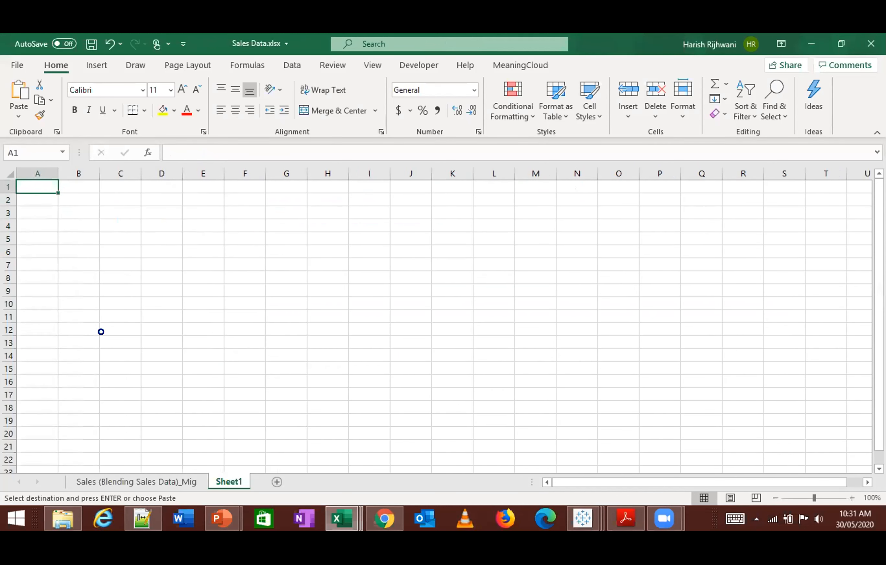
pyautogui.hotkey('ctrl', 'v')
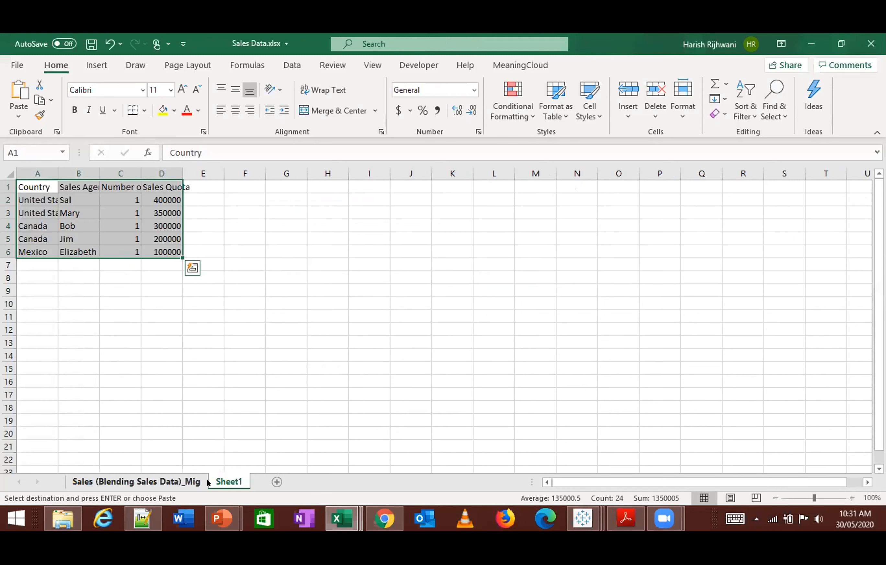
pyautogui.doubleClick(230, 482)
pyautogui.write('Q')
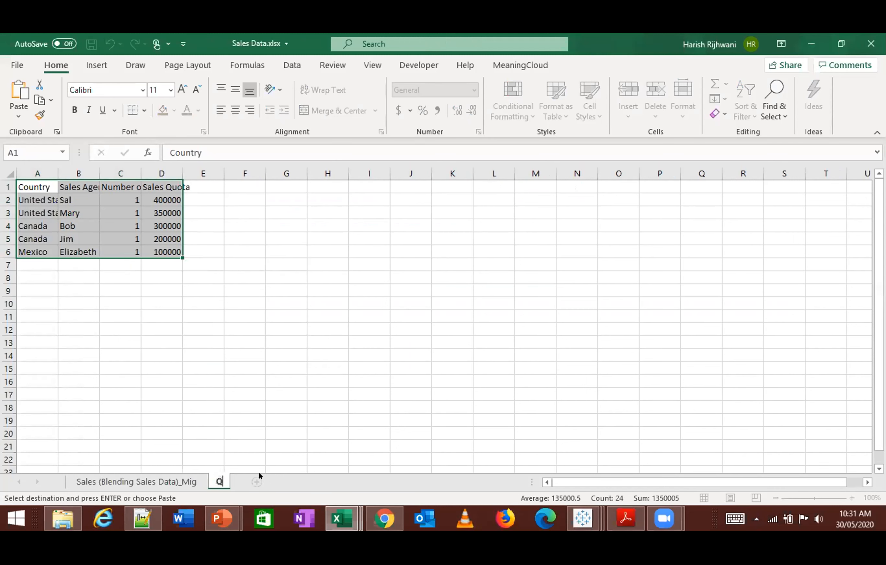
pyautogui.write('uota')
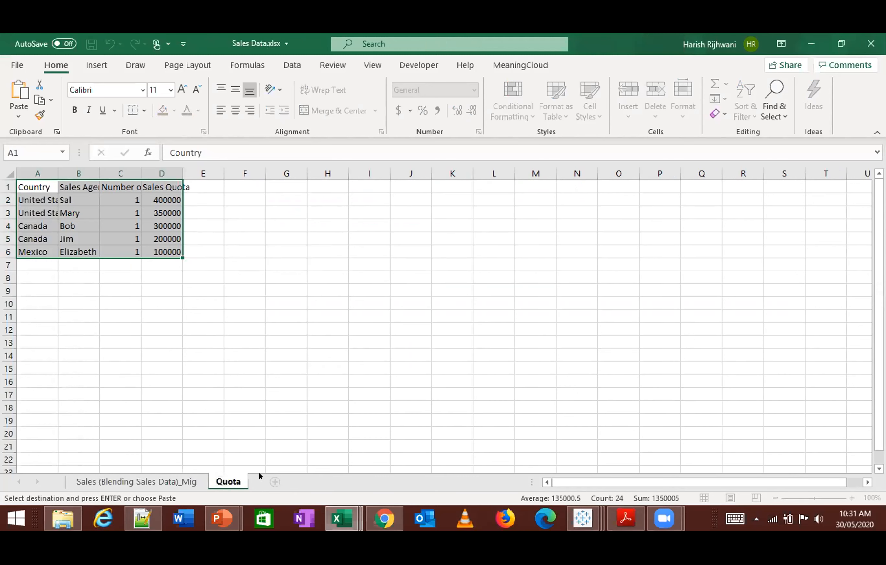
pyautogui.press('Return')
# - Rename the Sales (Blending Sales Data)_Mig sheet as Sales and save the Sales Data.xlsx workbook
pyautogui.doubleClick(168, 475)
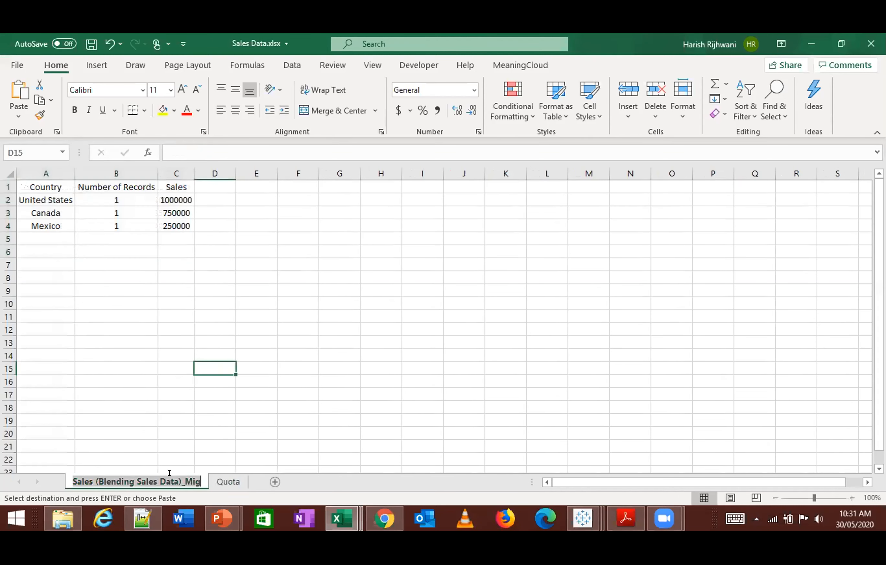
pyautogui.click(169, 475)
pyautogui.hotkey('ctrl', 'a')
pyautogui.write('Sales')
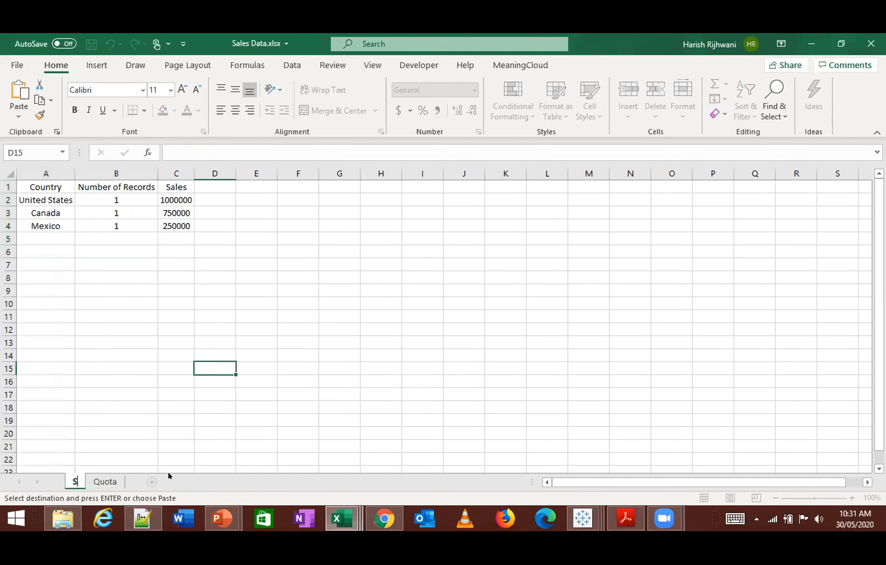
pyautogui.press('Return')
pyautogui.click(176, 458)
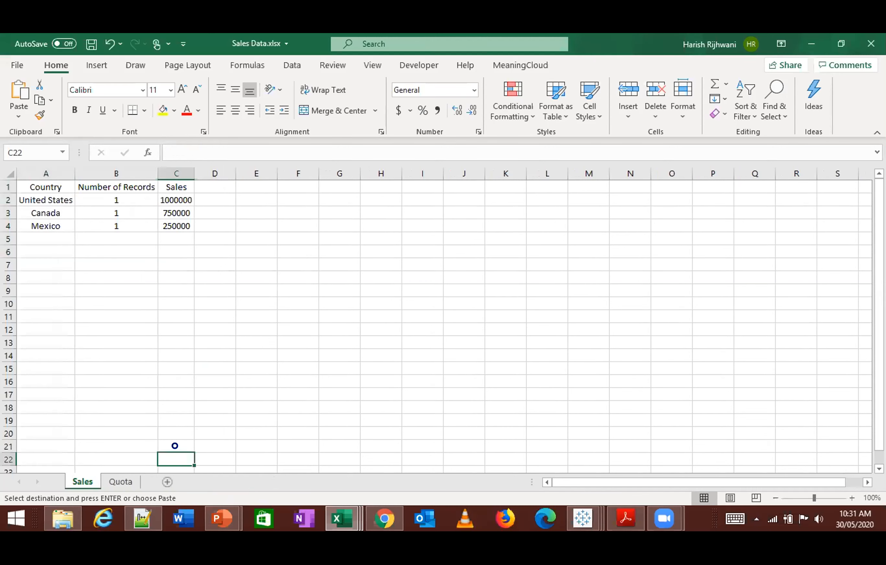
pyautogui.hotkey('ctrl', 's')
pyautogui.click(171, 312)
# - Switch to the Book11 window of Tableau Public and clear its Sales Quota data connection
pyautogui.hotkey('alt', 'Tab')
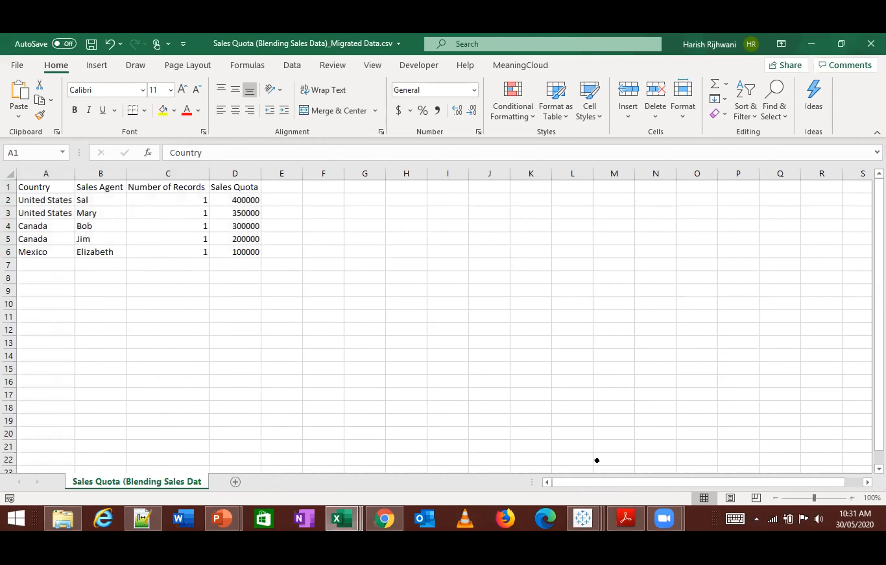
pyautogui.moveTo(595, 517)
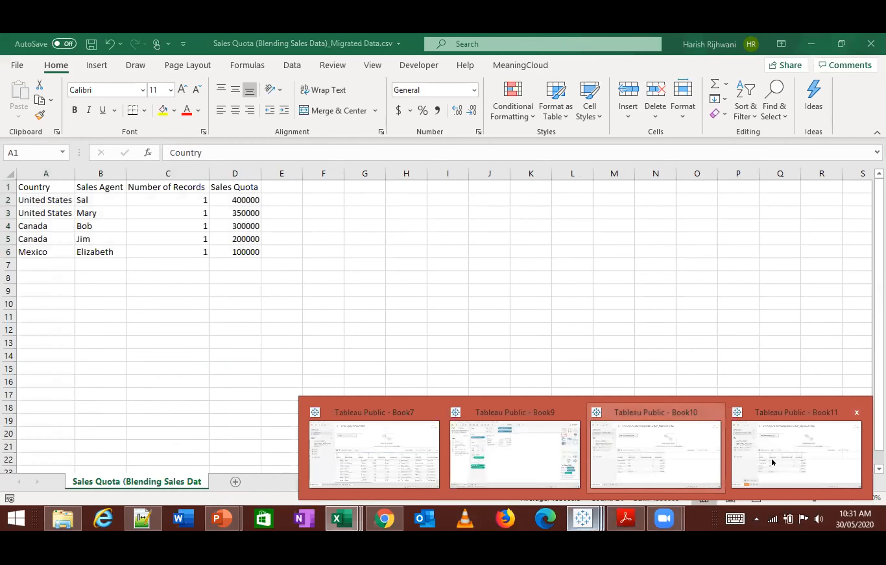
pyautogui.click(633, 447)
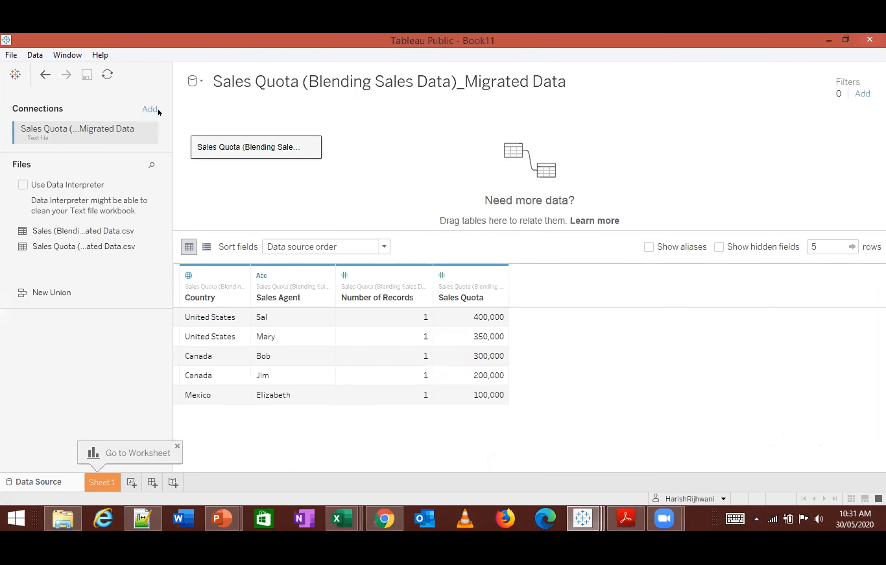
pyautogui.click(148, 131)
pyautogui.click(135, 152)
pyautogui.click(45, 73)
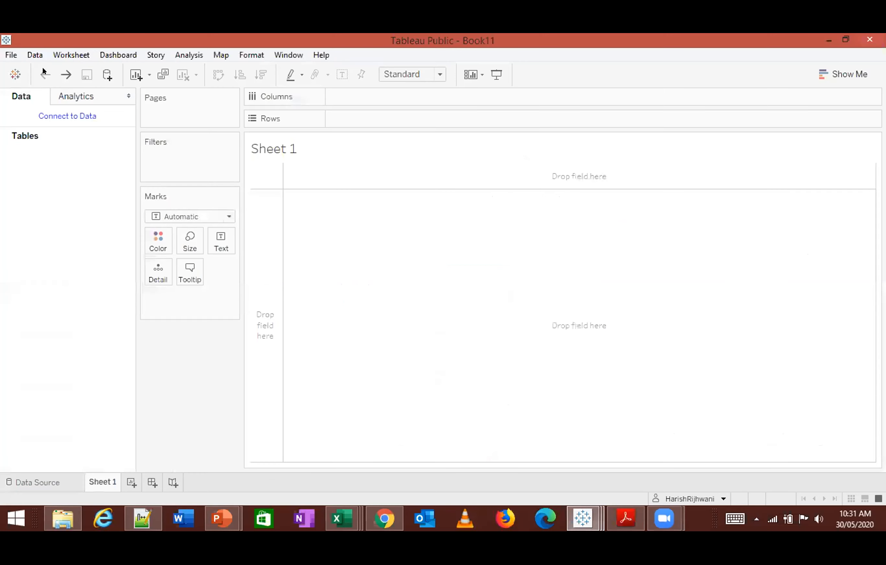
# - Connect Book11 to the Excel file Sales Data.xlsx in the #5 - Data Blending folder
pyautogui.click(26, 482)
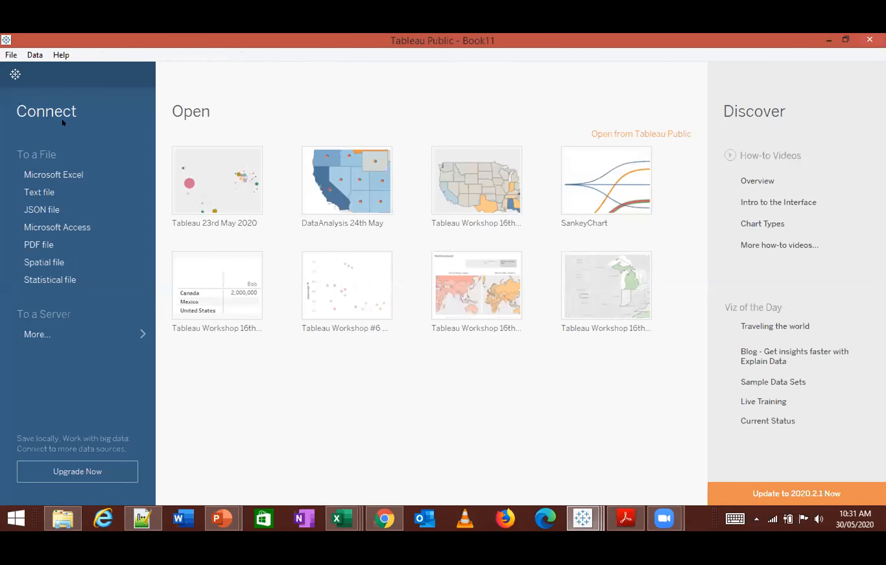
pyautogui.click(39, 173)
pyautogui.click(438, 207)
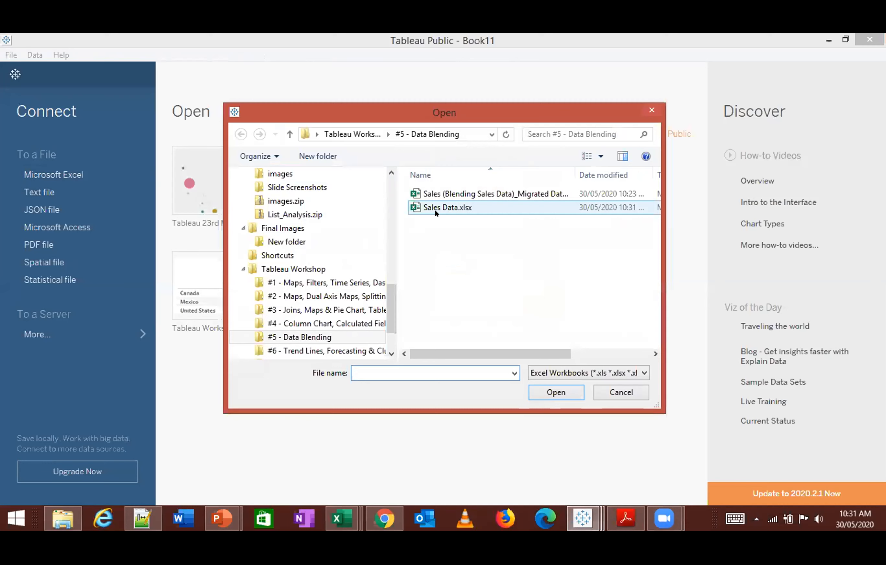
pyautogui.click(555, 392)
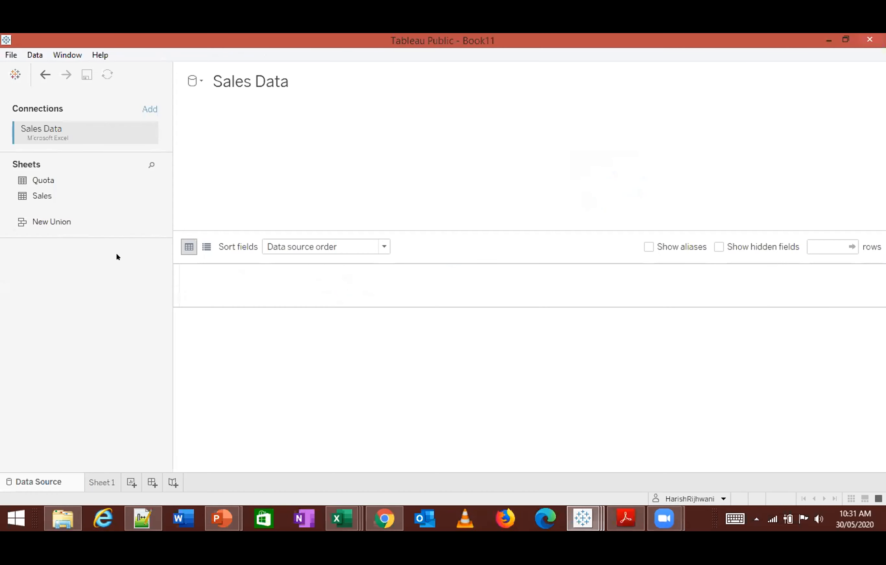
# - Add the Quota and Sales tables to the data source and relate them by Country and Country (Sales)
pyautogui.doubleClick(43, 180)
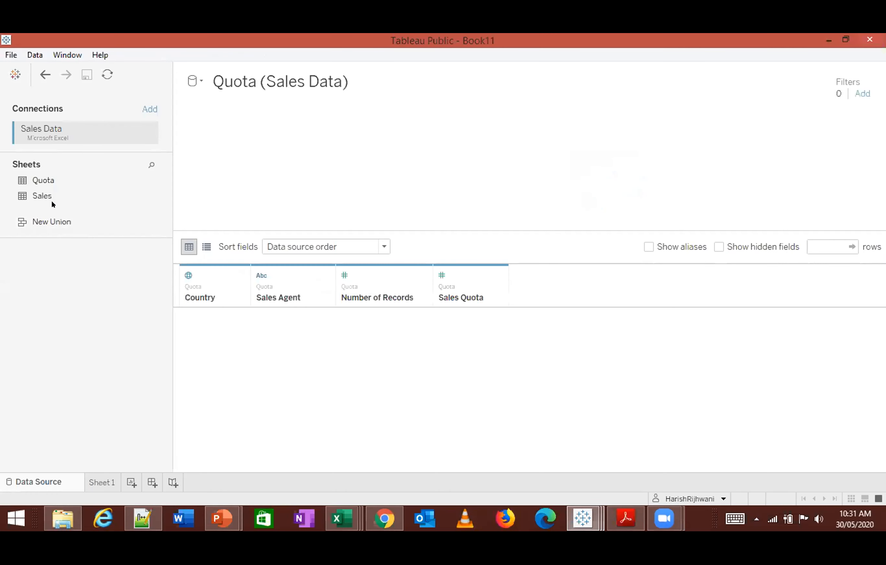
pyautogui.doubleClick(45, 195)
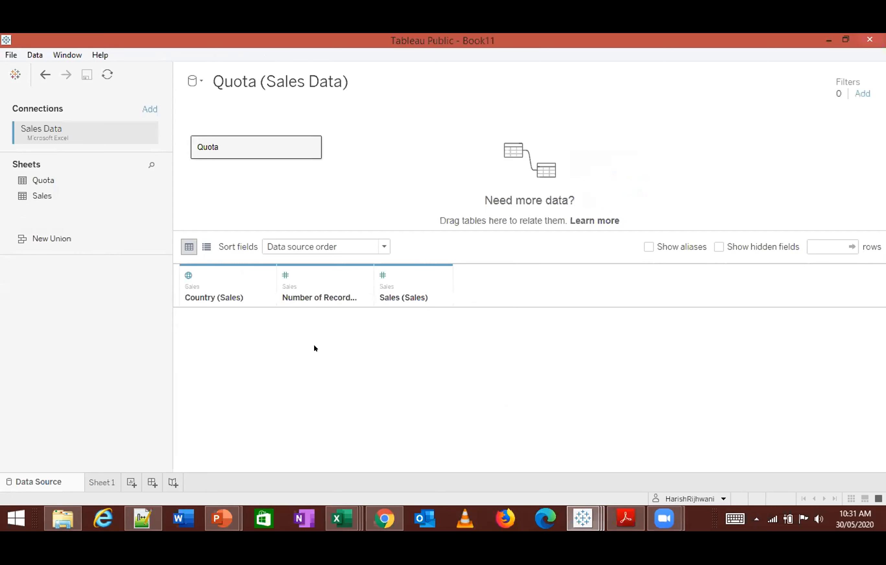
pyautogui.click(357, 148)
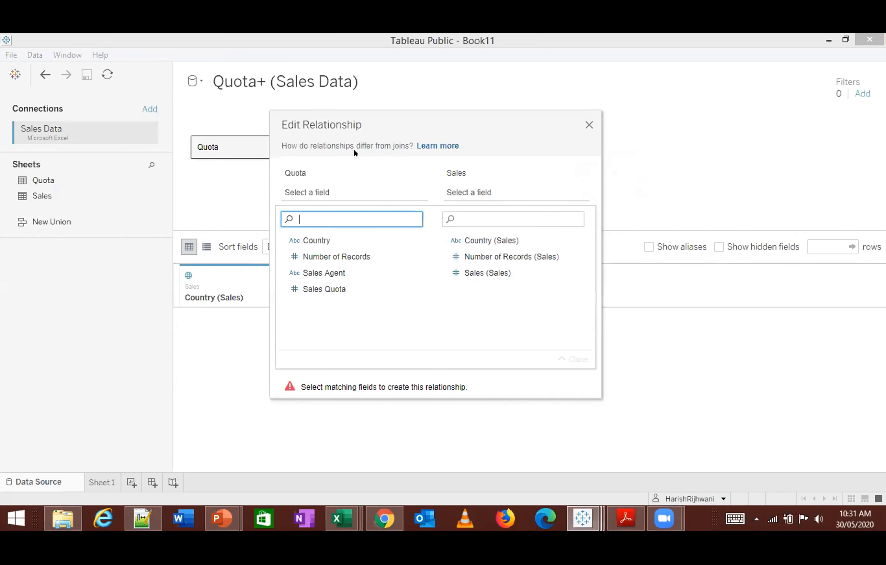
pyautogui.click(320, 240)
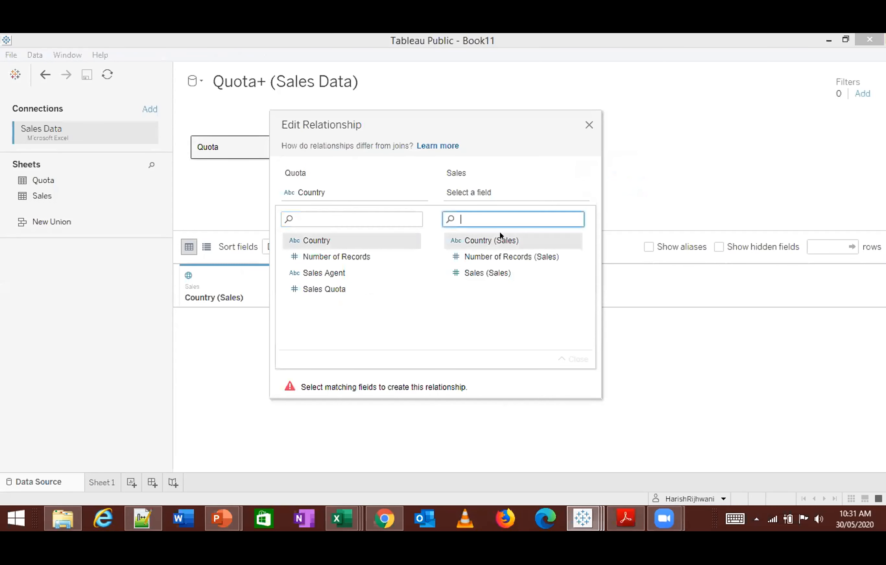
pyautogui.click(503, 241)
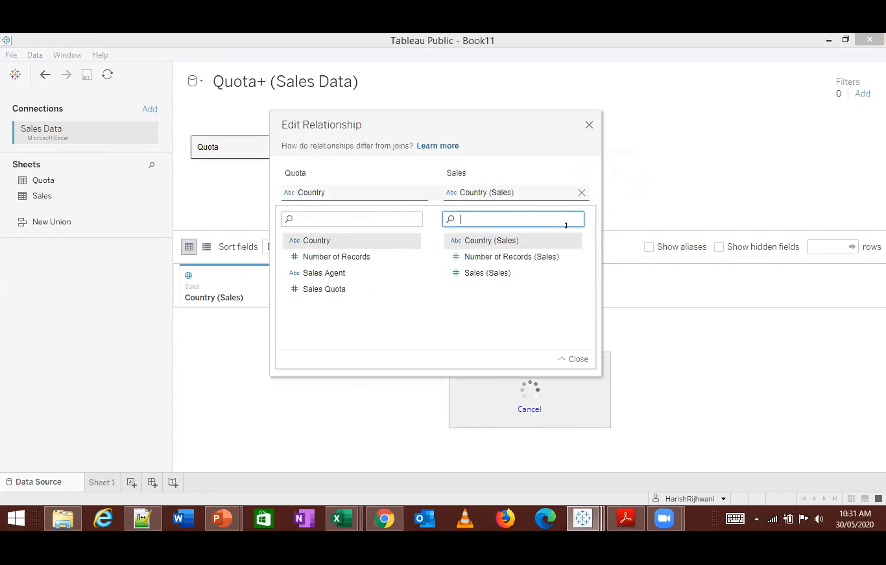
pyautogui.click(588, 124)
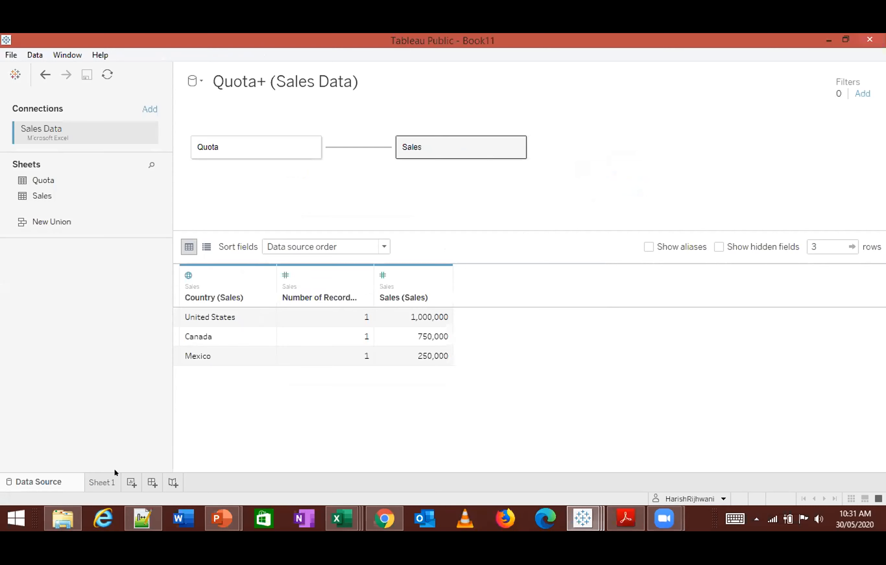
# - Add Country from the Quota table to Sheet 1 and display it as a text table
pyautogui.click(98, 478)
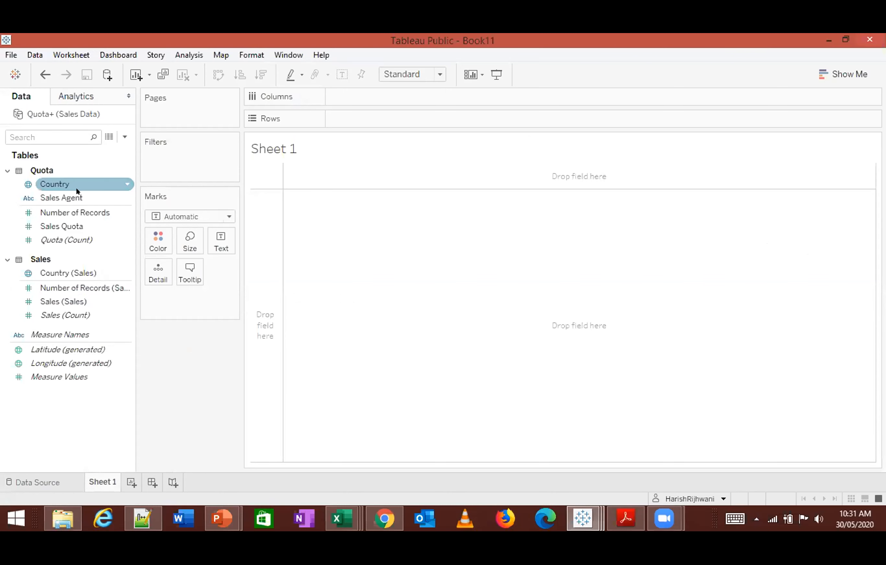
pyautogui.click(62, 183)
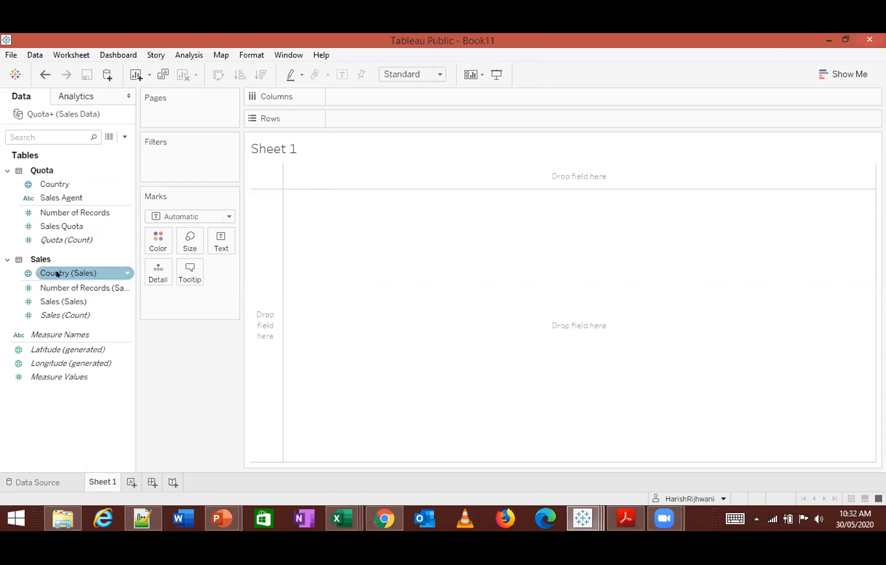
pyautogui.doubleClick(65, 183)
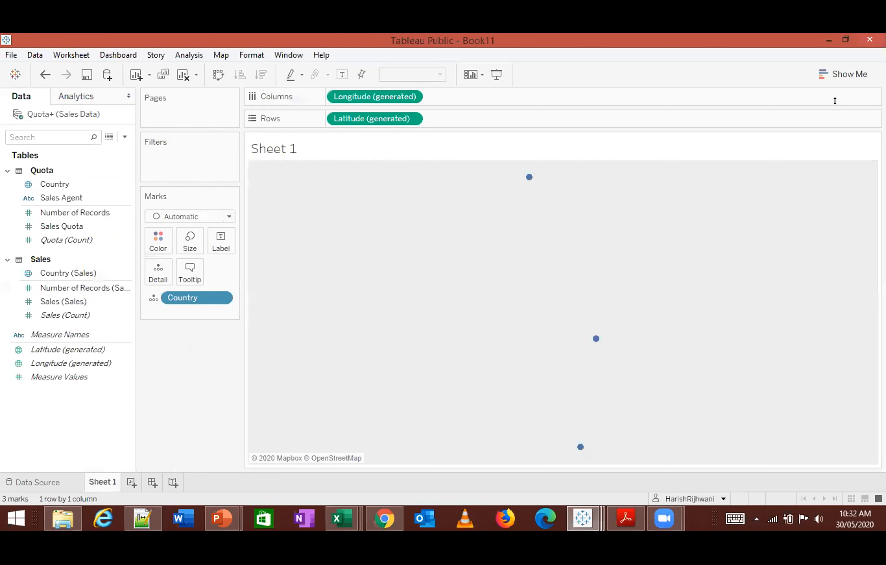
pyautogui.click(844, 74)
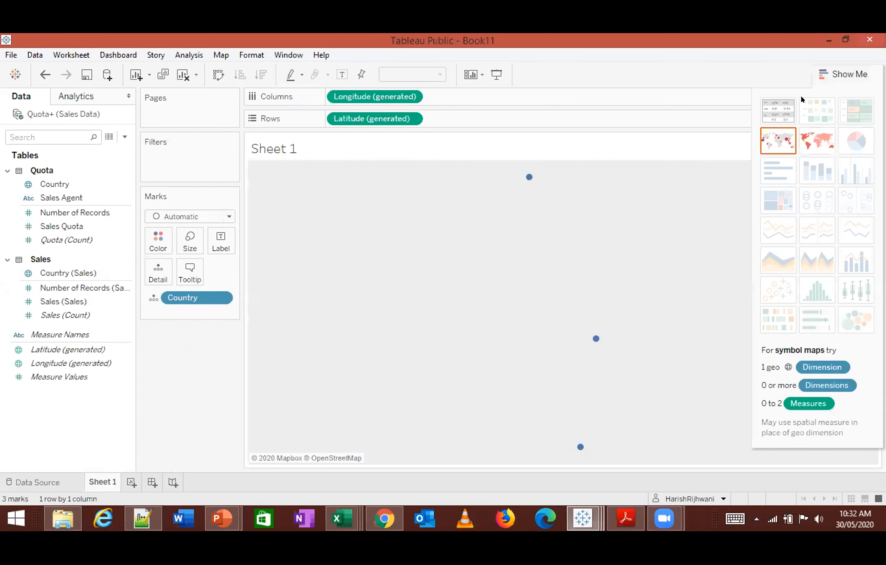
pyautogui.click(780, 113)
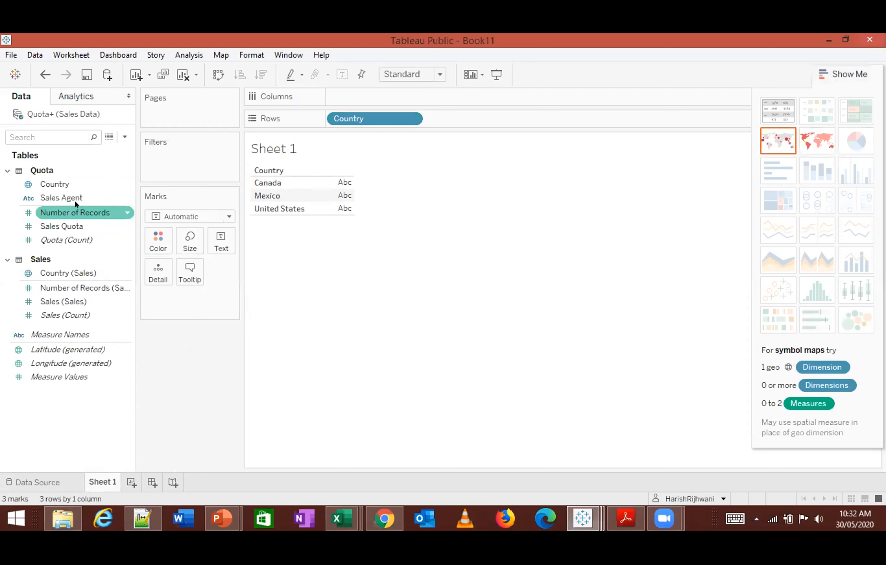
# - Add the Sales Quota and Sales (Sales) measures to the country text table
pyautogui.click(74, 225)
pyautogui.doubleClick(74, 226)
pyautogui.moveTo(74, 298); pyautogui.dragTo(252, 296)
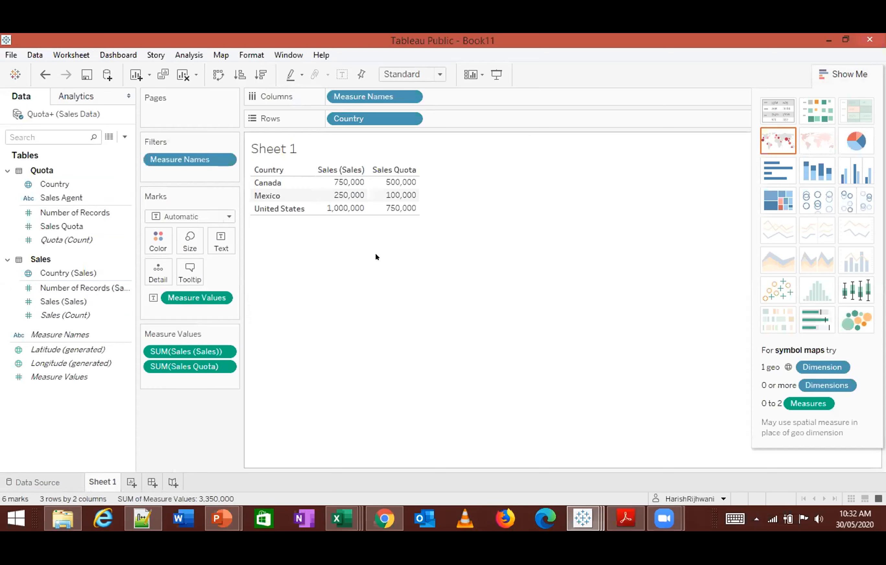
# - Compare the related Sales and Sales Quota table with the blended table in Book9, returning to Book11
pyautogui.click(583, 518)
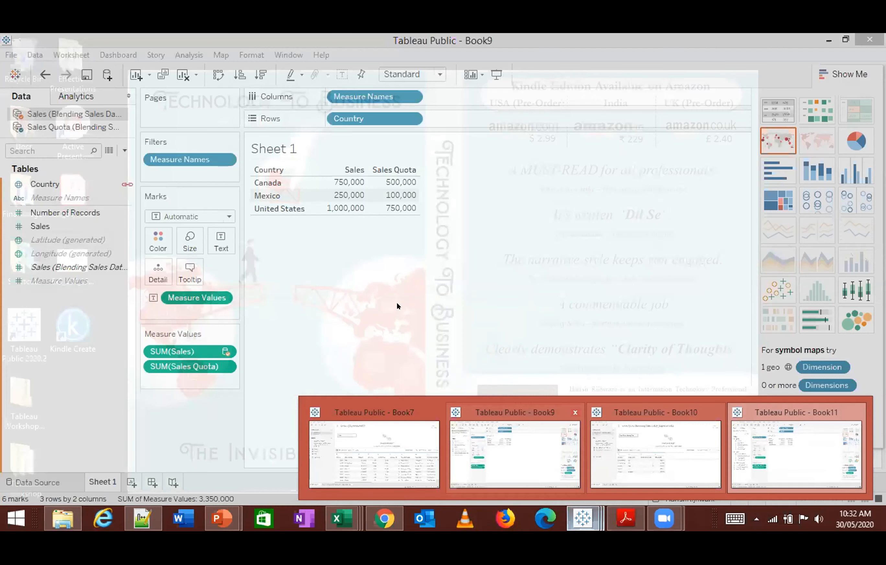
pyautogui.click(398, 306)
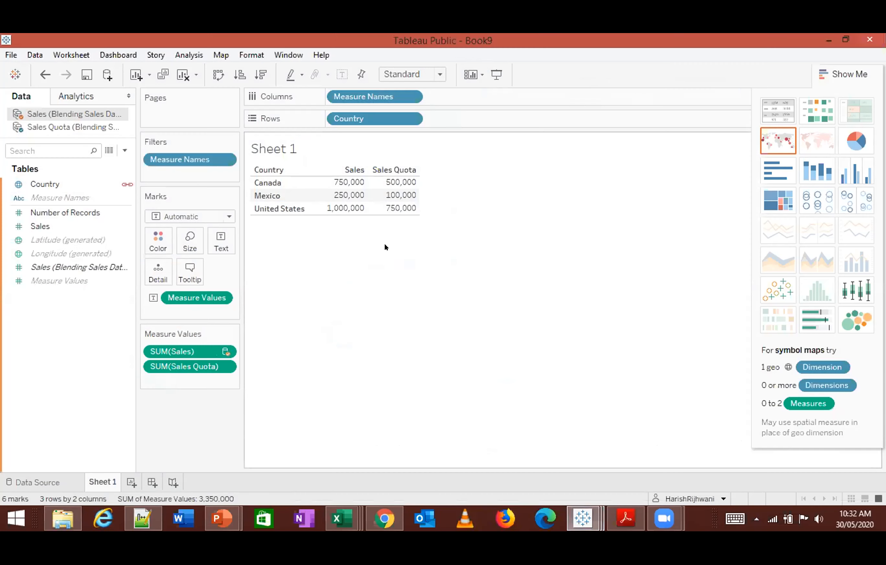
pyautogui.hotkey('alt', 'Tab')
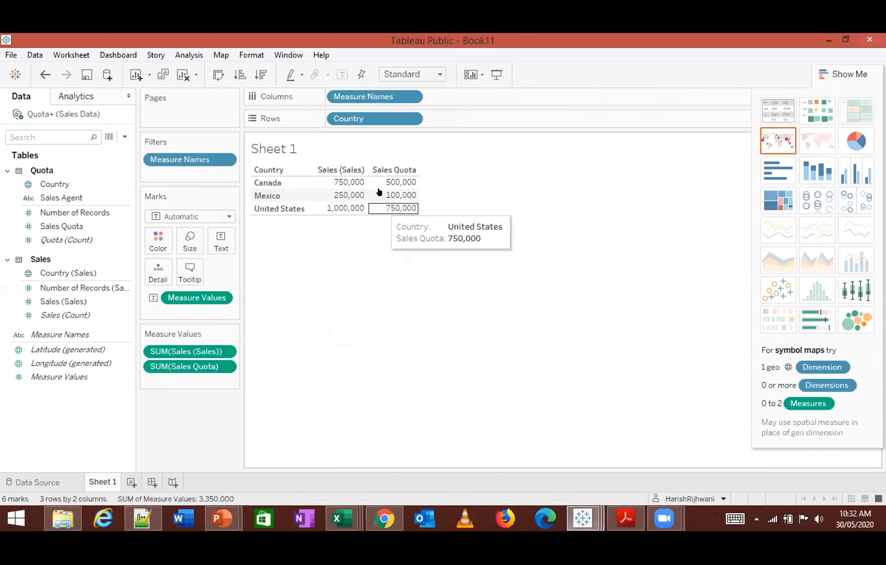
# - Move SUM(Sales (Sales)) below SUM(Sales Quota) in the measure order and compare the table with Book9
pyautogui.moveTo(201, 360); pyautogui.dragTo(208, 382)
pyautogui.hotkey('ctrl', 'z')
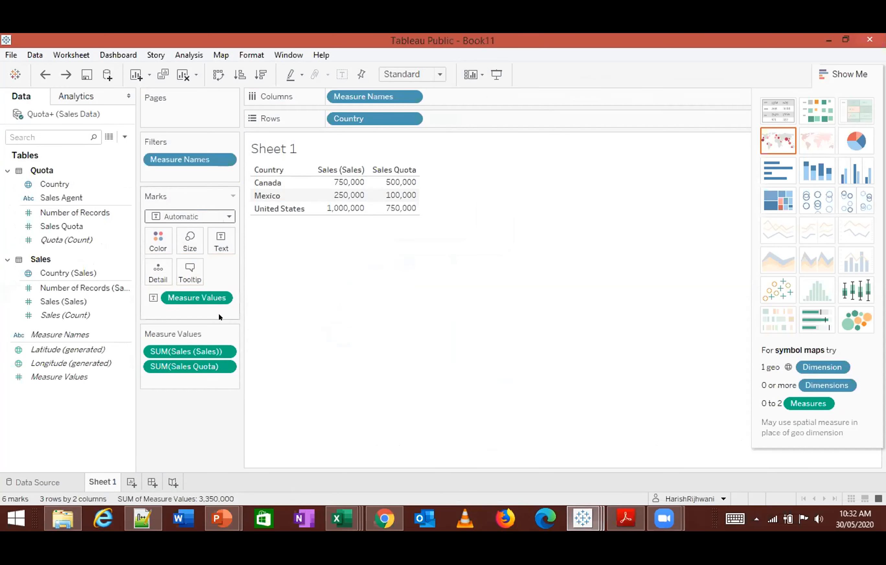
pyautogui.moveTo(199, 350); pyautogui.dragTo(207, 384)
pyautogui.hotkey('alt', 'Tab')
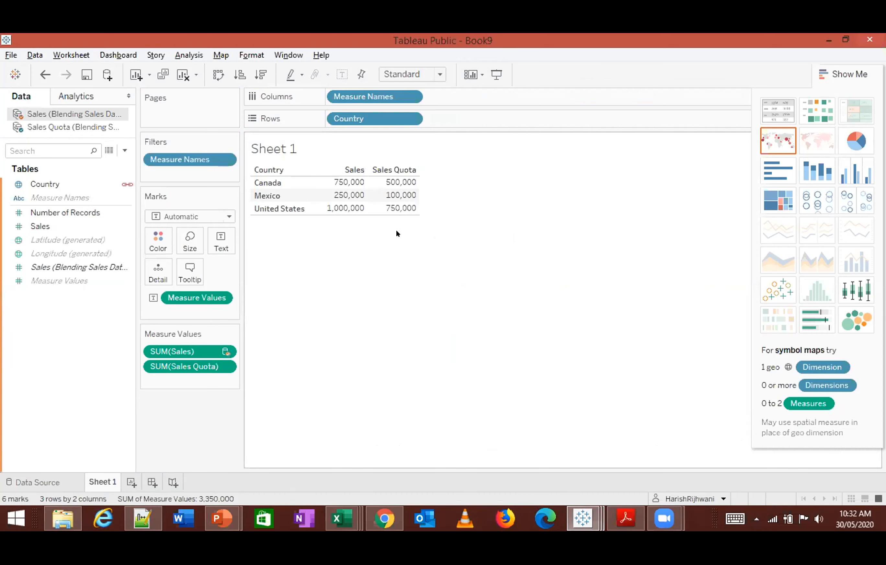
pyautogui.hotkey('alt', 'Tab')
pyautogui.hotkey('alt', 'Tab')
pyautogui.hotkey('alt', 'Tab')
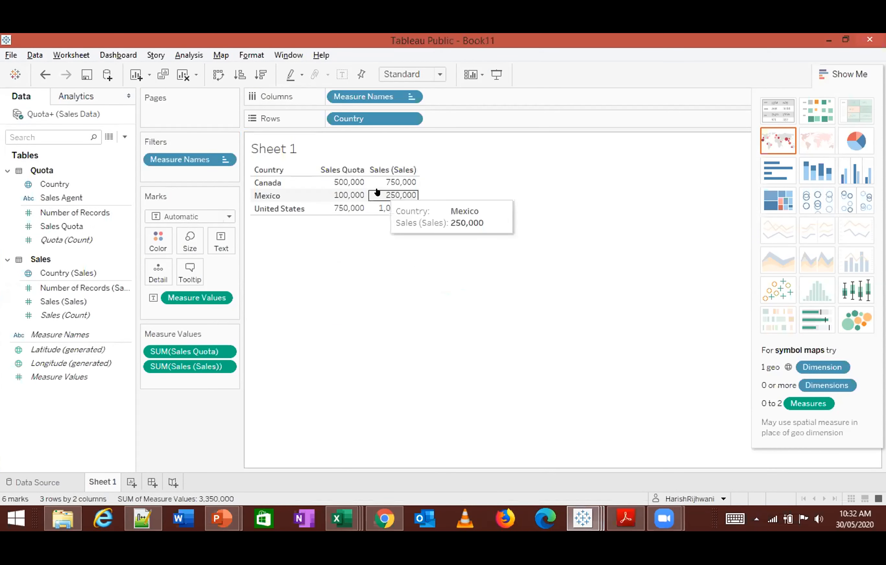
# - Move SUM(Sales Quota) back below SUM(Sales (Sales)) and compare the table with Book9 again
pyautogui.moveTo(197, 358); pyautogui.dragTo(209, 377)
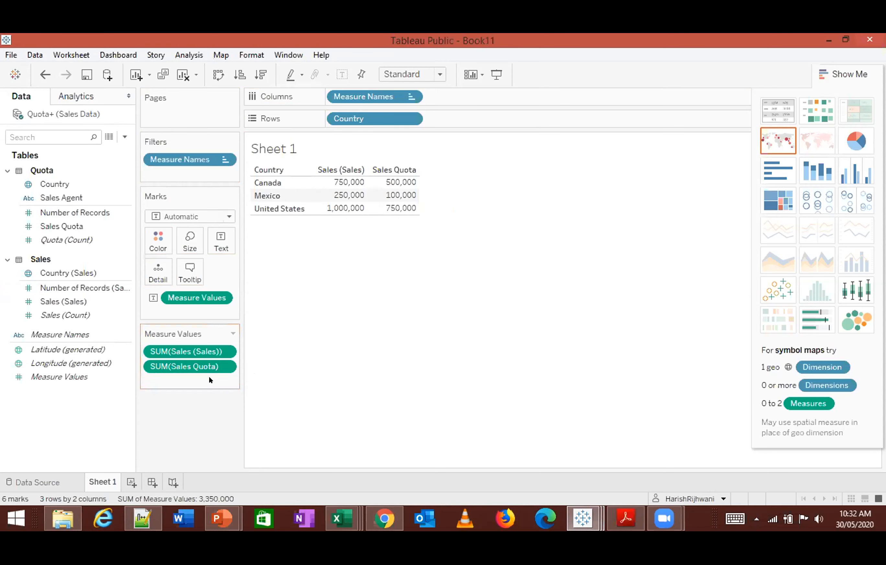
pyautogui.hotkey('alt', 'Tab')
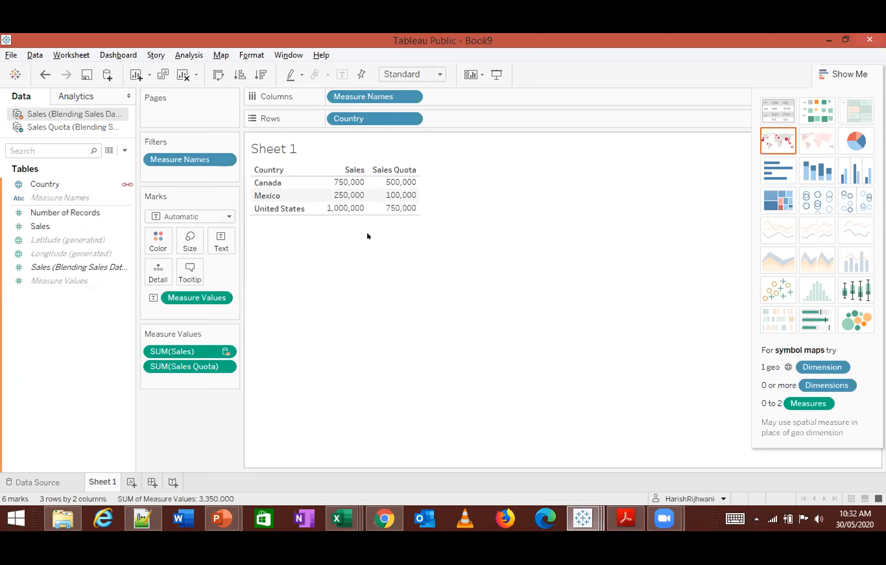
pyautogui.hotkey('alt', 'Tab')
pyautogui.hotkey('alt', 'Tab')
pyautogui.hotkey('alt', 'Tab')
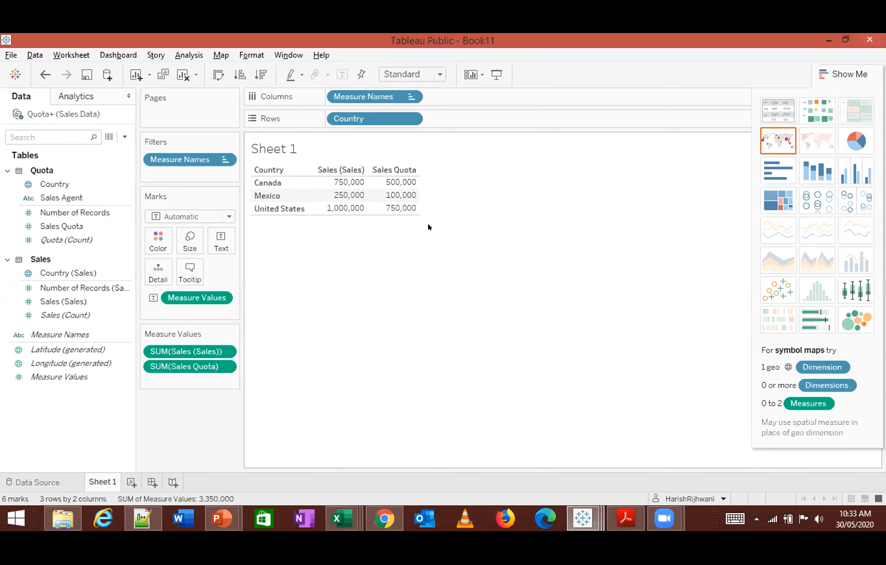
# - Hide the Show Me chart gallery in Book11
pyautogui.moveTo(358, 192)
pyautogui.moveTo(439, 213)
pyautogui.click(849, 74)
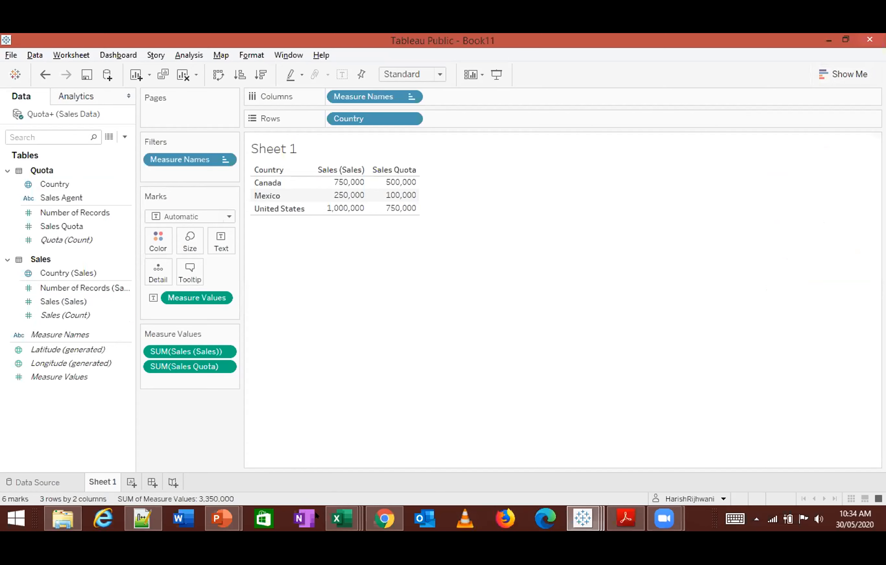
# - Switch to Excel and close the Sales Data.xlsx workbook and the Sales Quota (Blending Sales Data)_Migrated Data.csv file
pyautogui.click(342, 518)
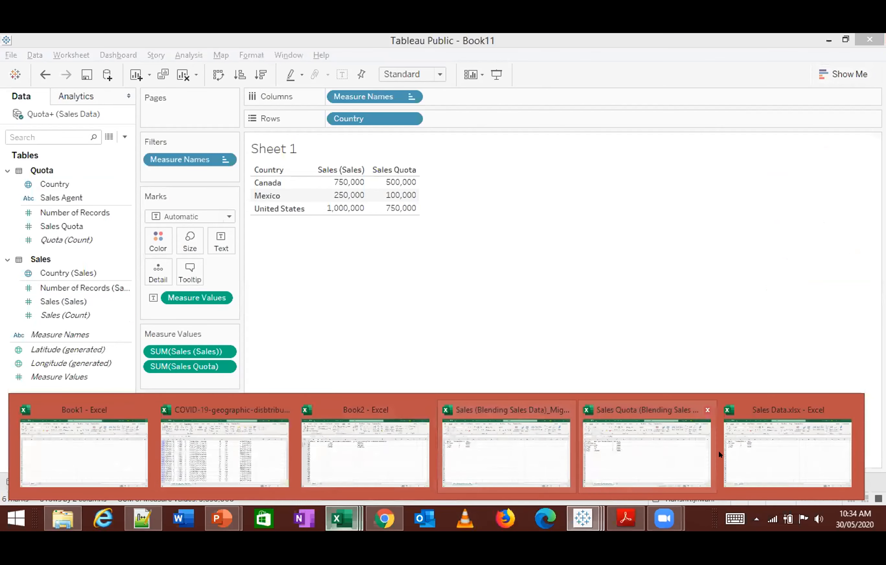
pyautogui.click(737, 450)
pyautogui.hotkey('alt', 'f')
pyautogui.press('c')
pyautogui.click(388, 330)
pyautogui.hotkey('alt', 'f')
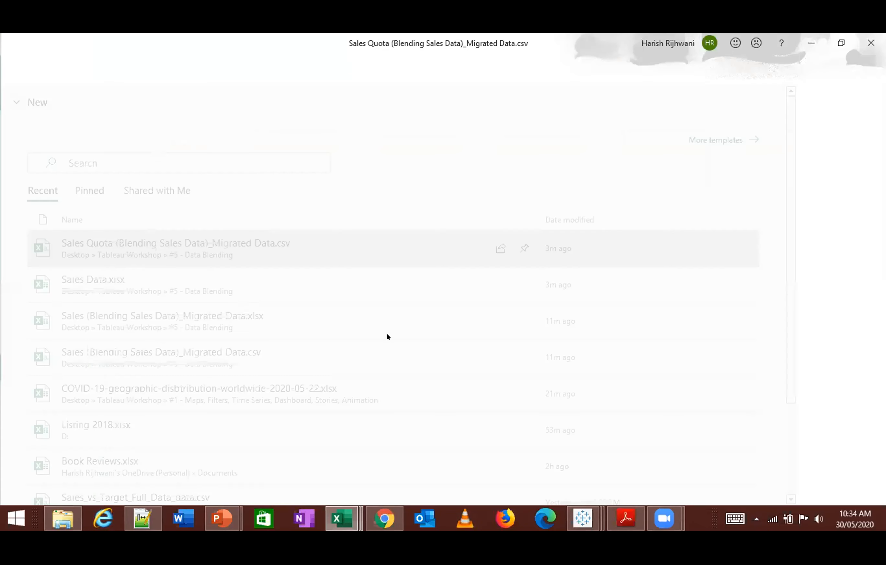
pyautogui.press('c')
pyautogui.click(440, 305)
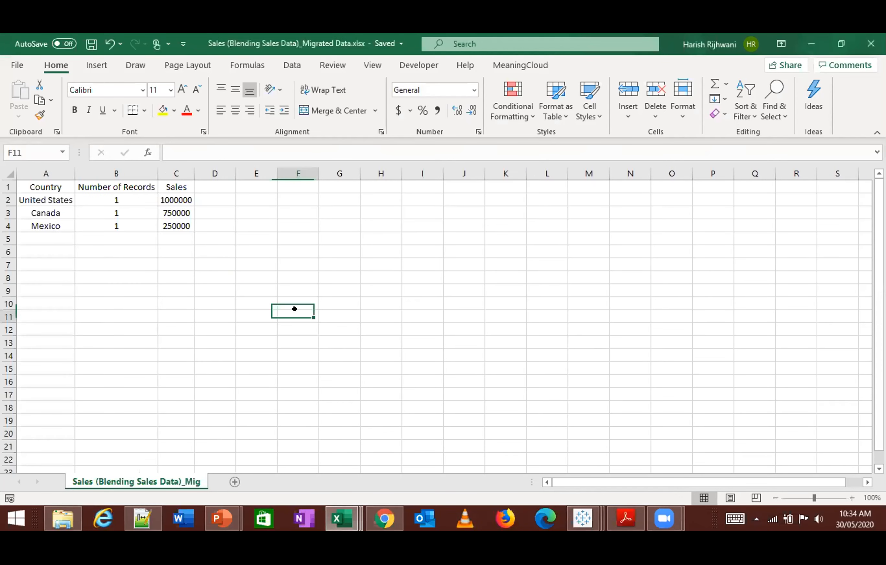
# - Close the Sales (Blending Sales Data)_Migrated Data.xlsx workbook and the Book2 workbook, discarding the changes to Book2
pyautogui.hotkey('alt', 'f')
pyautogui.press('c')
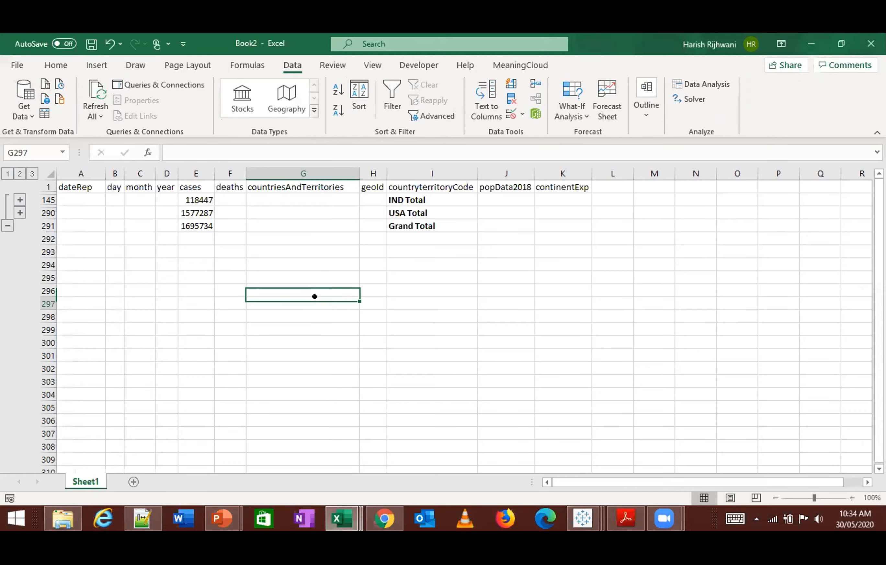
pyautogui.hotkey('alt', 'f')
pyautogui.press('c')
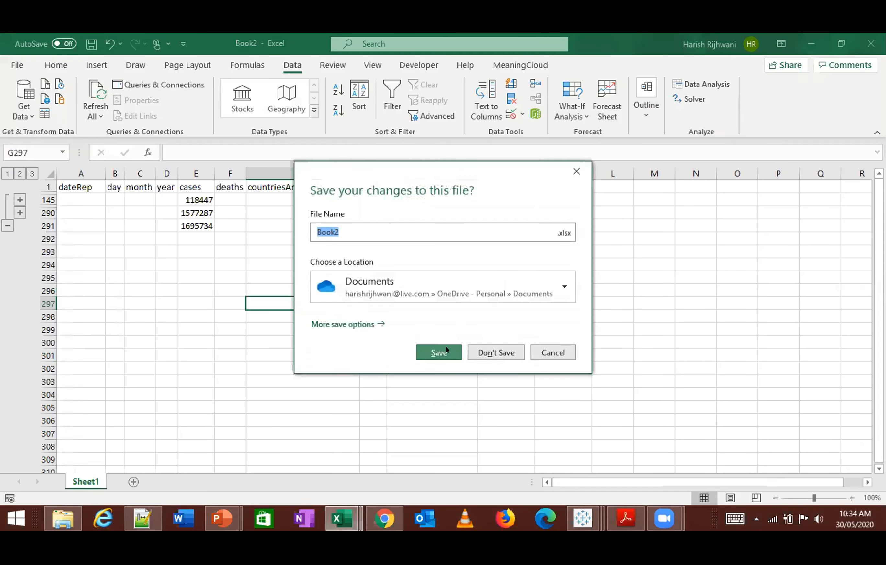
pyautogui.click(491, 350)
pyautogui.click(338, 317)
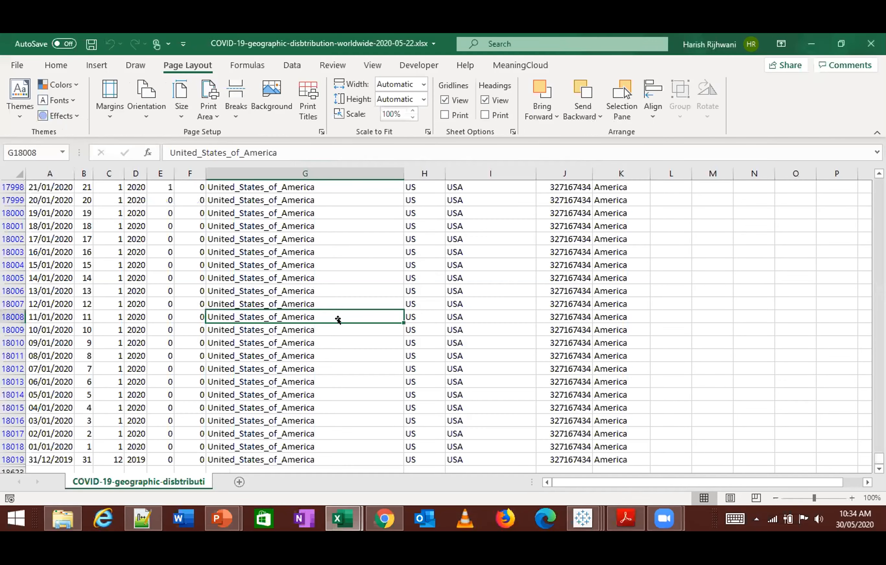
# - Switch to Tableau Public, return to Book11 and create a new empty workbook
pyautogui.click(583, 517)
pyautogui.moveTo(584, 517)
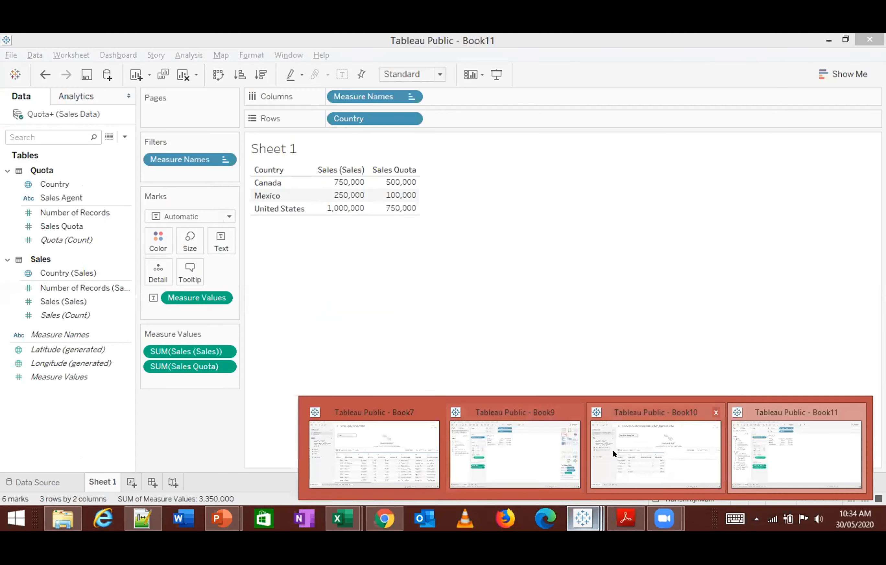
pyautogui.click(602, 443)
pyautogui.click(584, 510)
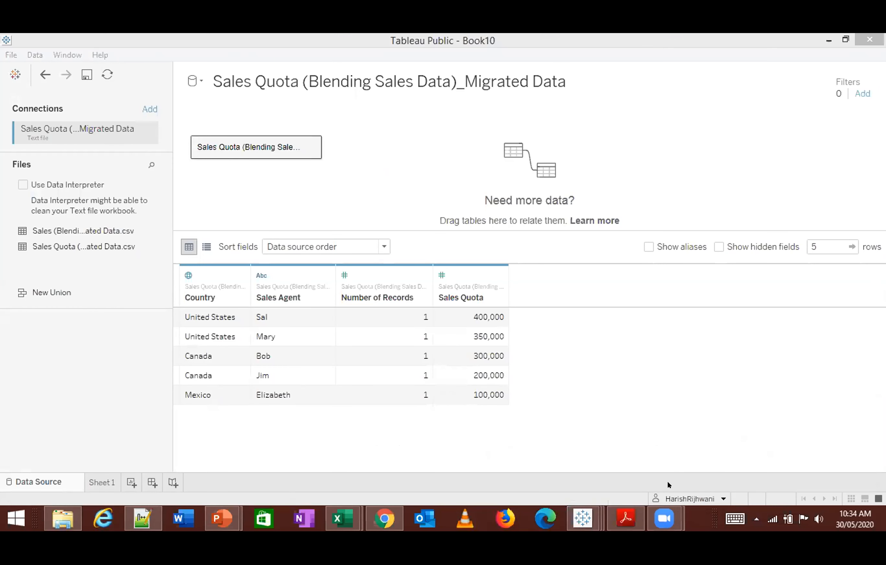
pyautogui.moveTo(584, 515)
pyautogui.click(743, 453)
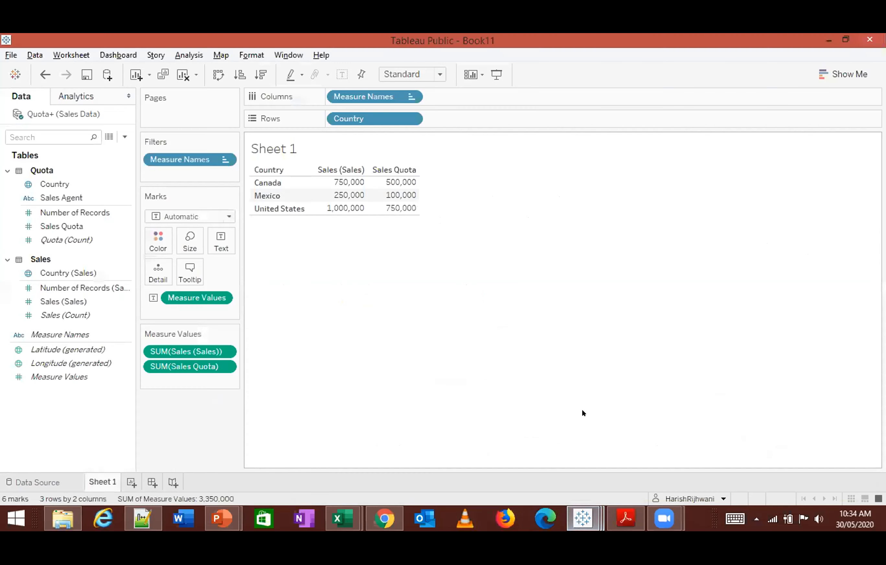
pyautogui.click(11, 55)
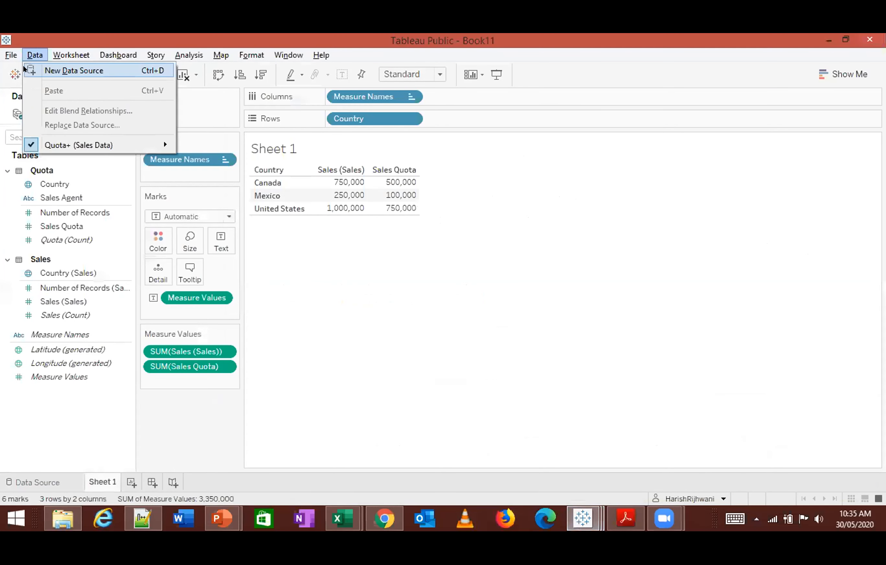
pyautogui.click(24, 70)
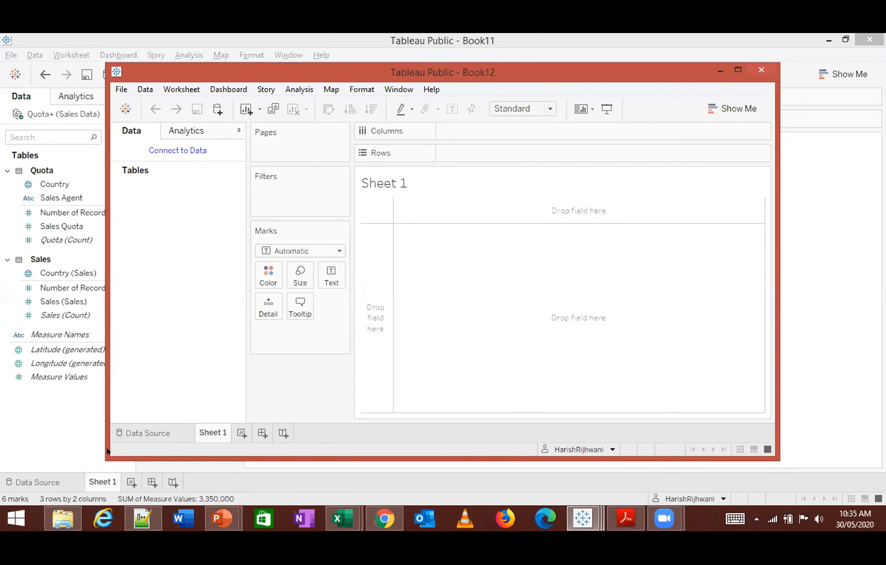
# - Connect the new workbook to the Excel file SuperStoreUS.xlsx from the "#3 - Joins, Maps & Pie Chart" folder and maximize its window
pyautogui.click(138, 433)
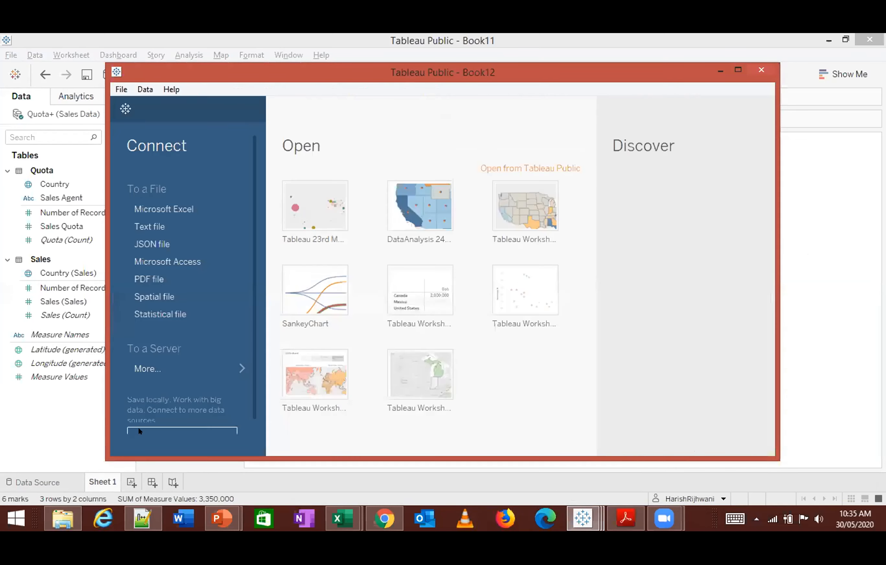
pyautogui.click(153, 207)
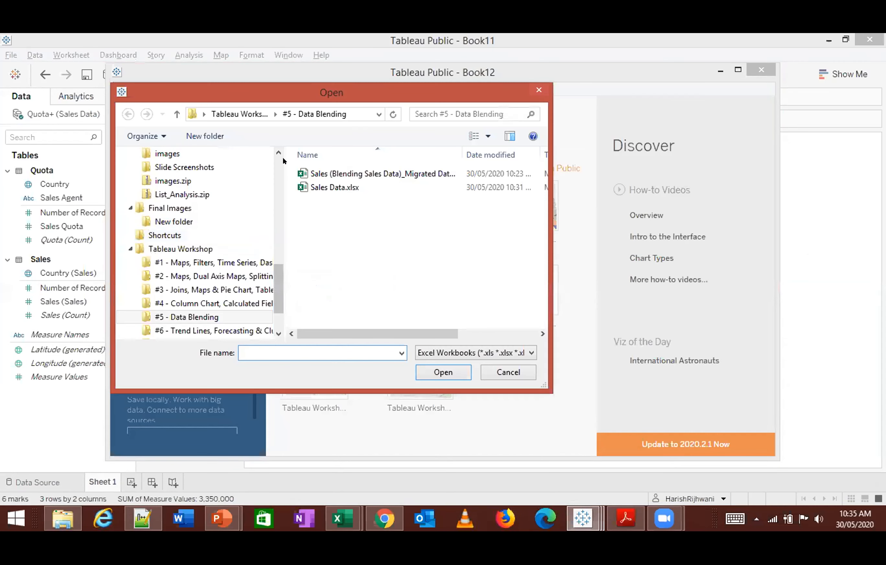
pyautogui.click(250, 112)
pyautogui.doubleClick(344, 200)
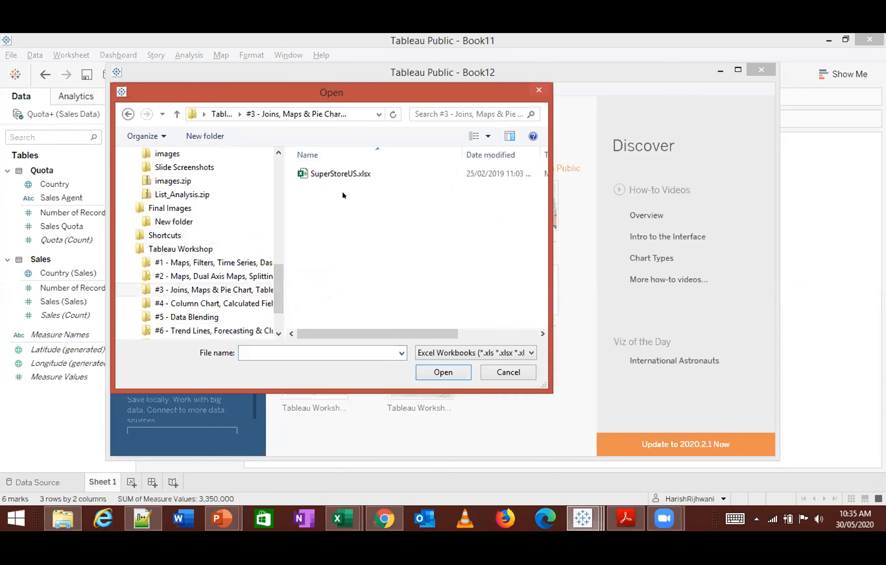
pyautogui.click(336, 174)
pyautogui.click(442, 371)
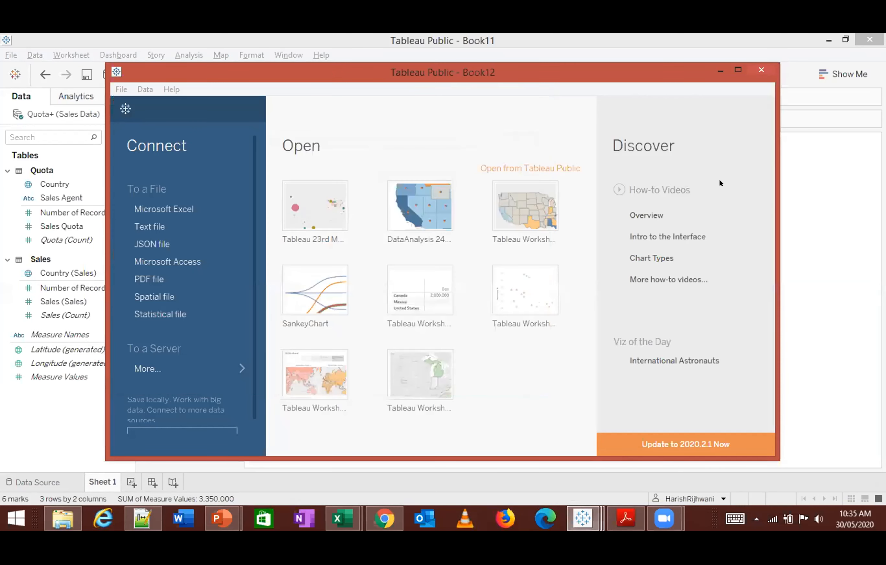
pyautogui.click(732, 72)
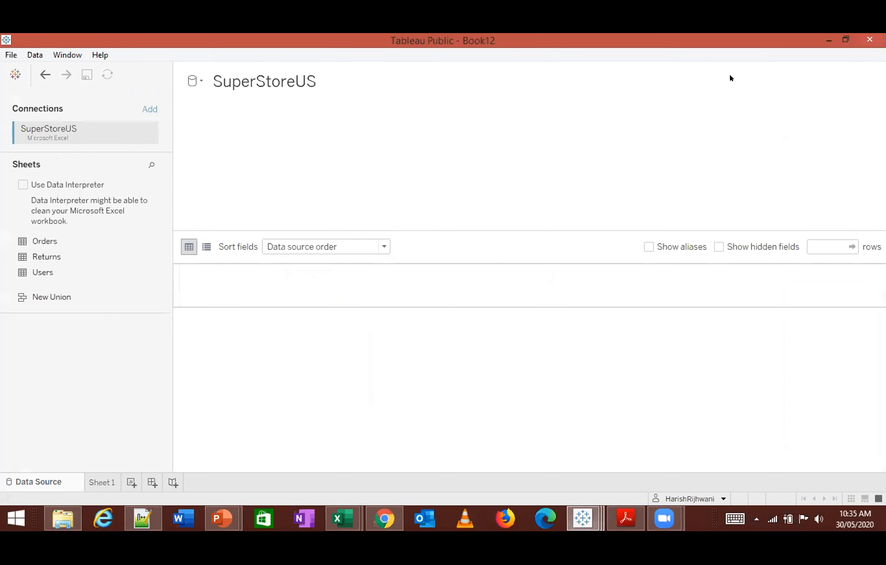
# - Add the Orders sheet to the SuperStoreUS data source and open the Sheet 1 worksheet
pyautogui.click(105, 482)
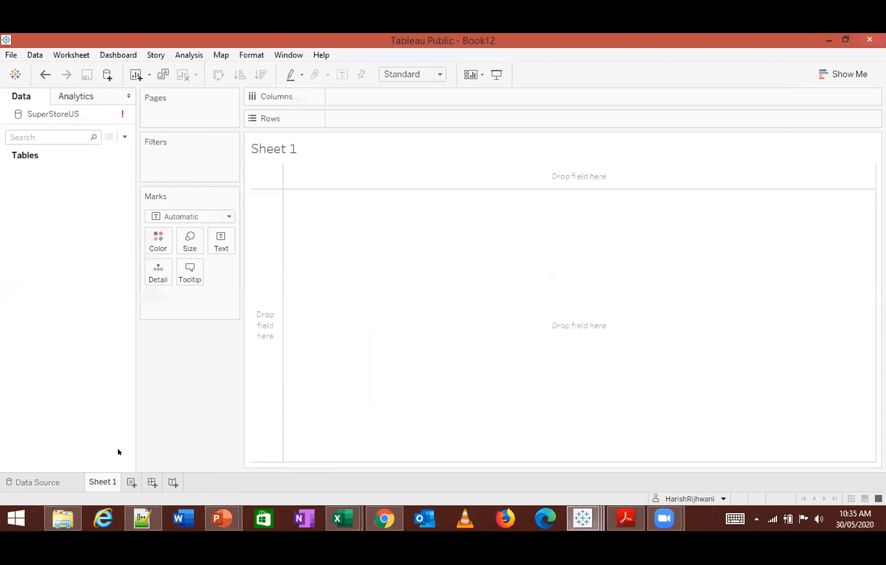
pyautogui.click(46, 479)
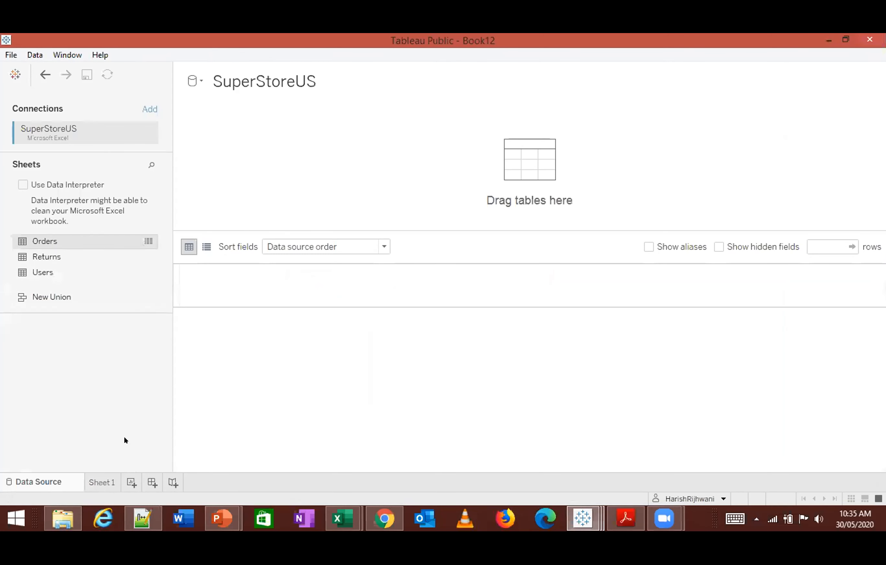
pyautogui.click(107, 482)
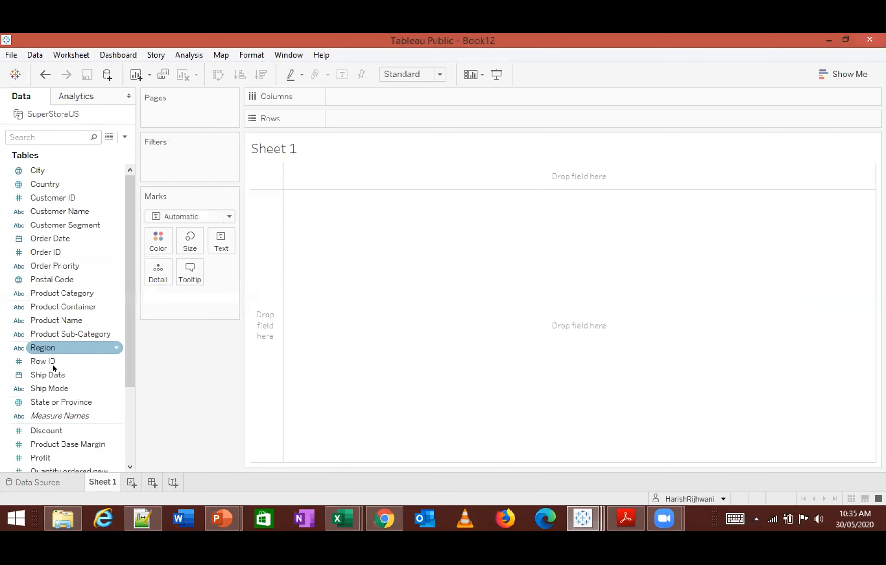
# - Build a text table in Sheet 1 with the sum of Profit by Product Category, leaving out Product Container
pyautogui.doubleClick(76, 307)
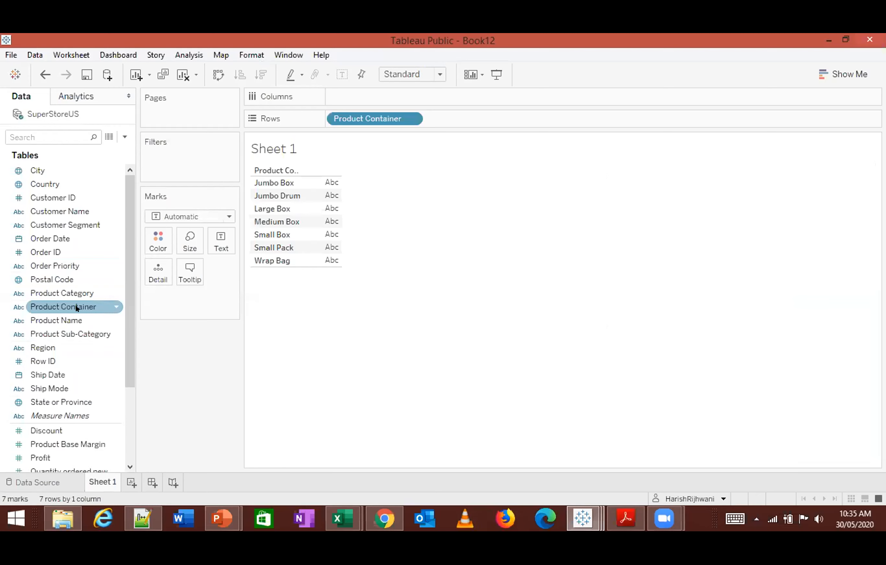
pyautogui.moveTo(363, 118); pyautogui.dragTo(223, 350)
pyautogui.doubleClick(96, 290)
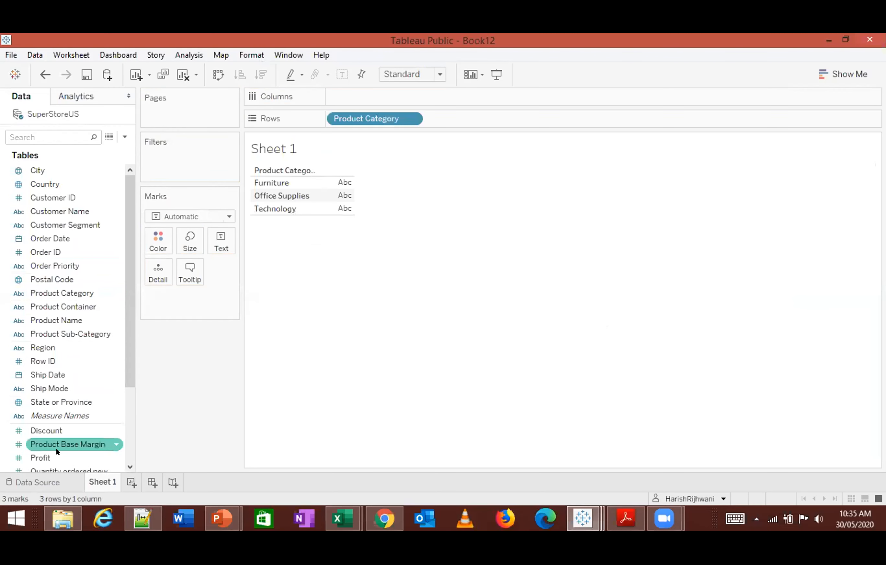
pyautogui.scroll(-1, 75, 428)
pyautogui.doubleClick(60, 417)
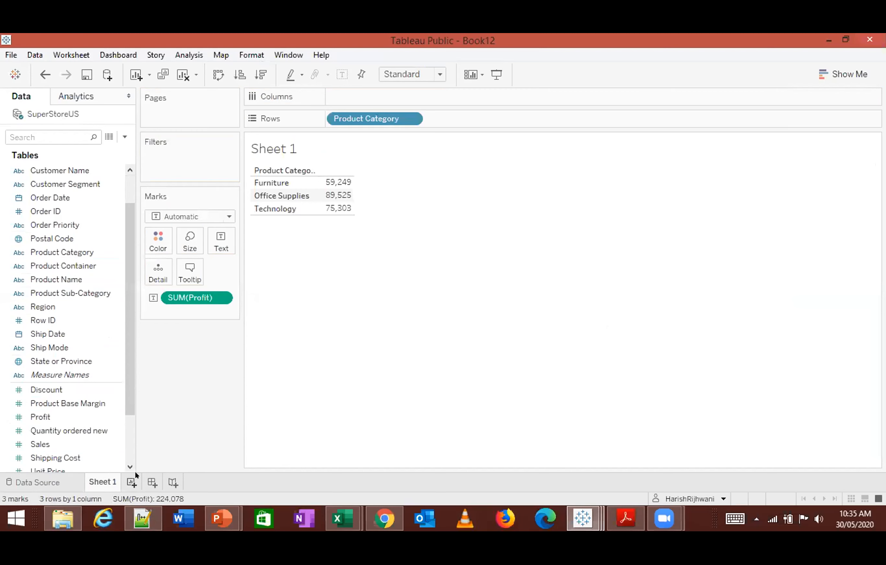
# - Add a second worksheet and show the sum of Sales by year of Order Date
pyautogui.click(131, 482)
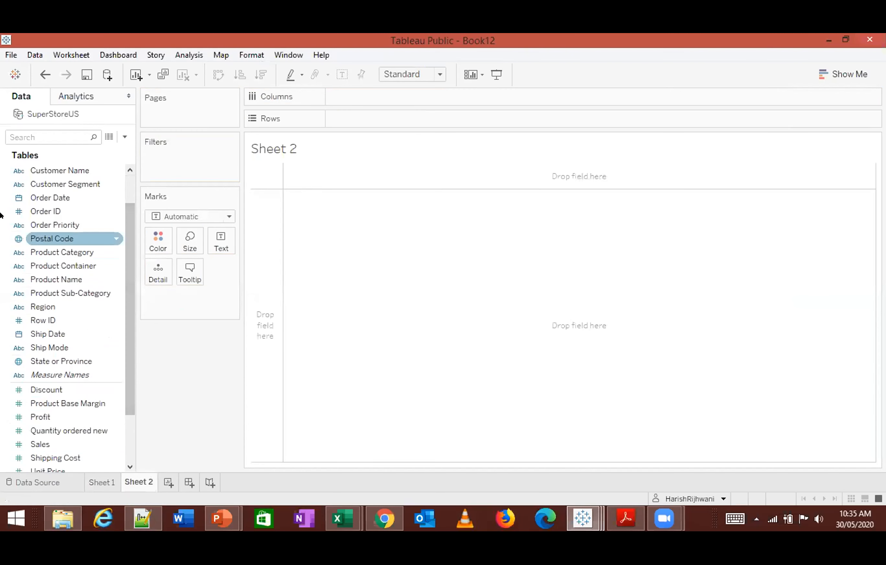
pyautogui.doubleClick(45, 198)
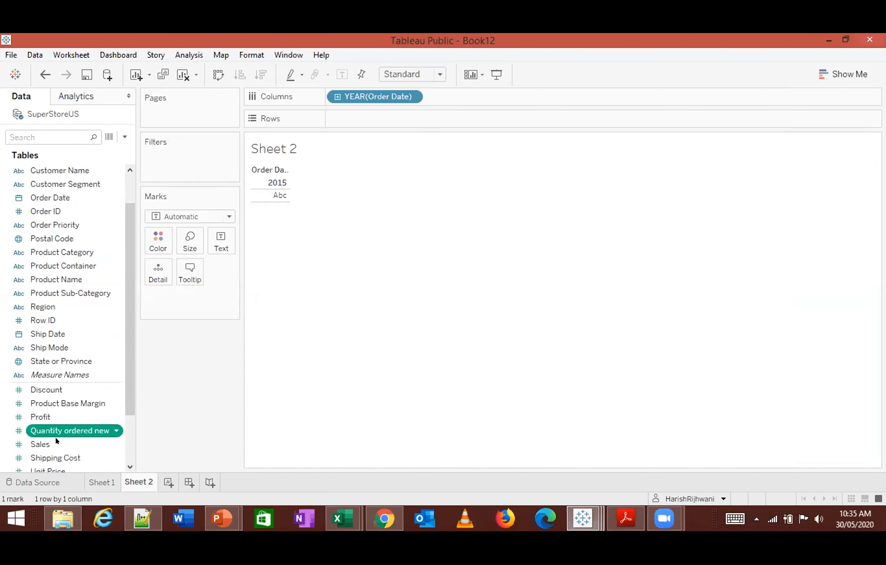
pyautogui.moveTo(138, 390); pyautogui.dragTo(302, 290)
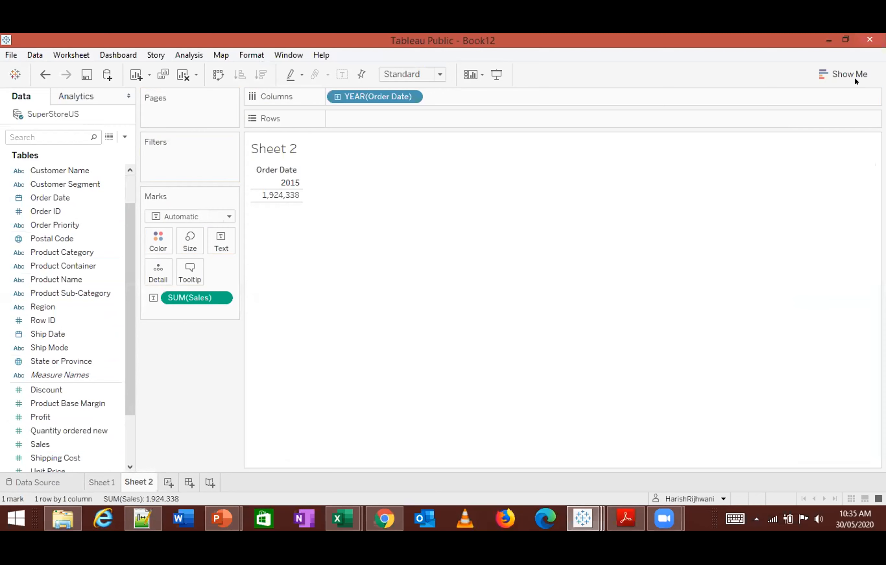
# - Turn the Sales view into a continuous line chart with Order Date at day level and hide the Show Me gallery
pyautogui.click(844, 74)
pyautogui.click(777, 227)
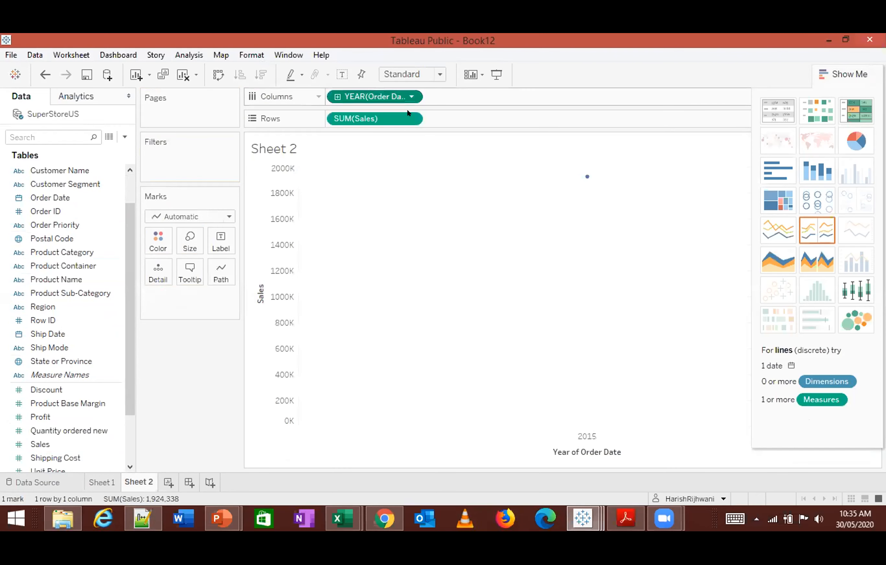
pyautogui.click(411, 97)
pyautogui.click(385, 378)
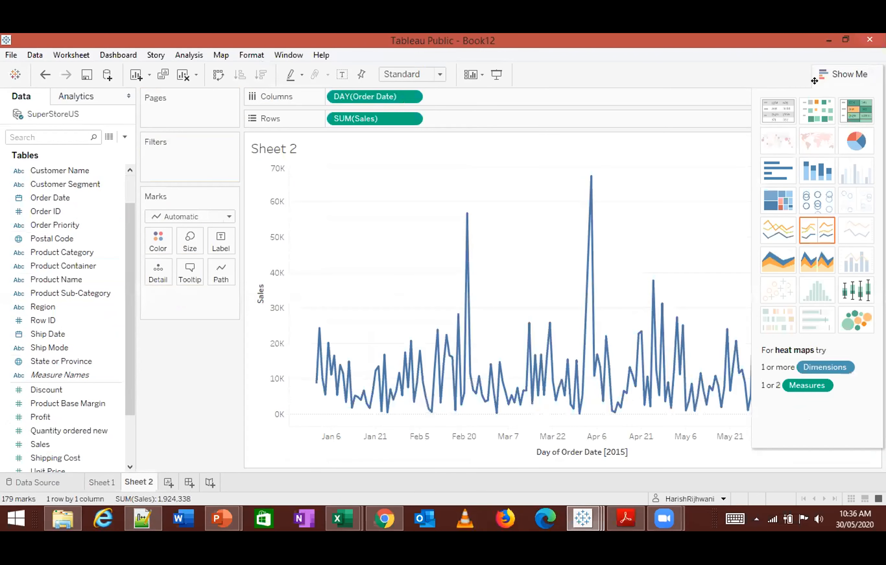
pyautogui.click(842, 74)
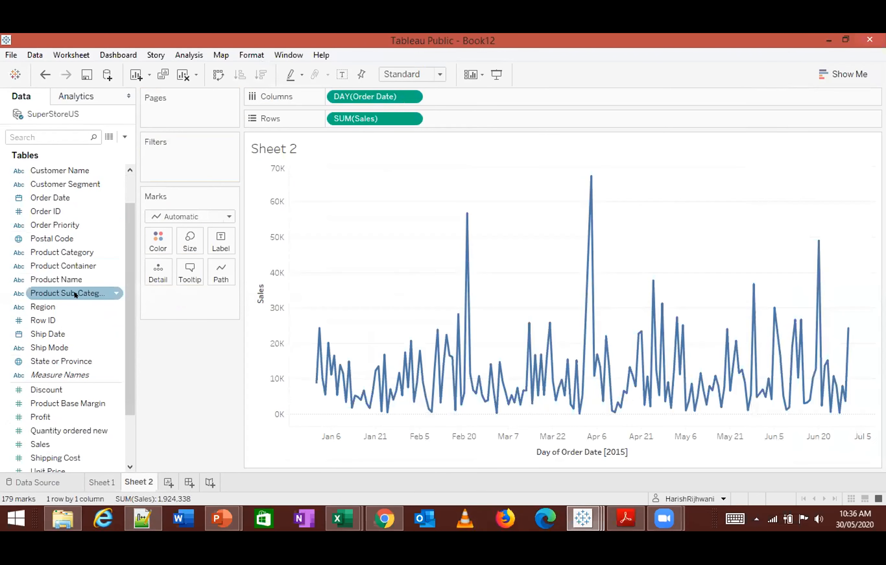
# - Color the Sales lines by Product Category and turn on legend highlighting, trying it on Furniture and clearing the selection
pyautogui.moveTo(57, 252); pyautogui.dragTo(154, 245)
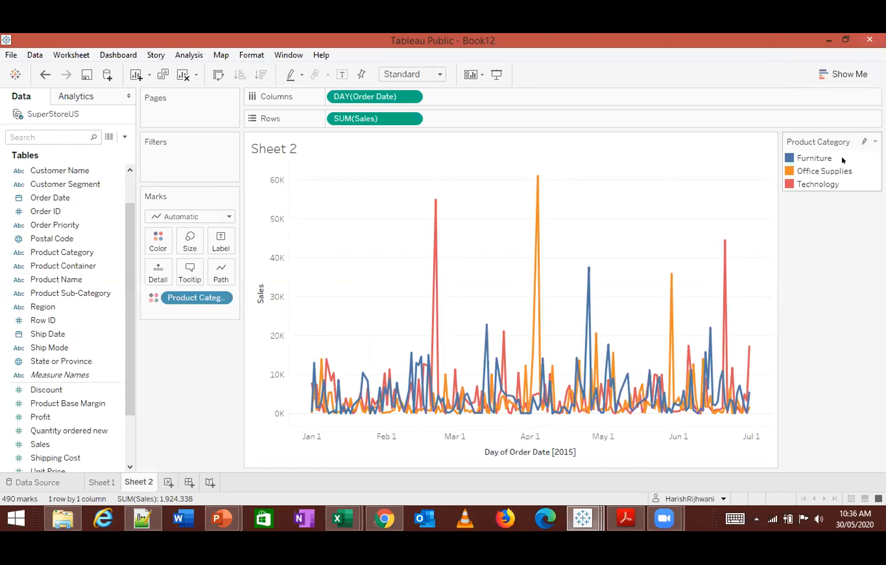
pyautogui.click(824, 156)
pyautogui.click(863, 141)
pyautogui.click(814, 157)
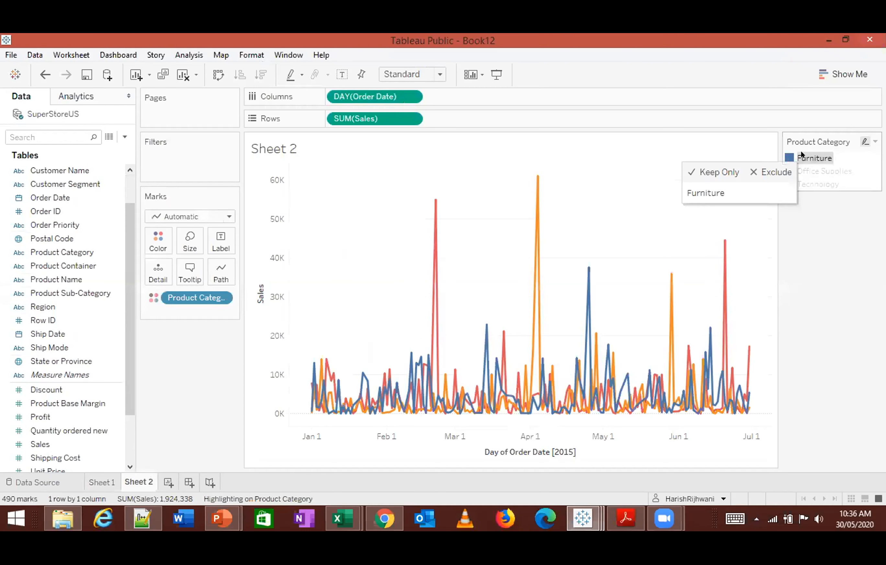
pyautogui.click(810, 265)
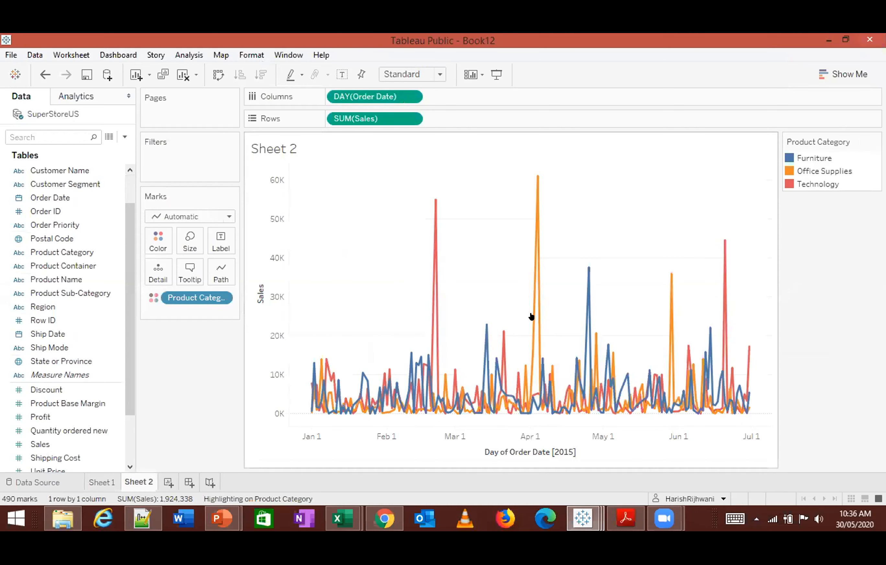
# - Create a new dashboard and set the maximum width of its size range to 1150 px
pyautogui.click(189, 482)
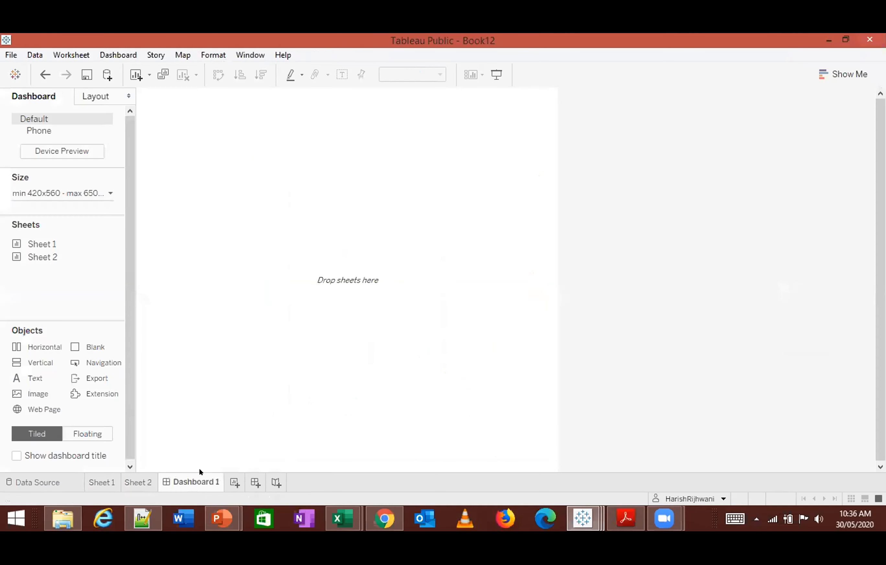
pyautogui.click(62, 193)
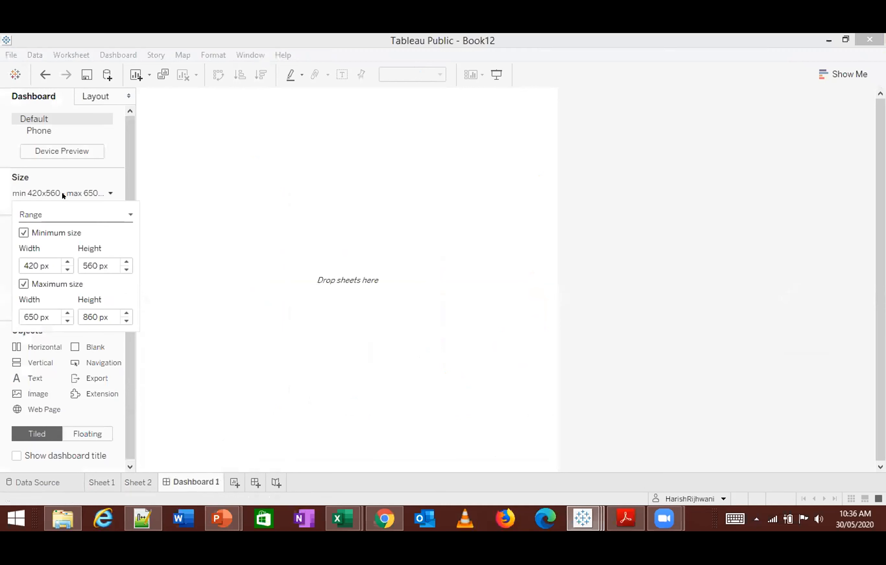
pyautogui.click(67, 312)
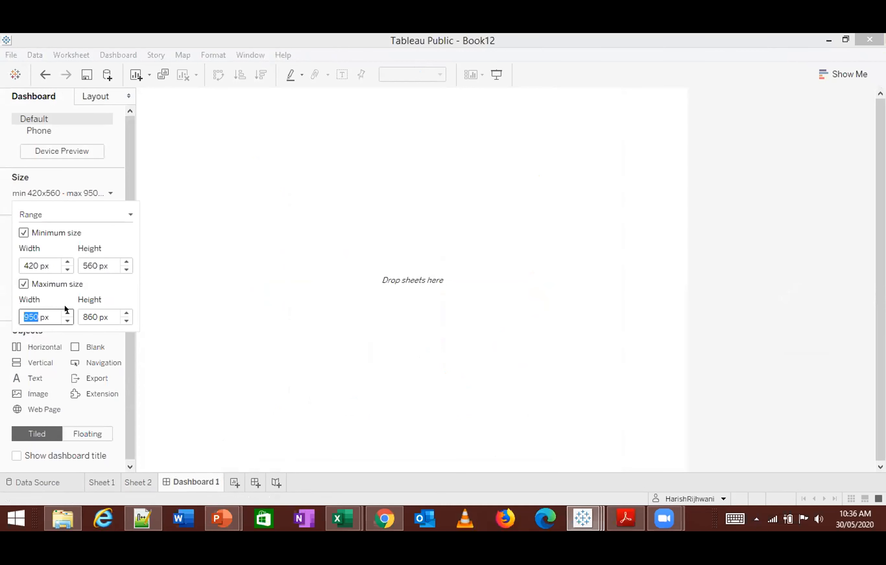
pyautogui.click(201, 277)
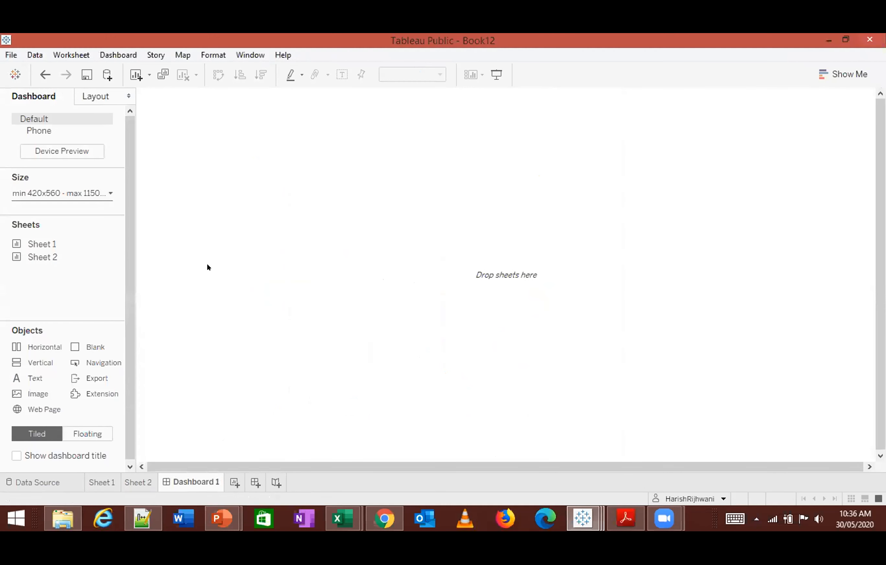
# - Place Sheet 1 on the dashboard with Sheet 2 to its right
pyautogui.moveTo(65, 243); pyautogui.dragTo(170, 237)
pyautogui.moveTo(32, 256); pyautogui.dragTo(296, 221)
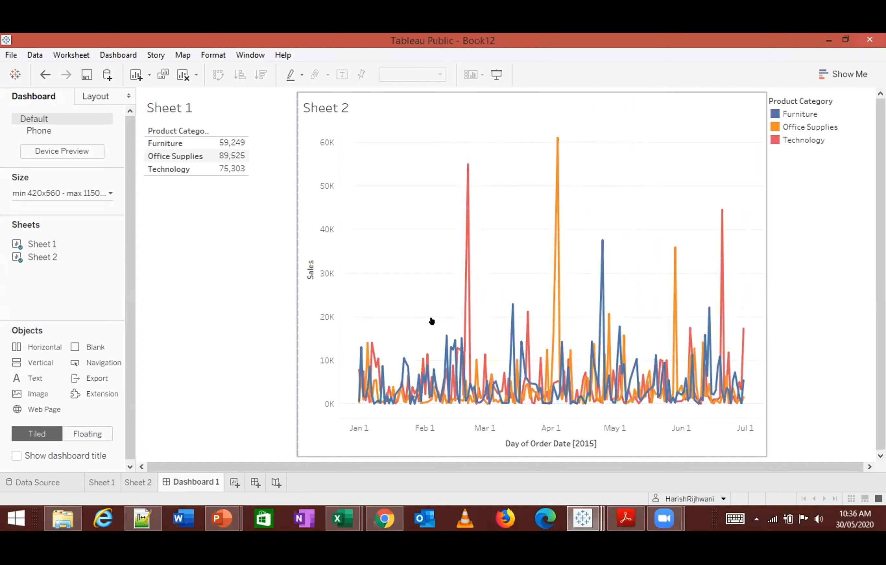
# - Open the dashboard's actions and remove the generated highlight action on Product Category
pyautogui.click(187, 215)
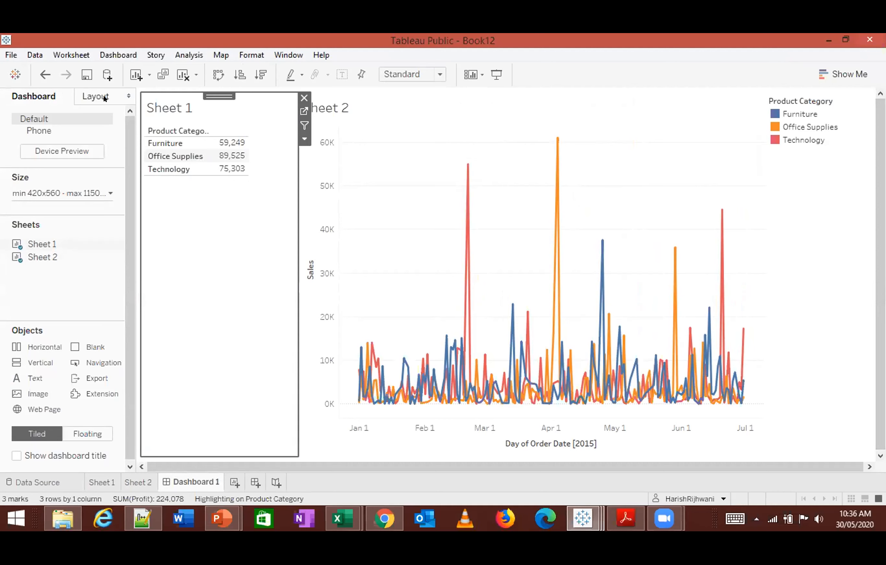
pyautogui.click(118, 55)
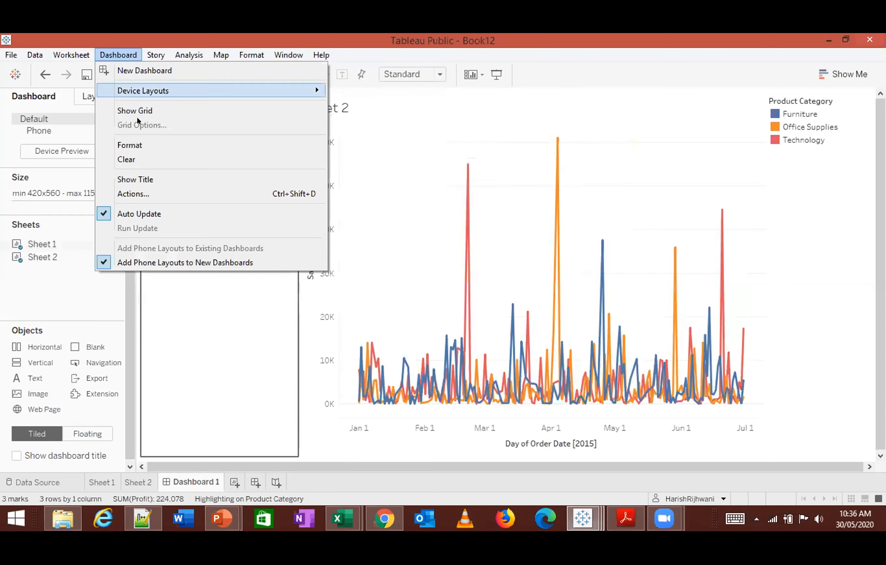
pyautogui.click(145, 194)
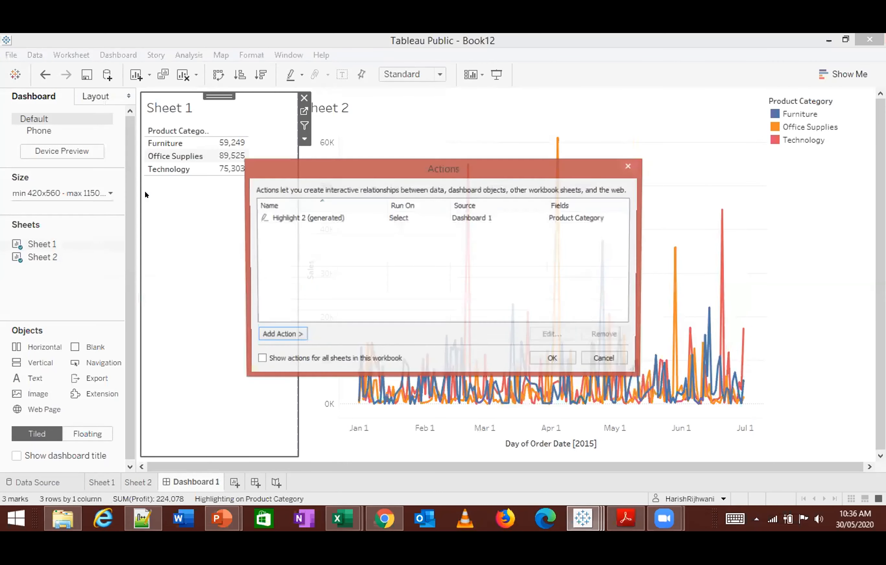
pyautogui.click(315, 218)
pyautogui.click(593, 338)
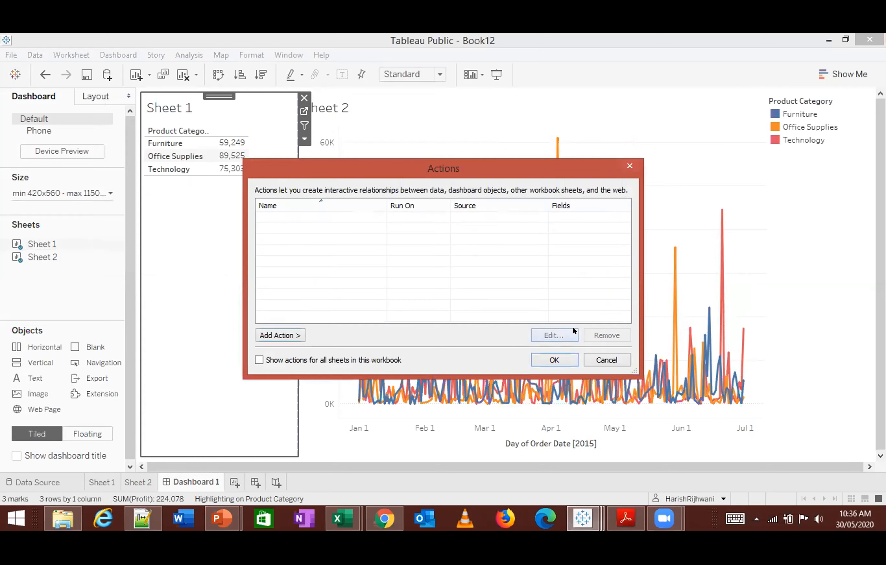
# - Add a highlight action named Highlight1 that runs on Select between Sheet 1 and Sheet 2 for all fields
pyautogui.click(285, 334)
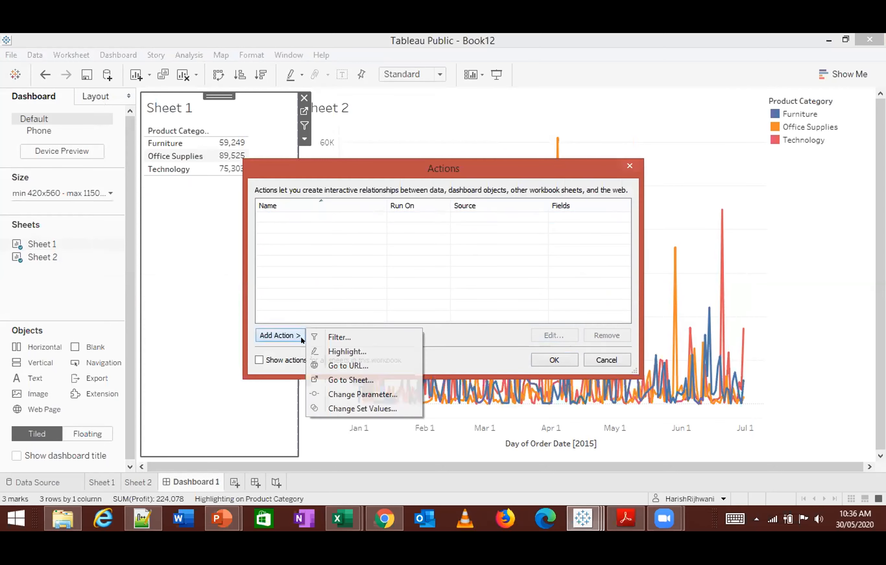
pyautogui.click(326, 351)
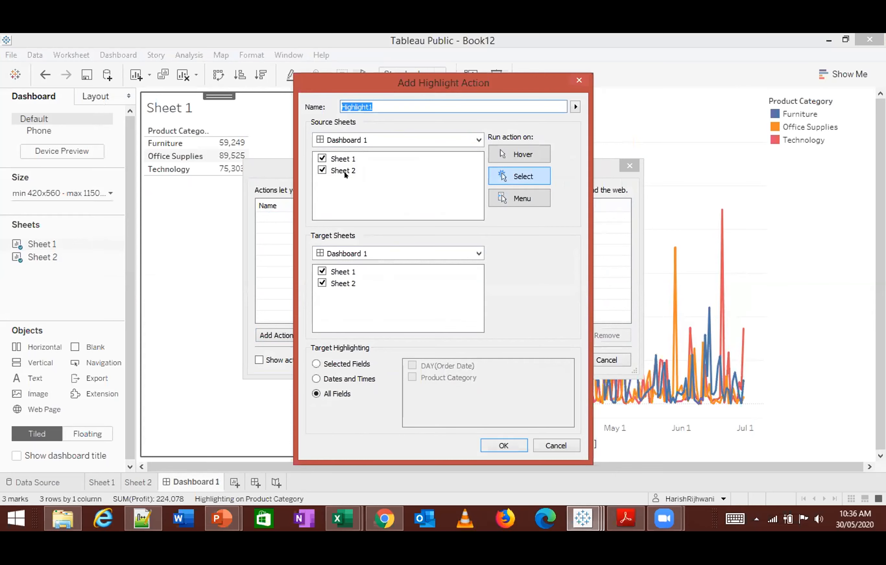
pyautogui.click(511, 445)
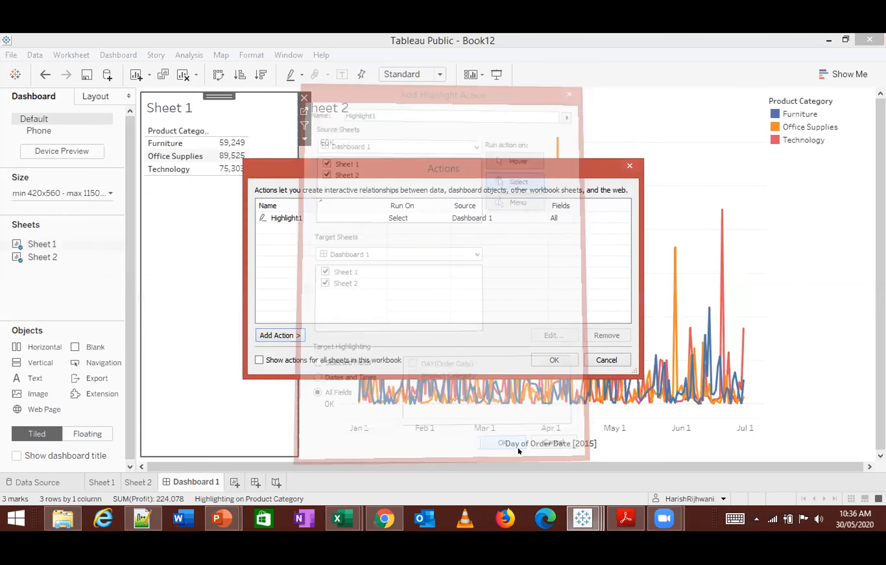
pyautogui.click(561, 360)
# - Test the highlight action by selecting Office Supplies in Sheet 1, followed by Technology, Furniture and Office Supplies in the color legend
pyautogui.click(188, 155)
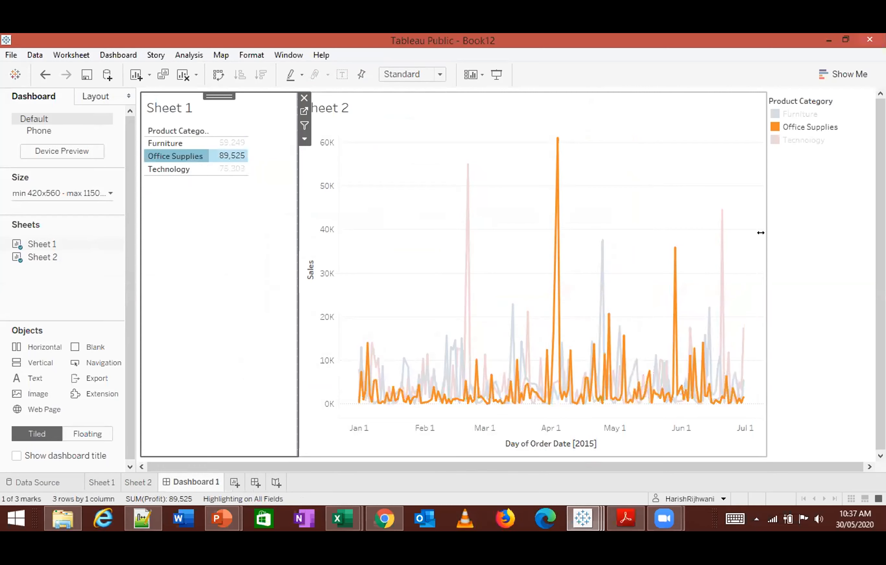
pyautogui.click(800, 171)
pyautogui.click(715, 149)
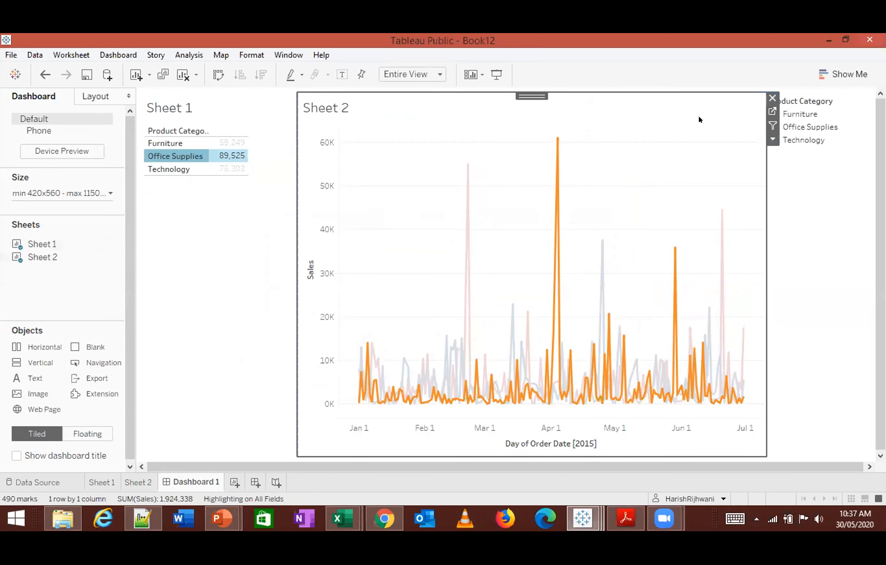
pyautogui.click(820, 140)
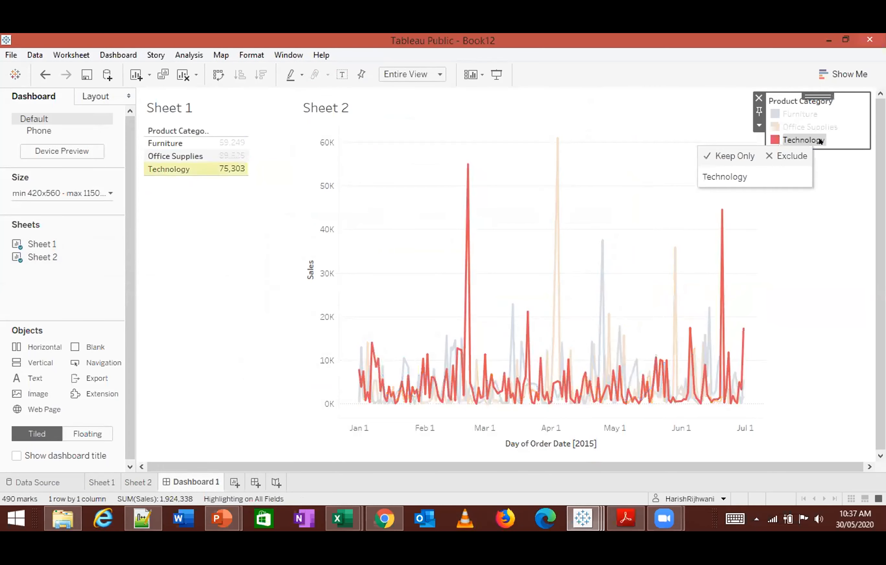
pyautogui.click(804, 113)
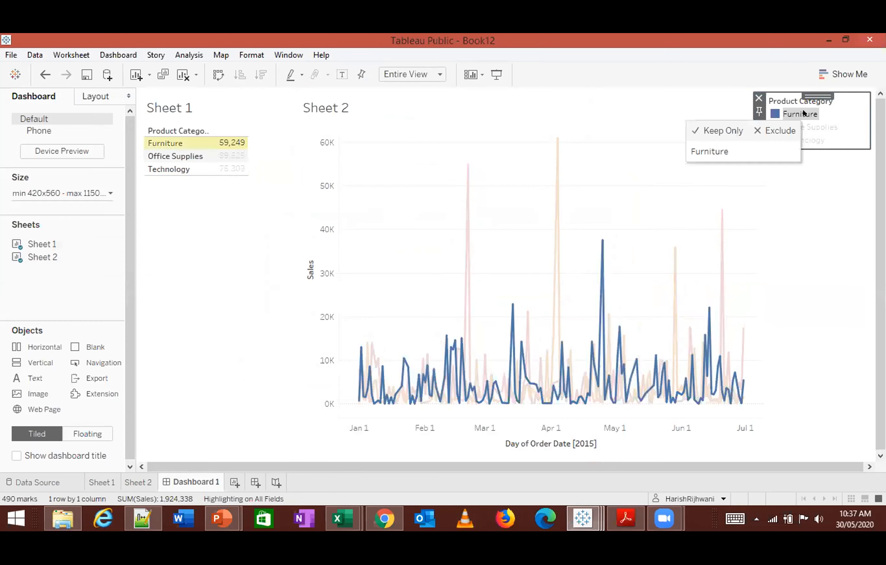
pyautogui.click(804, 128)
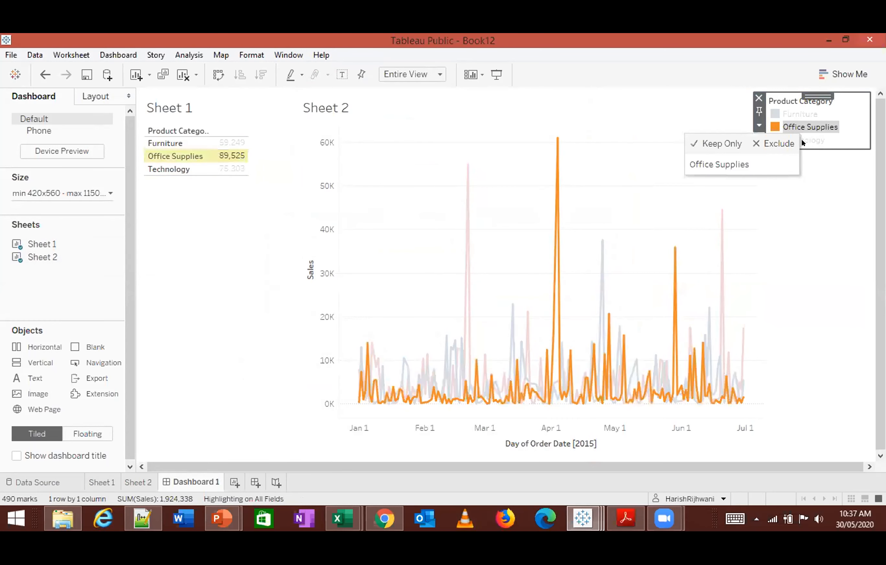
pyautogui.click(804, 165)
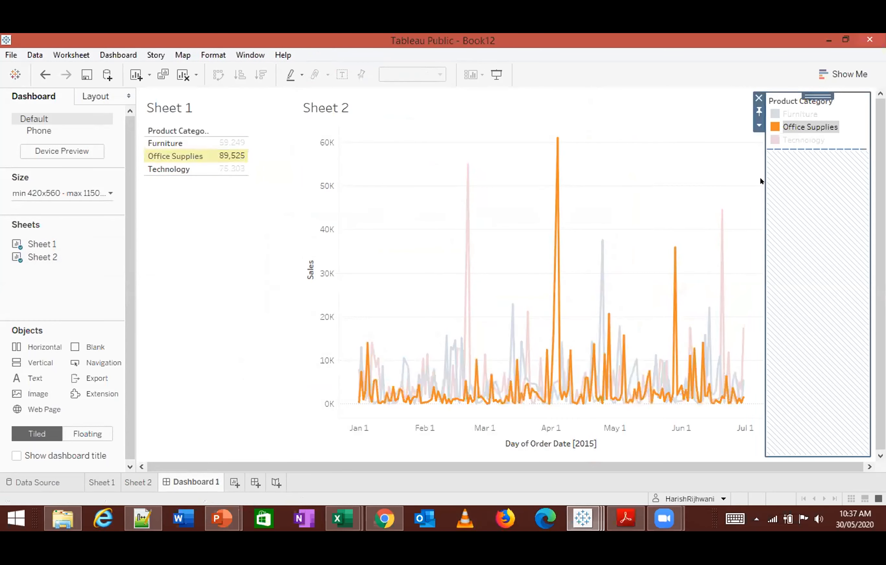
pyautogui.click(220, 288)
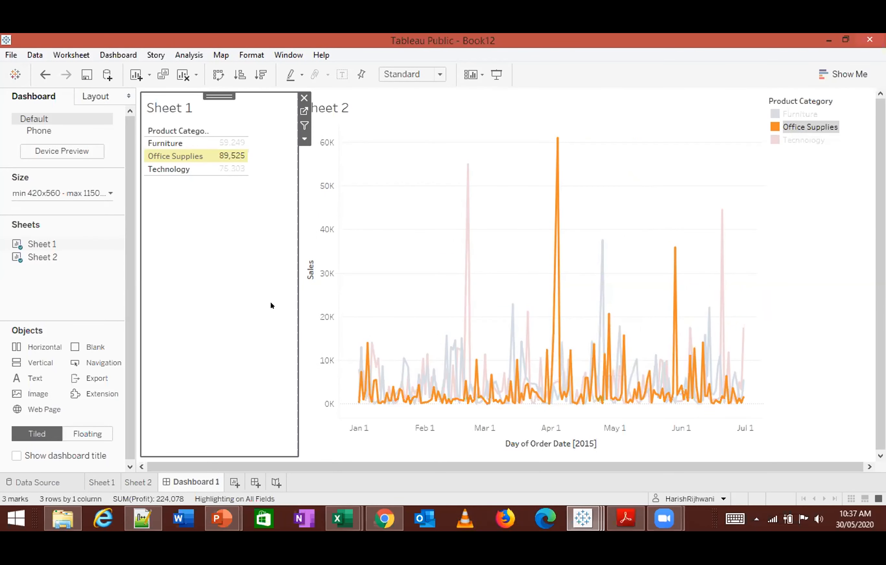
# - Use Sheet 1 as a filter for the dashboard, testing it with Office Supplies and clearing the selection
pyautogui.click(119, 57)
pyautogui.click(200, 352)
pyautogui.click(219, 183)
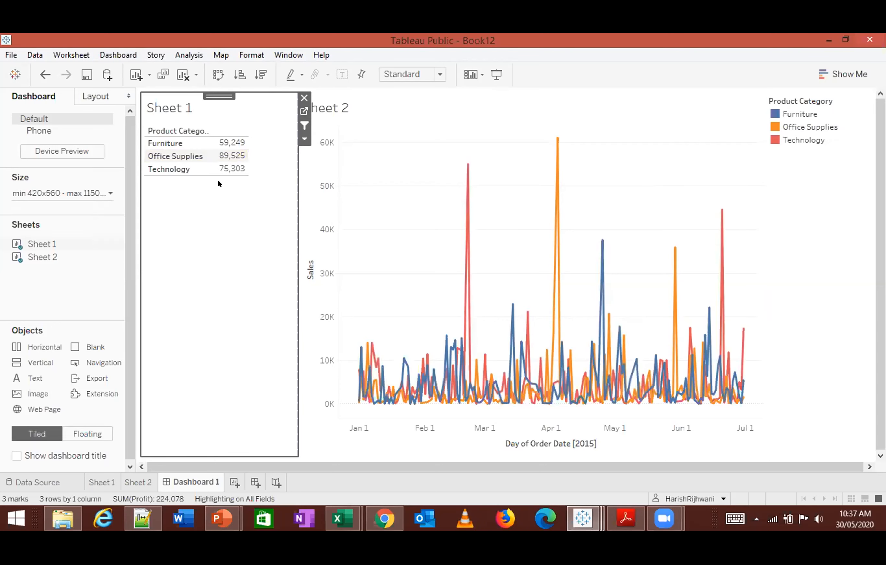
pyautogui.click(190, 156)
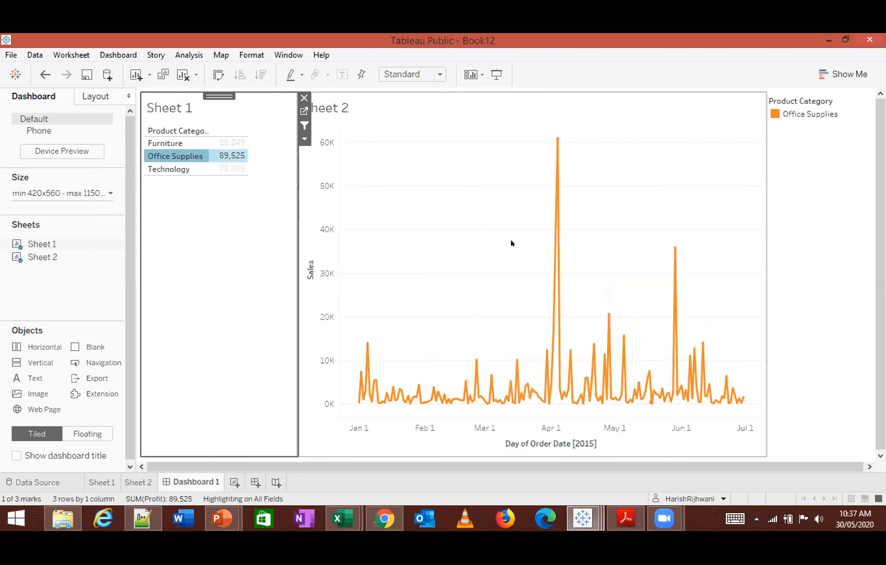
pyautogui.click(200, 255)
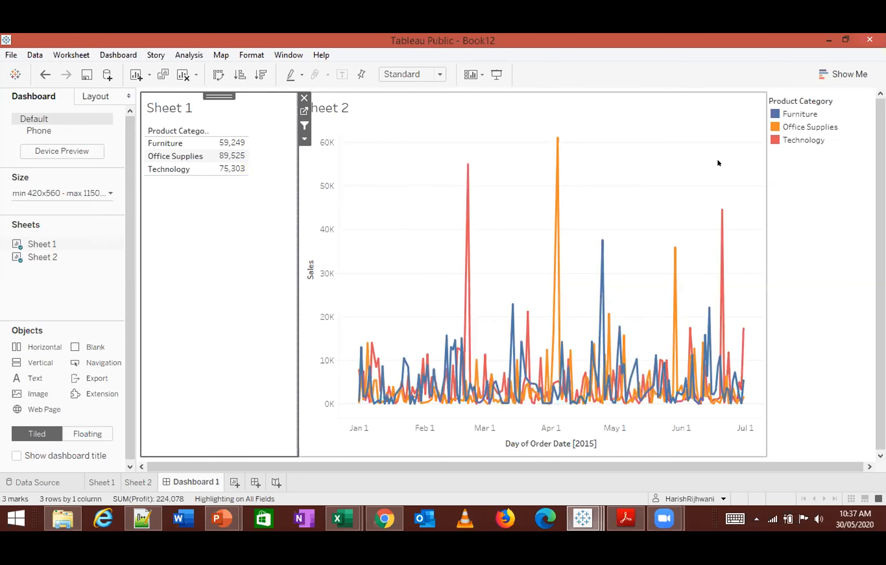
# - Highlight Technology from the Product Category legend and clear the highlight
pyautogui.click(801, 140)
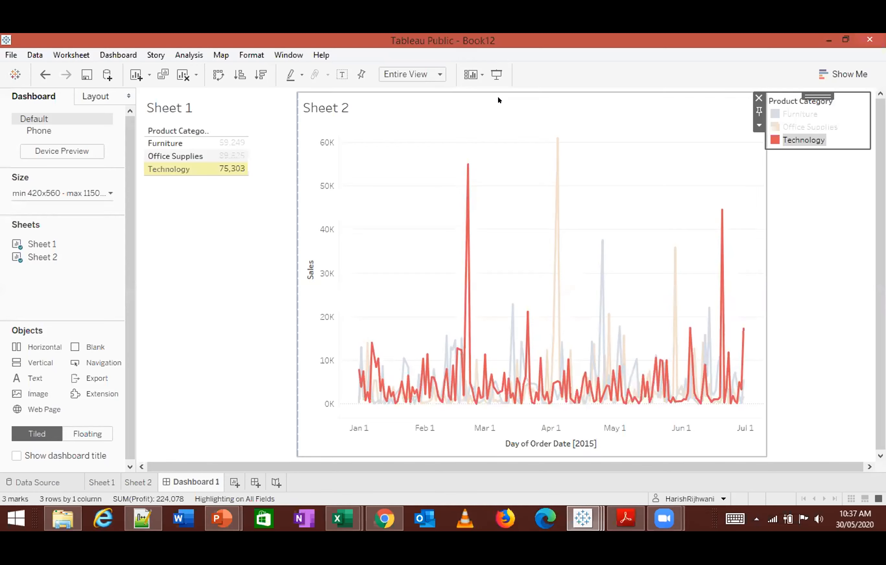
pyautogui.click(218, 317)
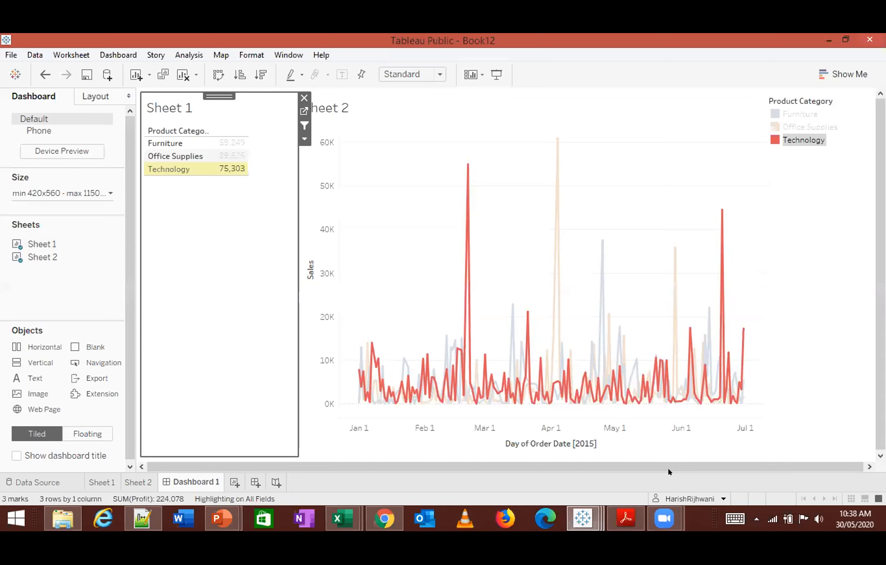
pyautogui.click(218, 368)
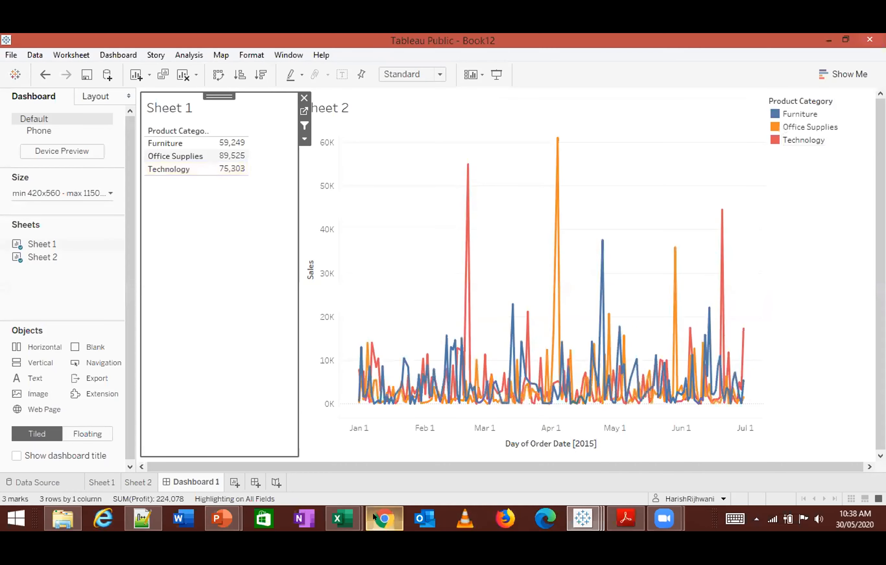
# - Switch to the COVID-19 geographic distribution workbook in Excel and close it without saving
pyautogui.click(342, 518)
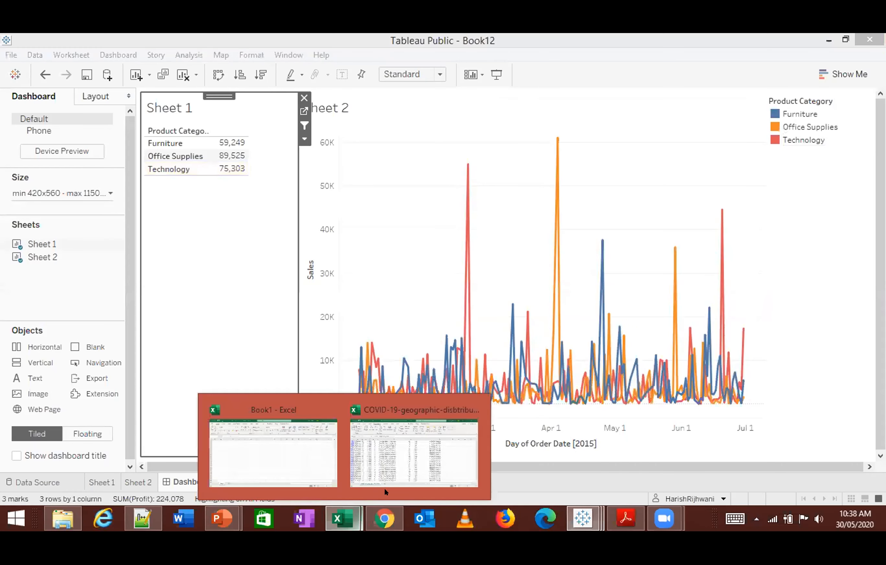
pyautogui.click(363, 463)
pyautogui.click(388, 374)
pyautogui.hotkey('alt', 'f')
pyautogui.press('c')
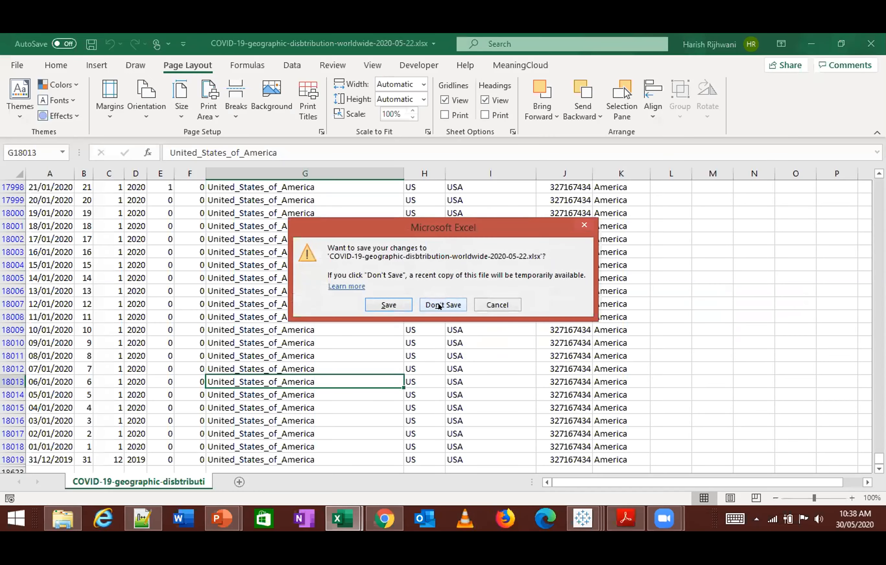
pyautogui.click(439, 305)
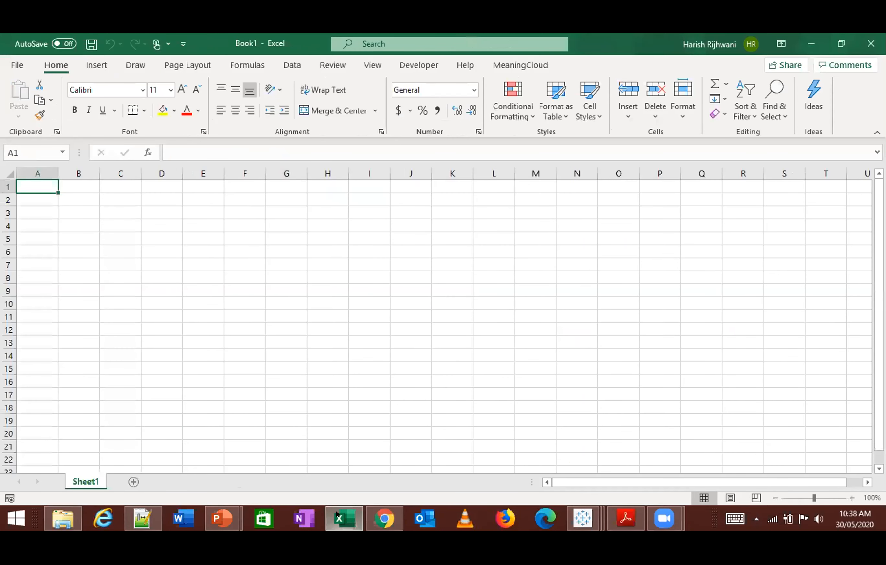
# - Close the Adobe Acrobat Reader window, leaving the blank Book1 workbook in front
pyautogui.moveTo(341, 513)
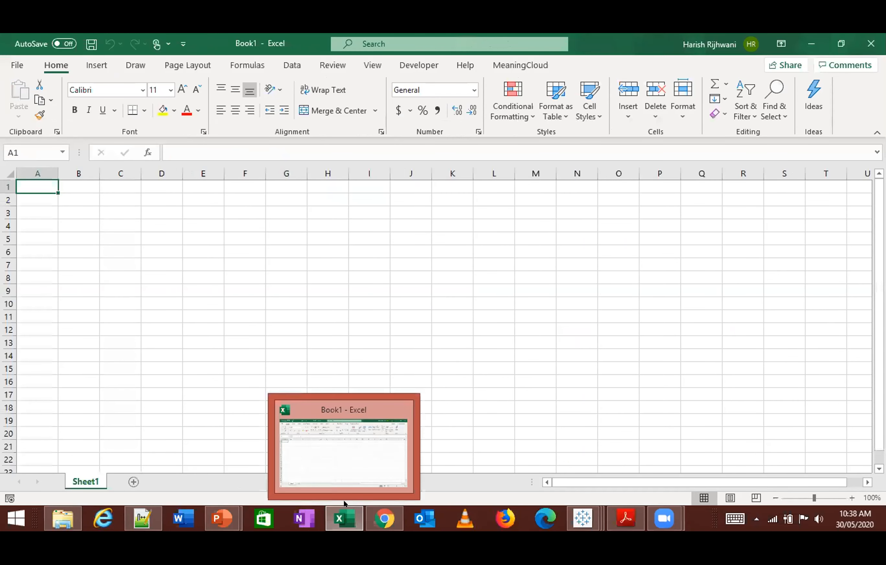
pyautogui.moveTo(365, 525)
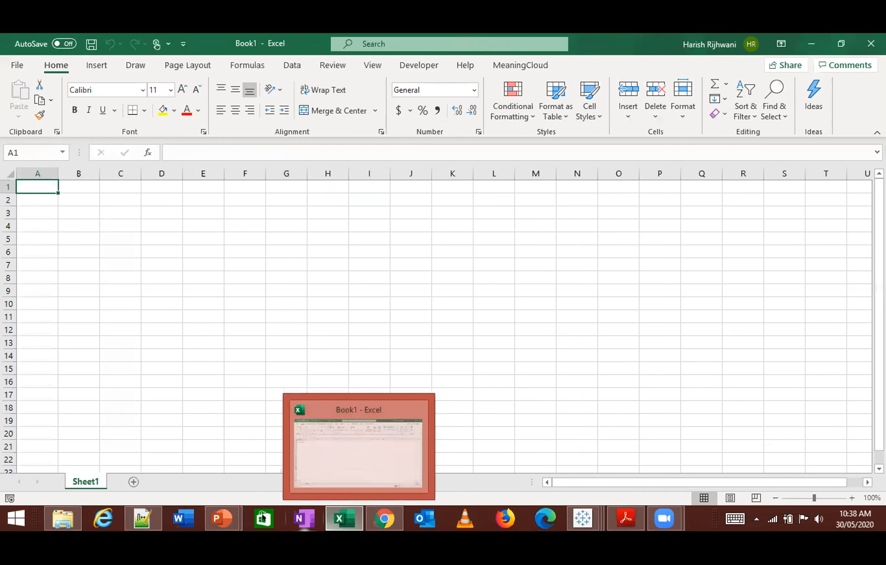
pyautogui.moveTo(222, 520)
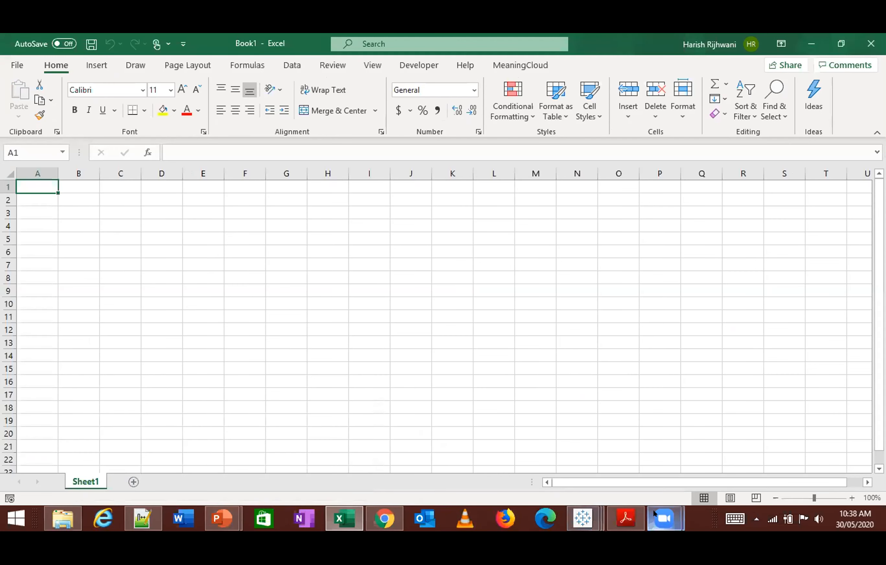
pyautogui.moveTo(626, 518)
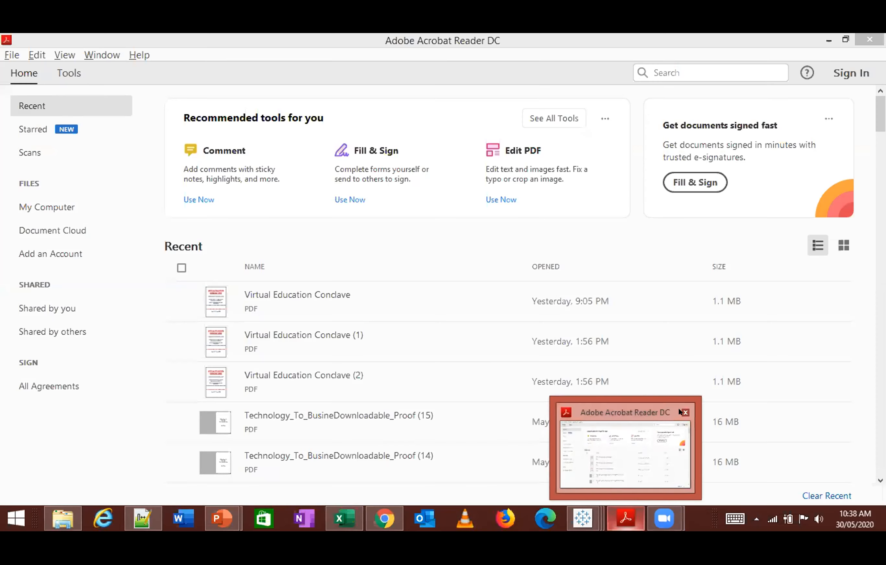
pyautogui.click(685, 411)
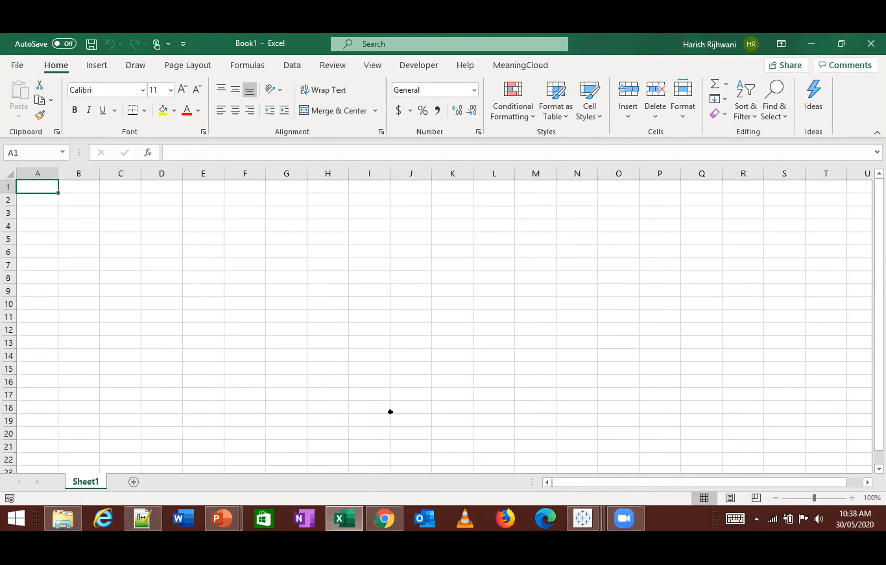
# - Create a new macro named test in Book1
pyautogui.press('Right')
pyautogui.press('Left')
pyautogui.hotkey('alt', 'F8')
pyautogui.write('test')
pyautogui.press('Return')
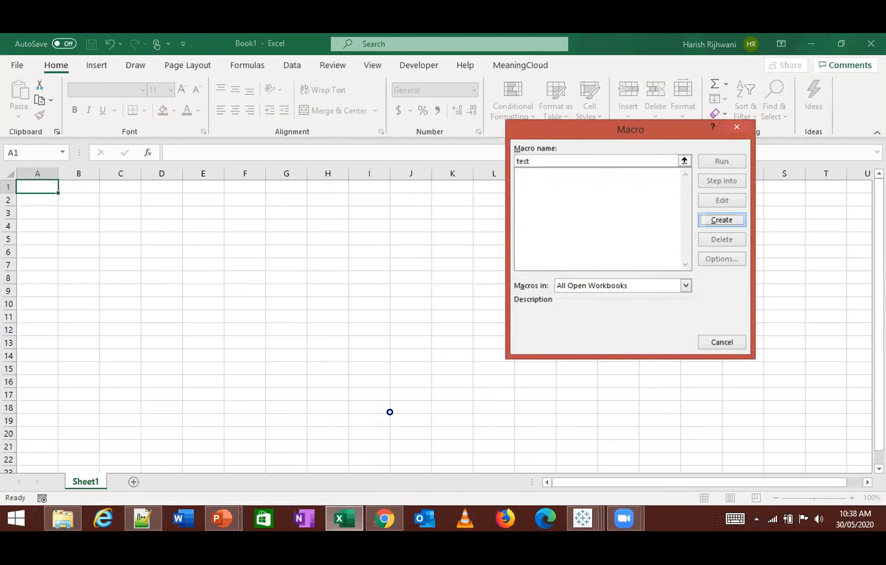
pyautogui.press('Return')
pyautogui.press('Return')
# - Add a msgbox "hello" line to the test macro, return to the worksheet and briefly check the macro list
pyautogui.press('Up')
pyautogui.write('msgbox "he;;')
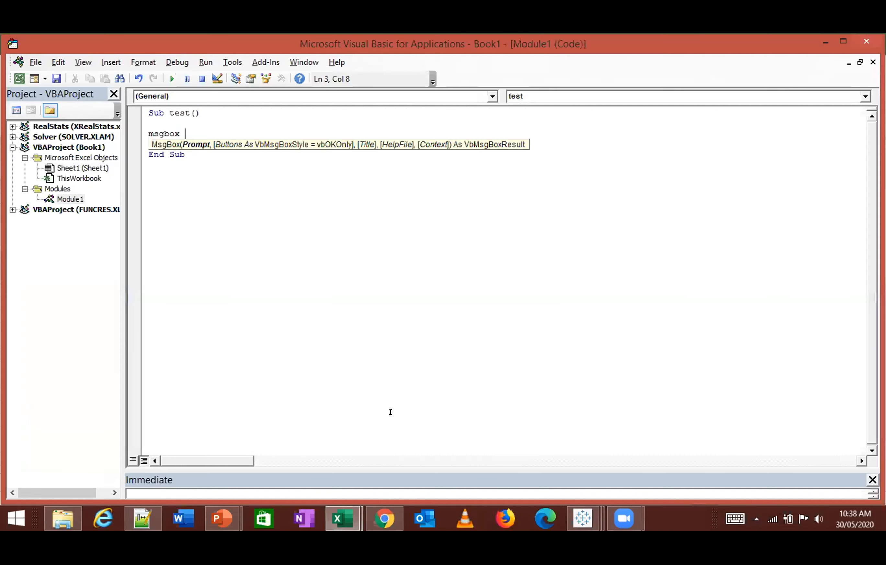
pyautogui.press('BackSpace')
pyautogui.press('BackSpace')
pyautogui.write('llo"')
pyautogui.click(391, 413)
pyautogui.hotkey('alt', 'f')
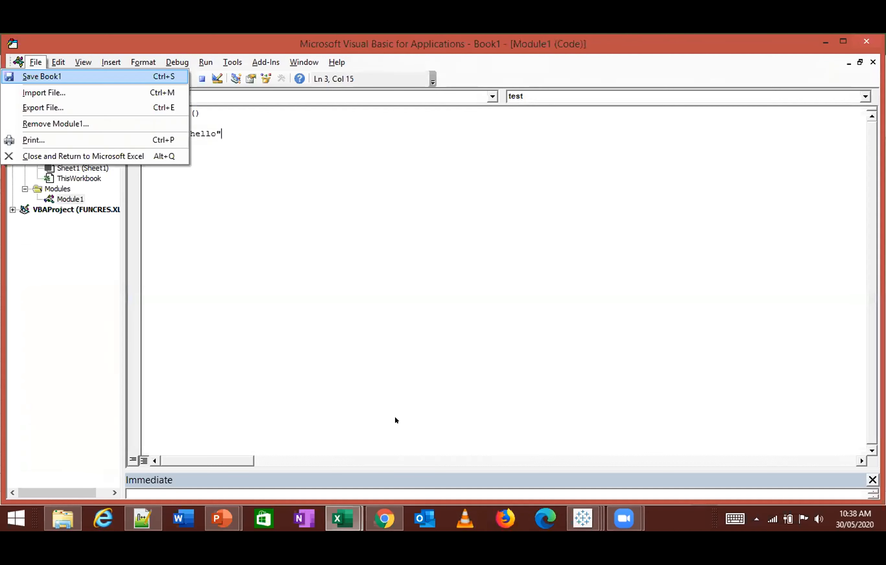
pyautogui.press('c')
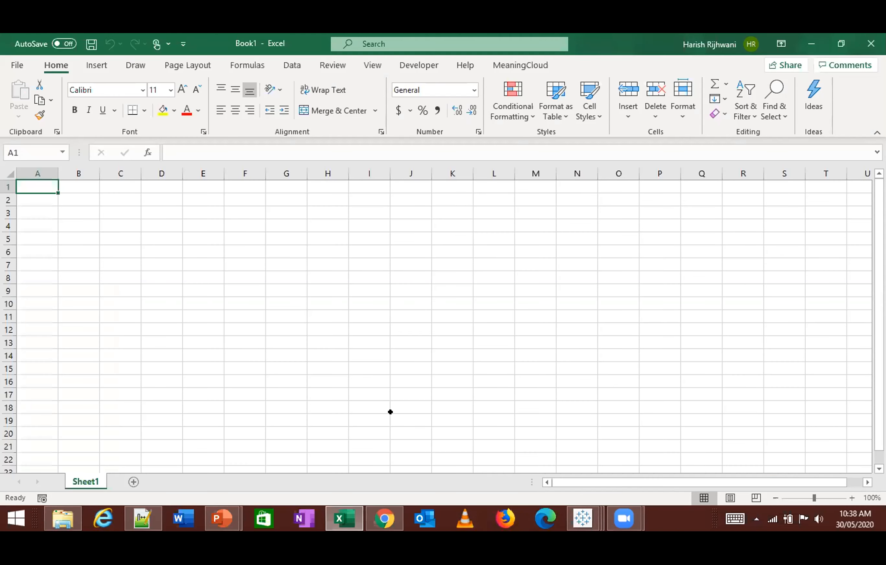
pyautogui.hotkey('alt', 'F8')
pyautogui.press('Escape')
# - Insert a form control button across cells J3:K4 of Sheet1 and assign the test macro to it
pyautogui.click(401, 309)
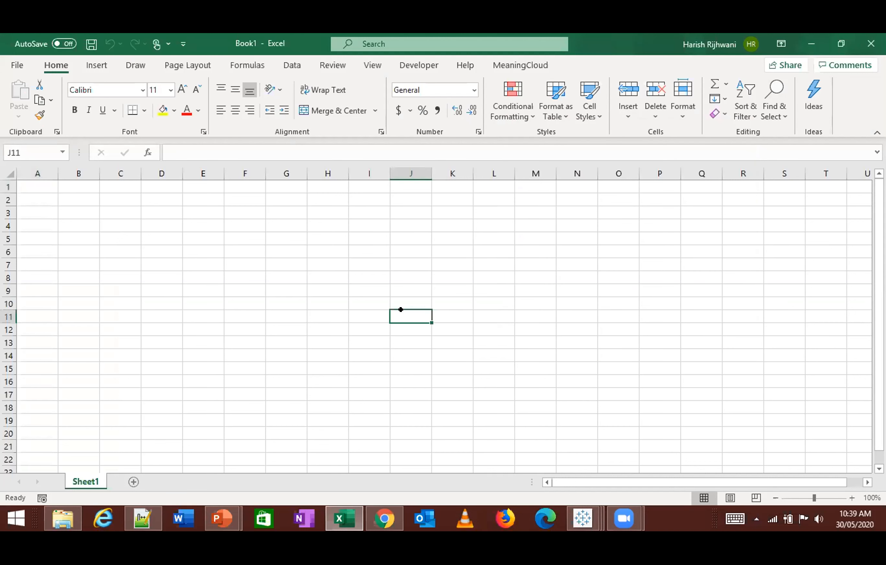
pyautogui.click(408, 65)
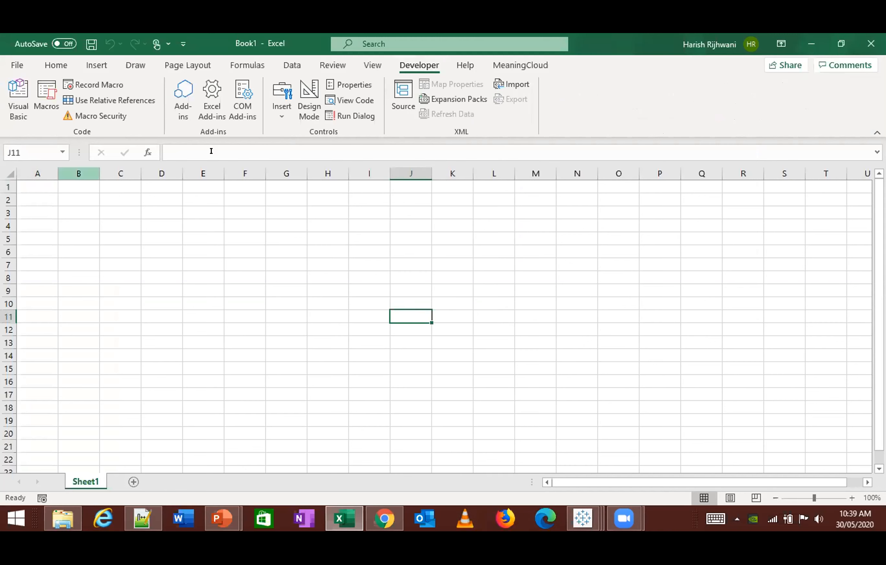
pyautogui.click(282, 112)
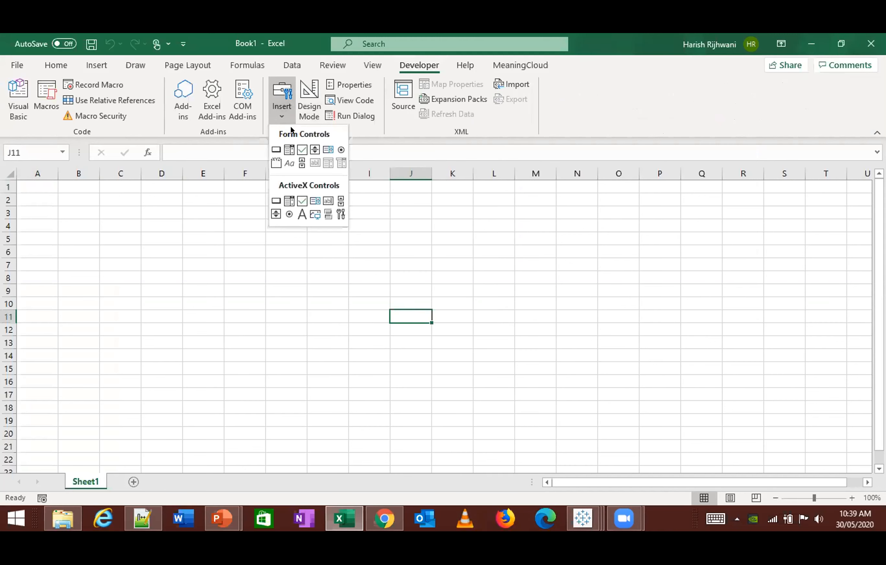
pyautogui.click(276, 150)
pyautogui.moveTo(389, 204)
pyautogui.mouseDown()
pyautogui.moveTo(431, 227)
pyautogui.moveTo(418, 233)
pyautogui.mouseUp()
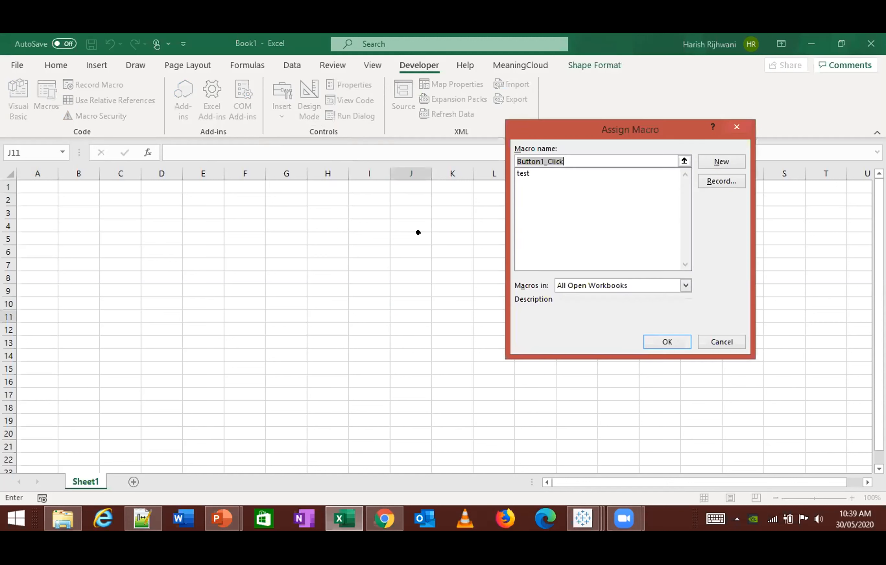
pyautogui.click(535, 173)
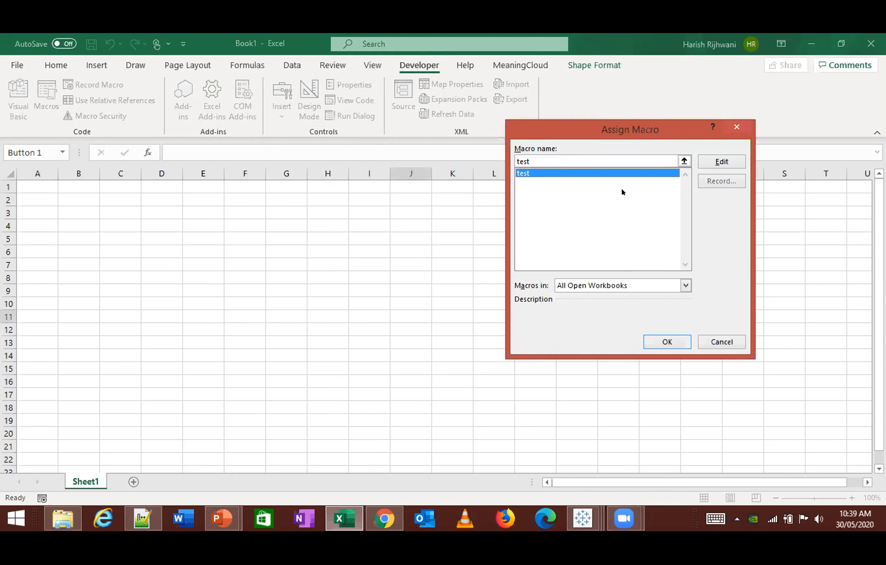
pyautogui.click(648, 339)
# - Deselect the new button, run its assigned macro from the worksheet and dismiss the message box
pyautogui.click(526, 329)
pyautogui.click(427, 223)
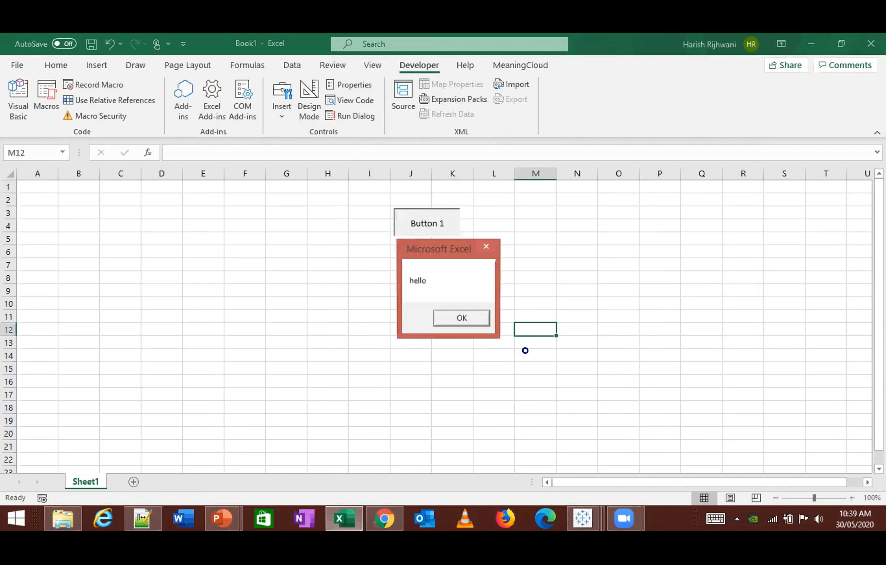
pyautogui.click(460, 317)
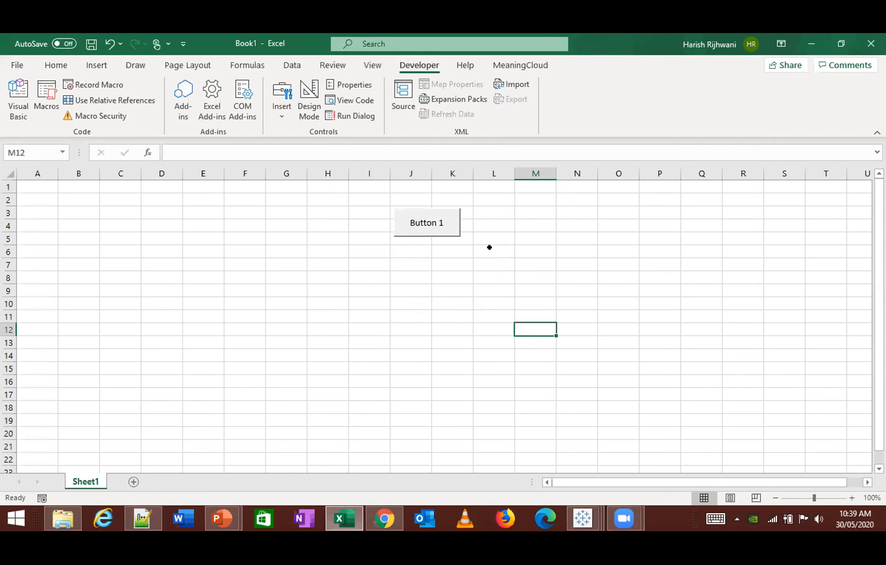
# - Switch to PowerPoint, create a new blank presentation and display the developer controls
pyautogui.moveTo(222, 527)
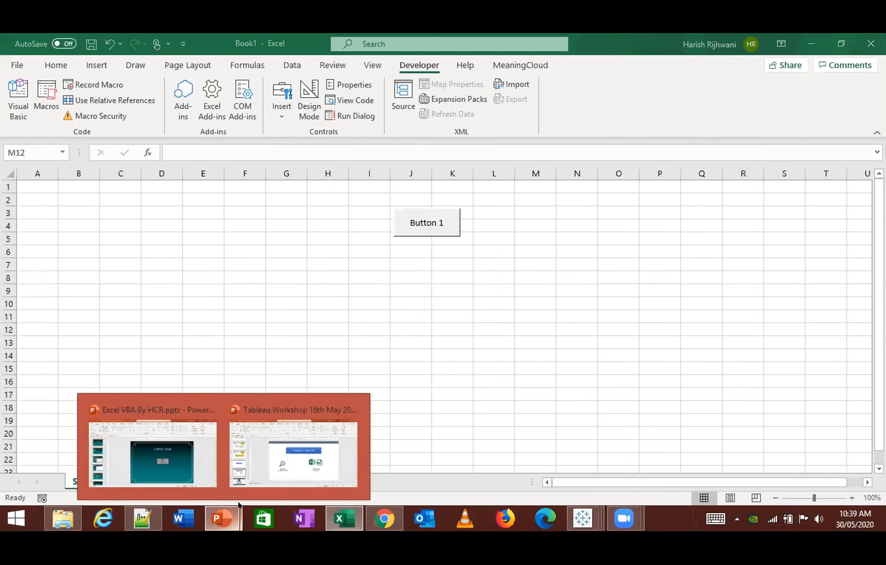
pyautogui.click(283, 453)
pyautogui.hotkey('ctrl', 'n')
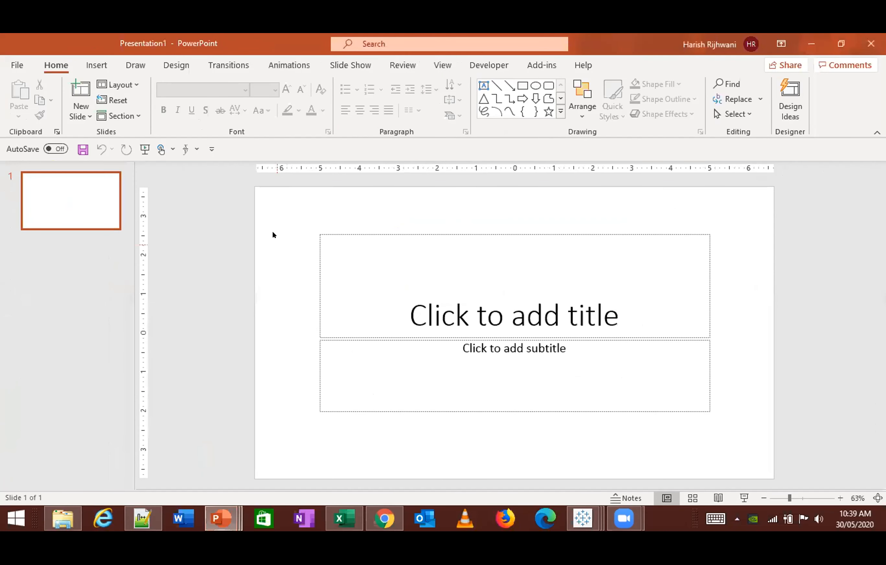
pyautogui.click(481, 67)
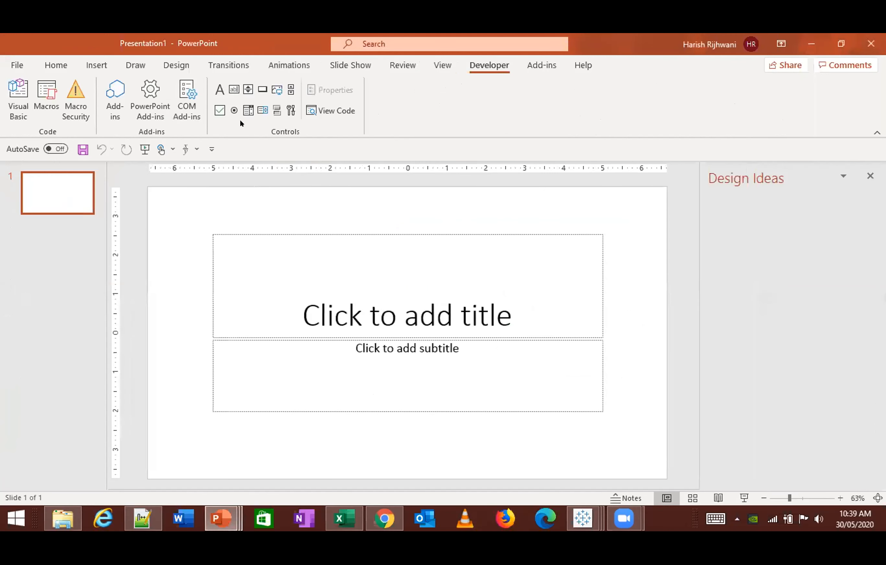